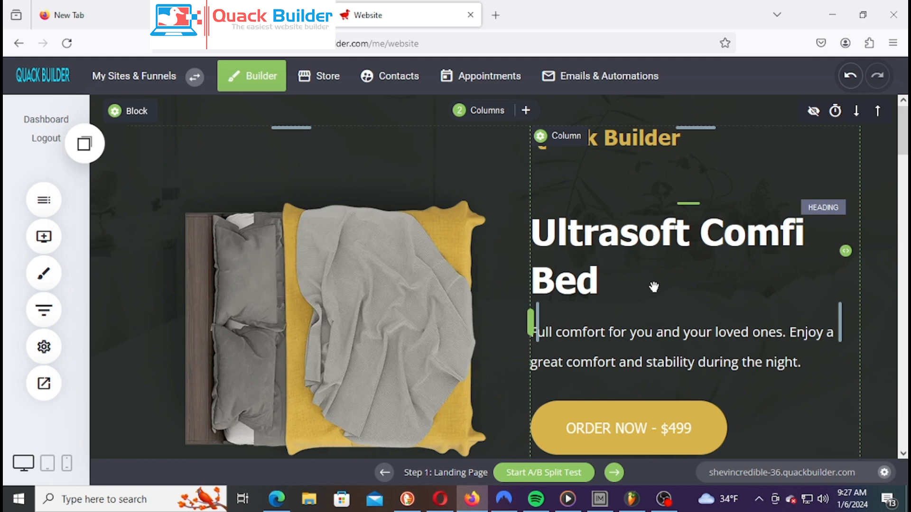
Show the FURNITURE funnel's Pages list with Landing Page, Checkout and Thank You
mouse_move(687, 309)
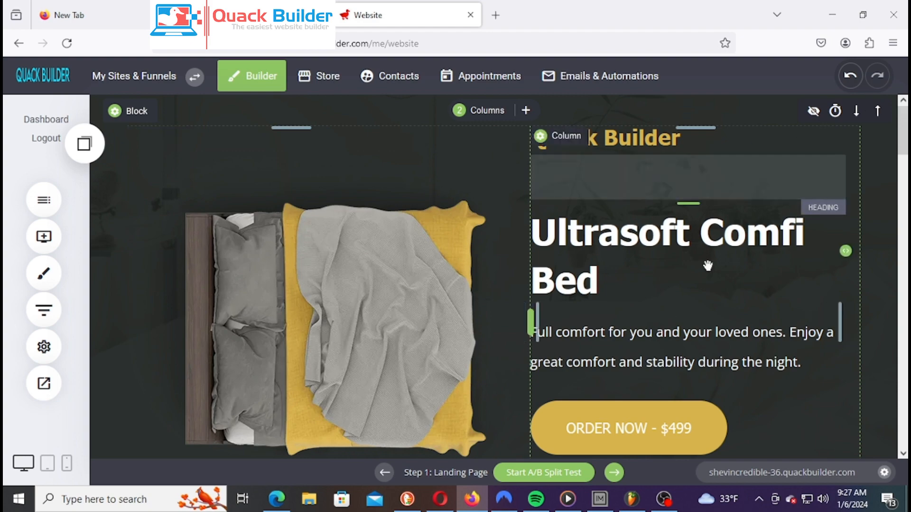
scroll(708, 266, down, 1)
scroll(708, 266, down, 5)
scroll(708, 266, up, 6)
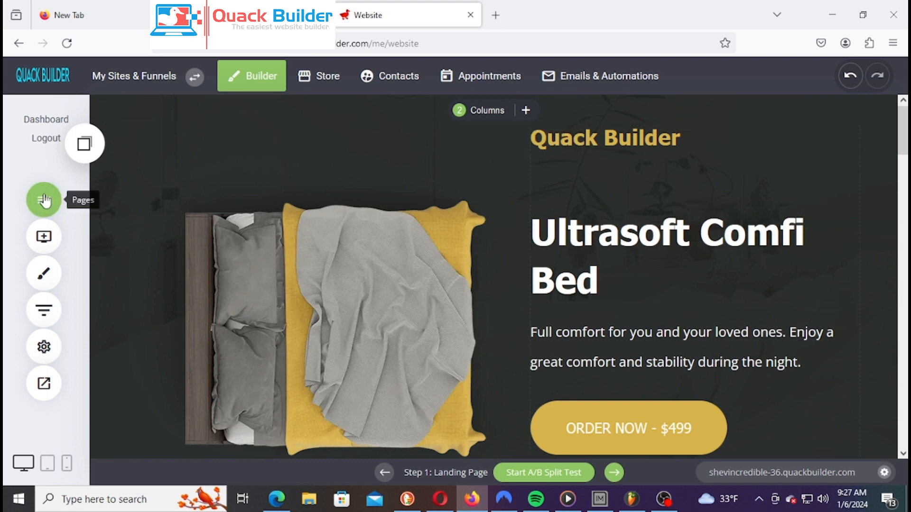
click(57, 347)
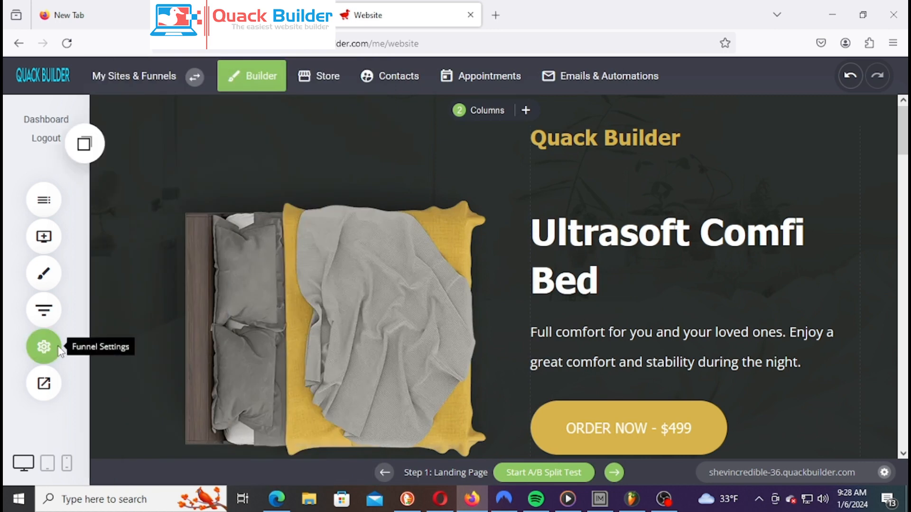
click(44, 347)
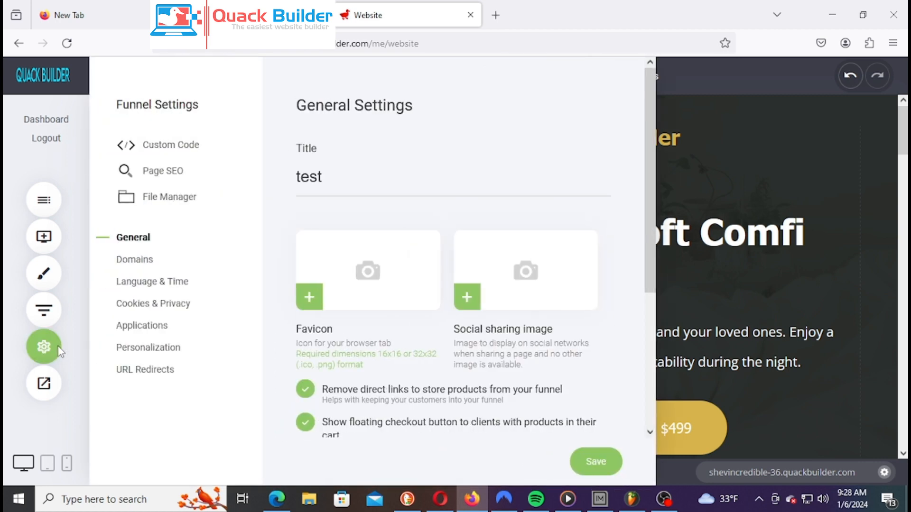
click(59, 308)
click(56, 201)
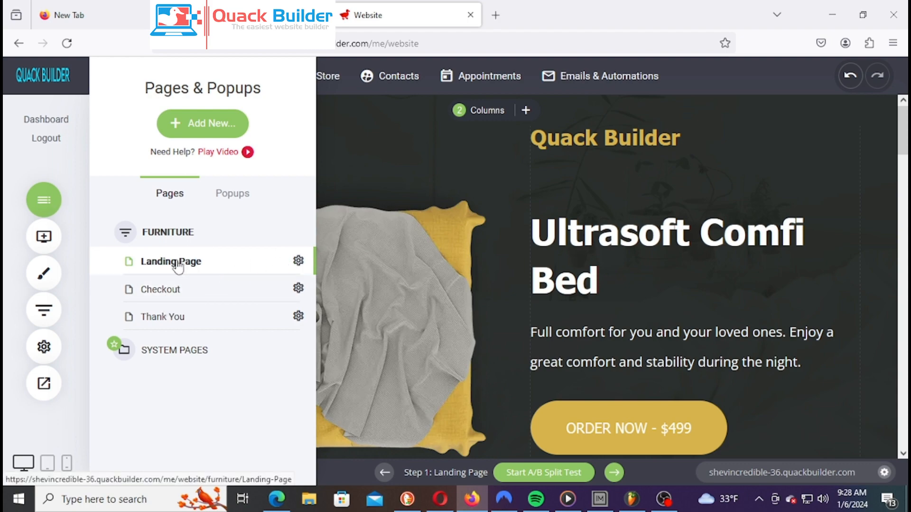
Rename the Landing Page to 'Home Page' with URL slug 'homepage' and save it
click(299, 260)
drag(425, 245, 223, 243)
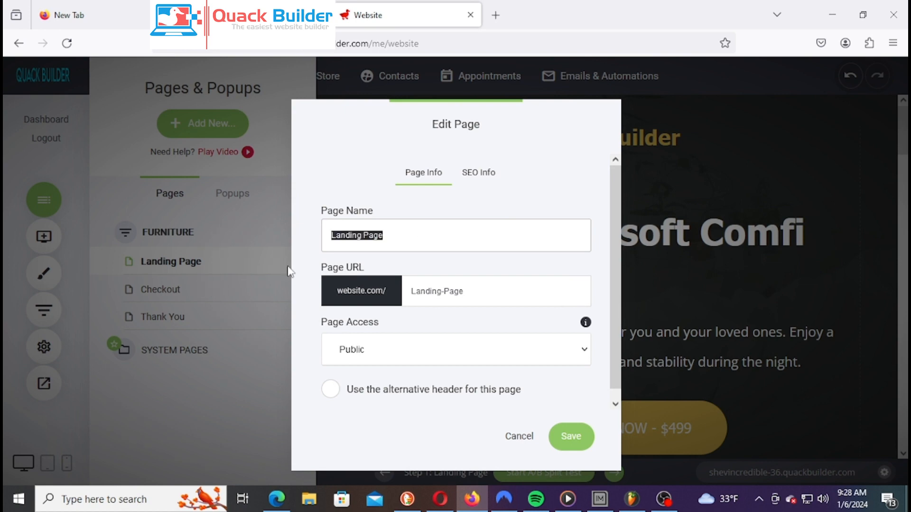
text(Home P)
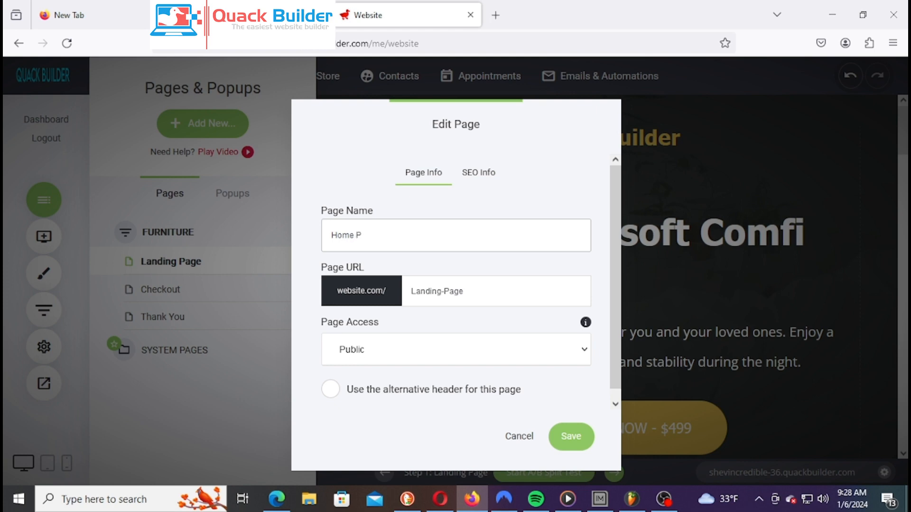
text(age)
mouse_move(552, 324)
click(472, 297)
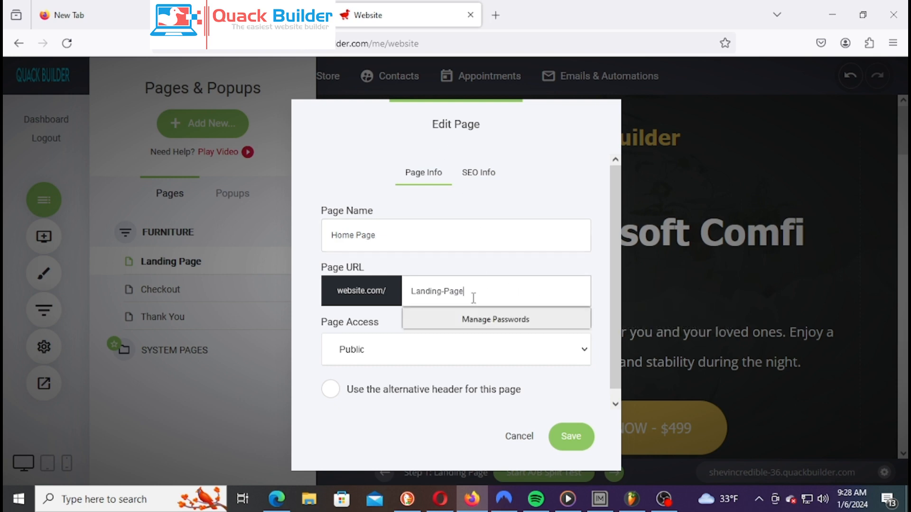
drag(472, 297, 398, 311)
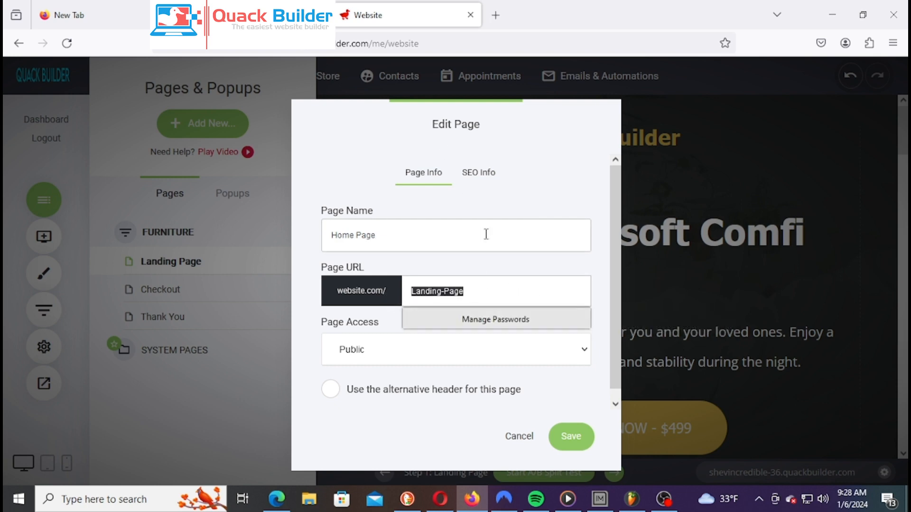
text(home)
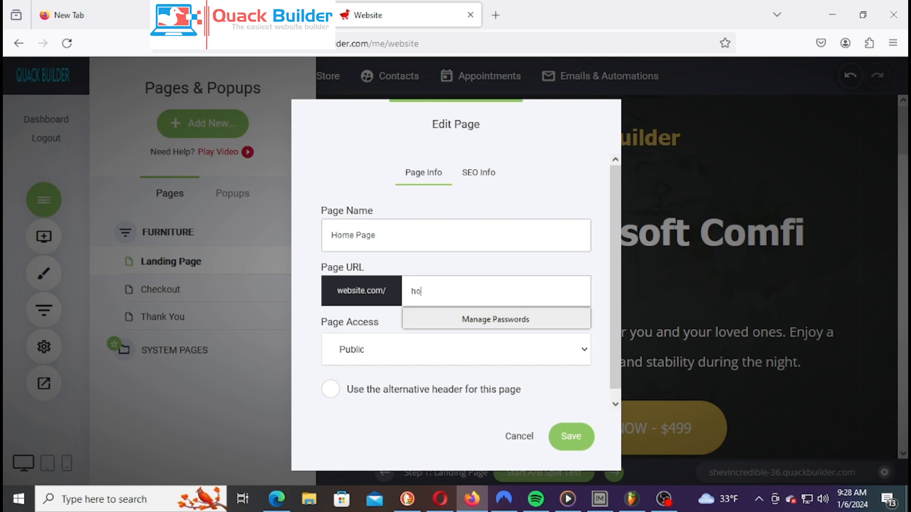
text(page)
click(576, 444)
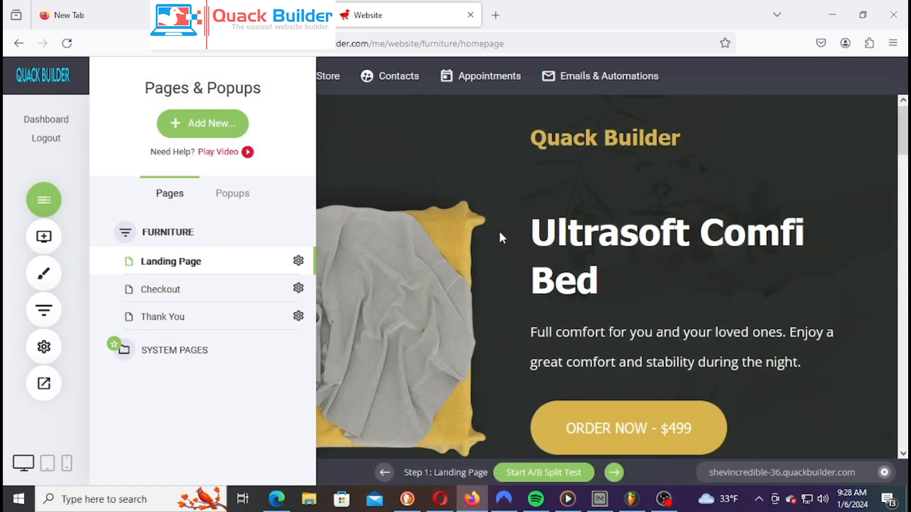
Close the Pages list and briefly open and close Global Styling
click(499, 229)
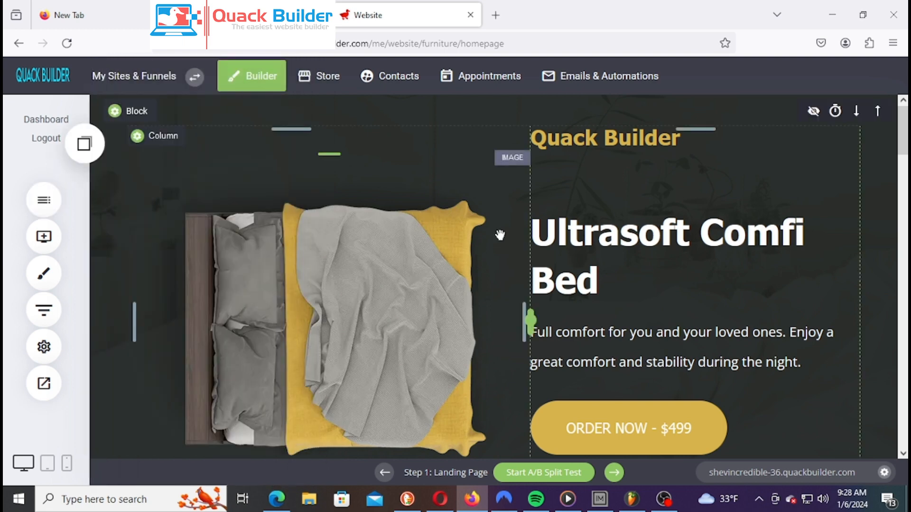
click(49, 264)
click(50, 260)
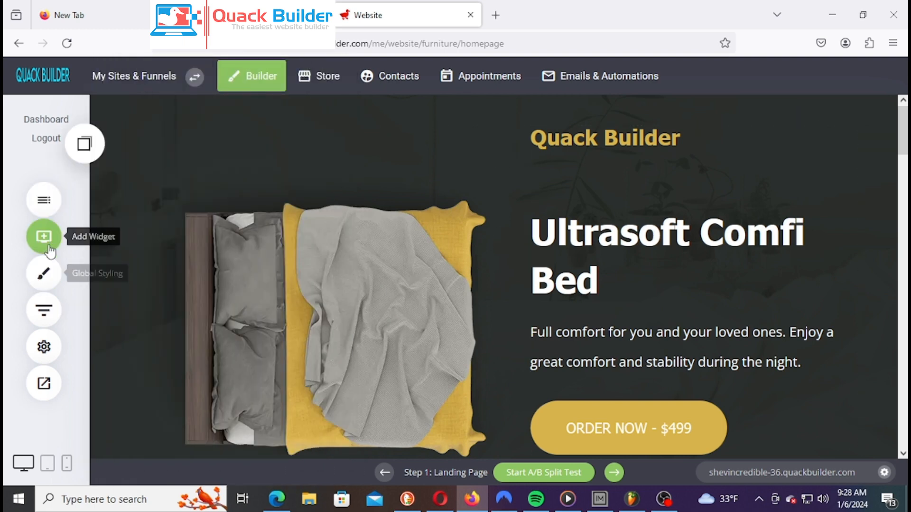
Browse the Add Widget list, then open and close Funnel Settings
click(49, 246)
scroll(202, 240, down, 6)
scroll(202, 240, up, 3)
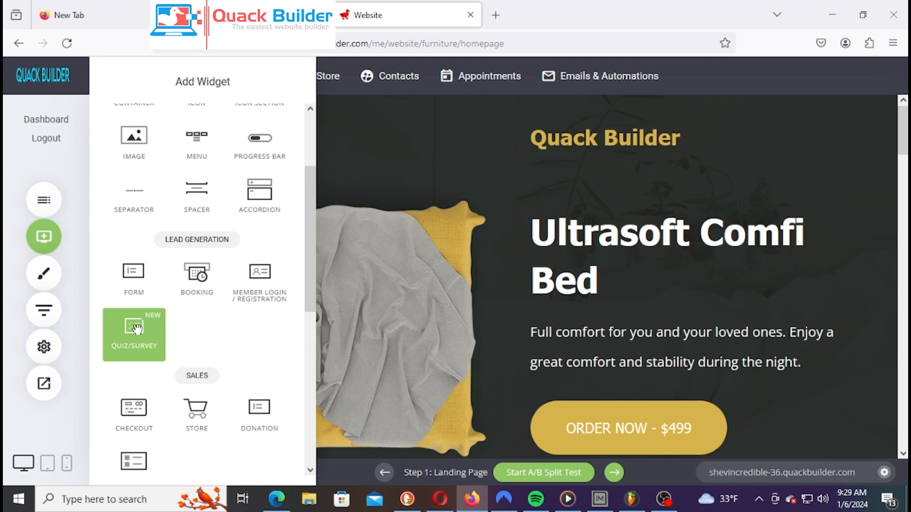
scroll(192, 351, down, 3)
scroll(192, 351, up, 5)
scroll(191, 351, down, 5)
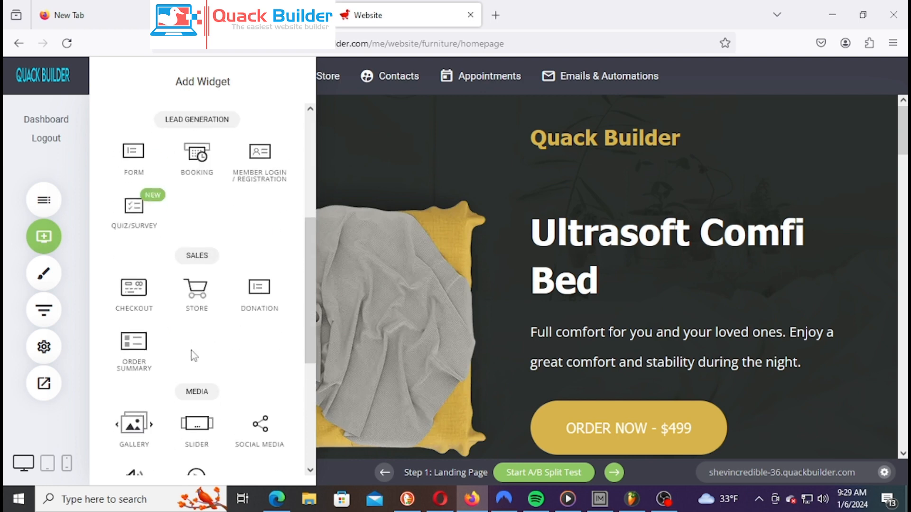
click(386, 291)
click(43, 347)
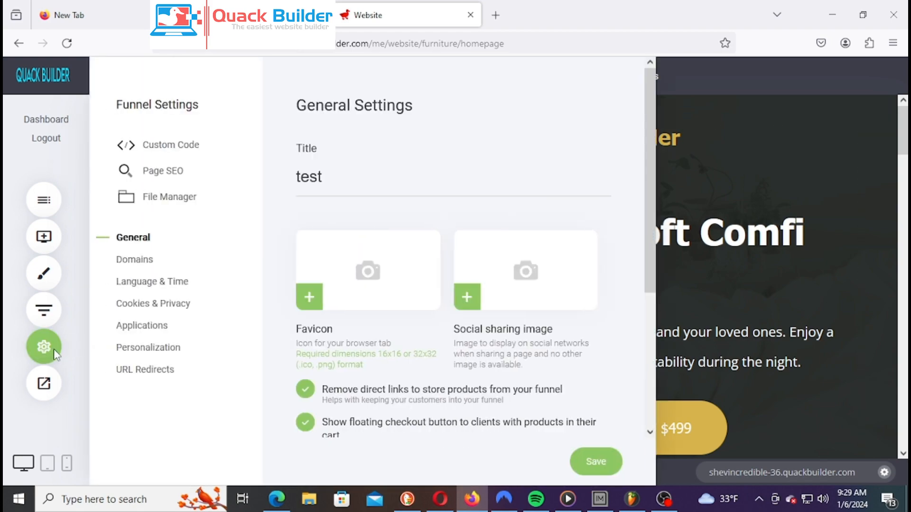
click(53, 348)
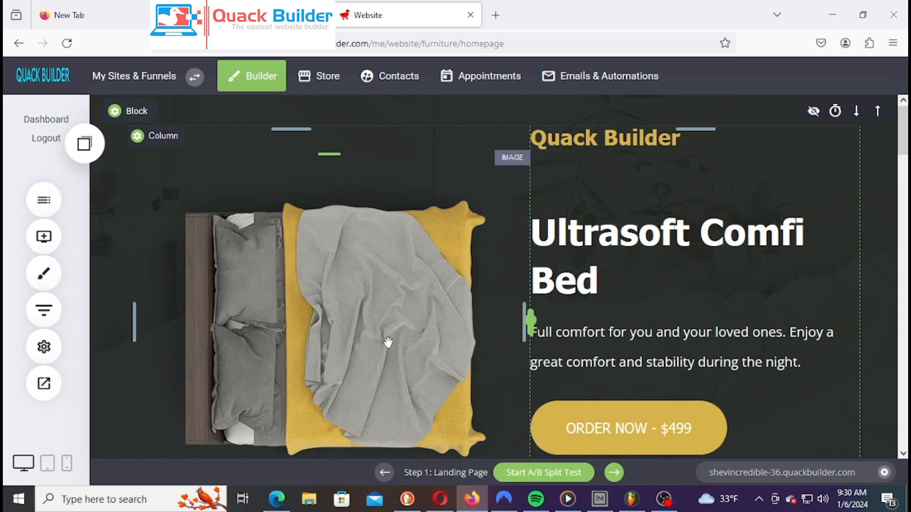
Open the File Manager from the bed image's settings, showing the empty Images folder
scroll(522, 313, down, 5)
scroll(522, 313, up, 5)
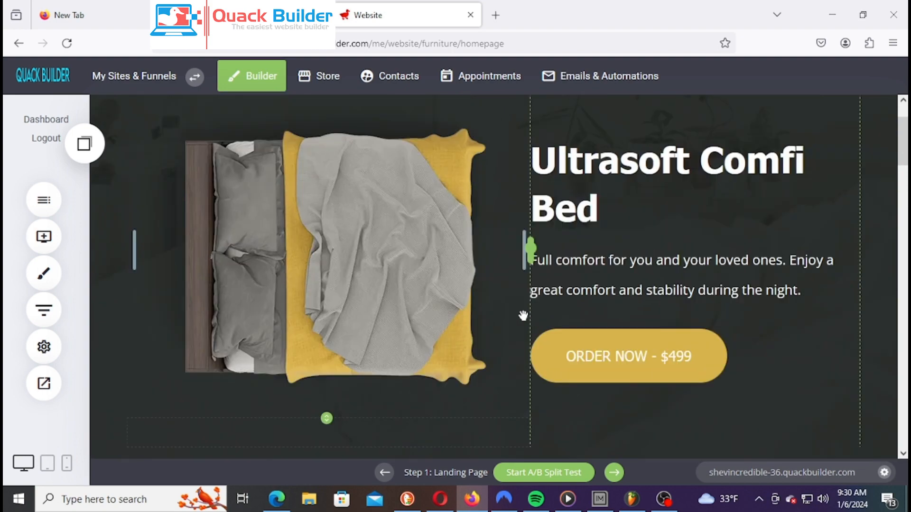
scroll(522, 313, down, 2)
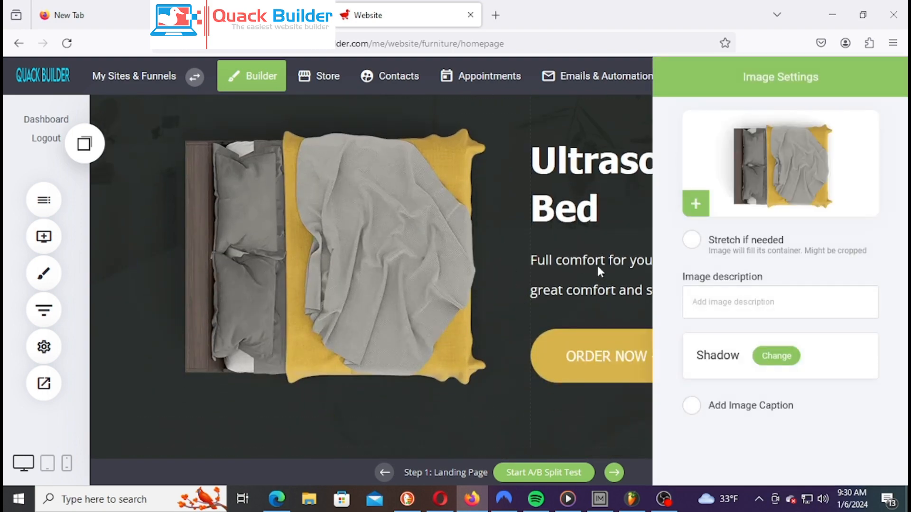
click(812, 161)
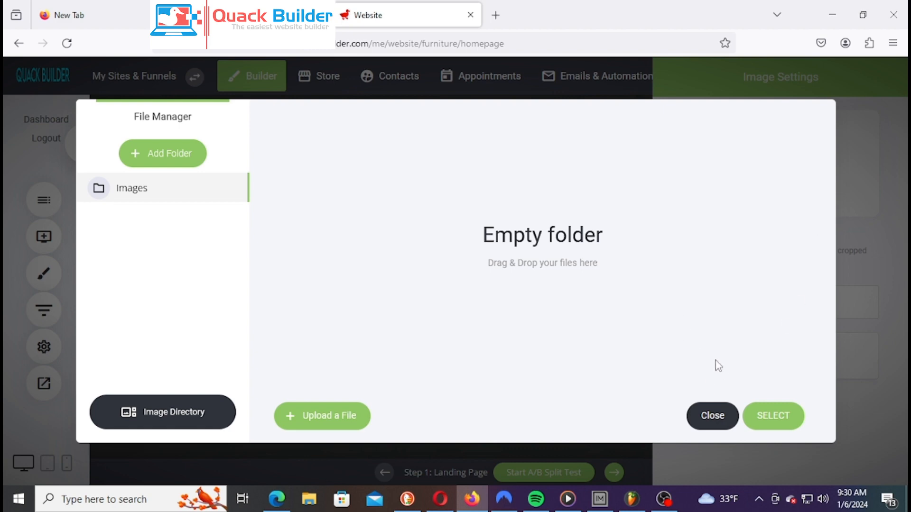
click(171, 422)
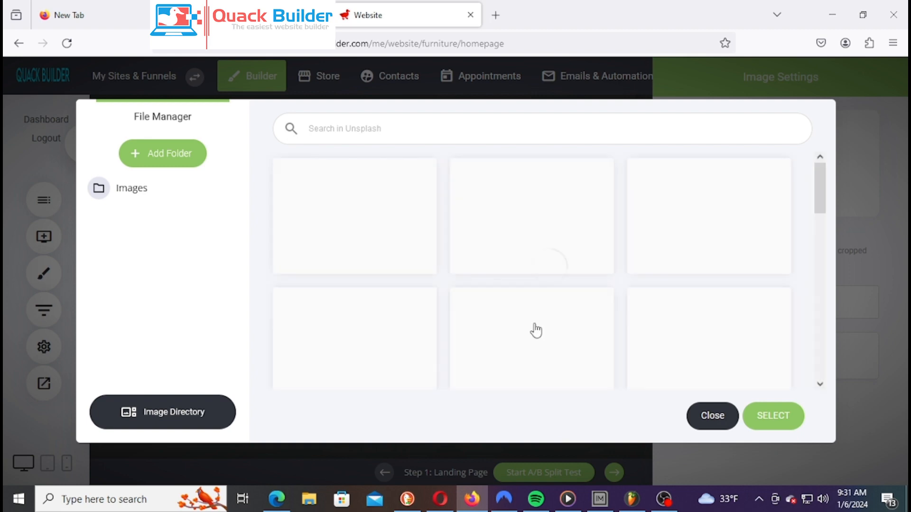
click(357, 124)
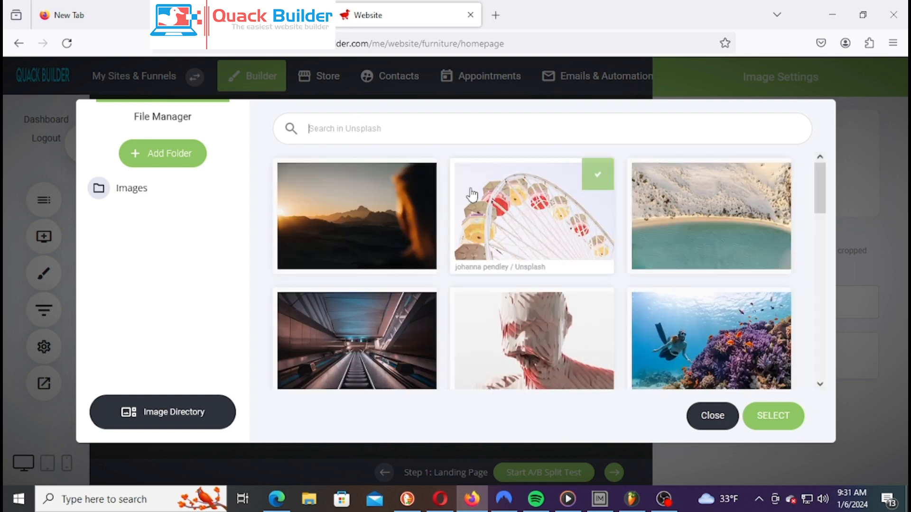
text(Music)
key(Return)
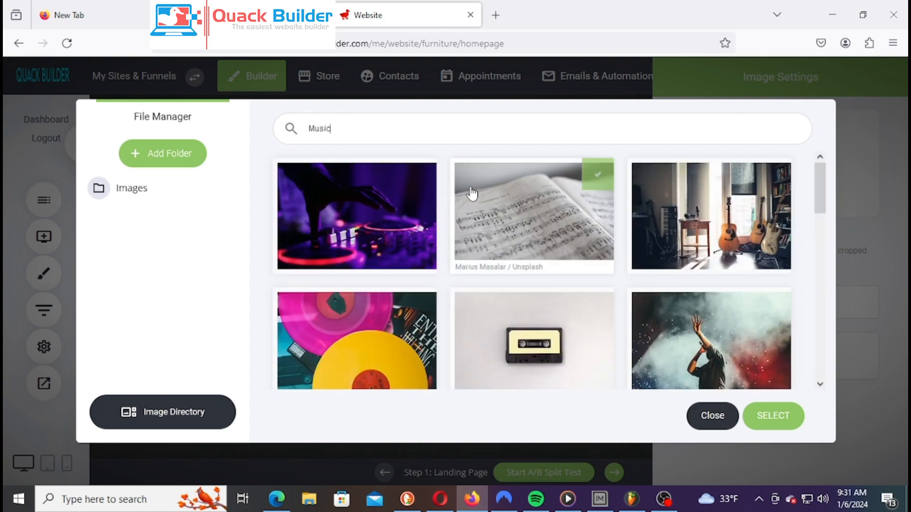
scroll(372, 246, down, 3)
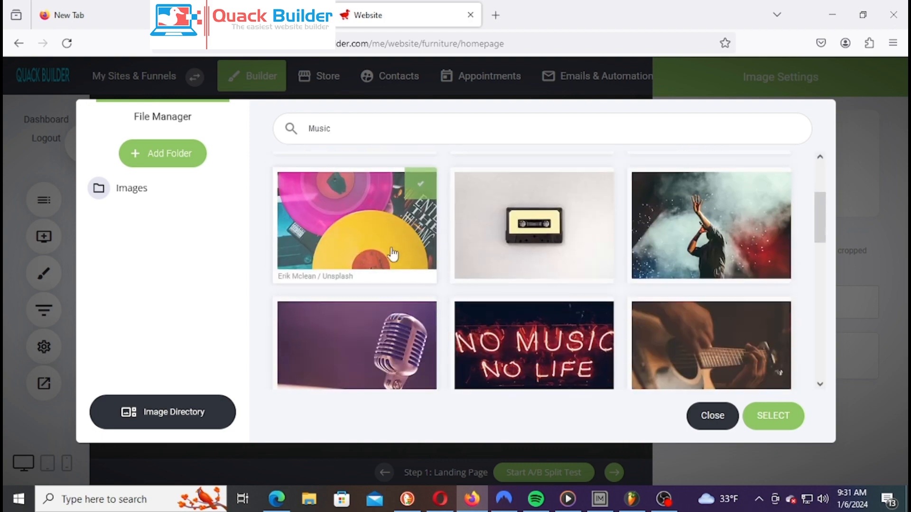
scroll(645, 227, down, 10)
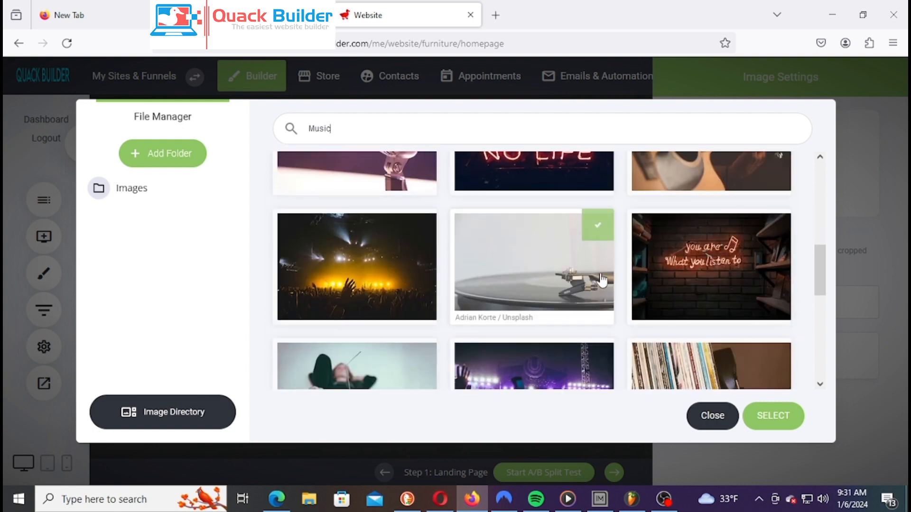
scroll(734, 297, down, 3)
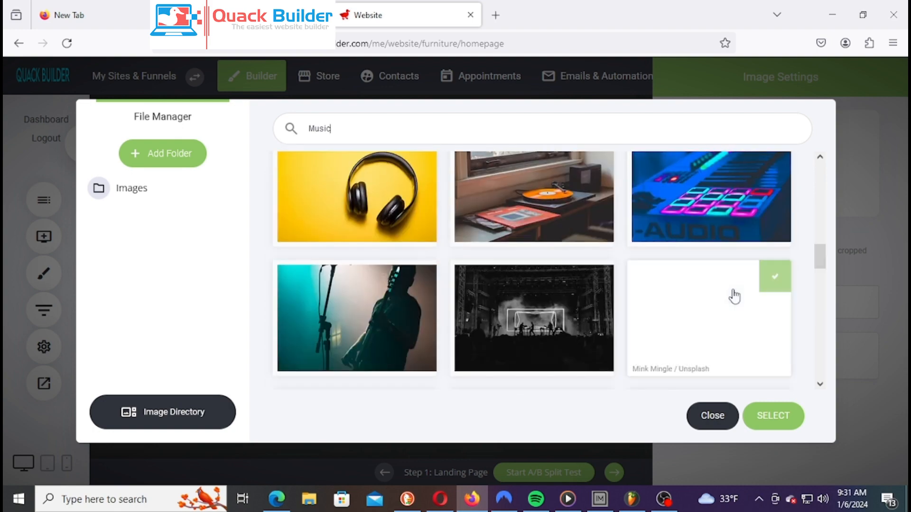
scroll(590, 259, down, 5)
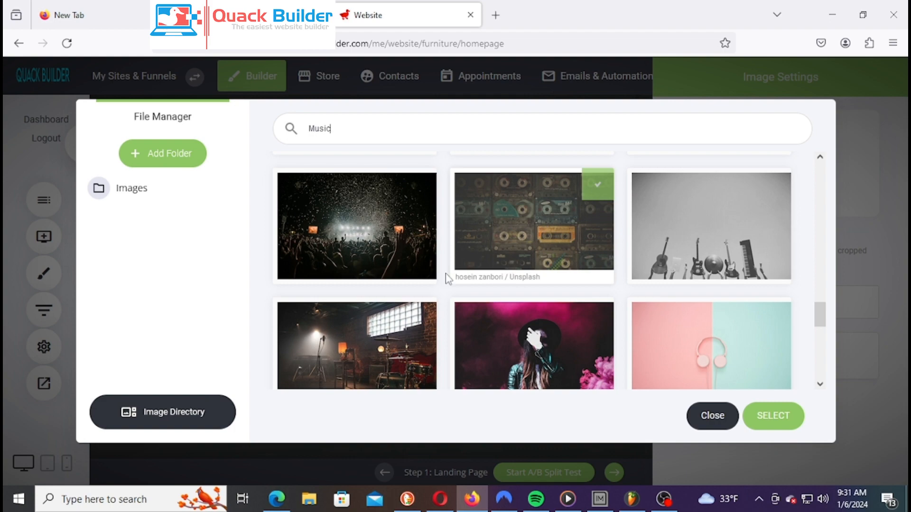
scroll(759, 299, down, 10)
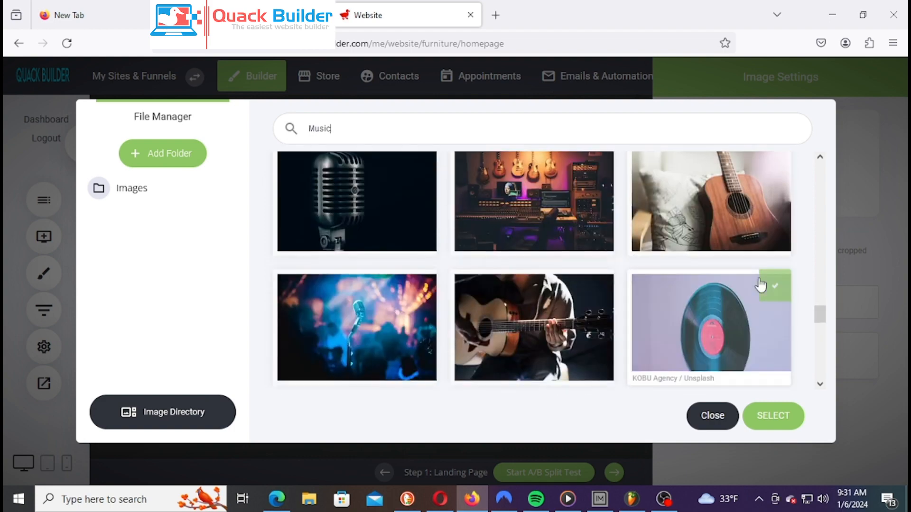
scroll(760, 280, down, 10)
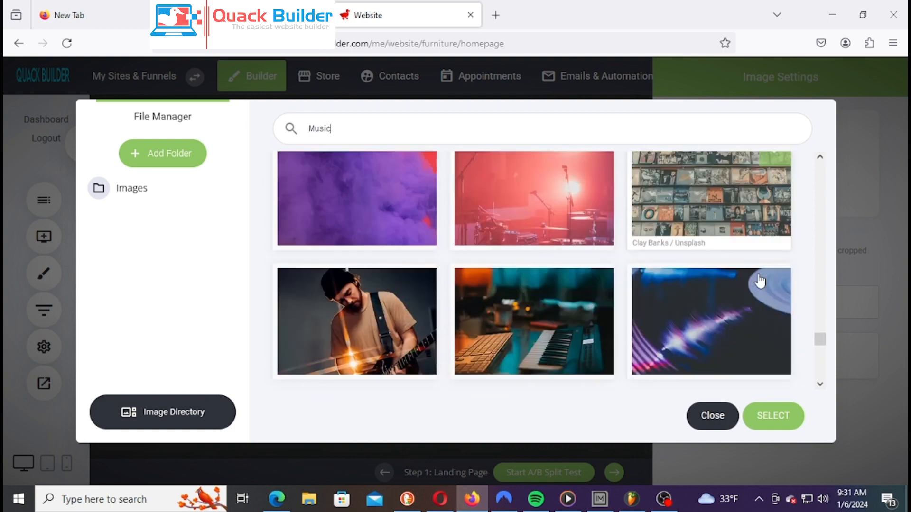
scroll(756, 270, down, 1)
scroll(759, 228, up, 3)
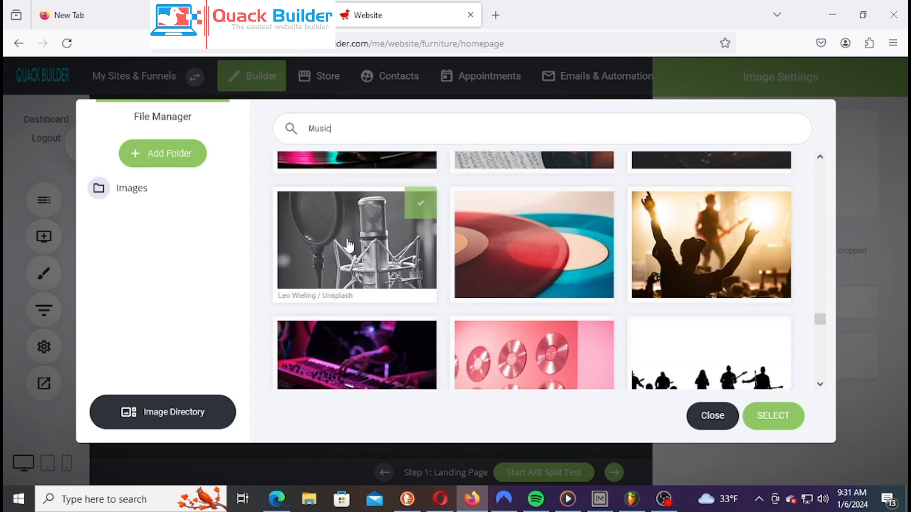
scroll(354, 261, down, 1)
scroll(522, 247, down, 2)
scroll(793, 239, down, 2)
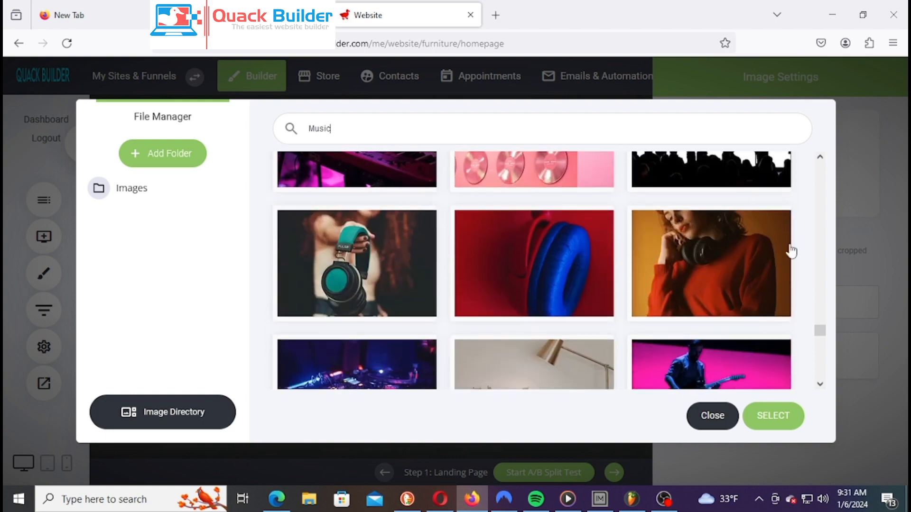
scroll(376, 260, down, 3)
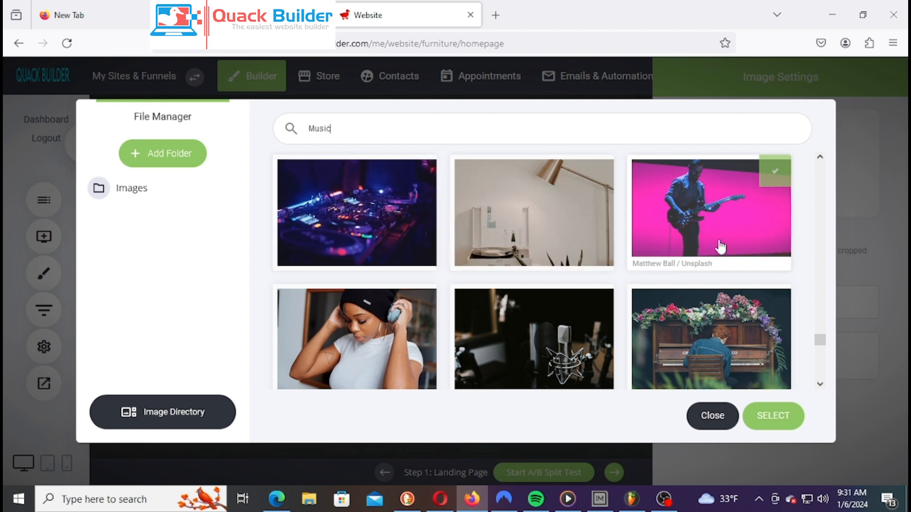
scroll(721, 246, down, 5)
scroll(721, 242, up, 2)
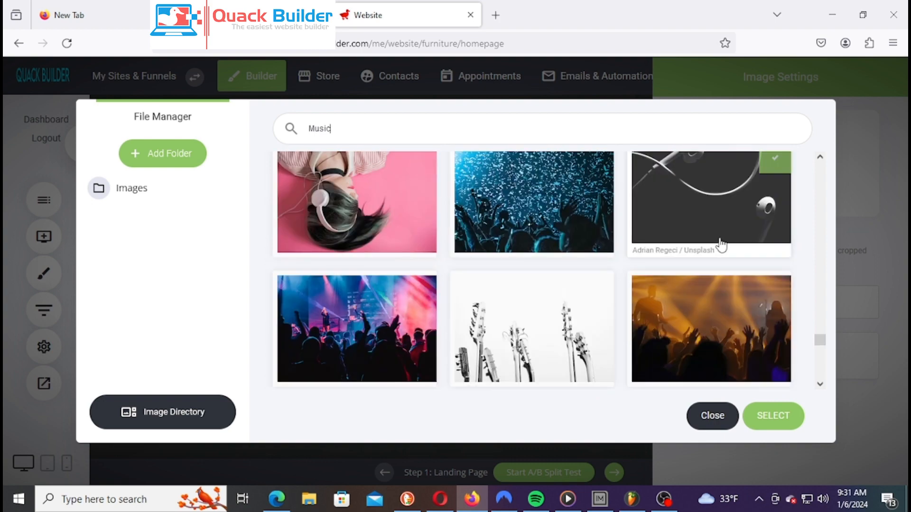
scroll(721, 245, up, 3)
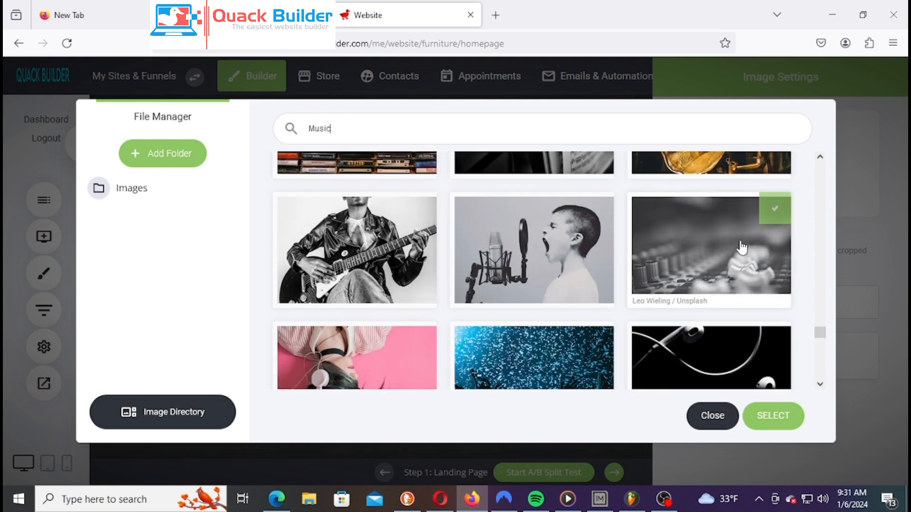
scroll(742, 247, down, 10)
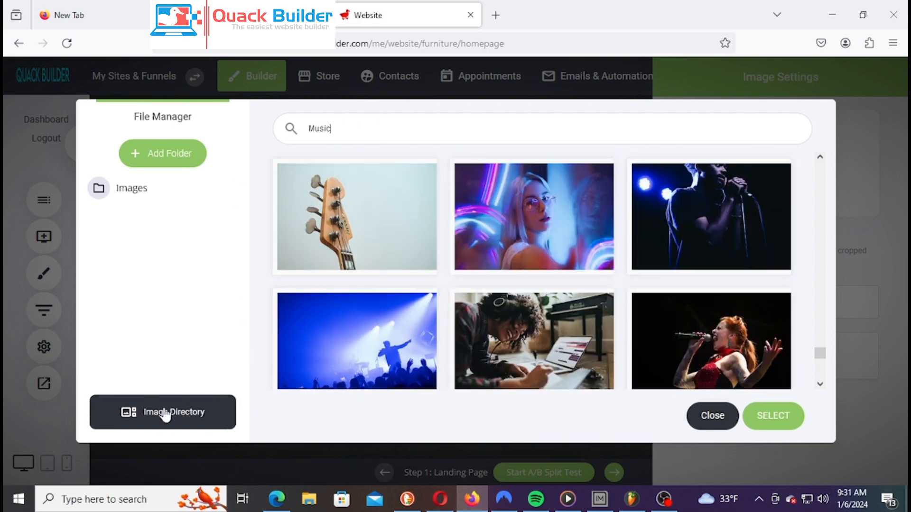
Scroll through the stock photo results for the Music search
drag(373, 128, 260, 136)
click(443, 127)
click(353, 172)
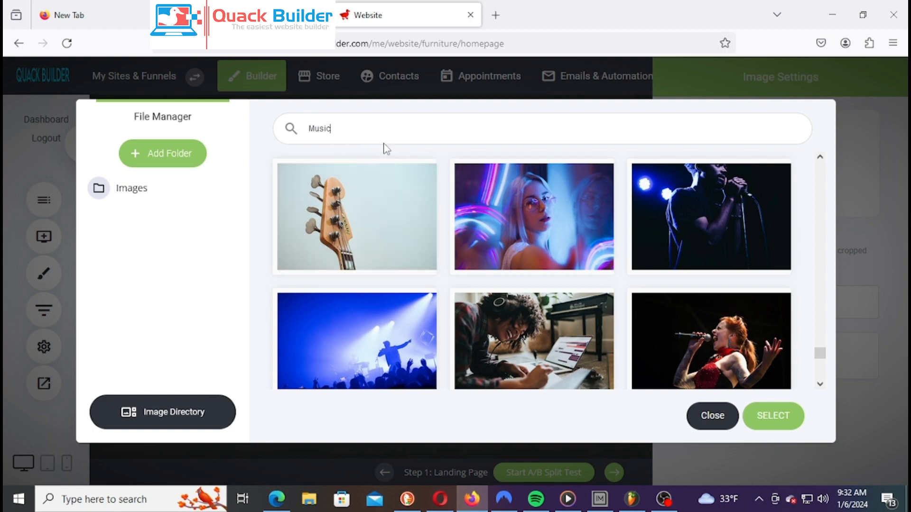
scroll(491, 285, down, 10)
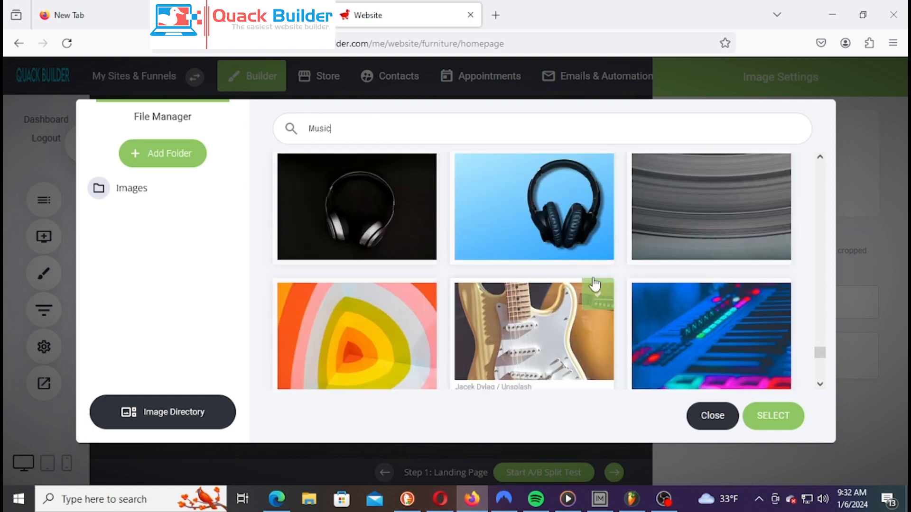
scroll(569, 285, down, 5)
scroll(657, 244, down, 6)
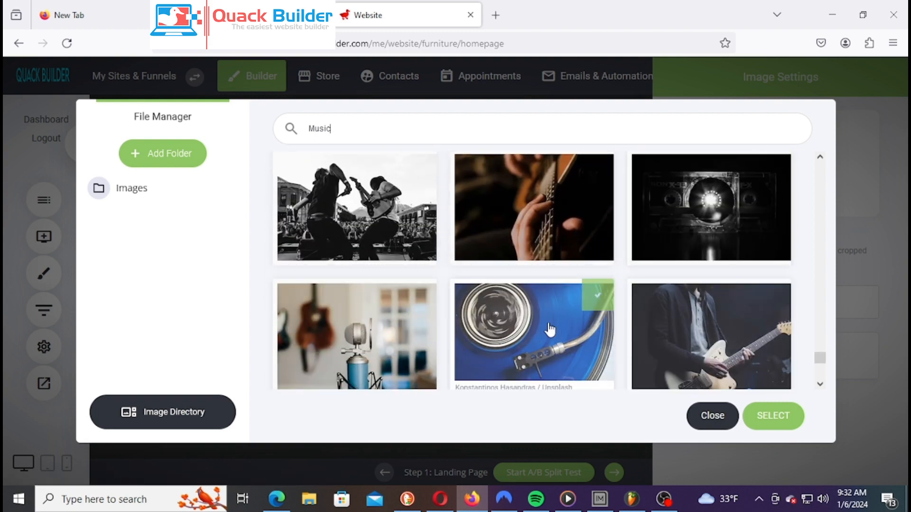
scroll(401, 326, down, 5)
scroll(401, 326, down, 3)
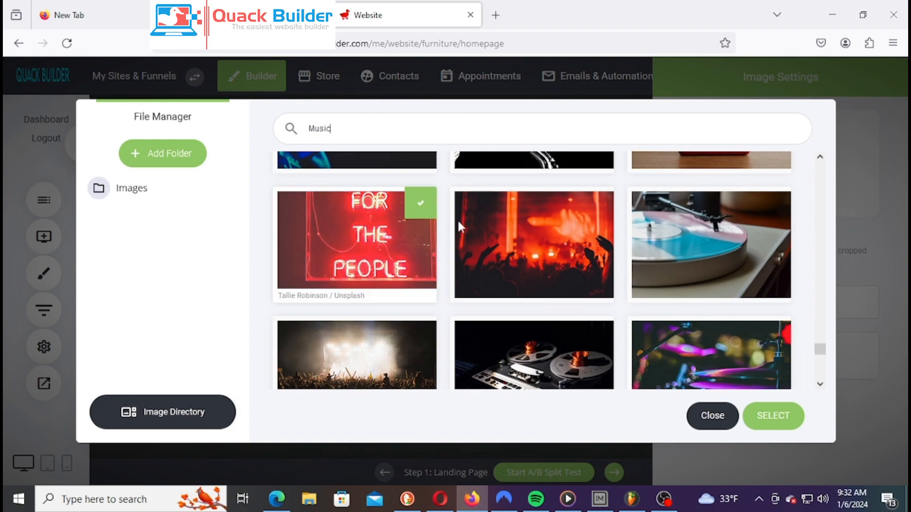
scroll(783, 313, up, 5)
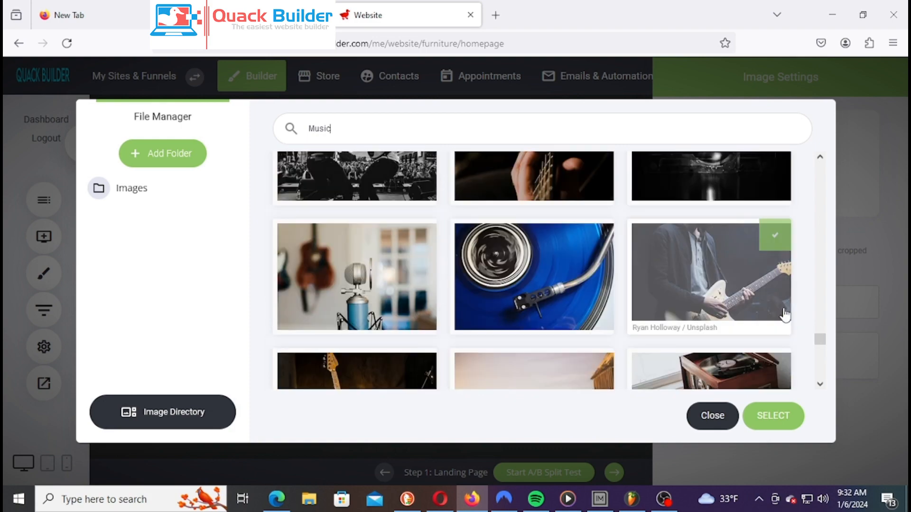
scroll(783, 313, down, 10)
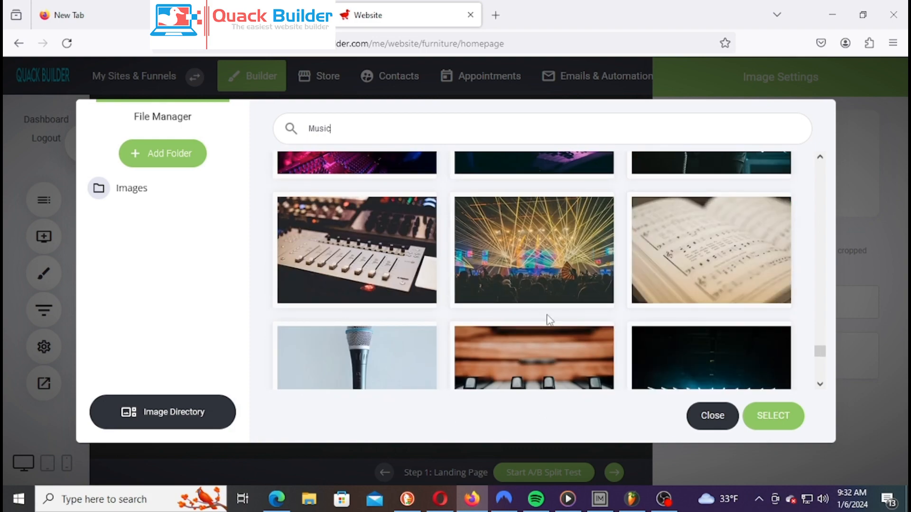
Pick the mixing-desk photo, then start replacing the Music search term with 'Herb'
click(351, 255)
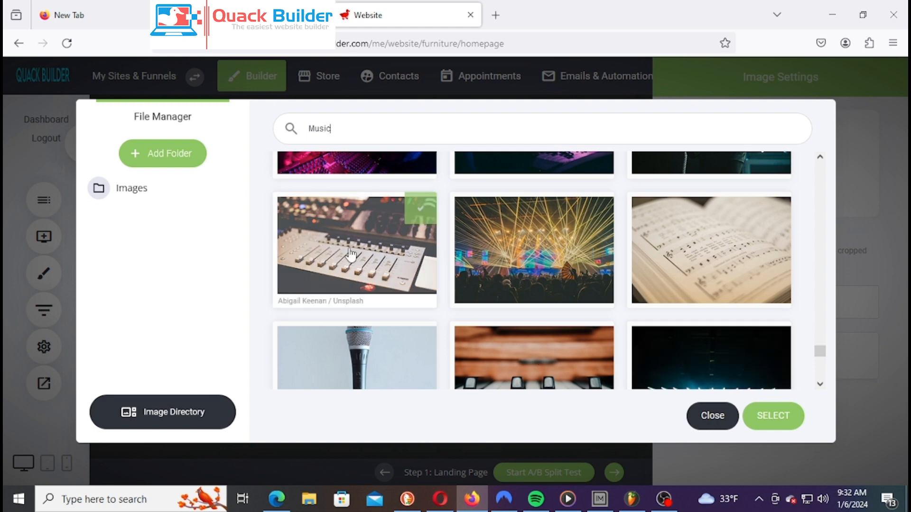
double_click(381, 128)
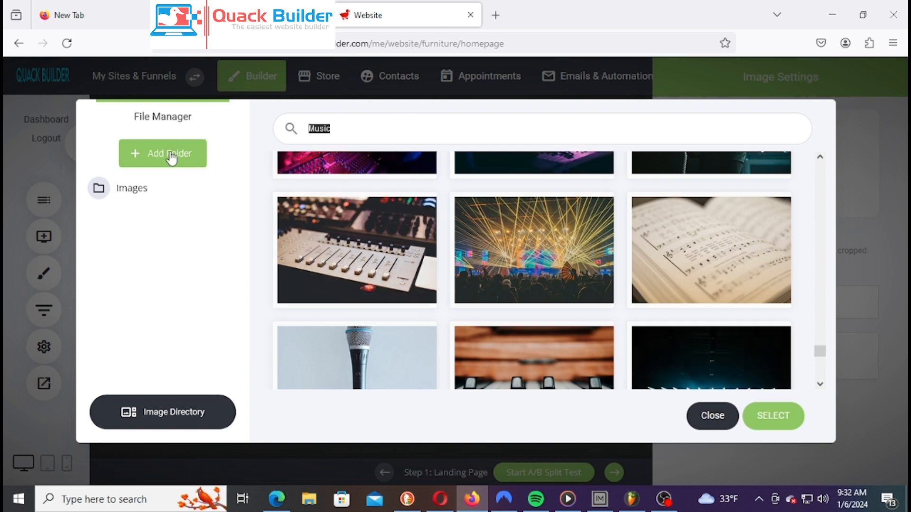
text(Herb)
Run the 'Herb' search and browse the lavender, mint, potted greens and matcha photos
key(Return)
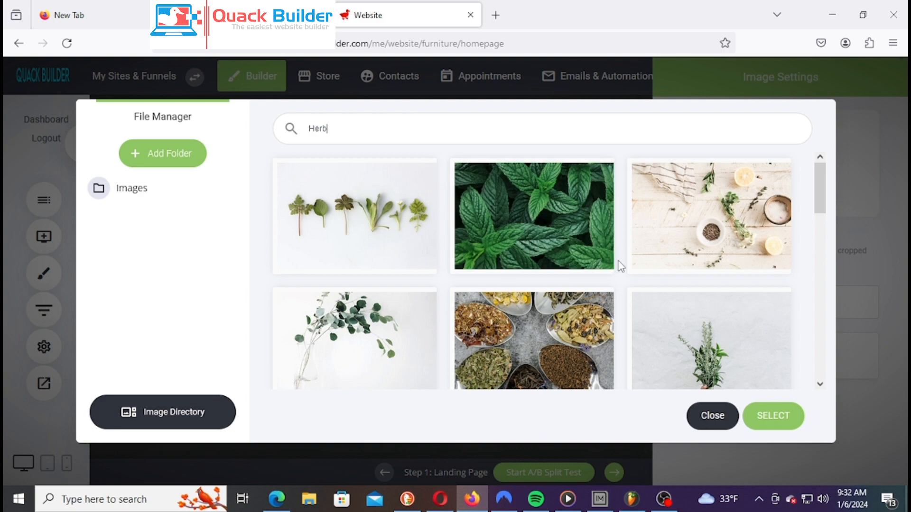
scroll(617, 244, down, 10)
scroll(635, 247, down, 10)
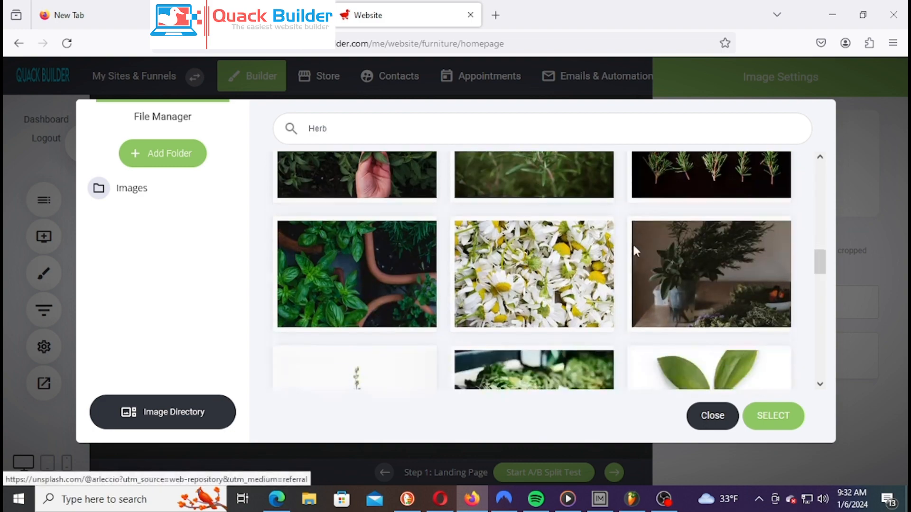
scroll(641, 247, down, 10)
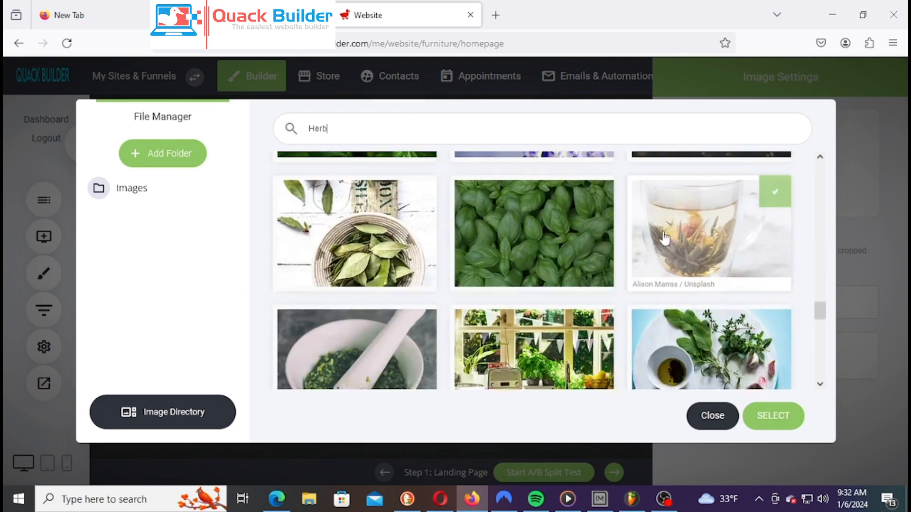
scroll(684, 293, down, 10)
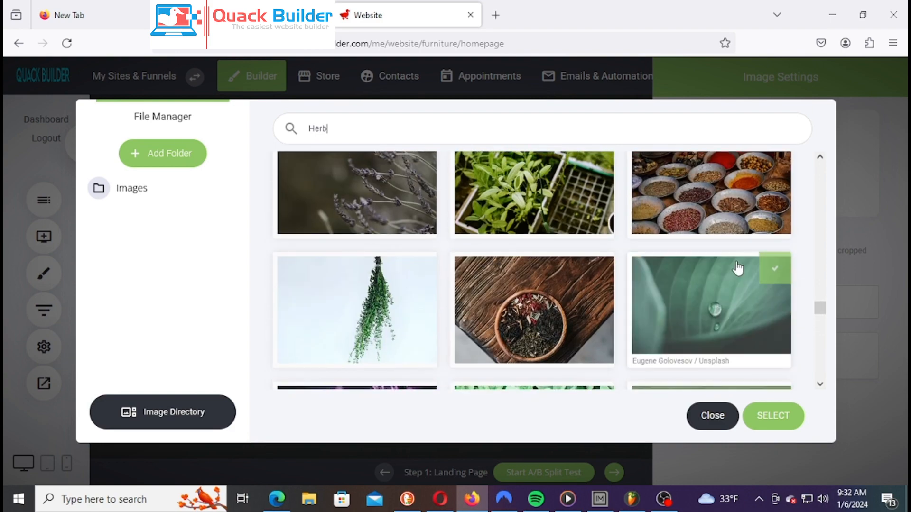
scroll(736, 264, up, 3)
scroll(729, 269, down, 2)
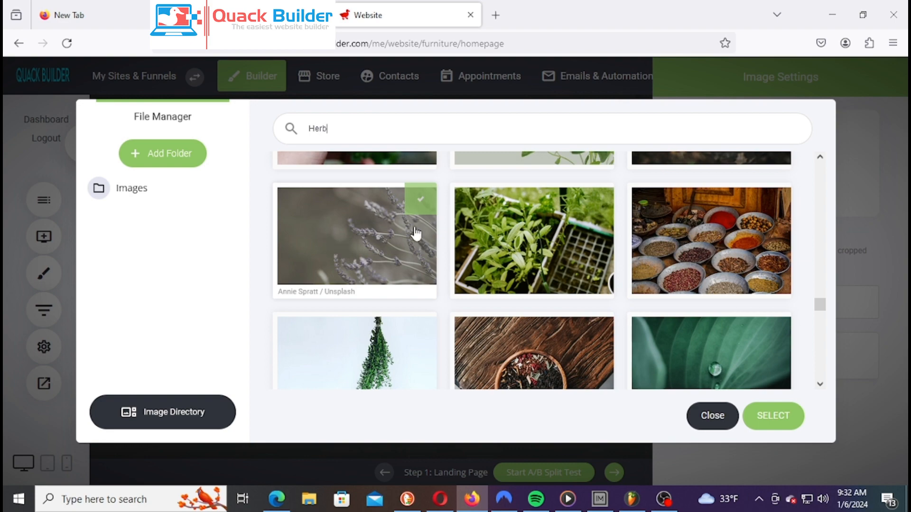
scroll(684, 230, down, 2)
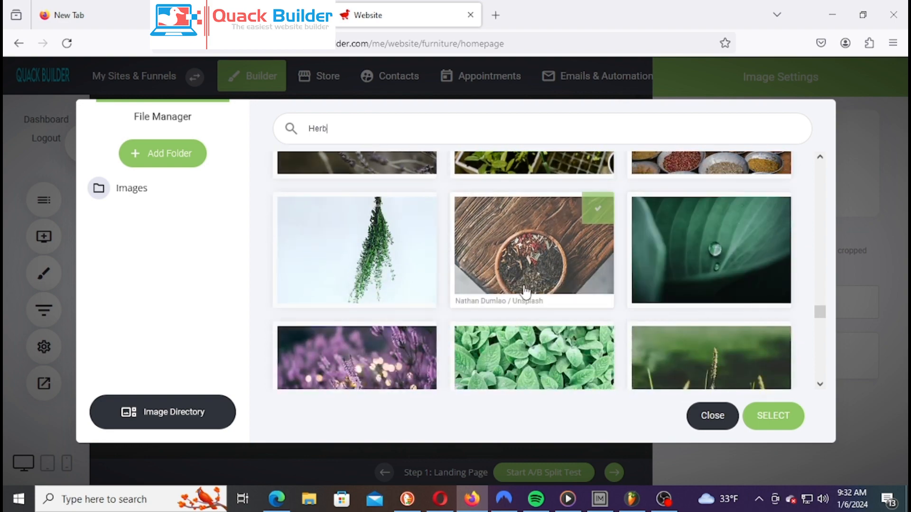
scroll(525, 291, down, 7)
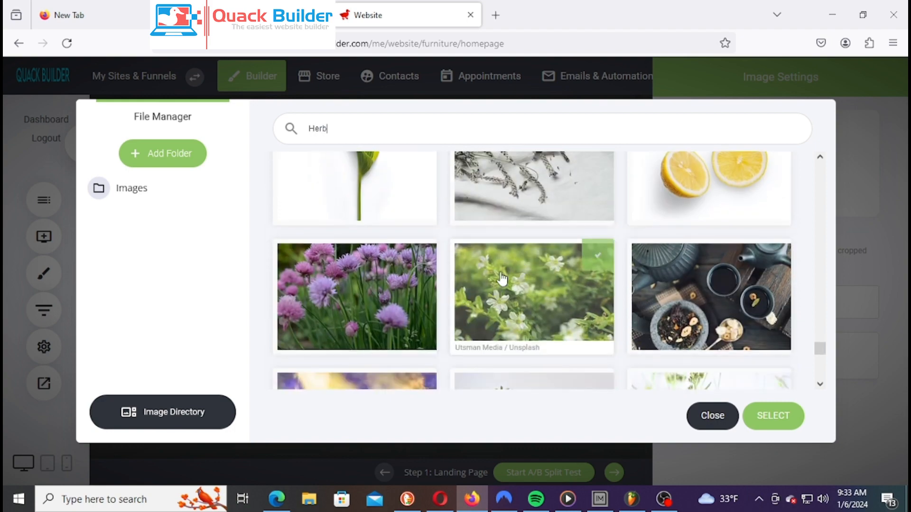
scroll(529, 249, down, 6)
scroll(546, 246, up, 3)
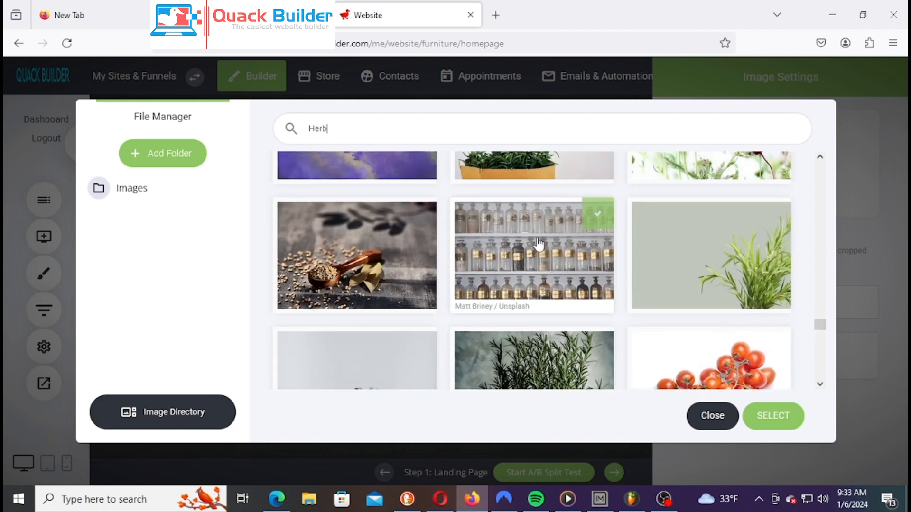
scroll(539, 241, down, 8)
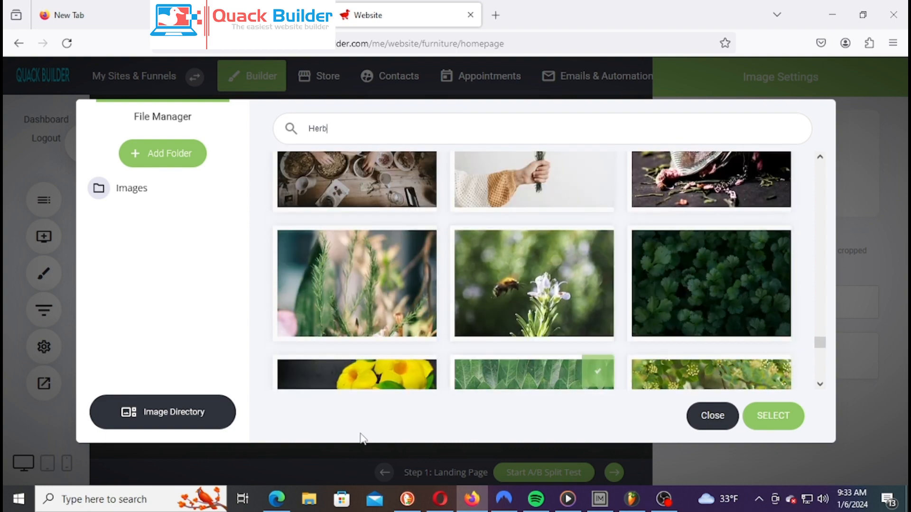
scroll(588, 261, down, 2)
scroll(620, 224, down, 6)
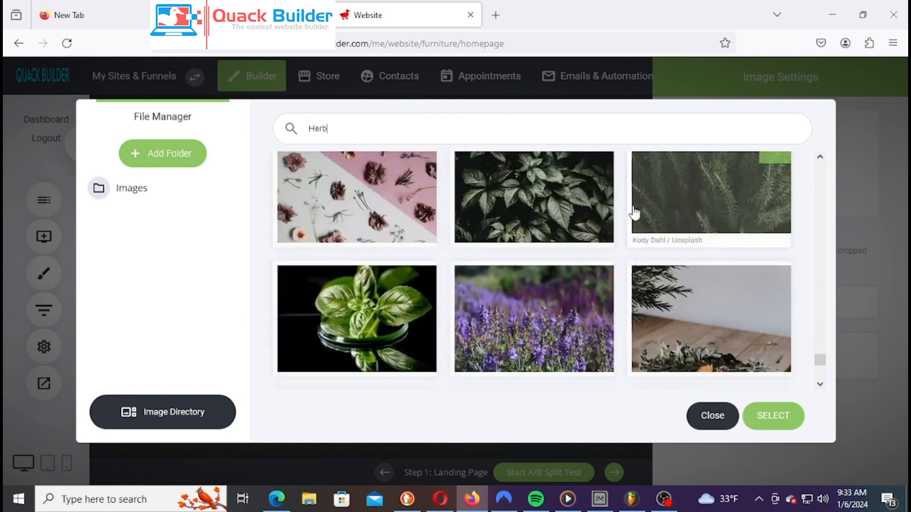
scroll(637, 208, down, 10)
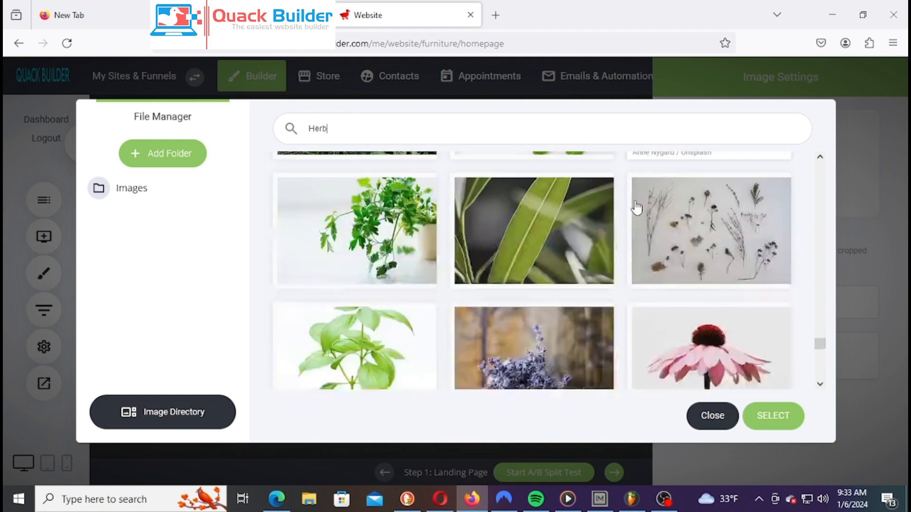
scroll(637, 207, down, 5)
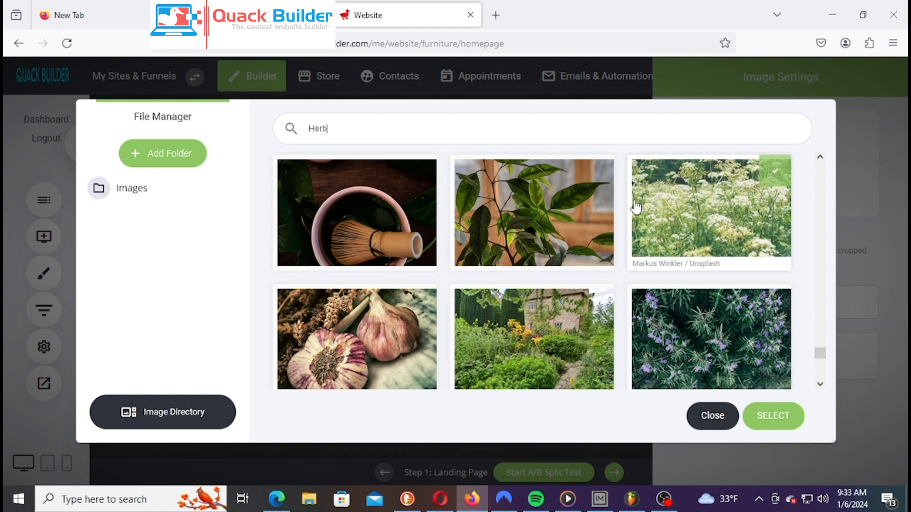
scroll(636, 208, down, 5)
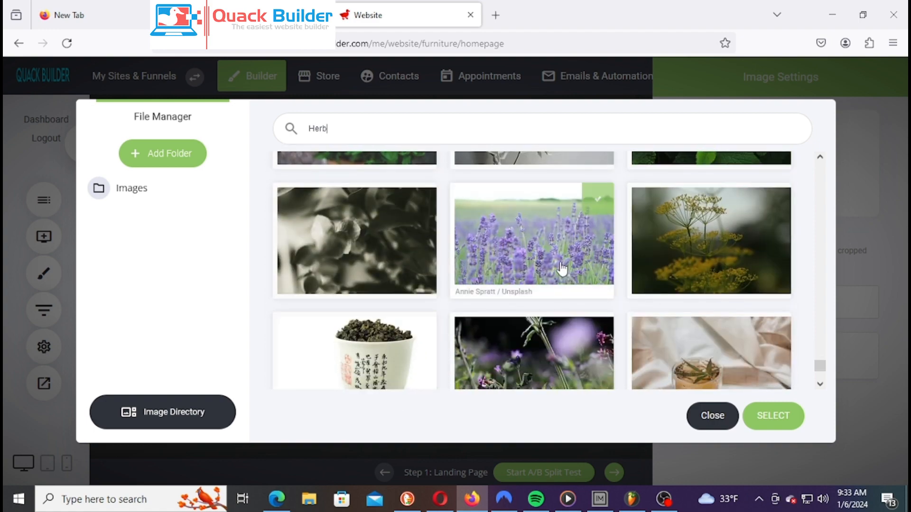
scroll(563, 266, down, 5)
scroll(571, 256, down, 3)
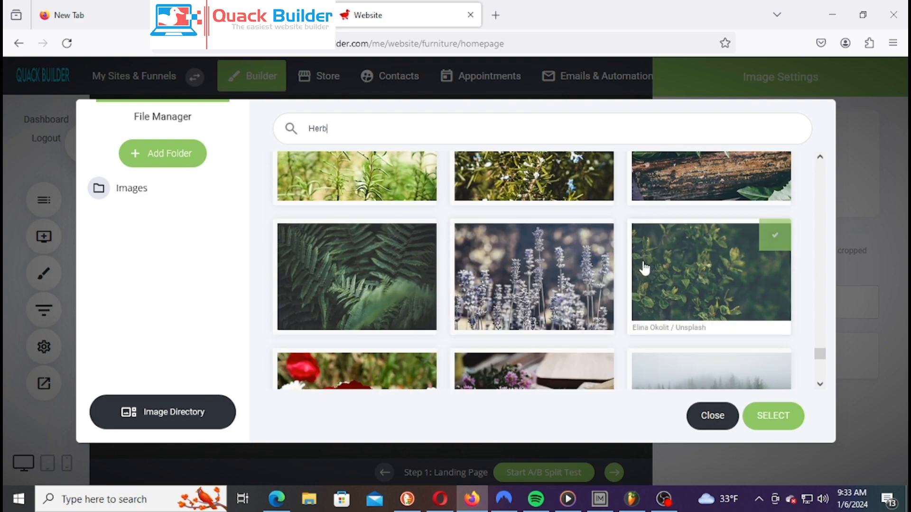
scroll(644, 266, down, 3)
scroll(645, 268, down, 3)
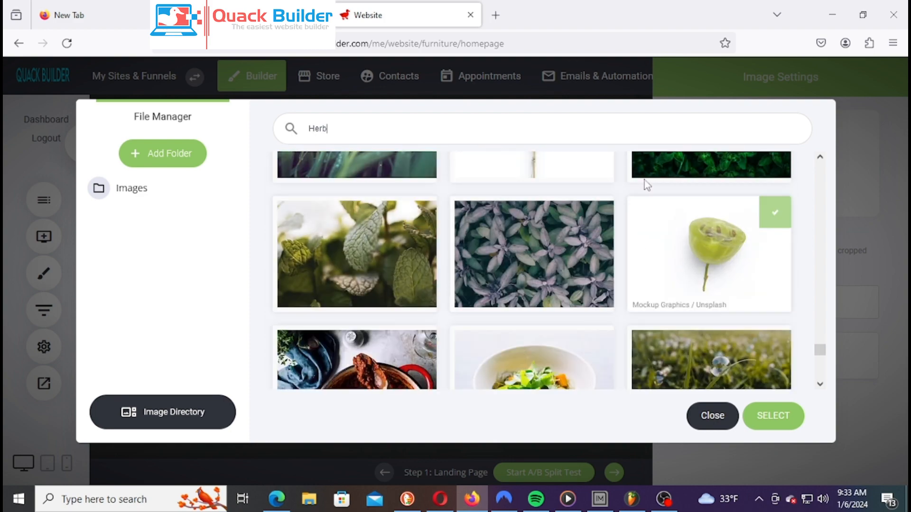
scroll(631, 221, down, 3)
scroll(631, 221, up, 3)
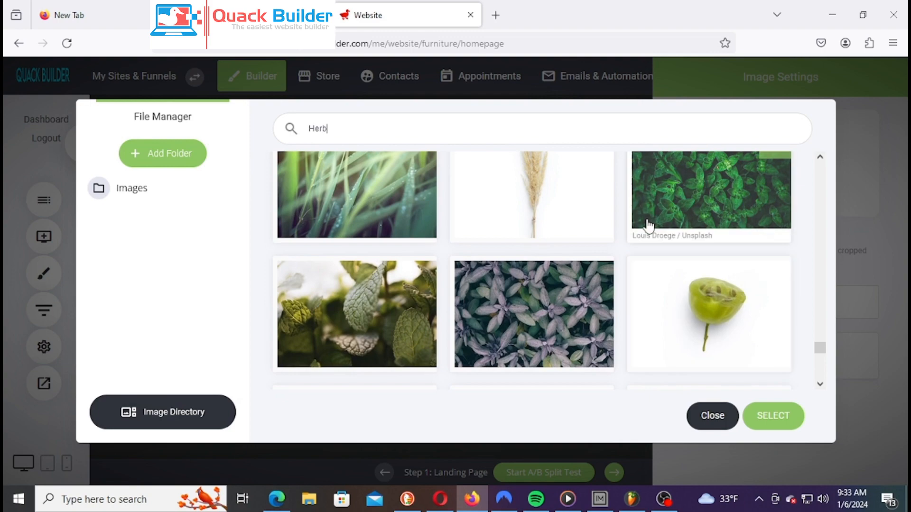
scroll(647, 227, down, 5)
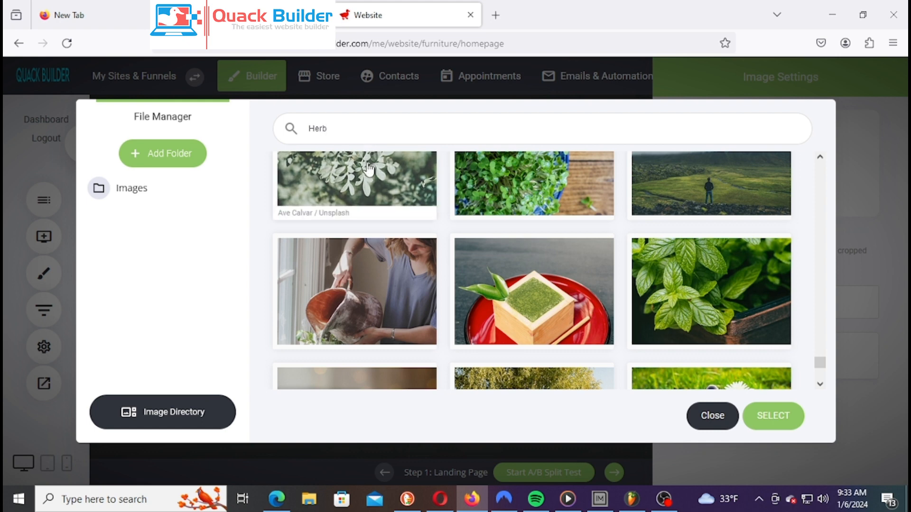
text(Bottle)
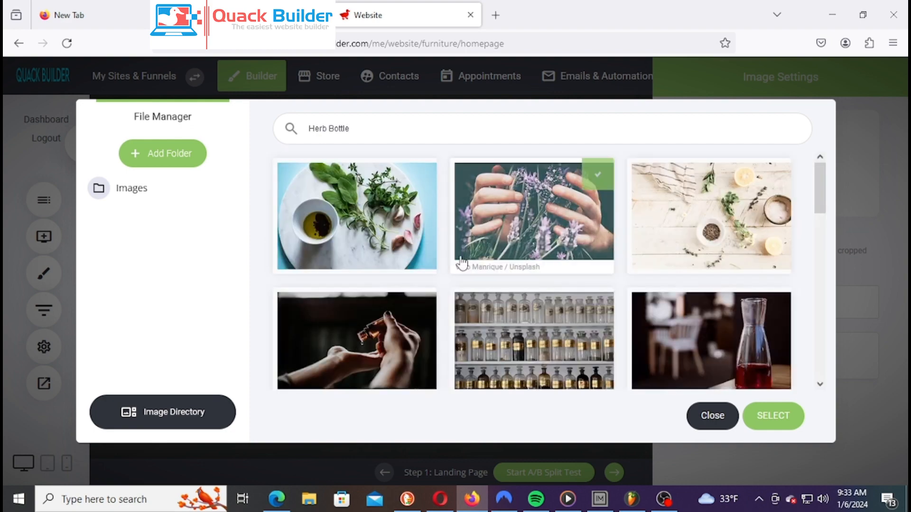
scroll(530, 268, down, 10)
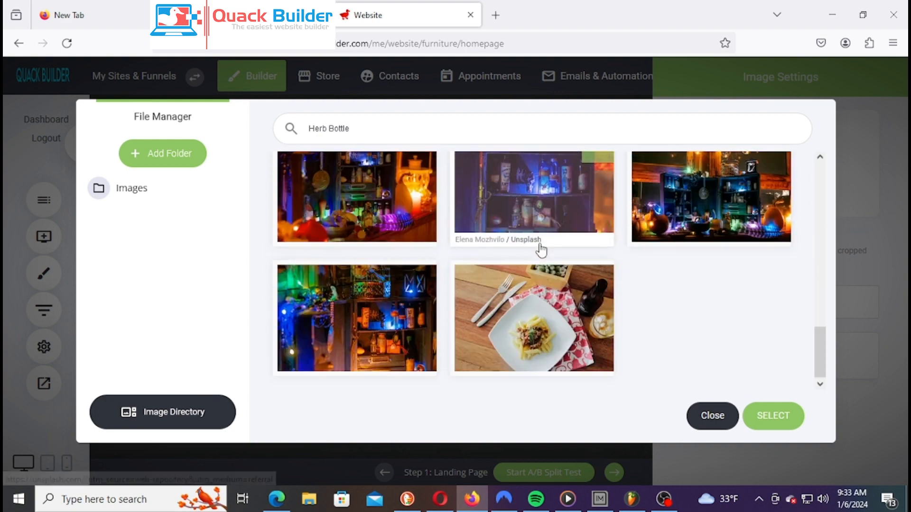
scroll(541, 248, down, 3)
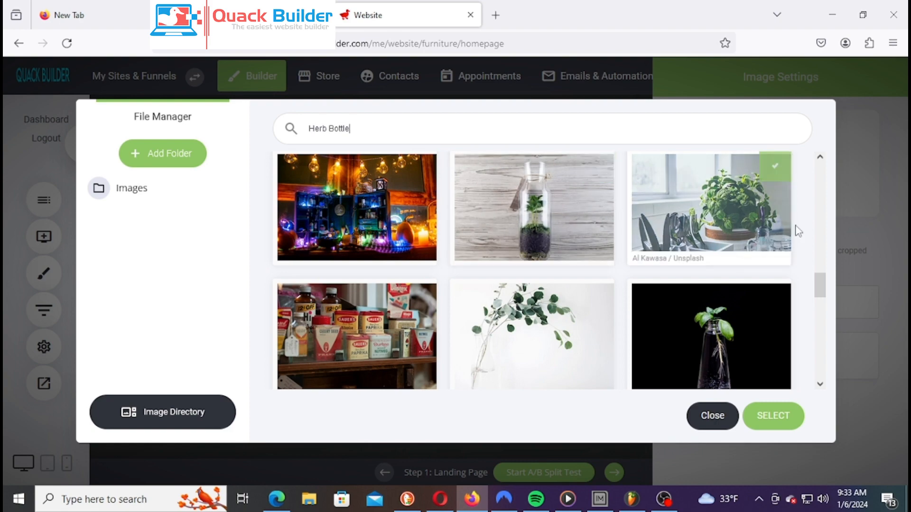
scroll(544, 216, down, 5)
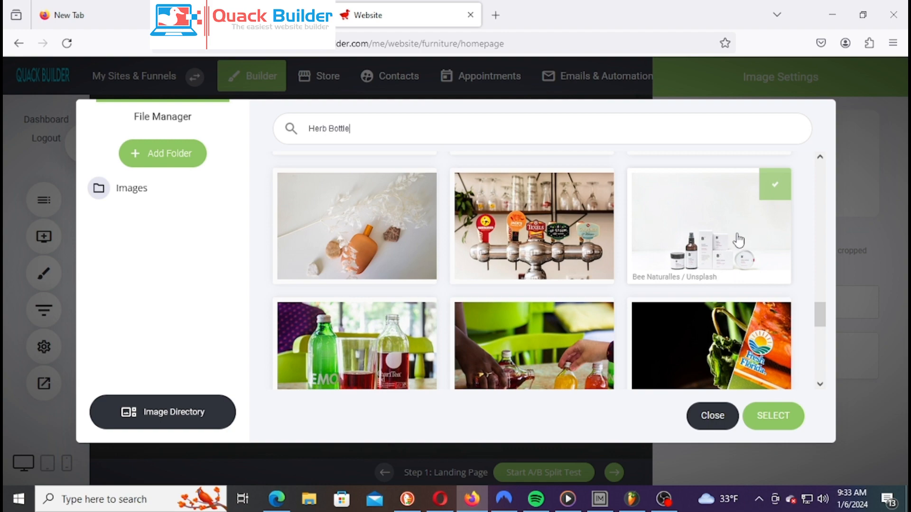
scroll(710, 222, down, 3)
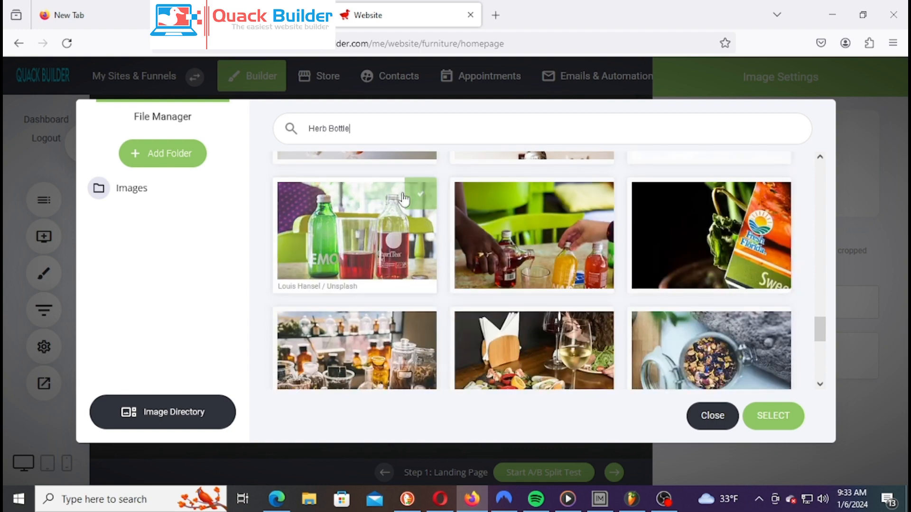
scroll(388, 205, down, 4)
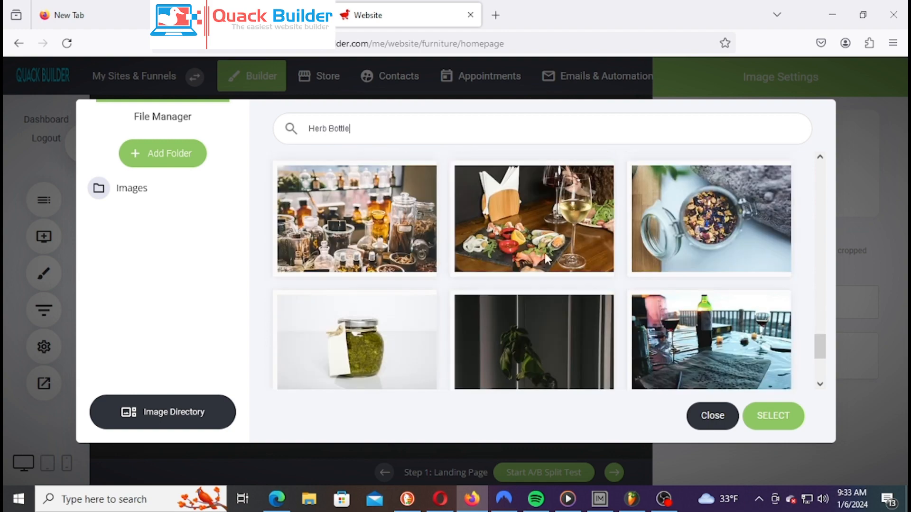
scroll(398, 213, down, 2)
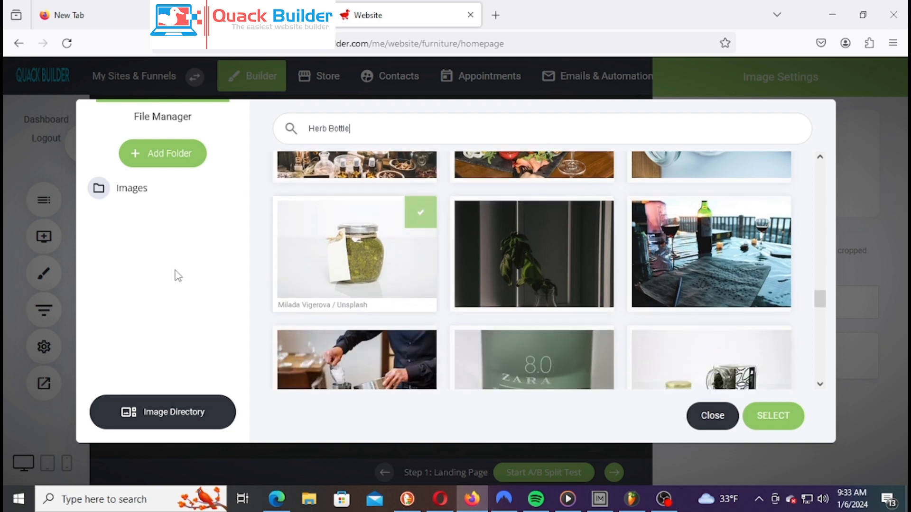
scroll(363, 254, down, 5)
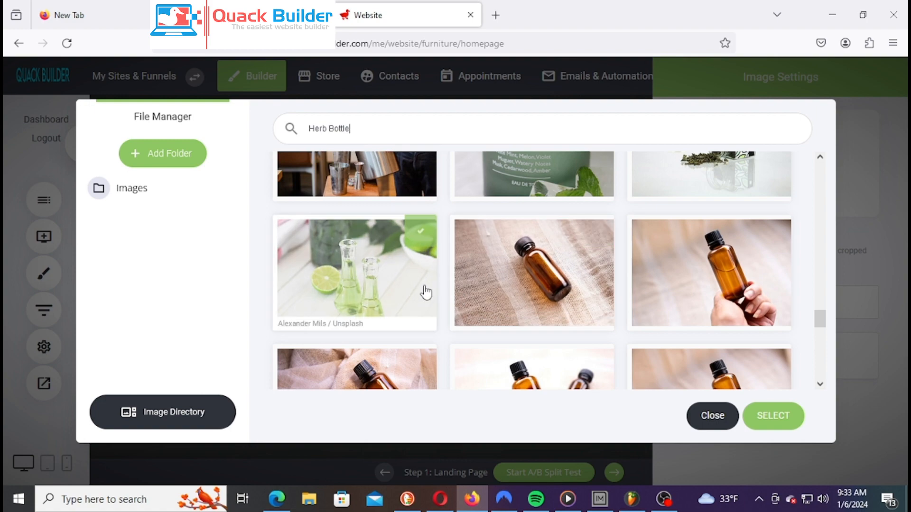
scroll(380, 289, down, 1)
scroll(379, 287, down, 3)
scroll(671, 320, down, 6)
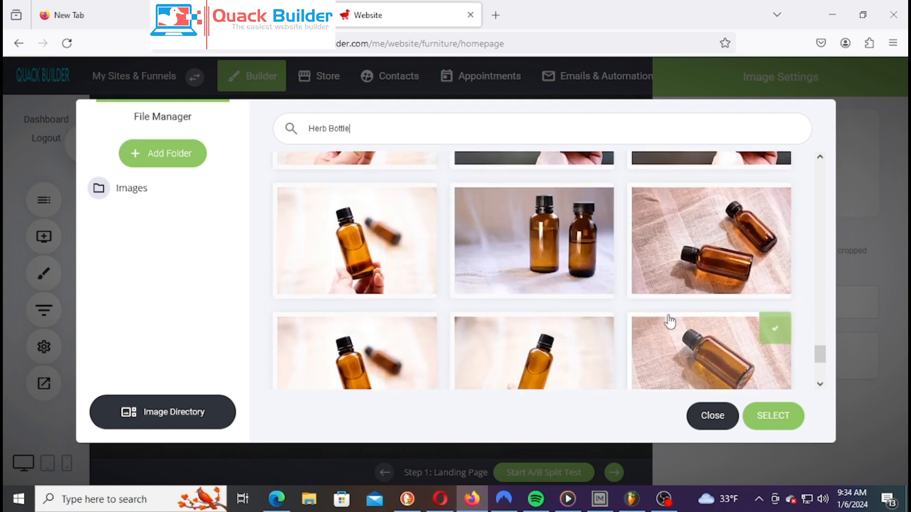
scroll(658, 309, down, 8)
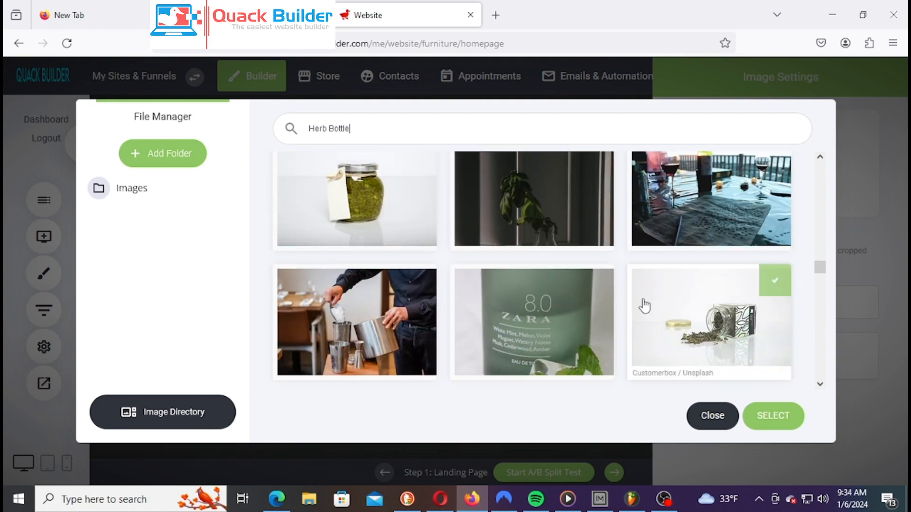
scroll(662, 298, up, 1)
scroll(660, 297, up, 1)
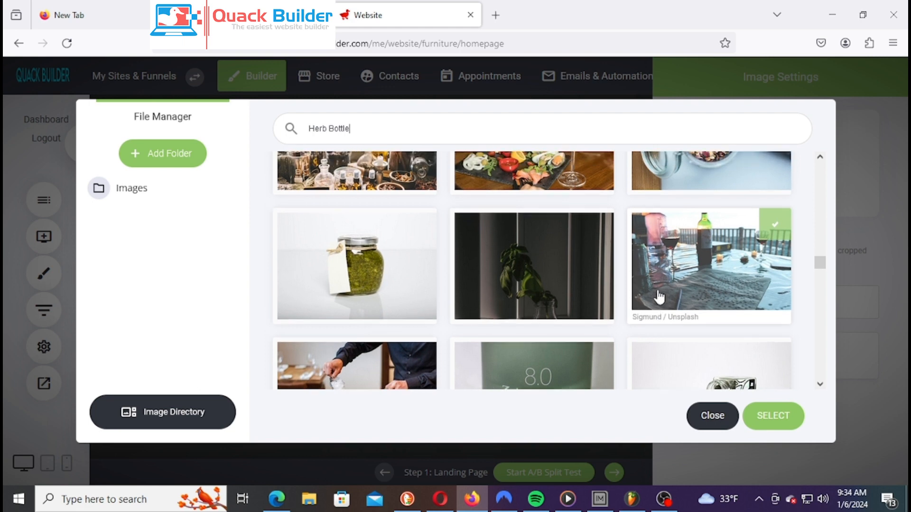
scroll(660, 296, up, 1)
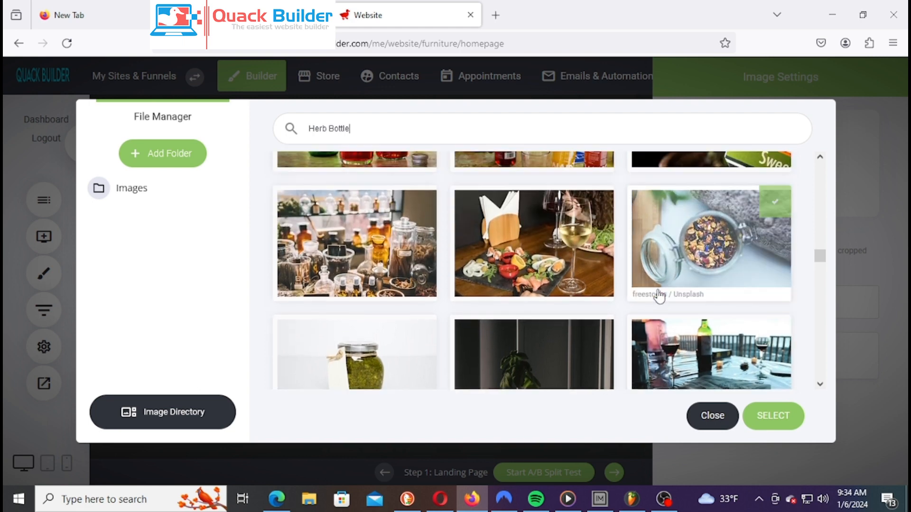
Replace the hero image with the apothecary herb-jars photo and close Image Settings
click(364, 248)
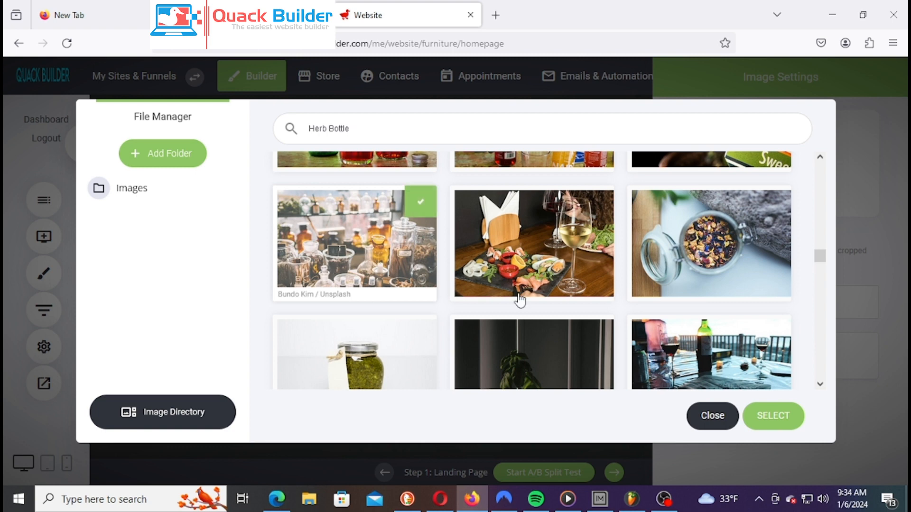
click(773, 417)
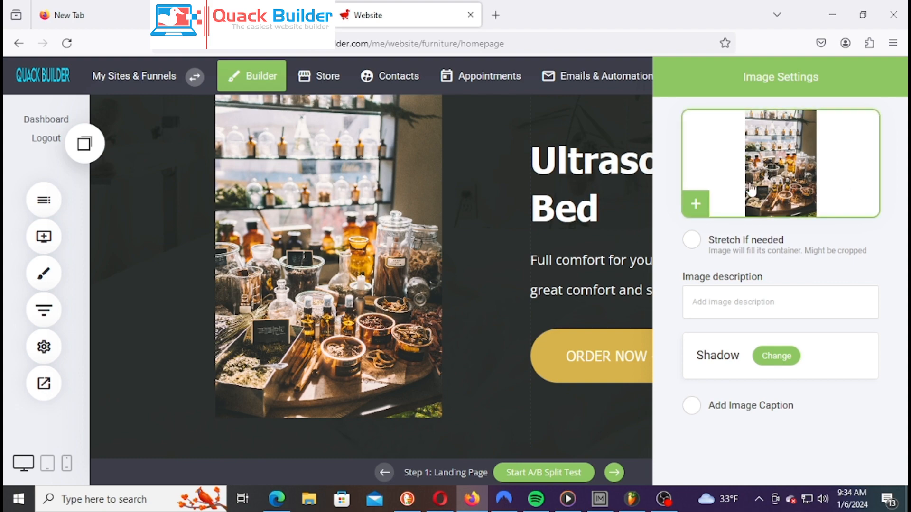
click(447, 302)
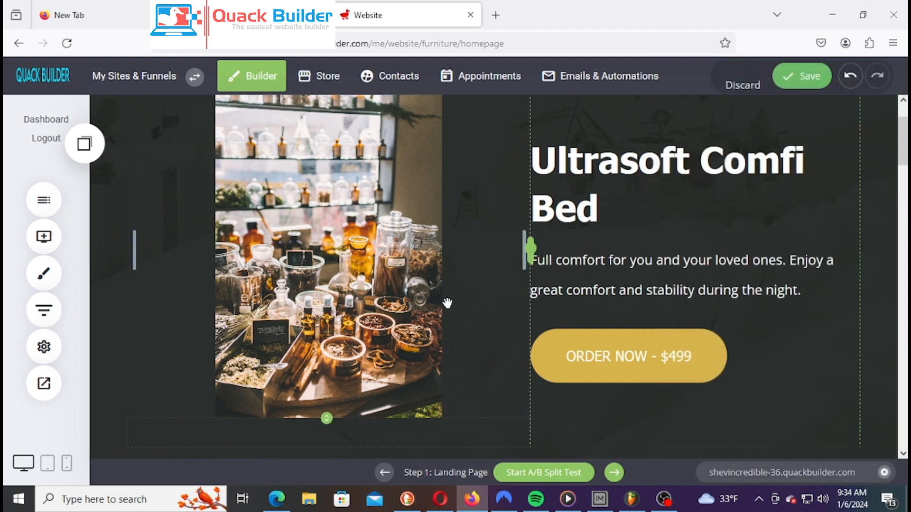
Reduce the top spacing above the hero heading and paragraph
scroll(413, 315, up, 2)
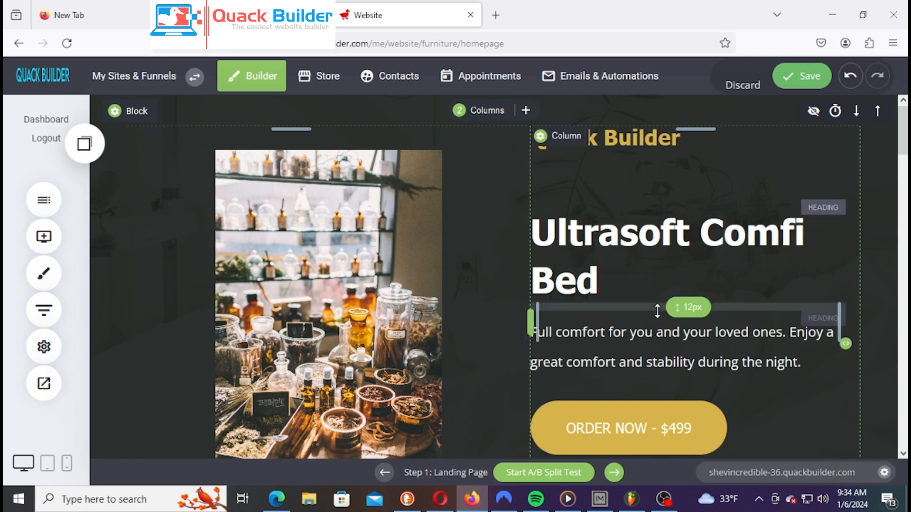
scroll(657, 315, down, 8)
scroll(667, 337, up, 8)
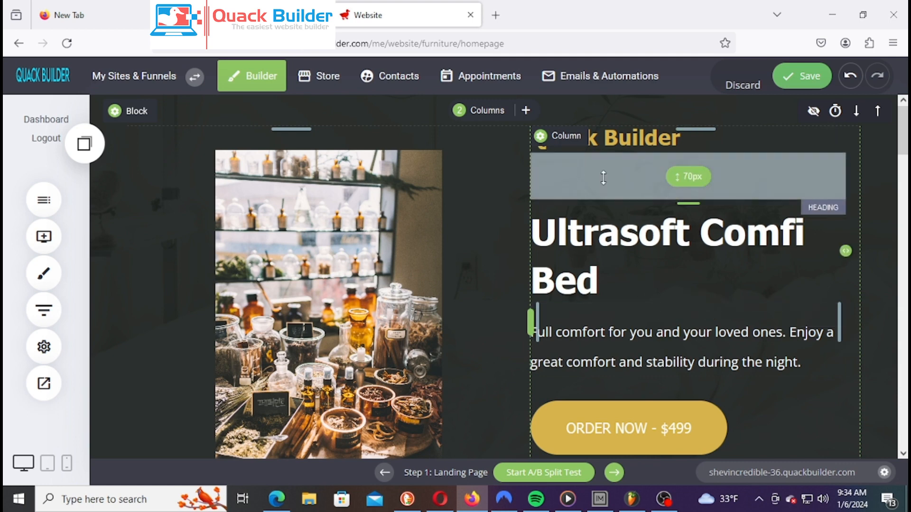
drag(622, 183, 626, 171)
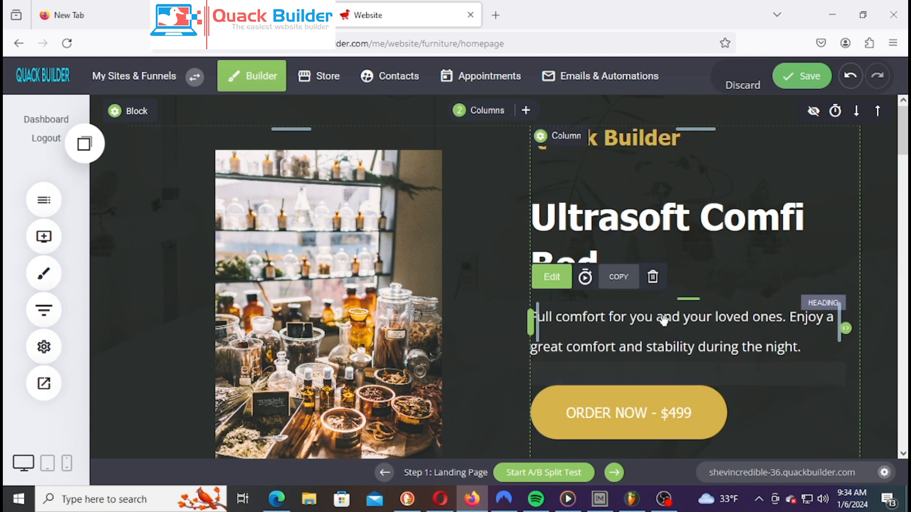
mouse_move(688, 298)
mouse_down()
mouse_move(669, 287)
mouse_move(671, 298)
mouse_up()
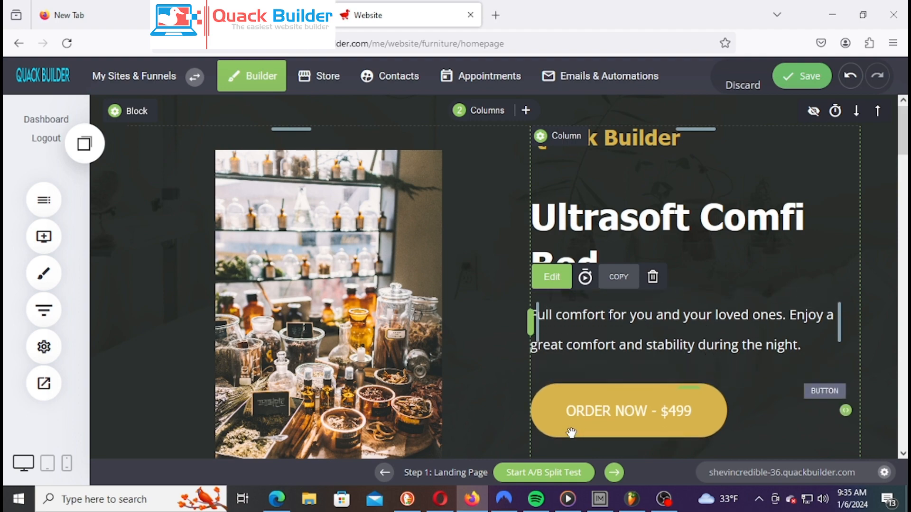
Open the hero image's Image Settings
scroll(713, 380, down, 4)
scroll(713, 380, up, 4)
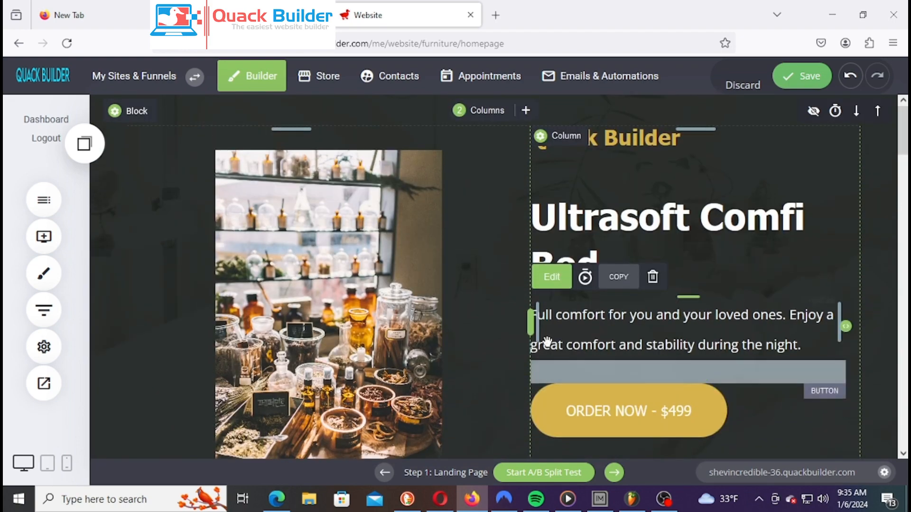
click(336, 322)
Browse the stock Image Directory, then close it and Image Settings without changing the photo
click(810, 189)
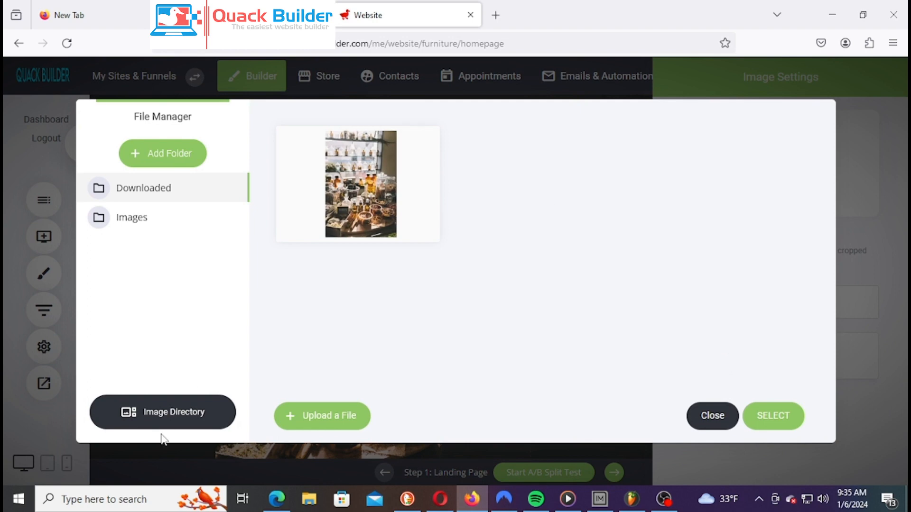
click(173, 419)
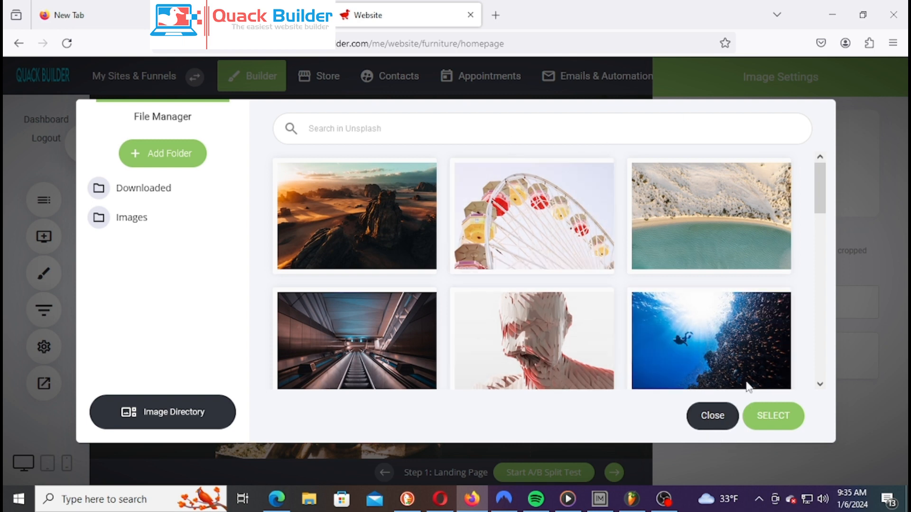
click(713, 416)
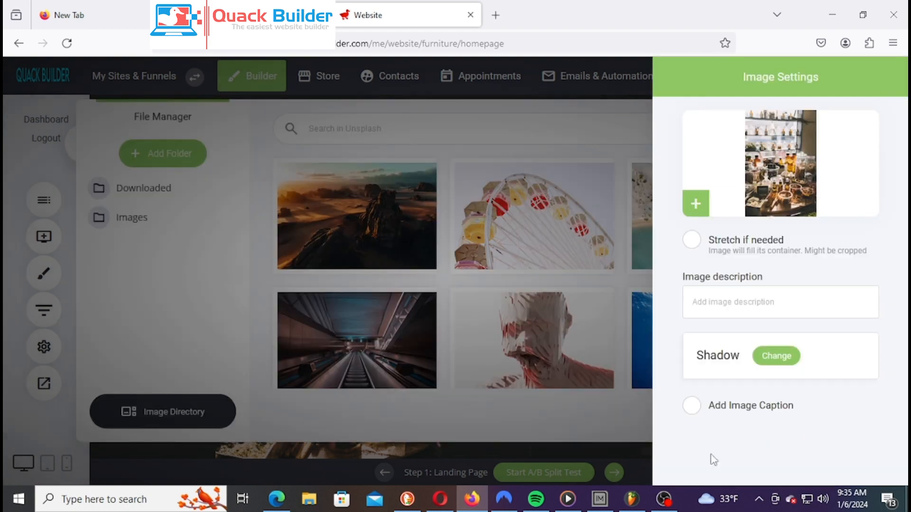
click(442, 324)
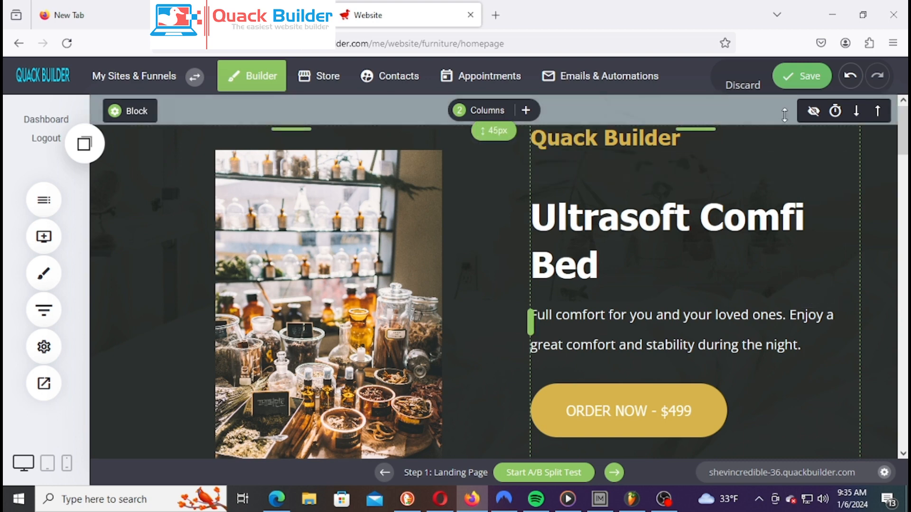
Save the homepage and review the herb-jar hero with the ORDER NOW - $499 button
click(802, 85)
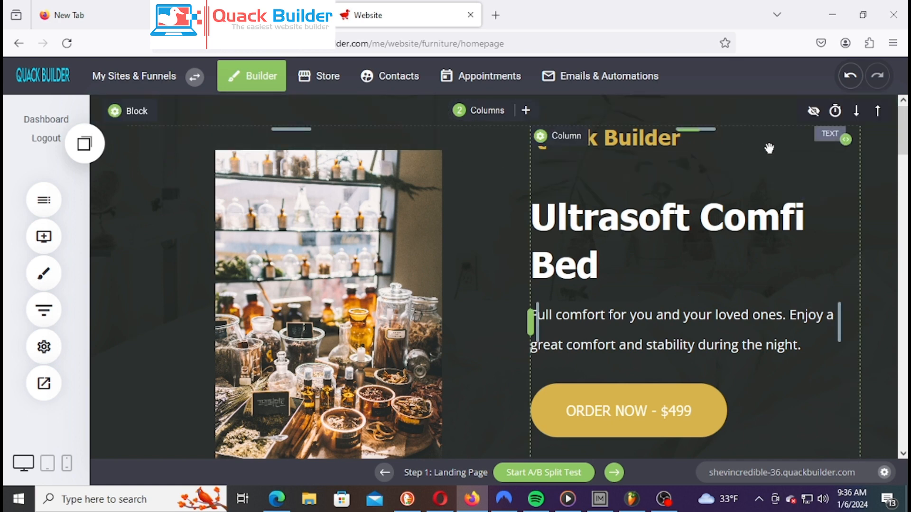
scroll(755, 195, down, 10)
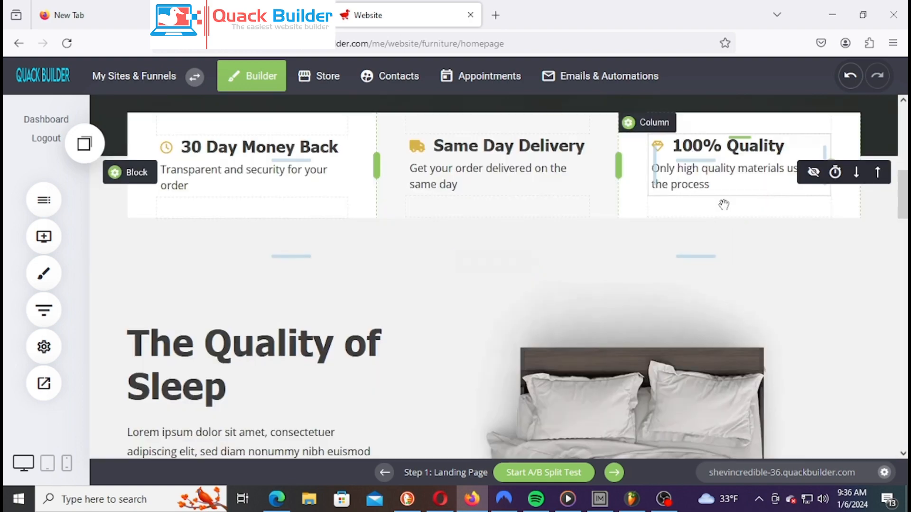
scroll(723, 252, up, 10)
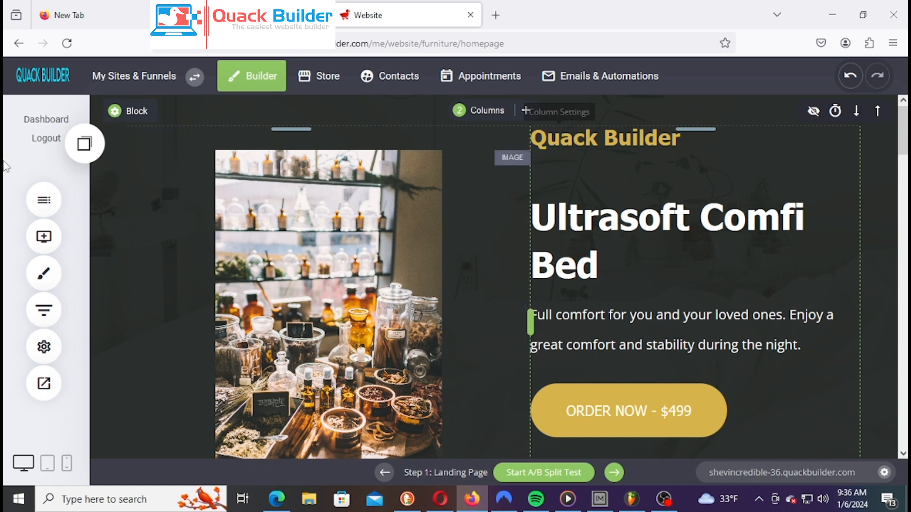
Drag a Container widget to the top of the page, above the herb-jar hero
click(44, 237)
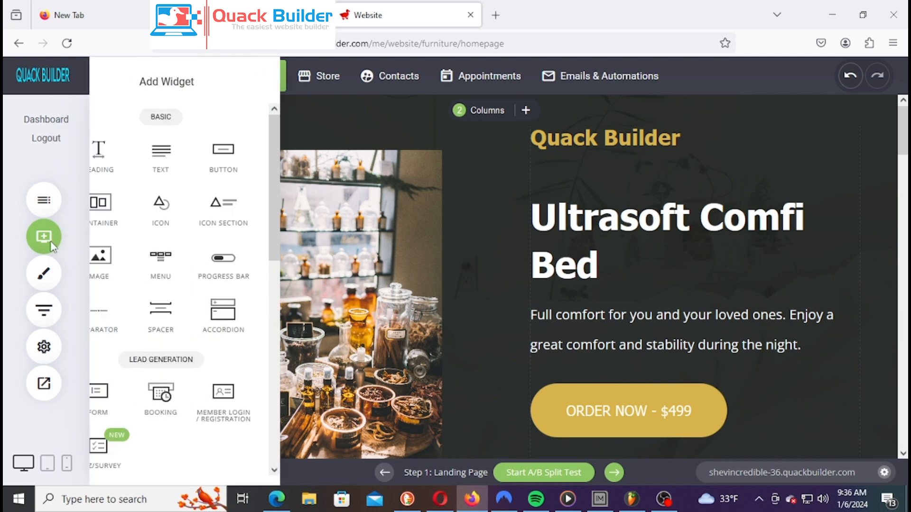
drag(461, 123, 554, 108)
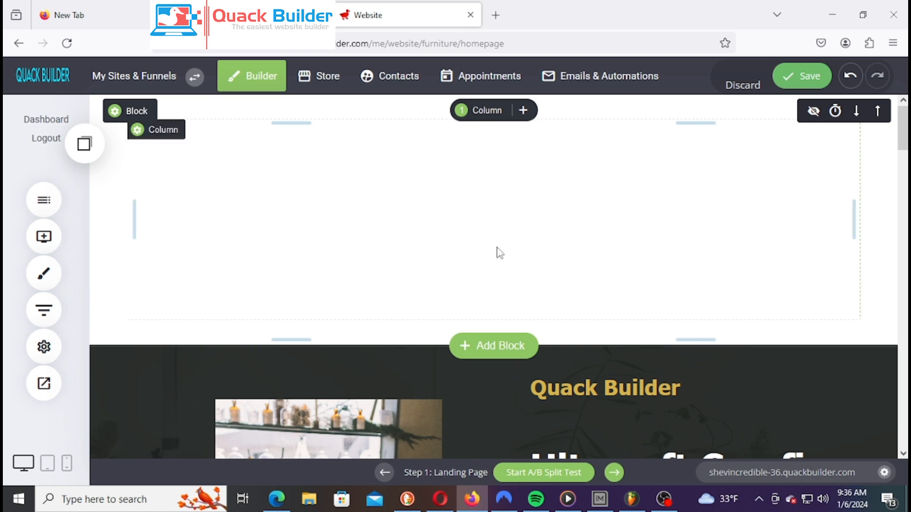
Open the new container's background image chooser and search stock Unsplash images for 'Herb'
mouse_move(127, 114)
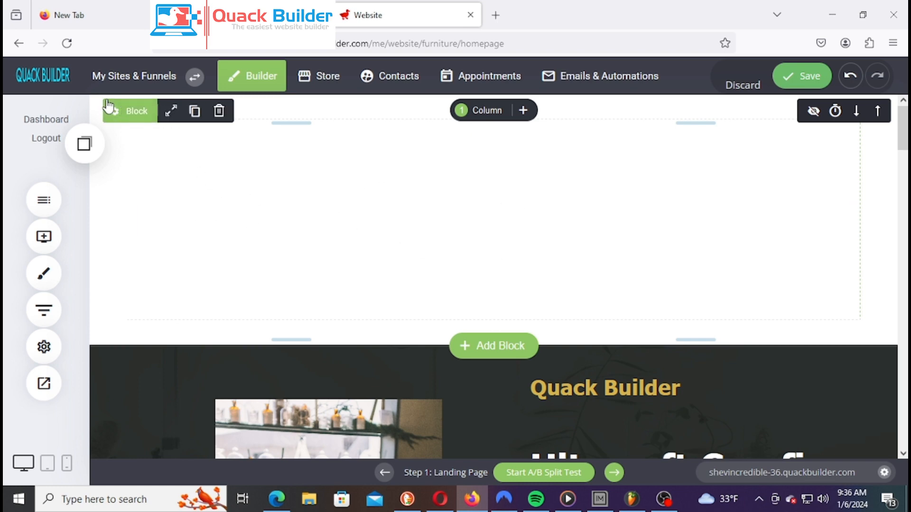
click(127, 113)
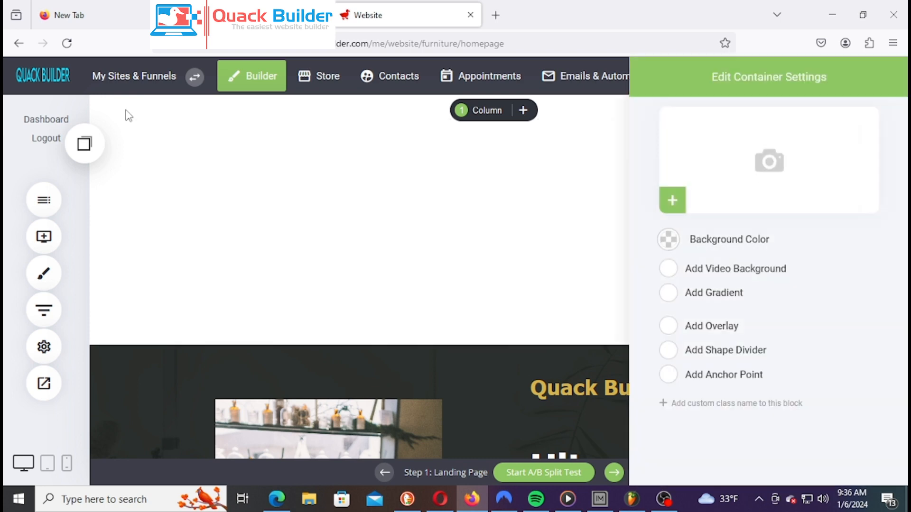
click(816, 176)
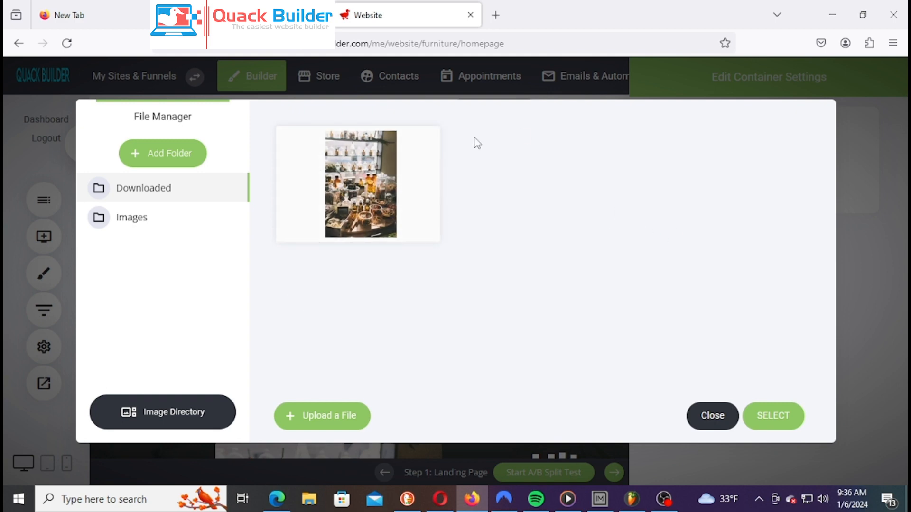
click(182, 431)
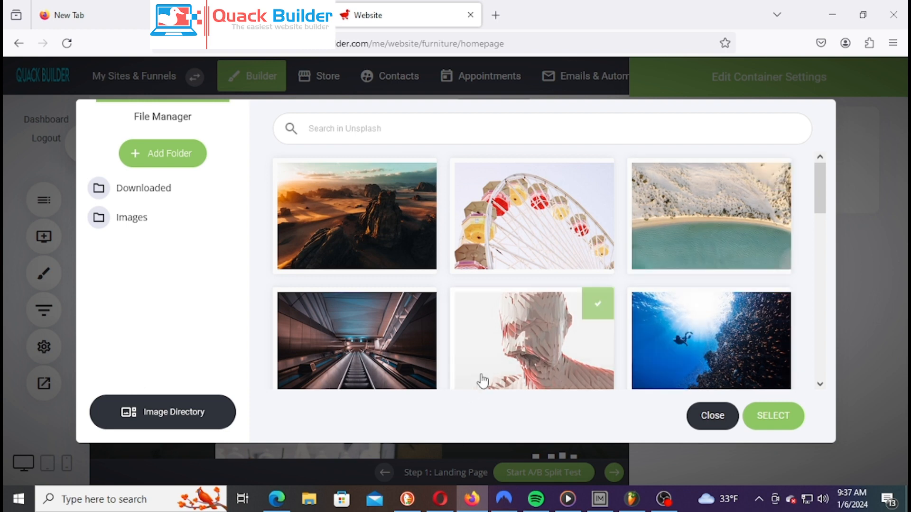
text(Herb)
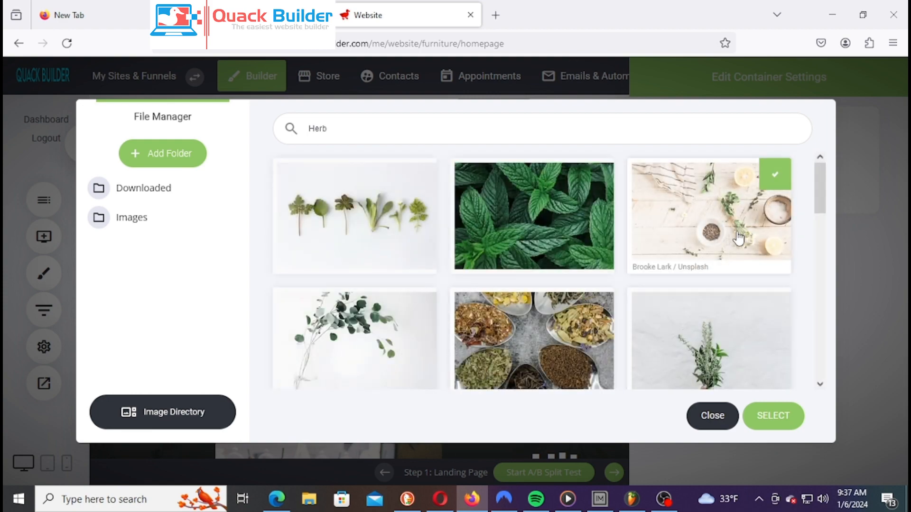
Set the wooden spoon, carrot slices and herbs photo as the container background
scroll(780, 152, down, 2)
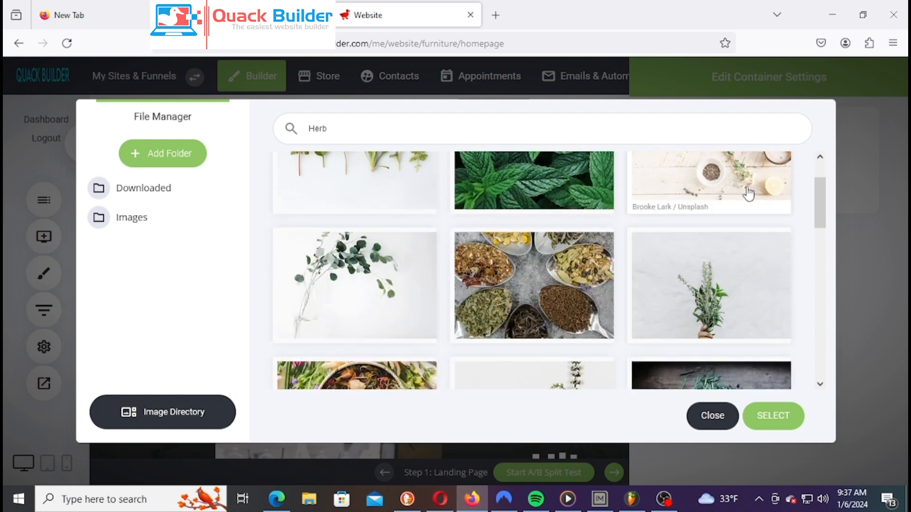
scroll(623, 253, down, 4)
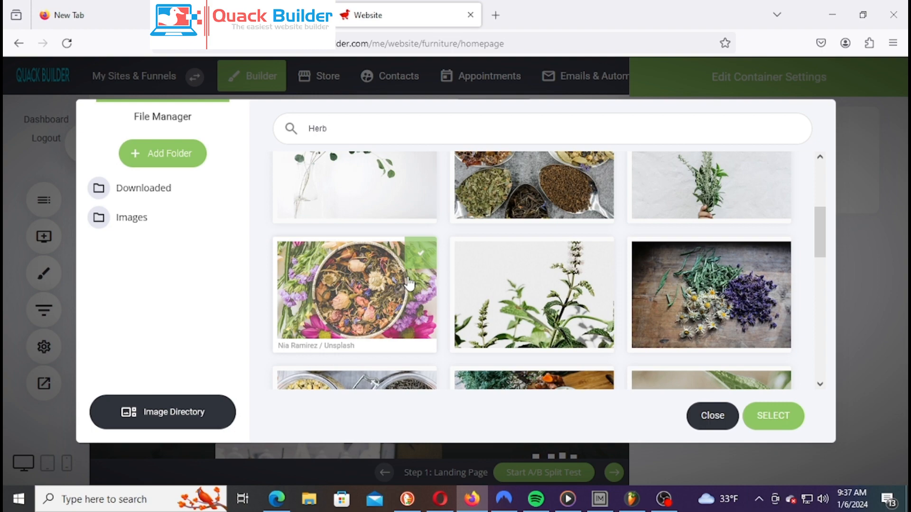
click(424, 263)
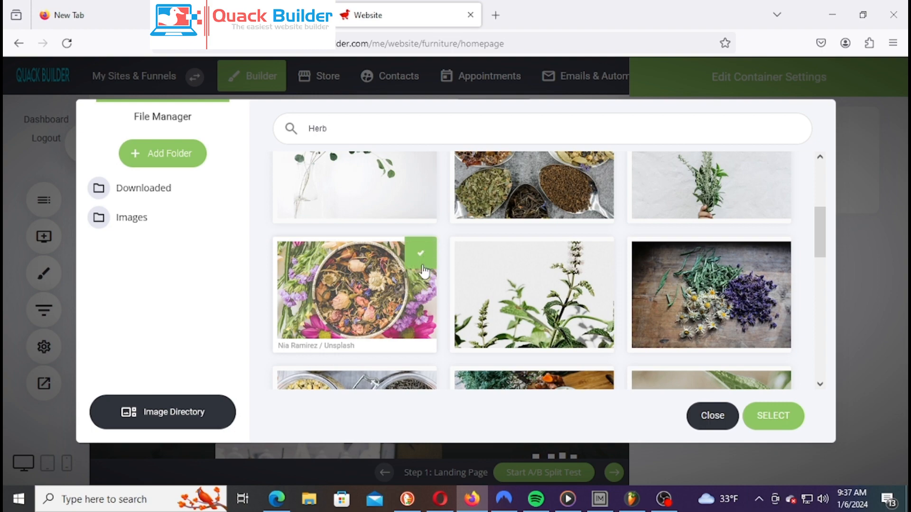
scroll(567, 290, up, 3)
click(583, 252)
scroll(593, 313, down, 2)
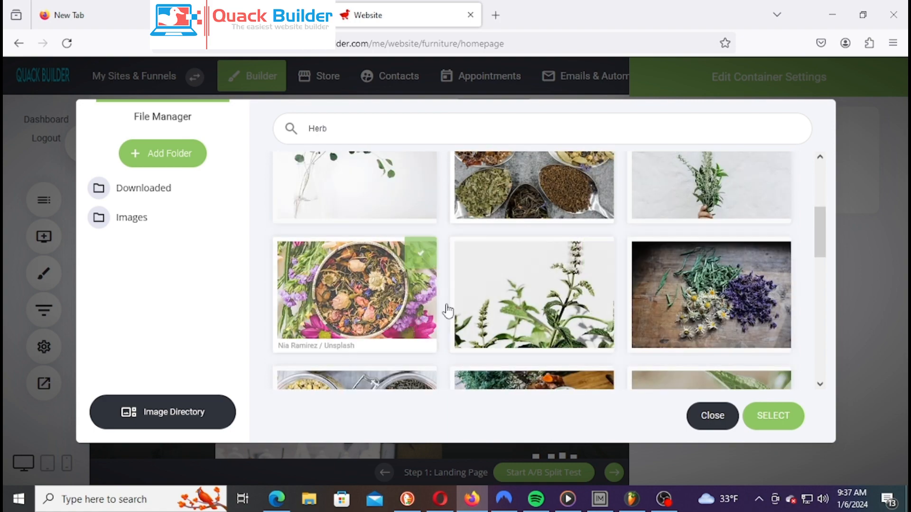
scroll(600, 284, down, 5)
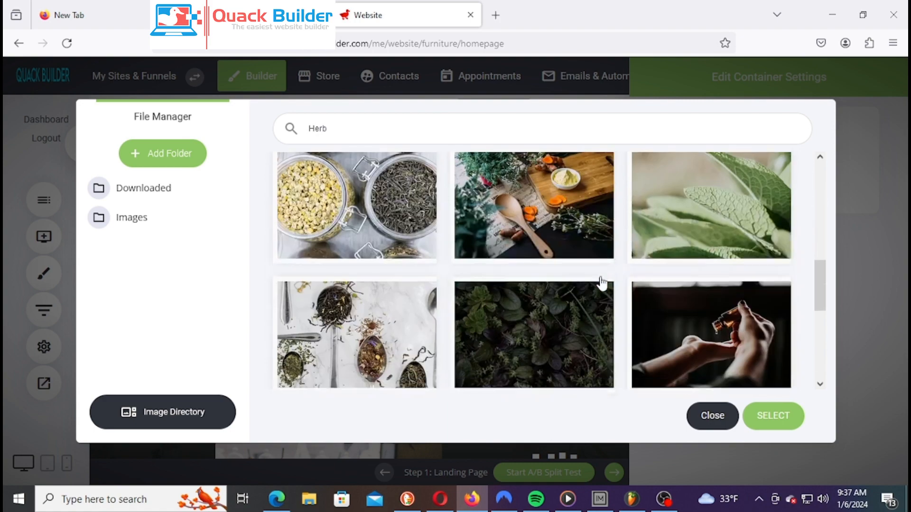
scroll(600, 283, up, 3)
scroll(601, 285, down, 2)
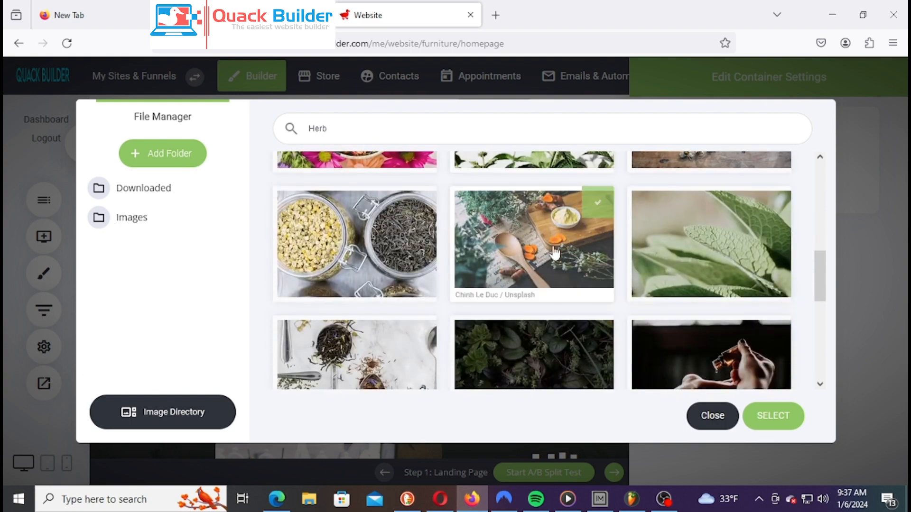
click(583, 246)
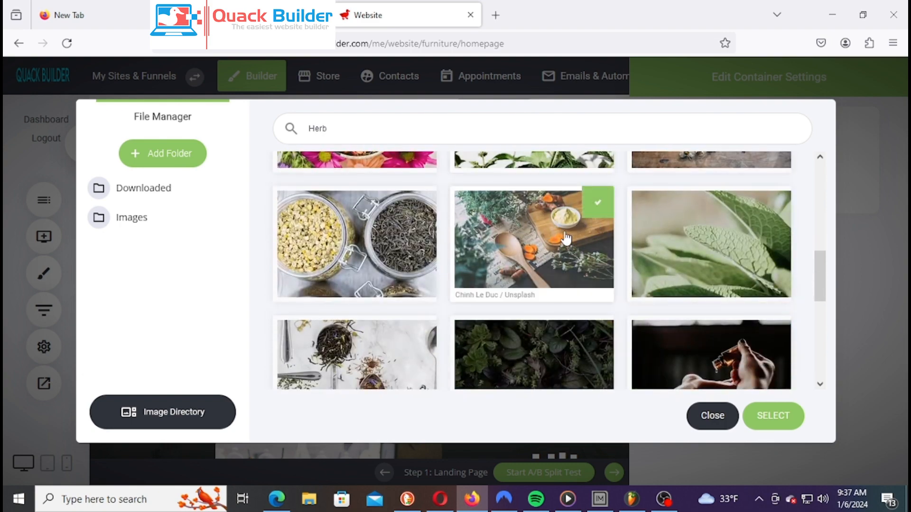
click(778, 416)
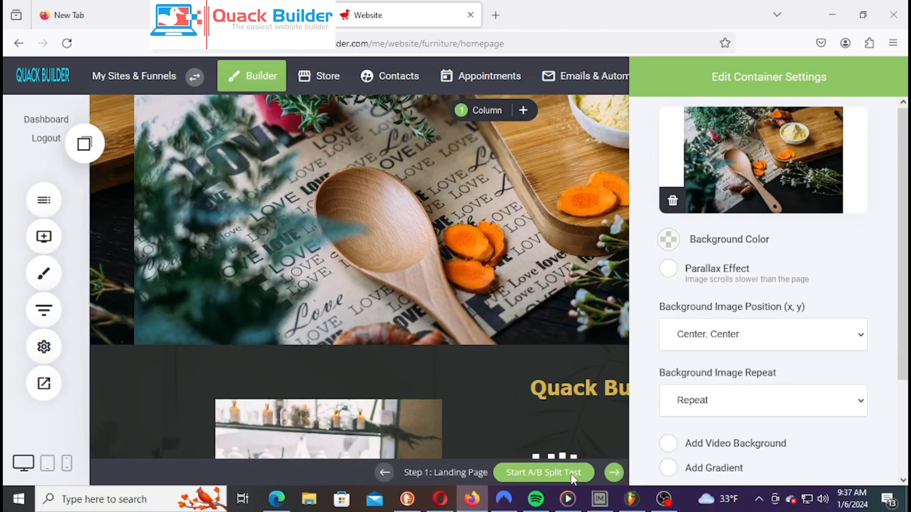
Switch the herb-photo container's width from Boxed to Full-Width
click(614, 272)
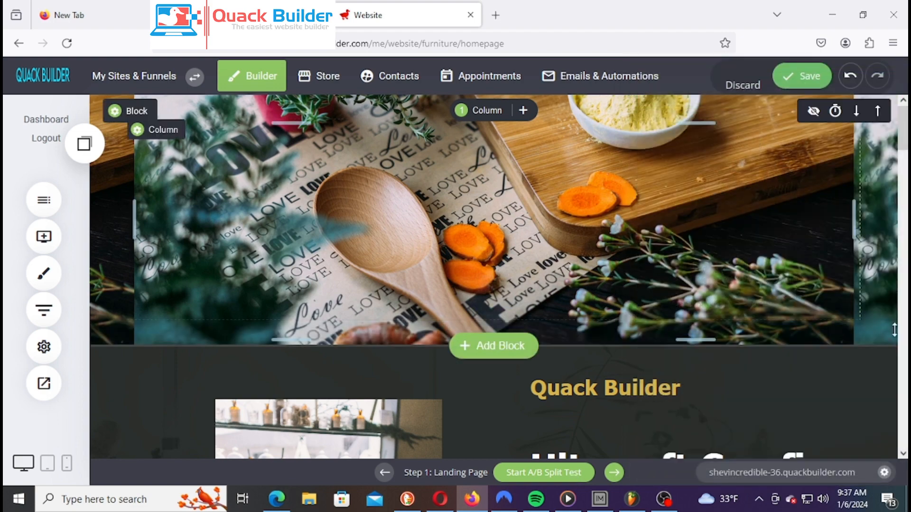
scroll(637, 271, down, 5)
scroll(637, 267, up, 5)
mouse_move(155, 116)
click(171, 112)
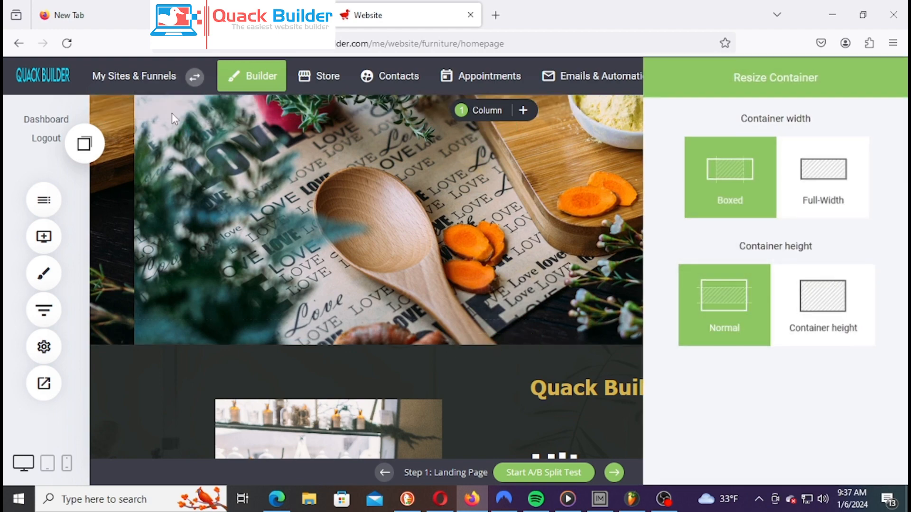
click(835, 195)
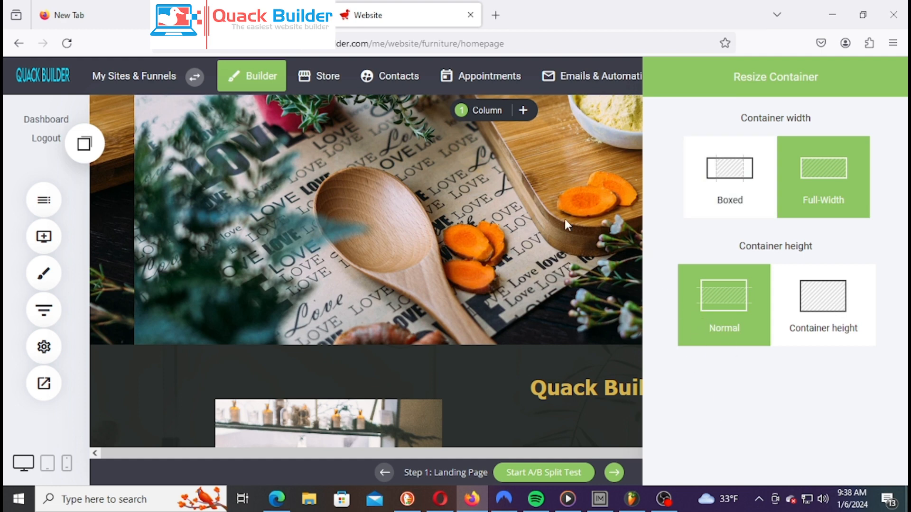
click(543, 245)
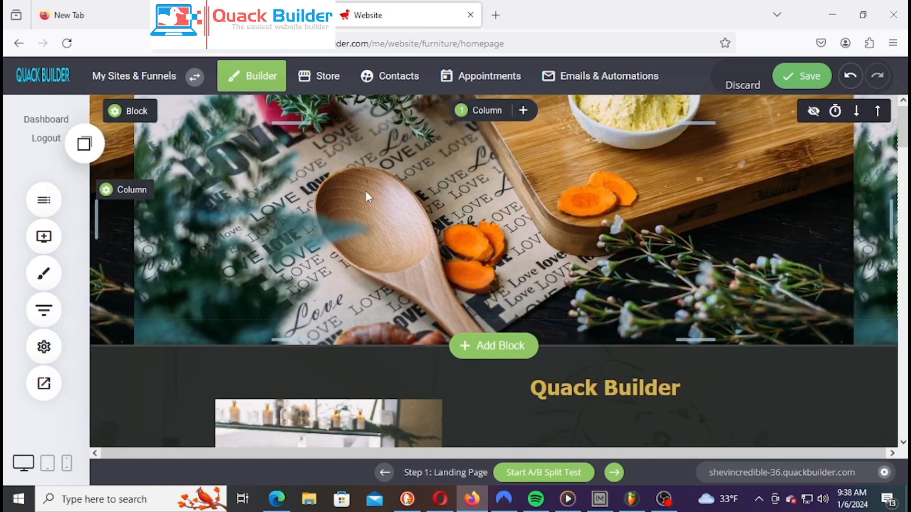
Add a heading reading 'Welcome To My Herbal Store' at the top of the hero block
click(44, 236)
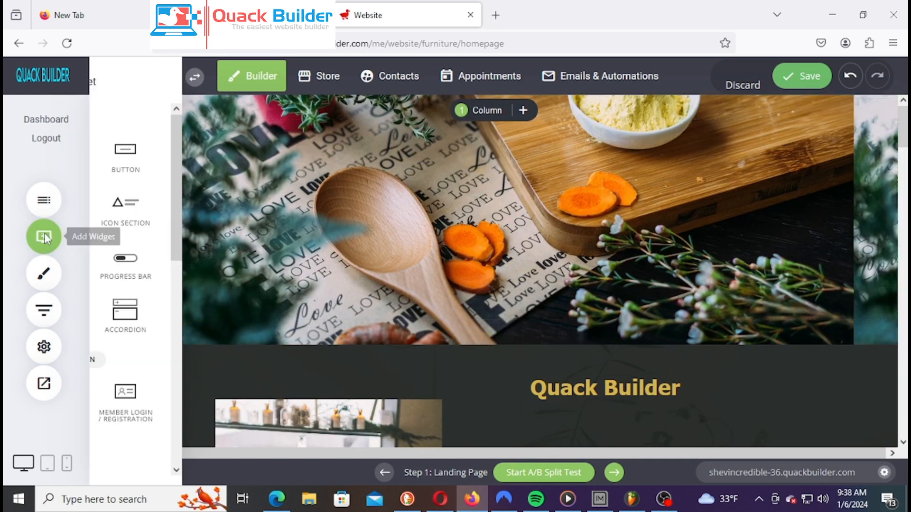
drag(136, 169, 337, 146)
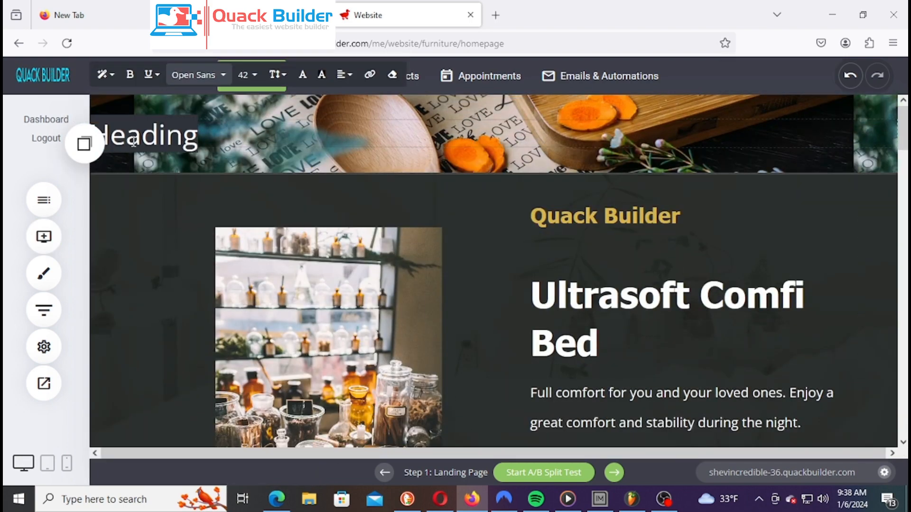
text(Welcome To My H)
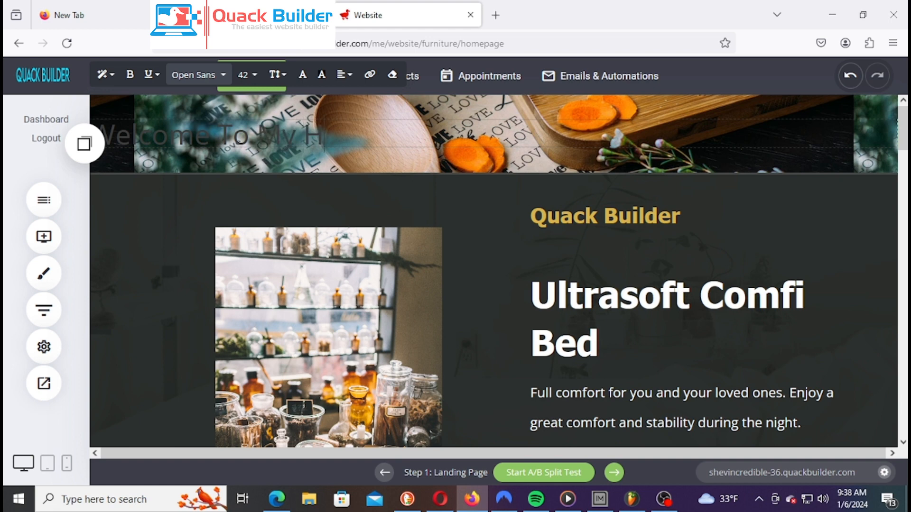
text(erbal)
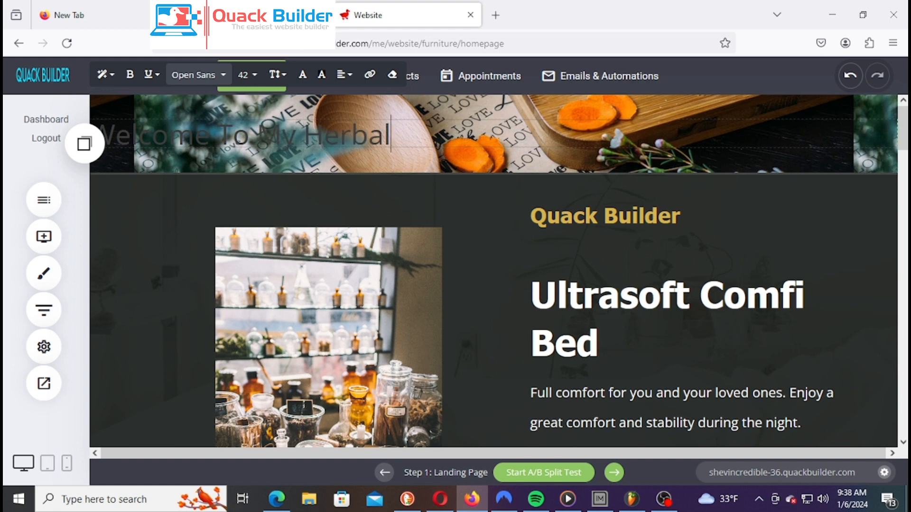
text( Store)
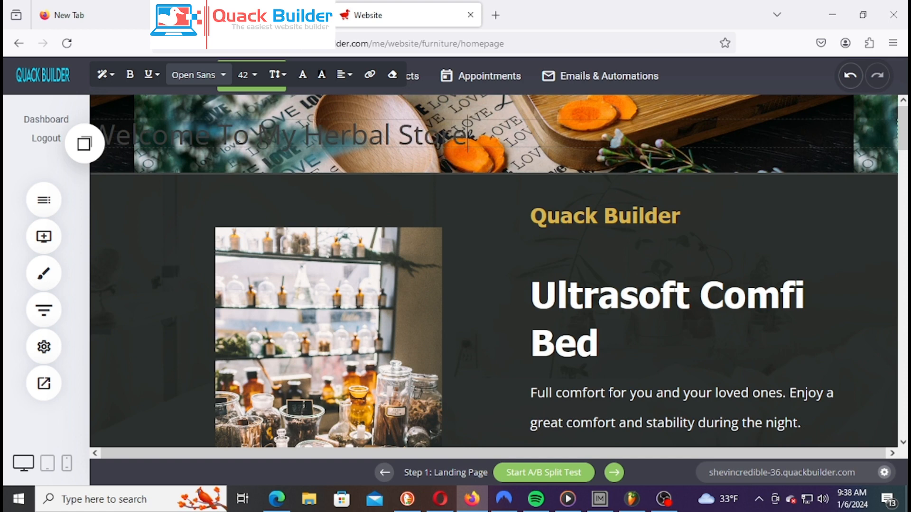
click(348, 183)
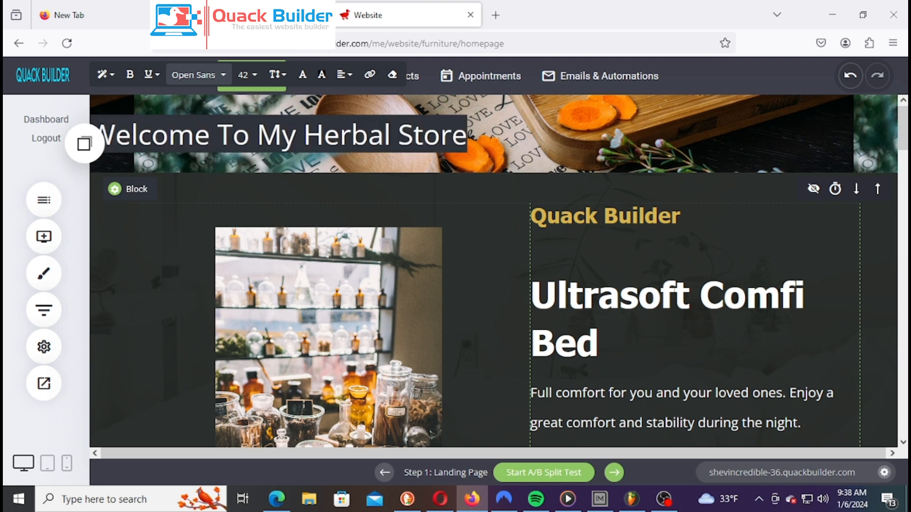
Make the heading text white (FFFFFF)
click(308, 76)
drag(371, 107, 338, 68)
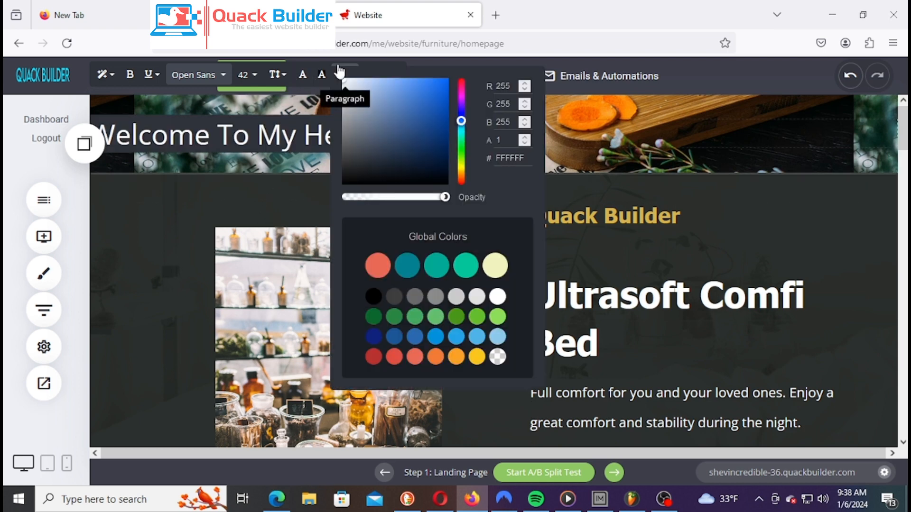
click(276, 161)
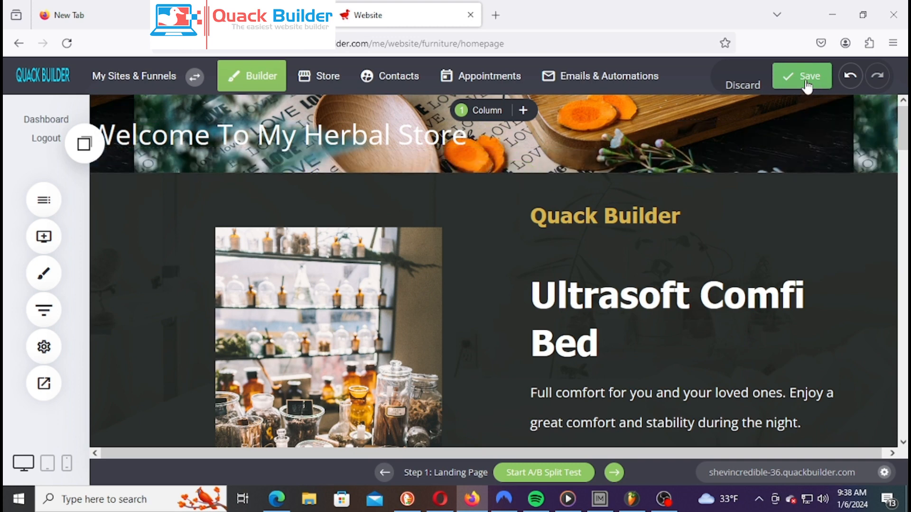
click(409, 138)
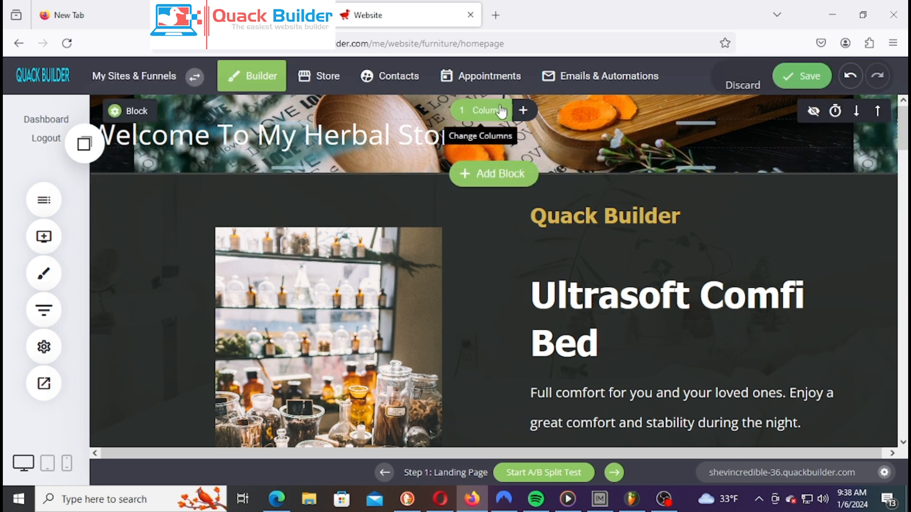
Split the hero block into two columns (35% / 65%) and make it much taller
click(484, 110)
click(507, 174)
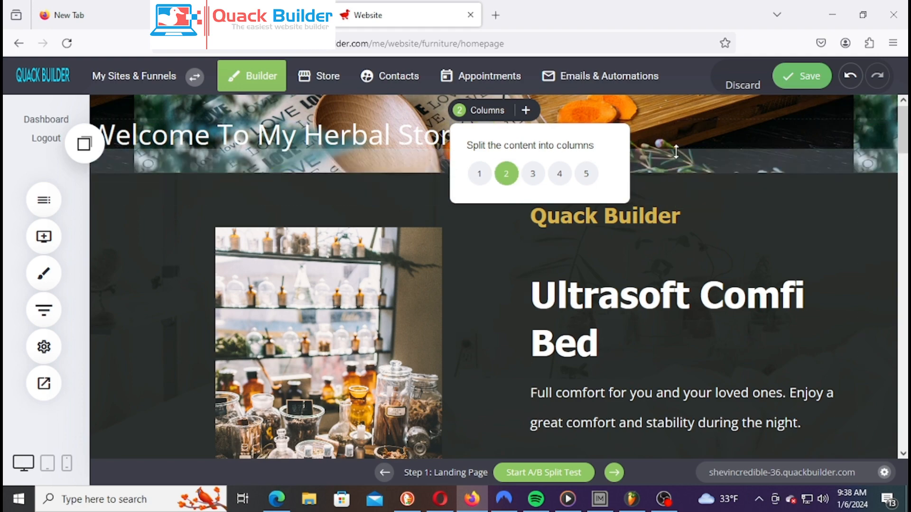
click(765, 140)
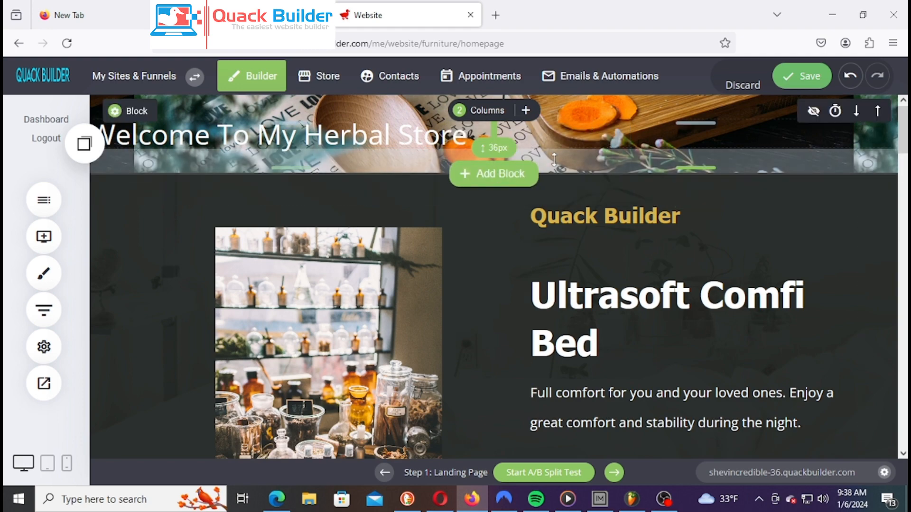
drag(554, 166, 560, 284)
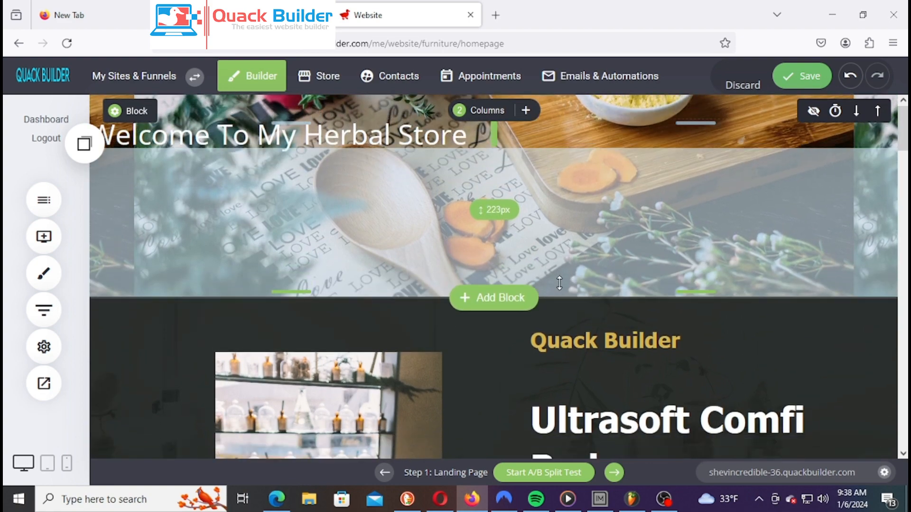
drag(493, 137, 387, 152)
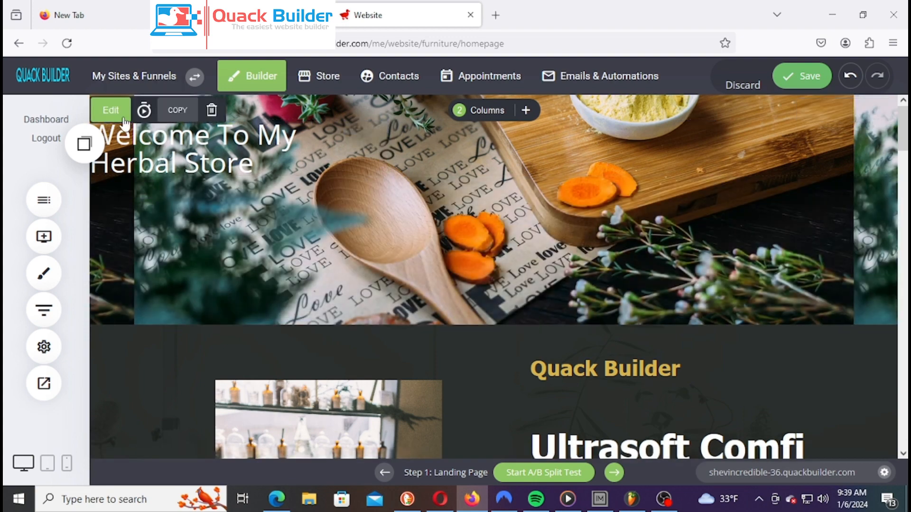
Change the heading text to the red global colour and save the page
click(154, 136)
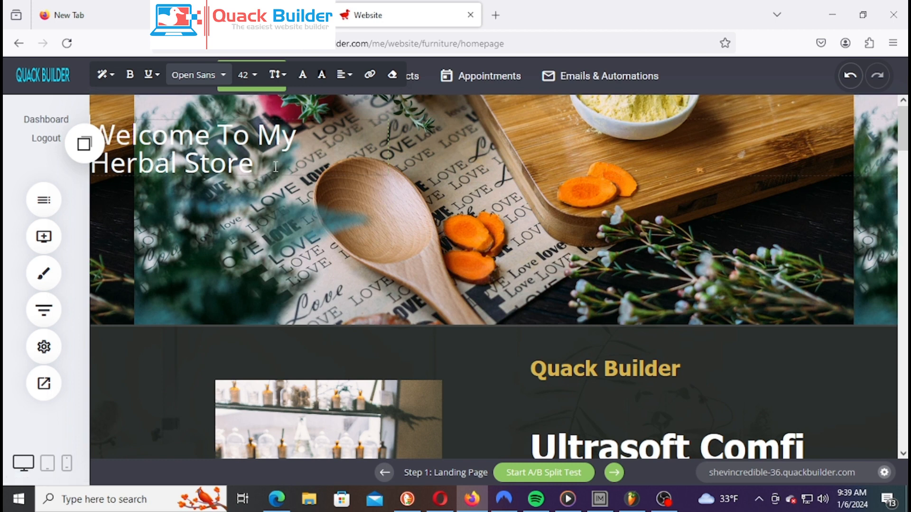
drag(256, 175, 84, 131)
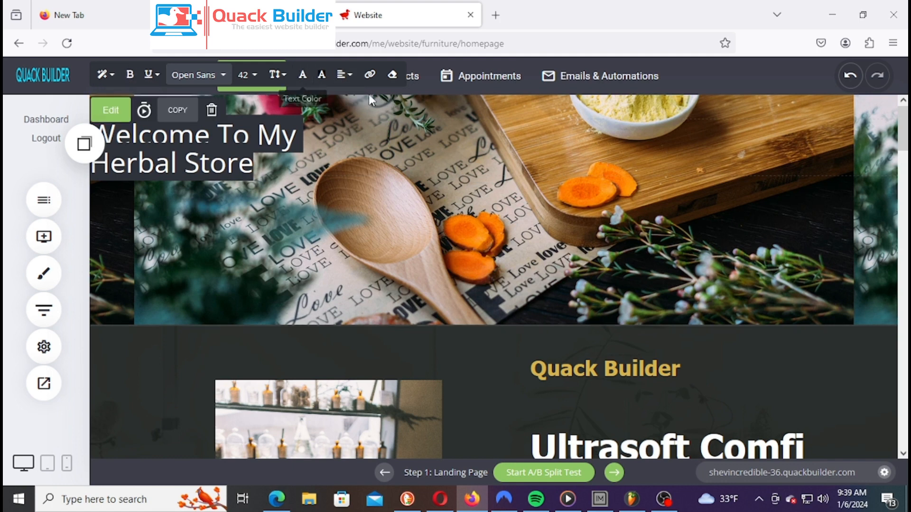
click(302, 74)
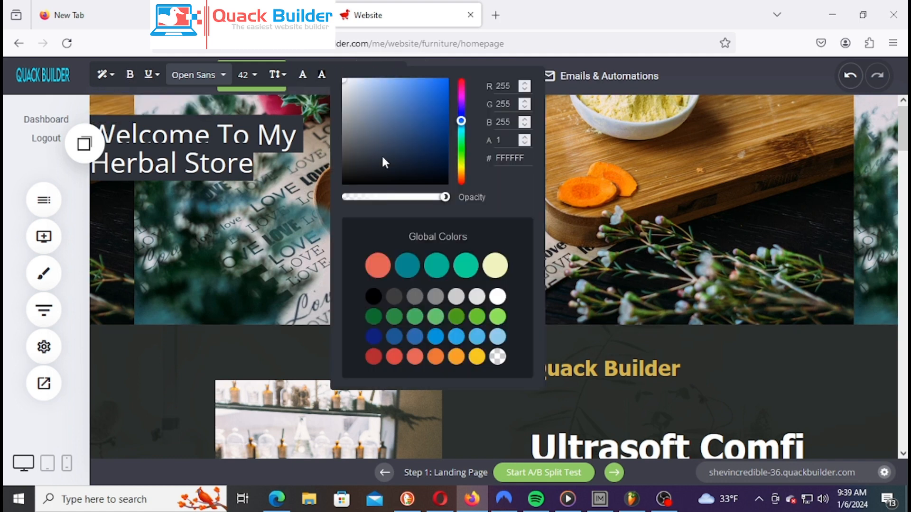
click(463, 269)
click(315, 216)
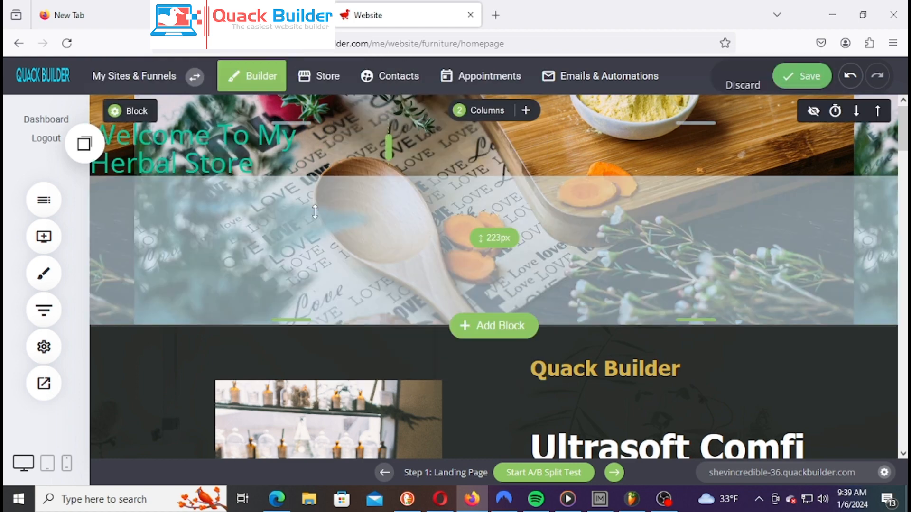
click(182, 145)
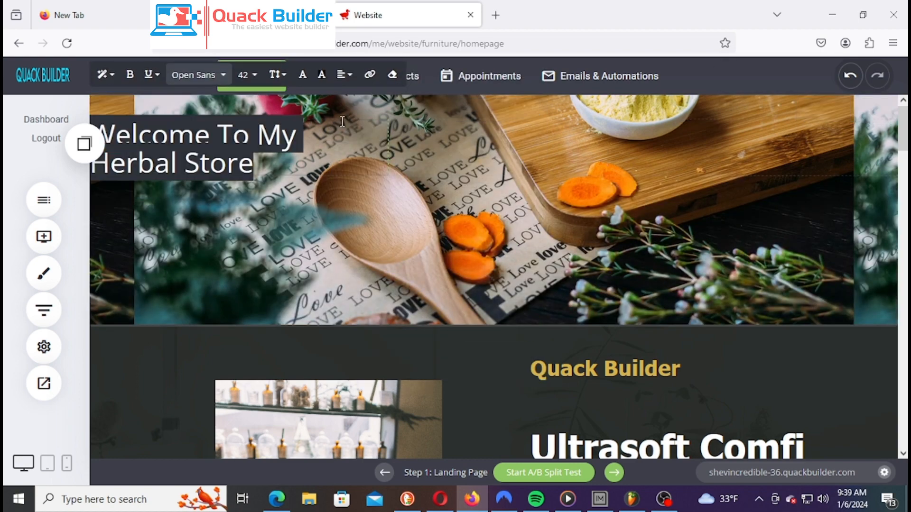
click(303, 74)
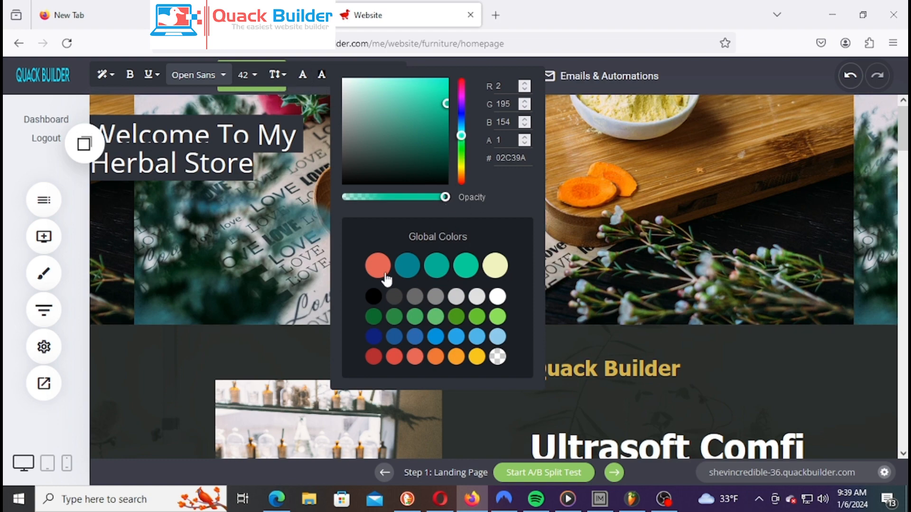
click(375, 265)
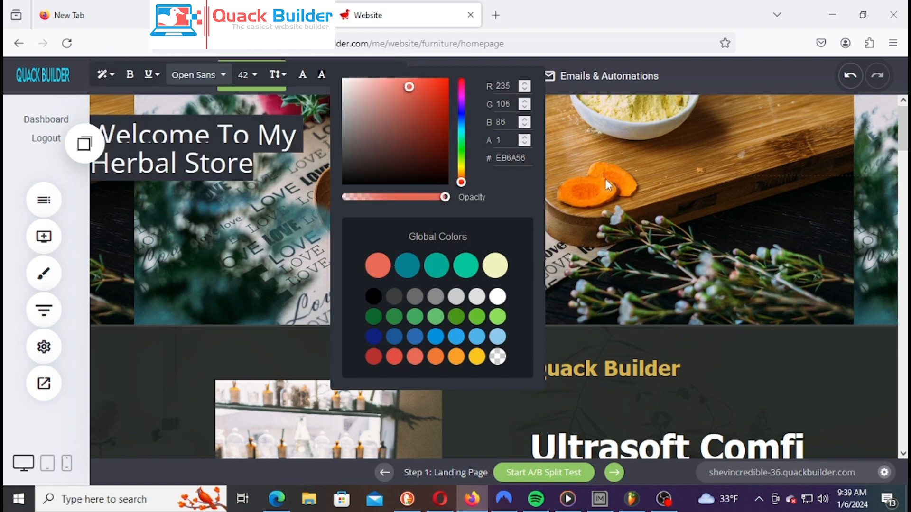
click(617, 174)
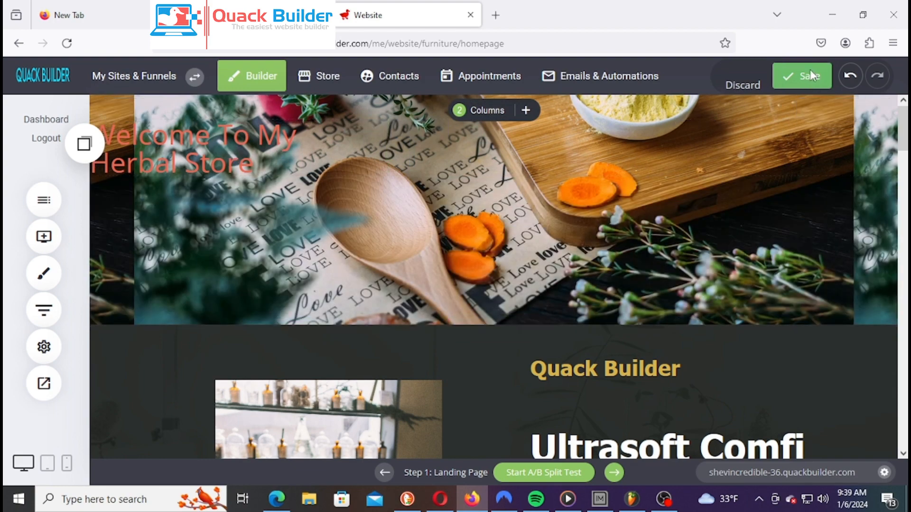
click(810, 71)
Enlarge the heading's font size from 42 to 48
click(196, 154)
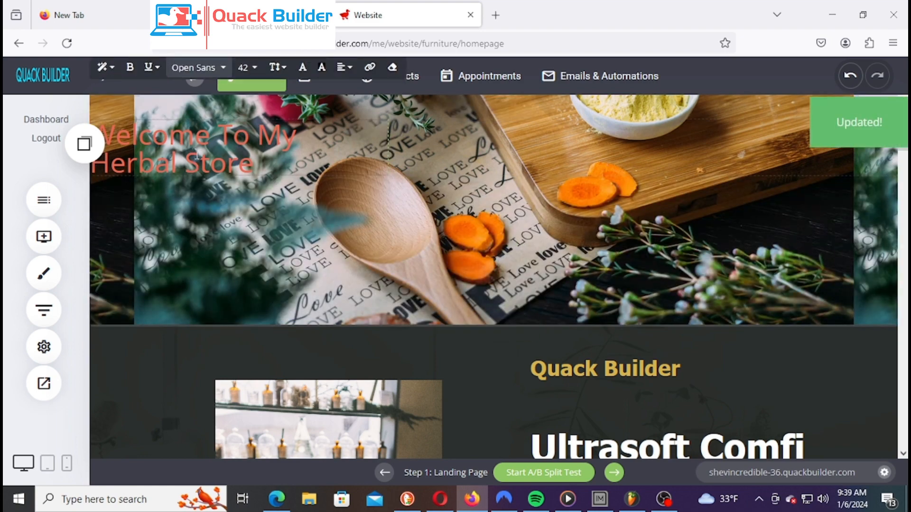
triple_click(144, 149)
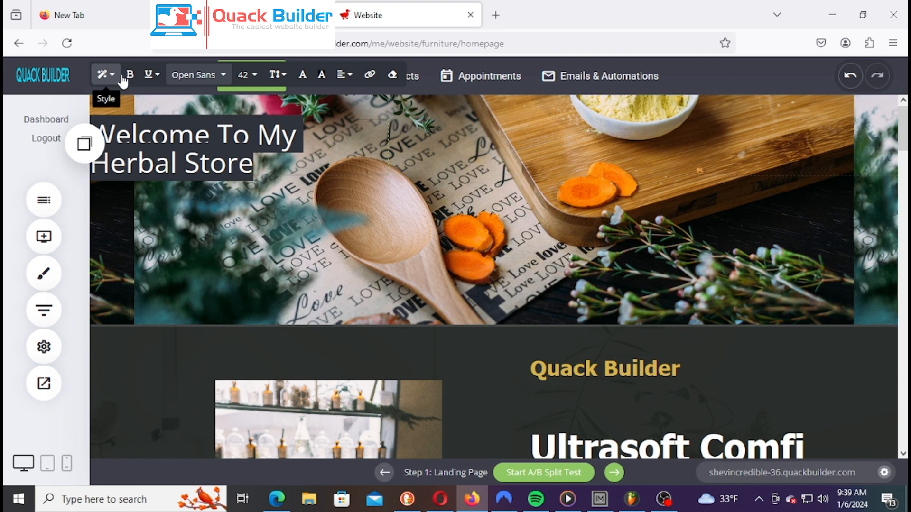
click(251, 84)
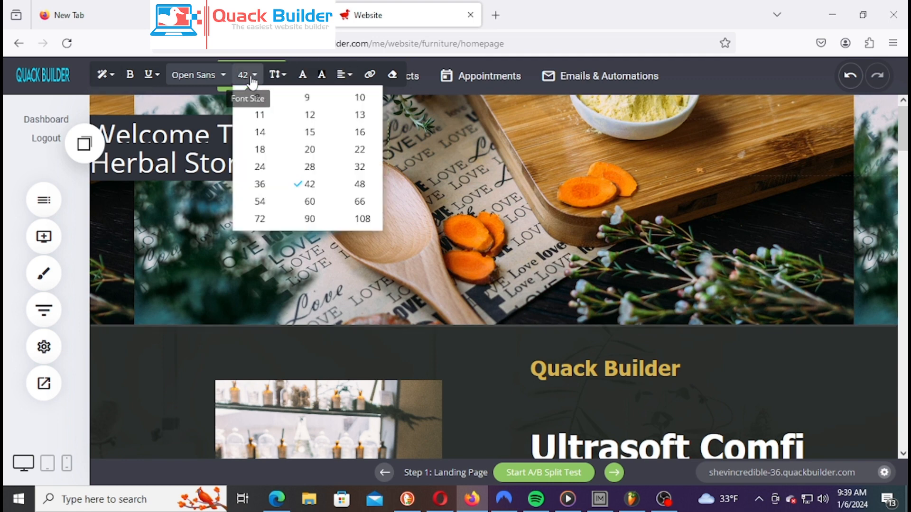
click(359, 185)
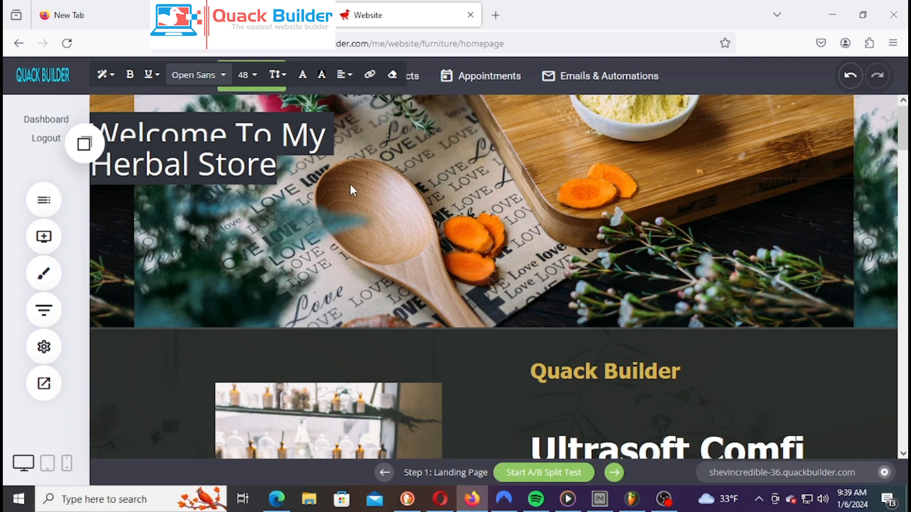
click(294, 200)
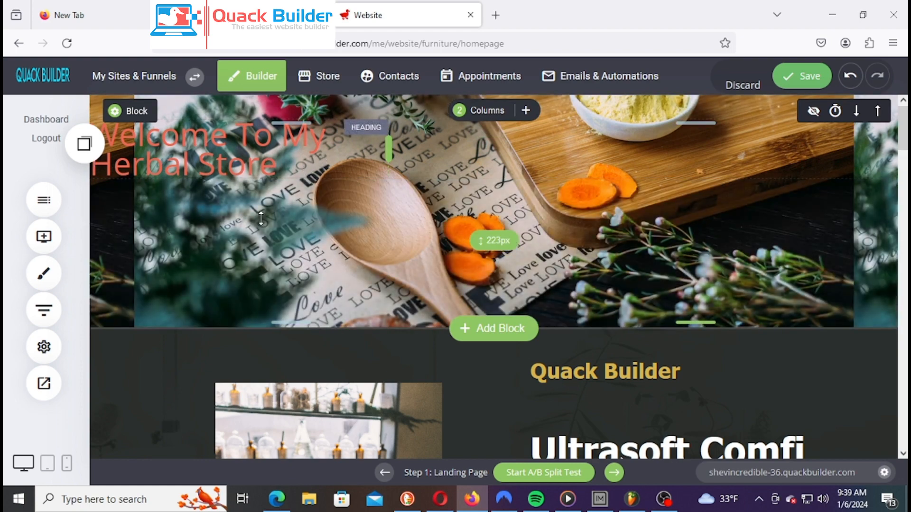
Add a Text widget under the heading and select its Lorem ipsum placeholder paragraph
click(43, 240)
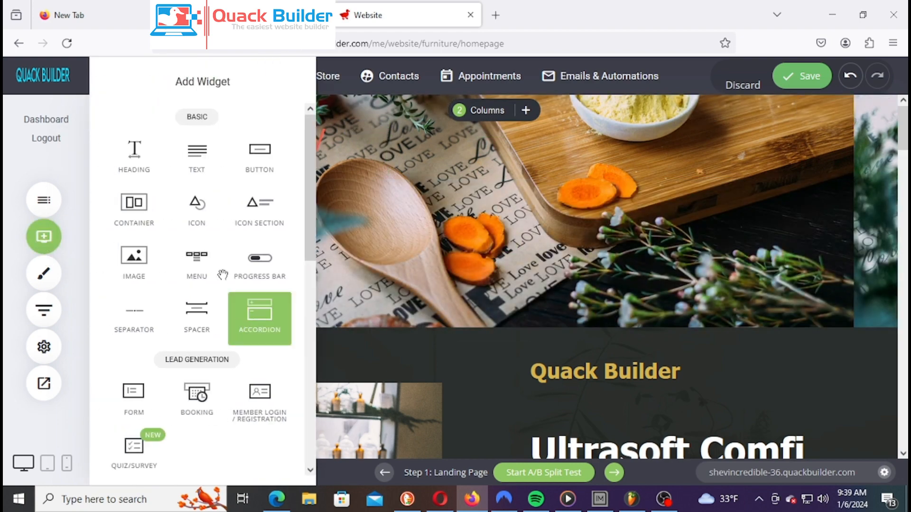
drag(200, 161, 270, 203)
click(229, 191)
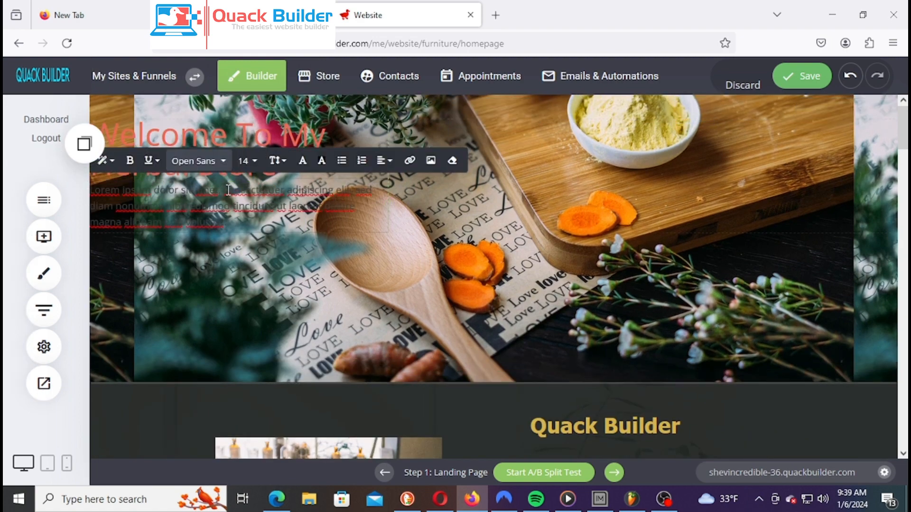
drag(253, 228, 89, 189)
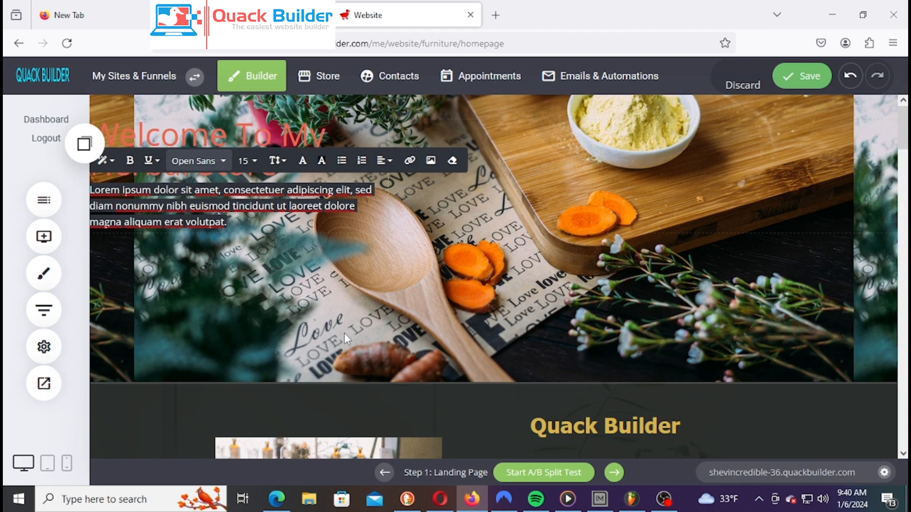
Type the thank-you paragraph about sales ending soon, correcting the misspelled 'visit'
scroll(345, 333, down, 1)
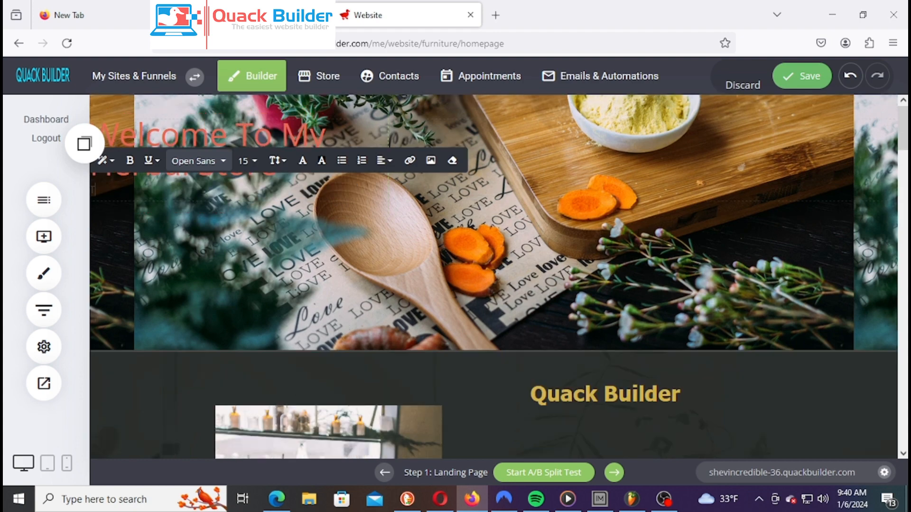
text(ank you for visiting my)
text(website we have)
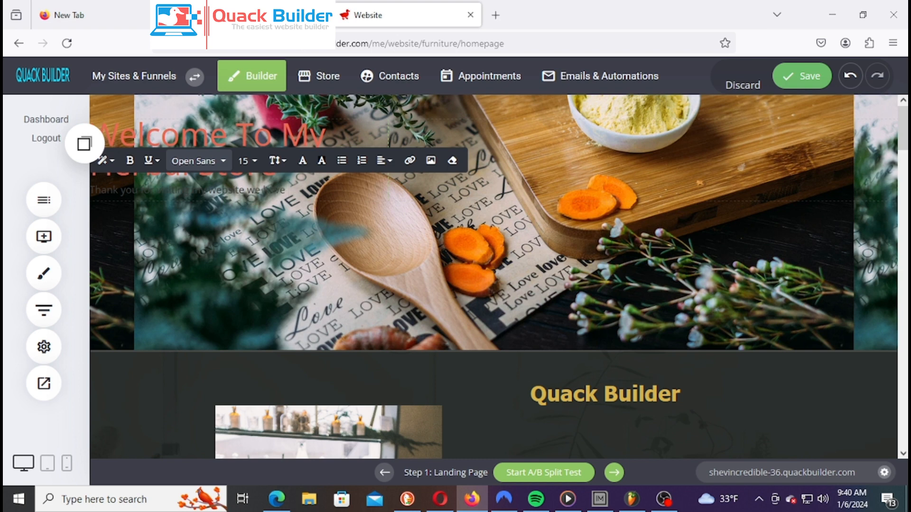
text( love sale)
text(on)
text(so)
text( vi)
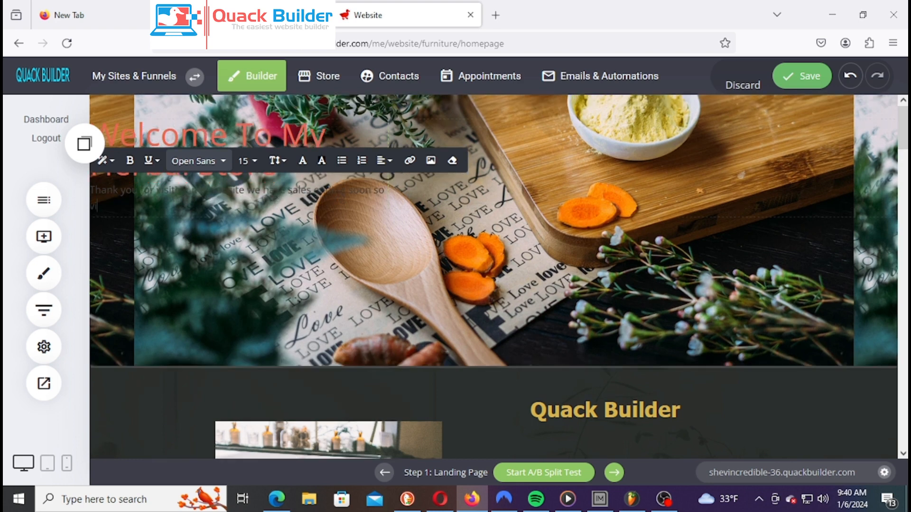
text(sy)
text(te)
key(BackSpace)
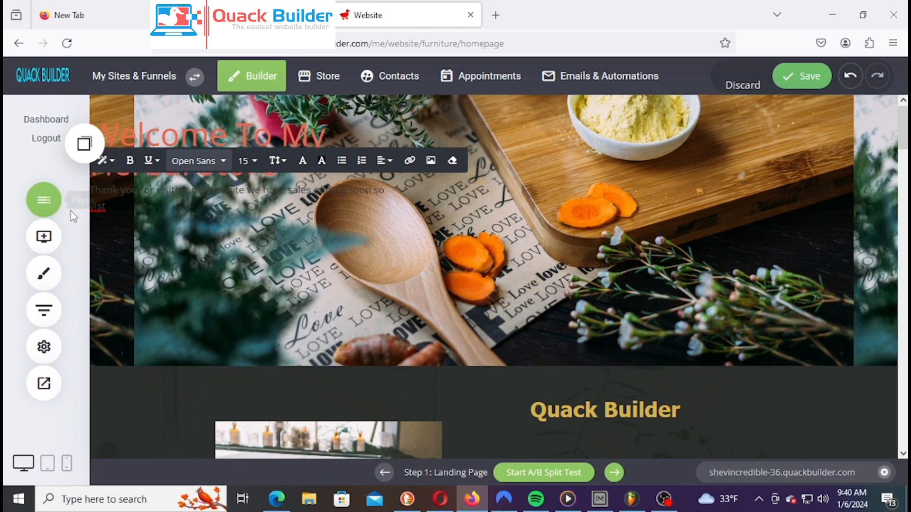
right_click(99, 212)
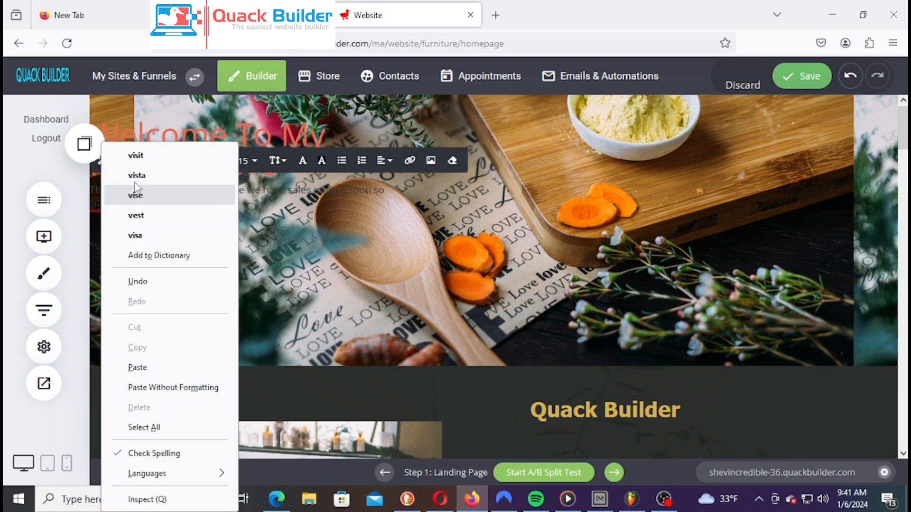
click(169, 159)
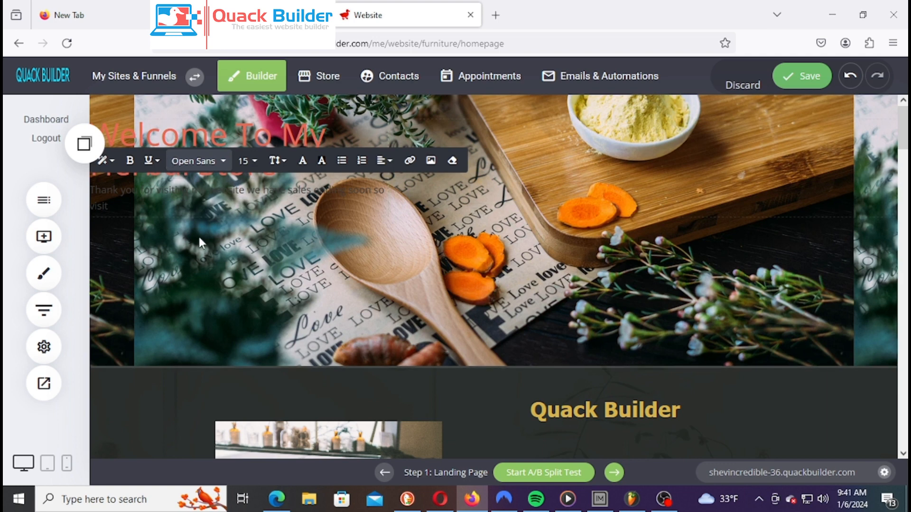
text(our store to order now.)
key(ctrl+a)
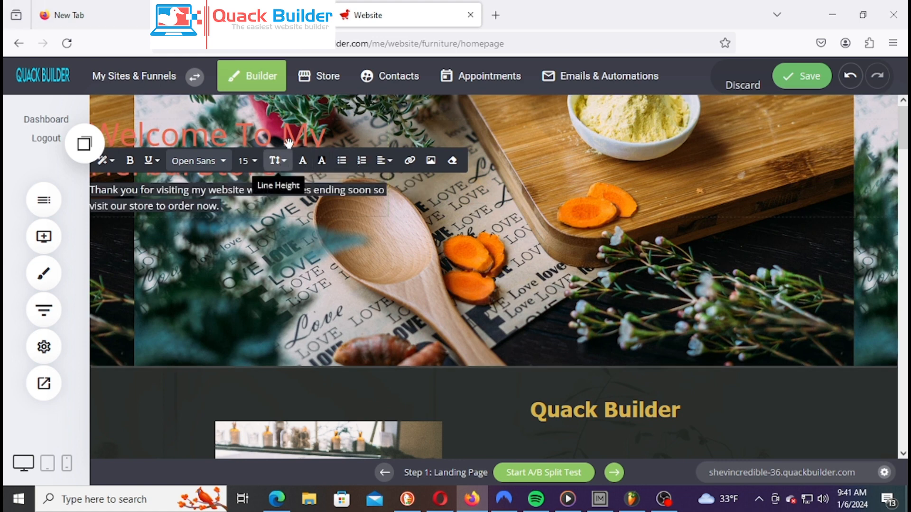
Make the hero paragraph text white (FFFFFF)
click(302, 160)
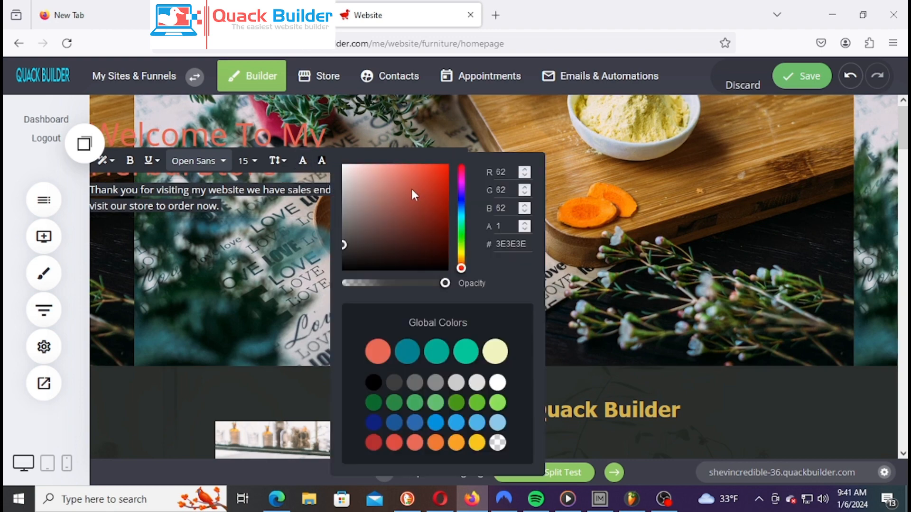
drag(358, 188, 341, 164)
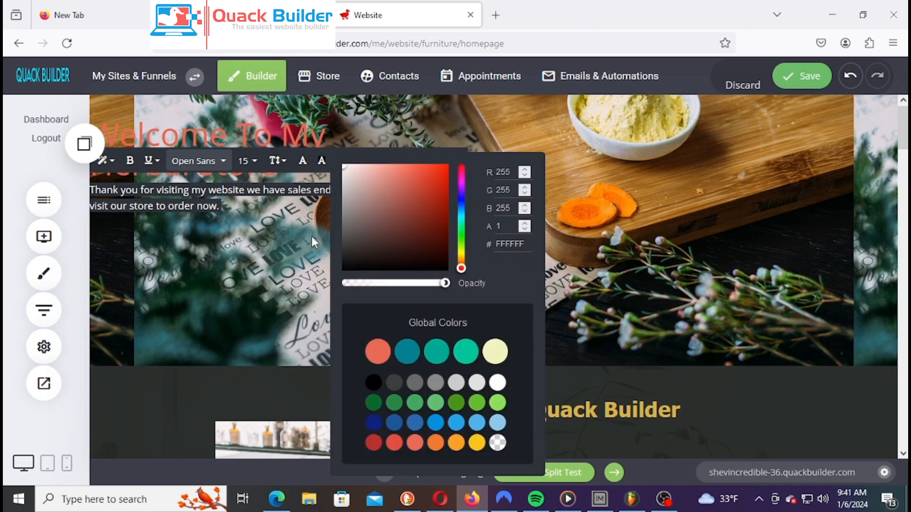
click(264, 227)
click(264, 227)
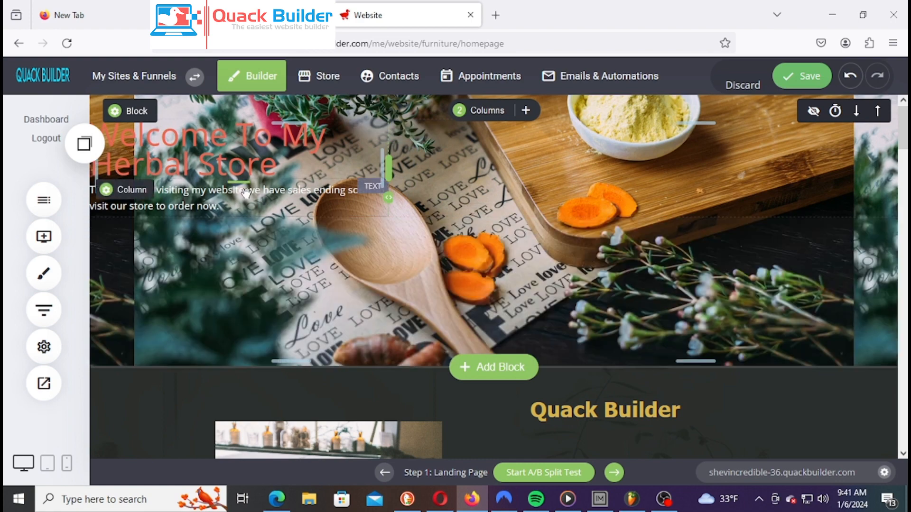
Widen the text column to about 45% and indent the heading and paragraph from the left
drag(383, 176, 430, 175)
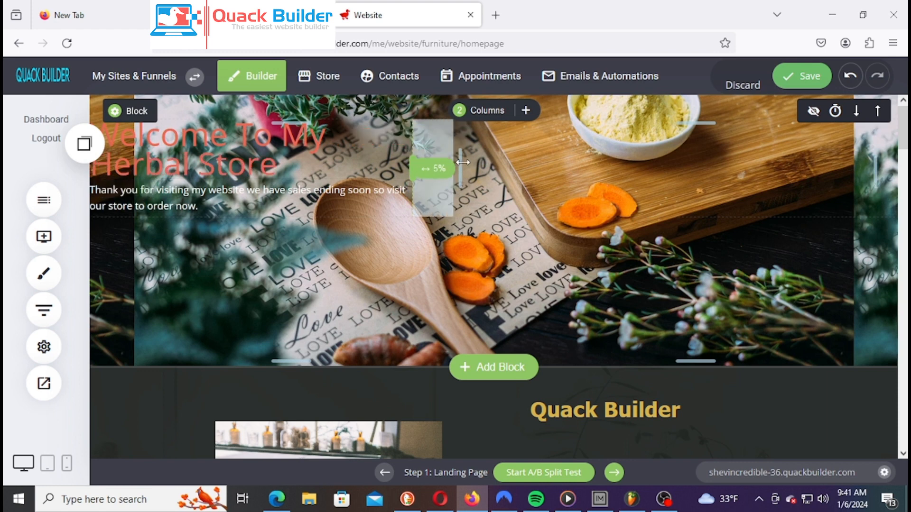
click(99, 171)
drag(97, 167, 147, 165)
drag(420, 155, 452, 168)
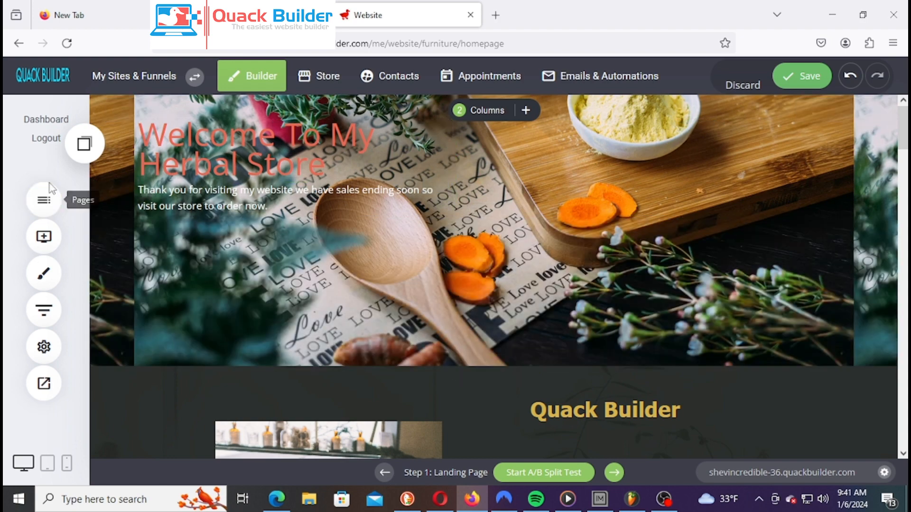
Add a button labelled 'Shop Now' below the hero paragraph
click(43, 239)
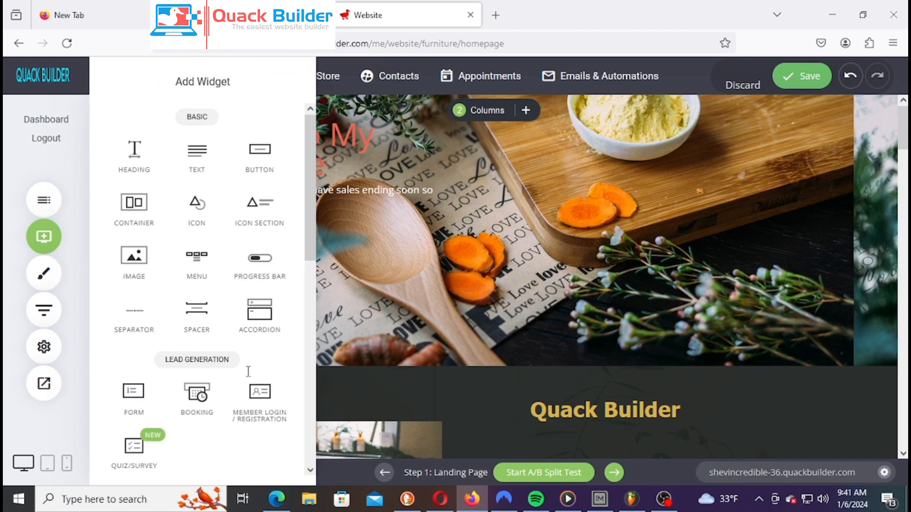
scroll(237, 256, down, 9)
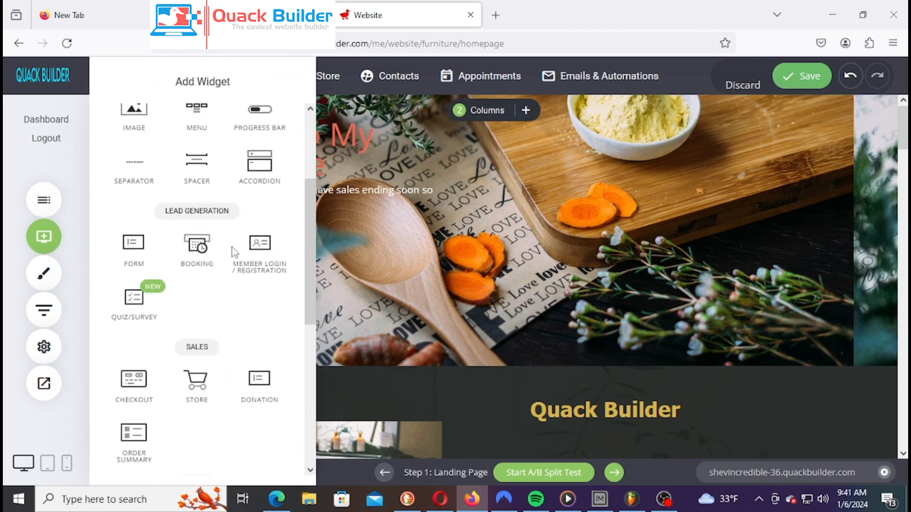
scroll(231, 246, down, 1)
scroll(231, 245, up, 9)
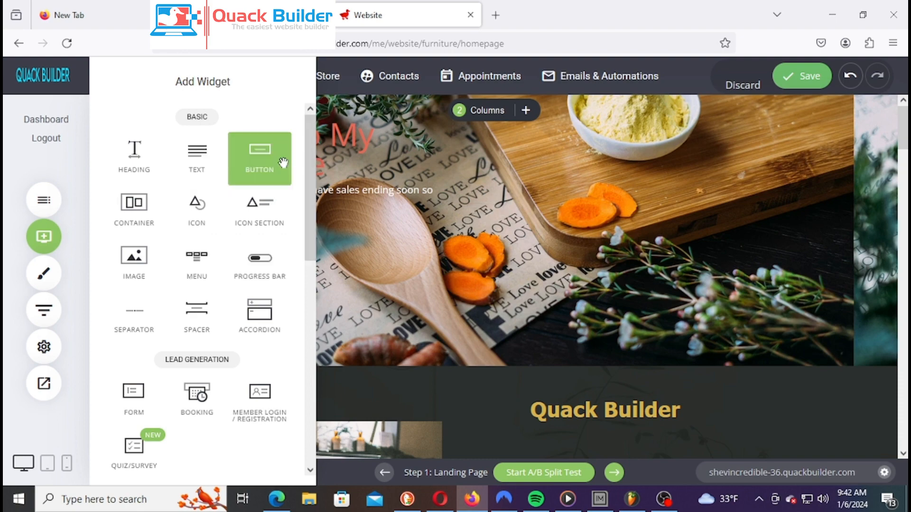
drag(284, 185, 300, 235)
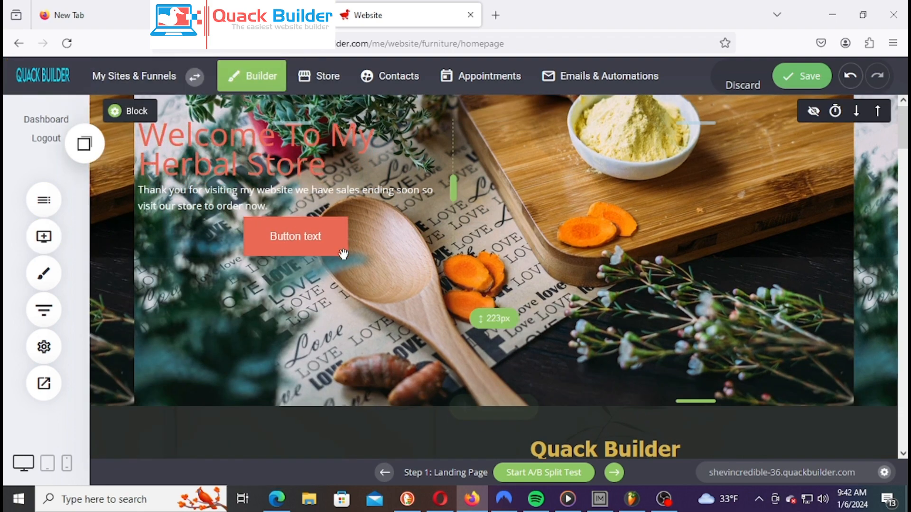
drag(767, 136, 643, 164)
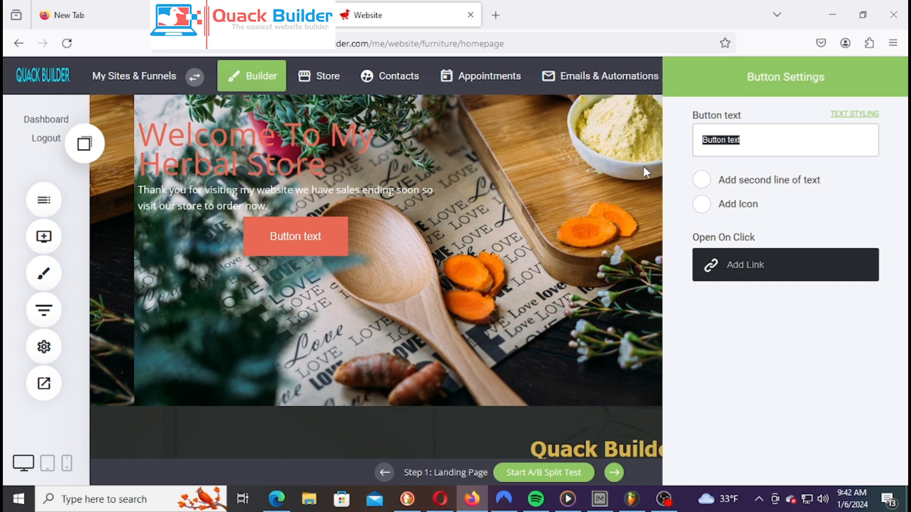
text(Shop Now)
Link the Shop Now button to the Checkout funnel step
click(786, 277)
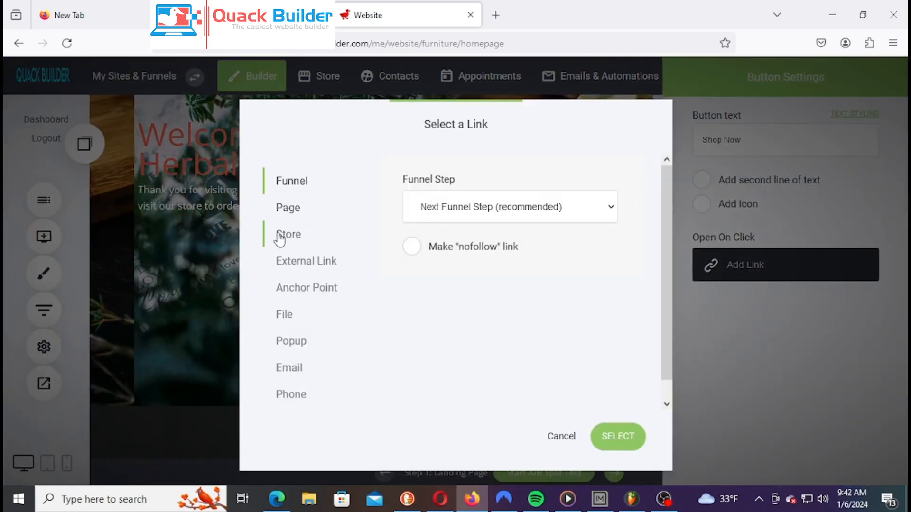
click(283, 234)
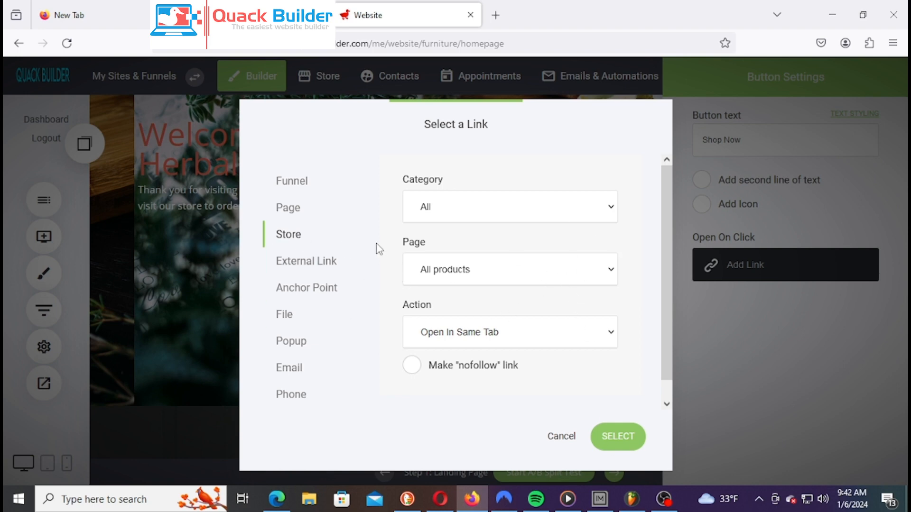
click(553, 216)
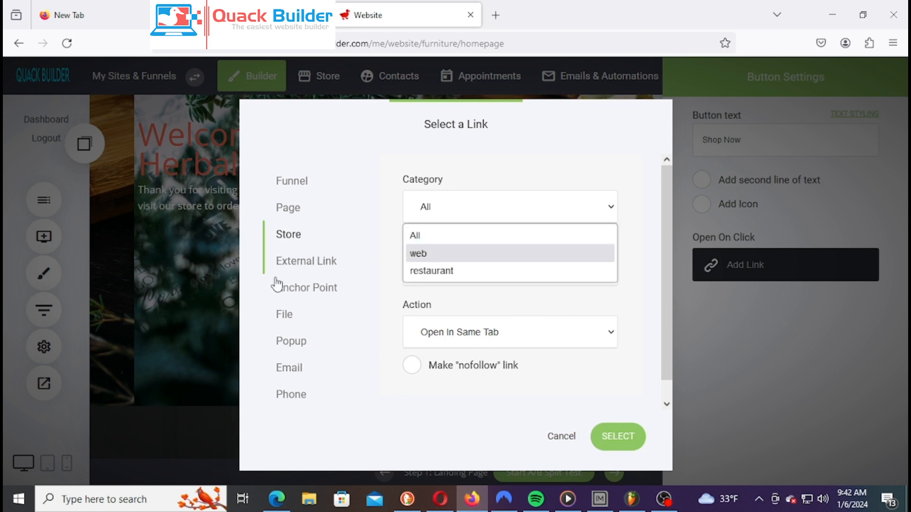
click(299, 189)
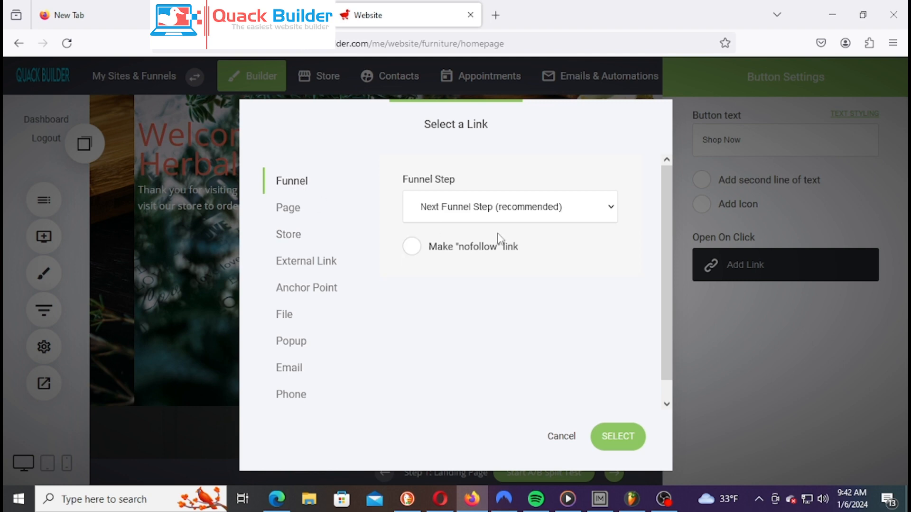
click(519, 214)
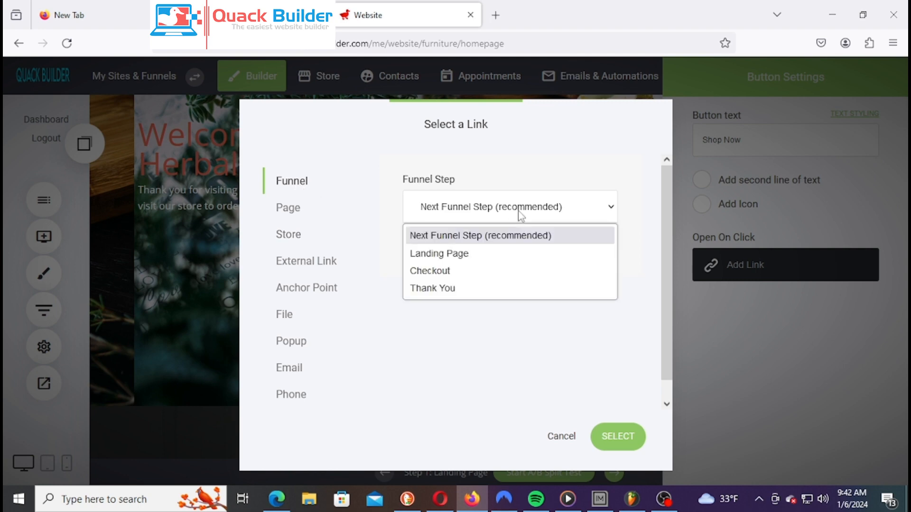
click(465, 272)
click(618, 443)
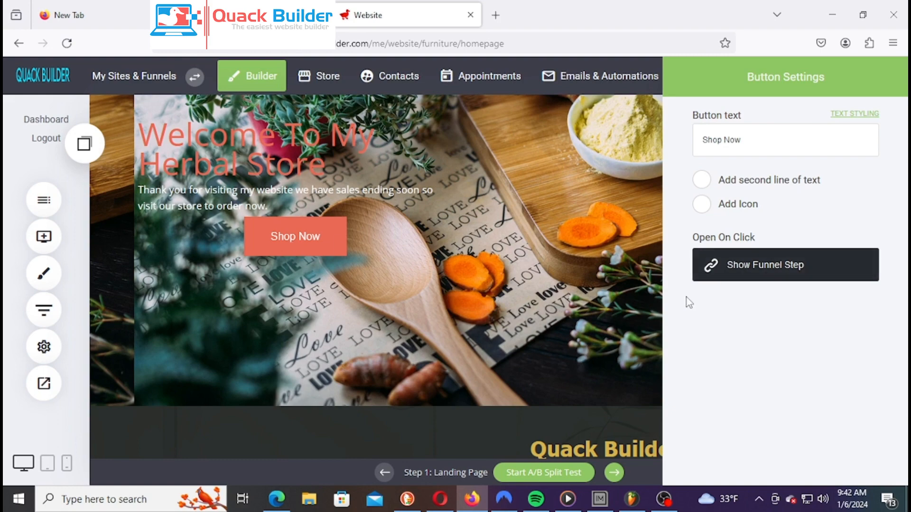
click(597, 320)
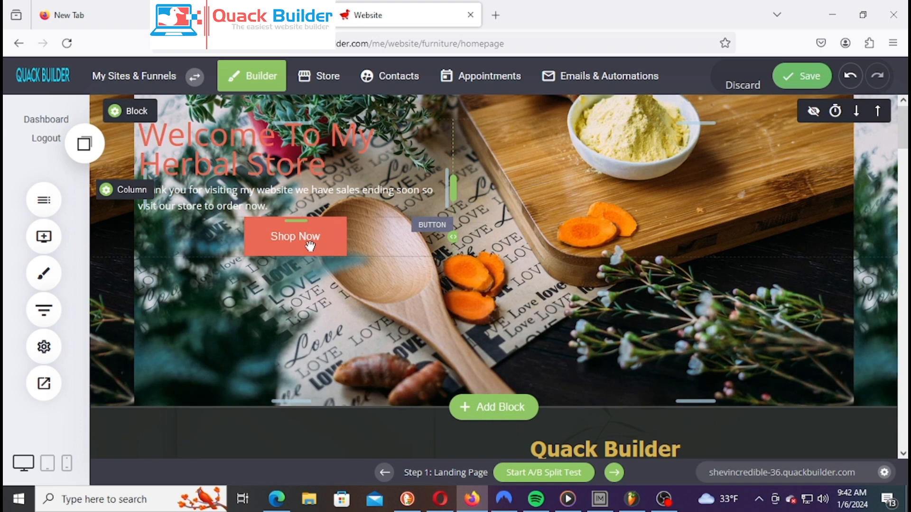
Left-align the Shop Now button, add space above it, and cut the hero's bottom padding to 101px
click(306, 237)
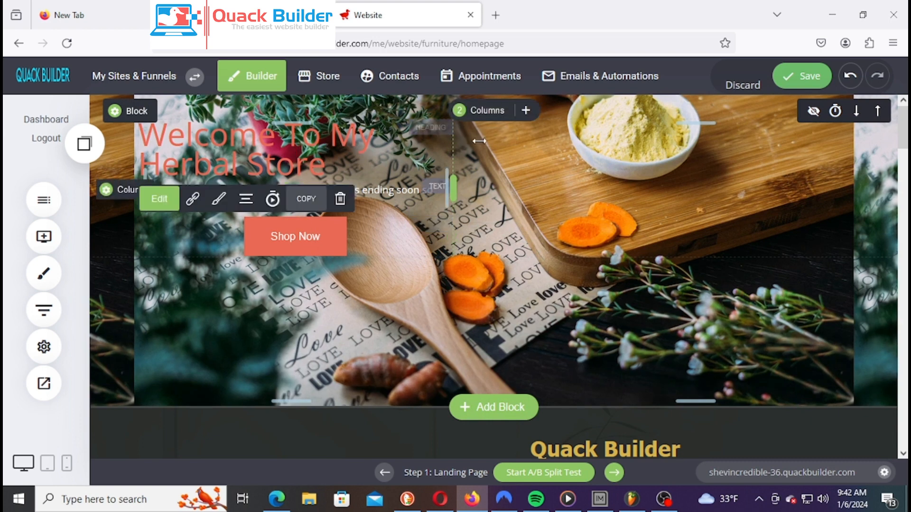
click(244, 200)
click(271, 103)
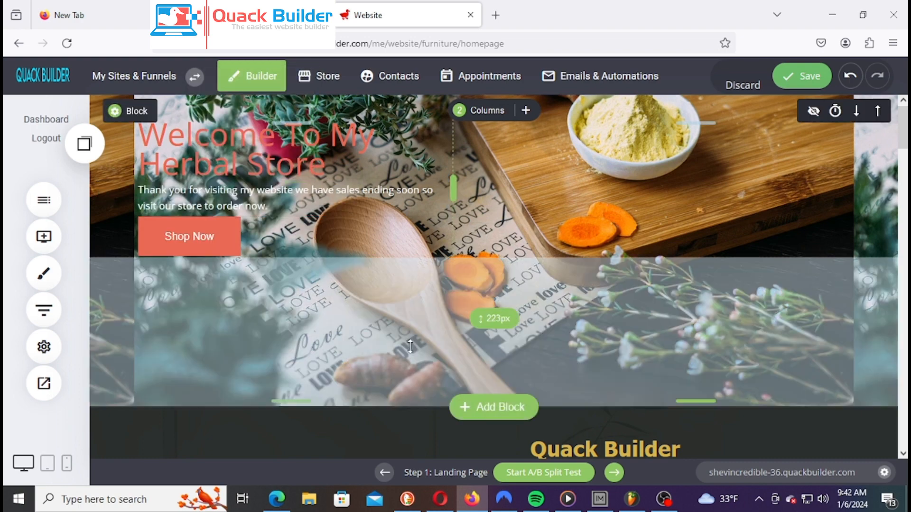
drag(239, 223, 246, 252)
drag(294, 367, 292, 290)
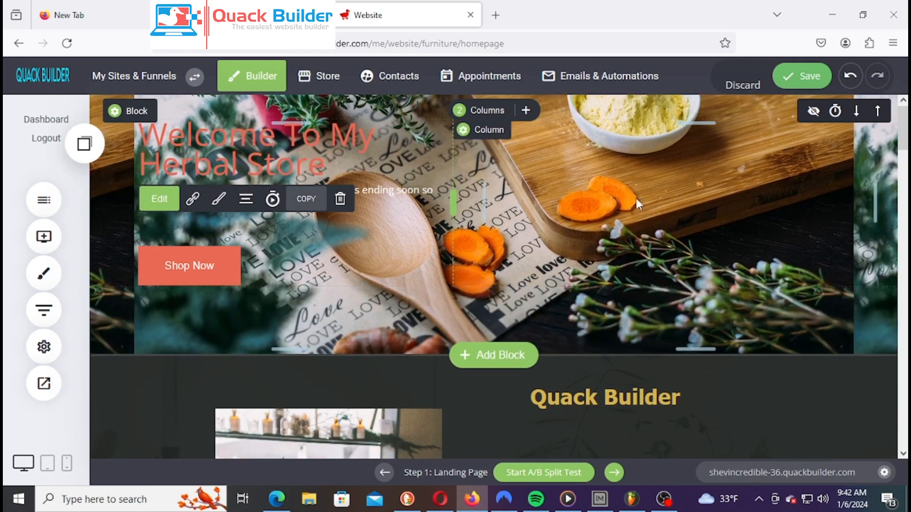
Save the page and check the updated hero
click(795, 75)
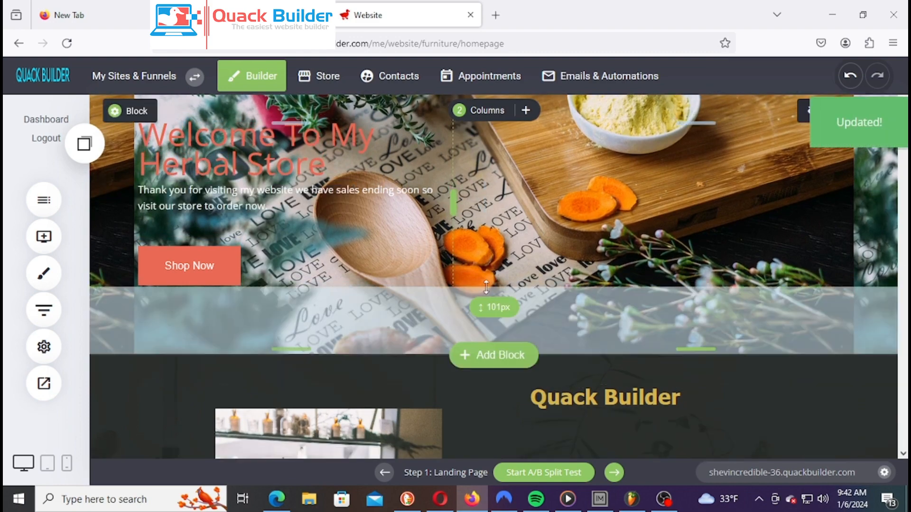
scroll(597, 337, down, 5)
scroll(588, 332, up, 5)
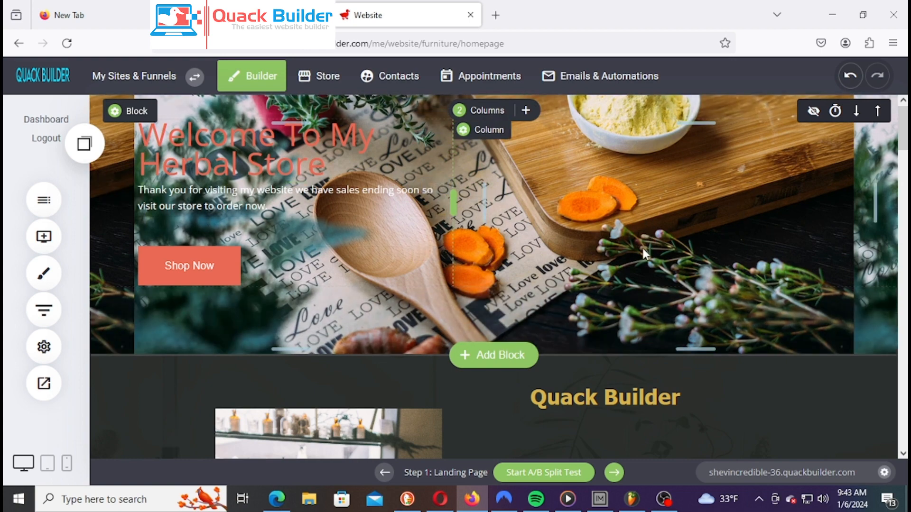
Open the hero's background image picker and search the stock Image Directory for herbs
click(132, 112)
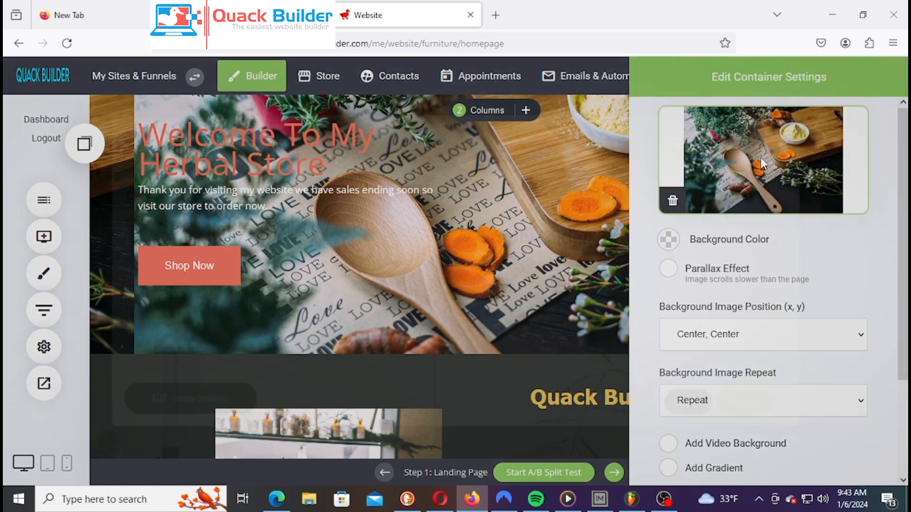
click(762, 164)
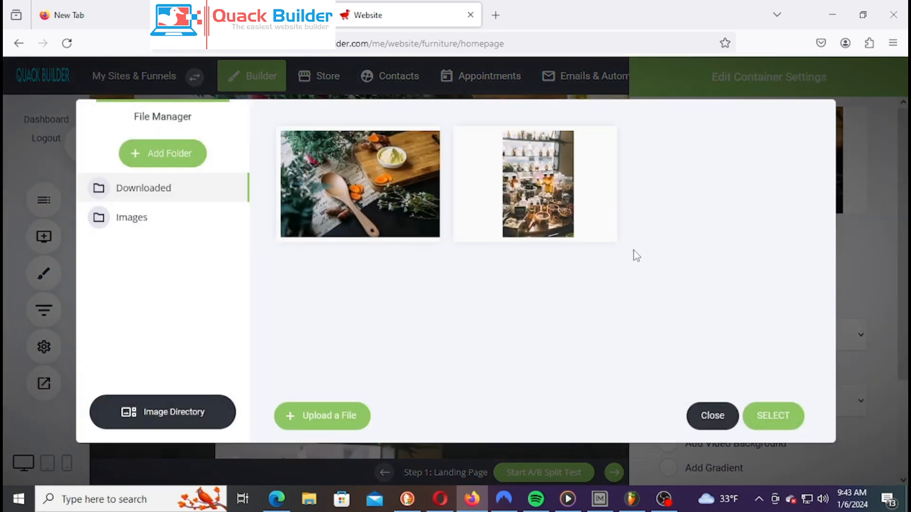
click(155, 412)
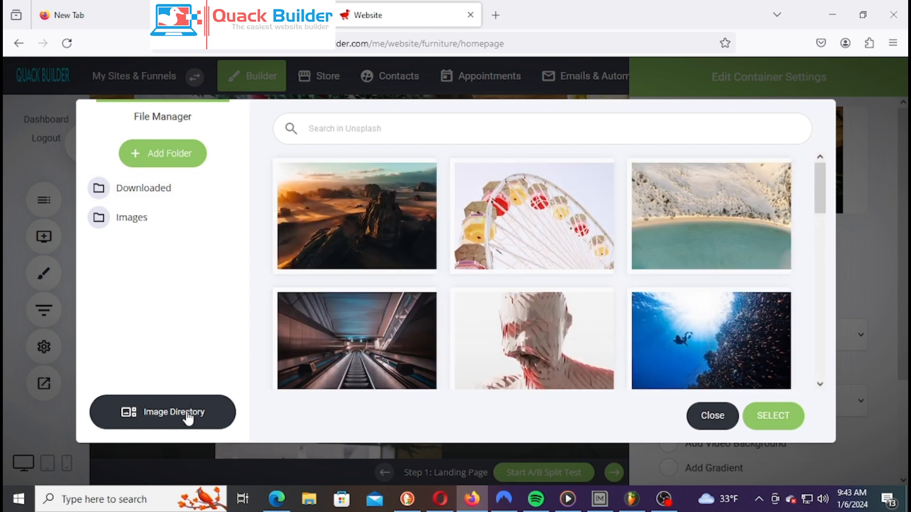
text(Herb)
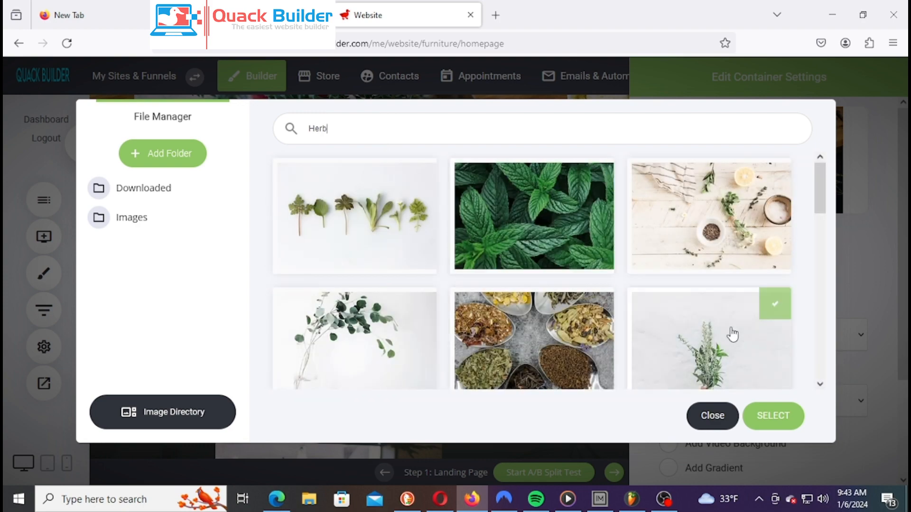
scroll(732, 335, down, 1)
scroll(721, 309, up, 1)
Select the herbs-on-white-wooden-boards photo as the hero background and close the settings
click(750, 219)
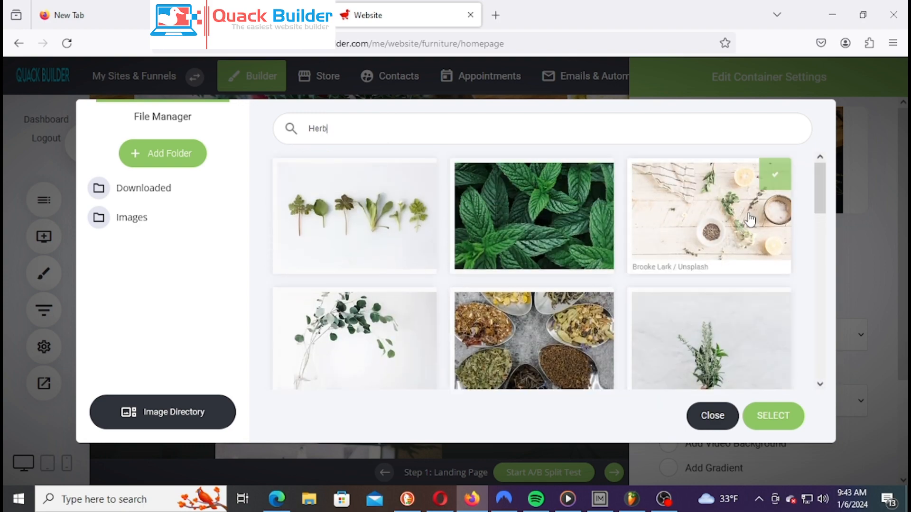
scroll(779, 320, down, 6)
scroll(673, 301, up, 3)
scroll(674, 301, down, 10)
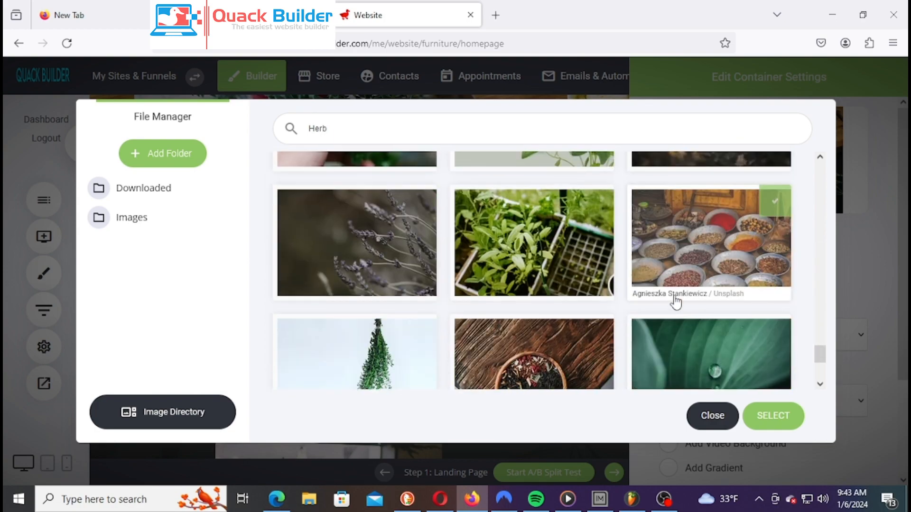
scroll(675, 304, down, 10)
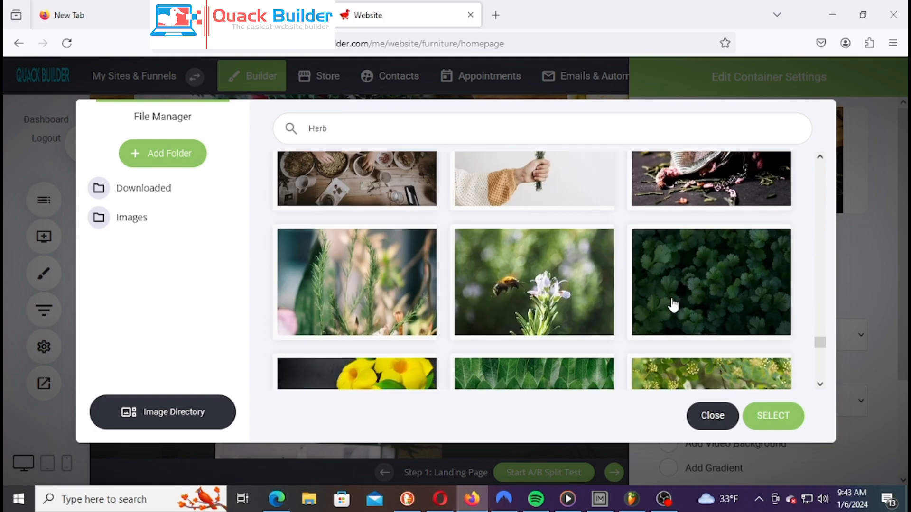
scroll(673, 305, down, 10)
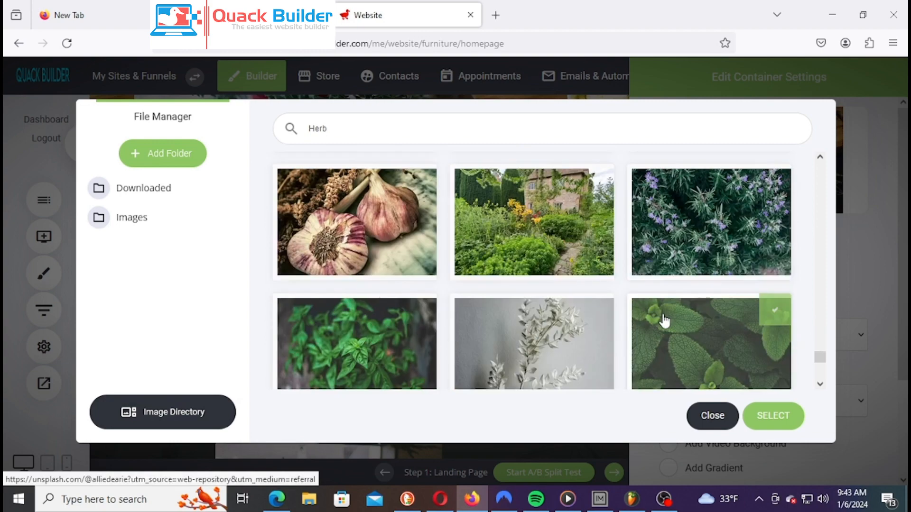
scroll(665, 321, up, 5)
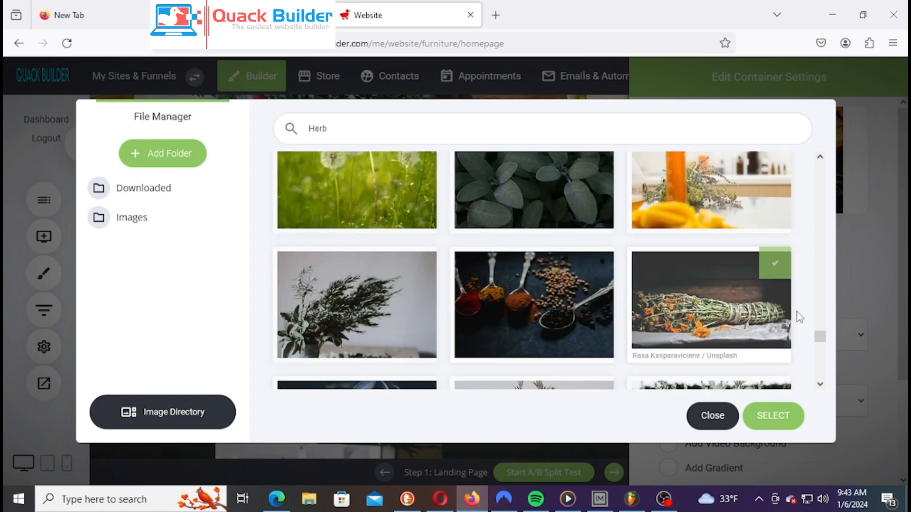
scroll(703, 331, down, 4)
scroll(664, 280, down, 6)
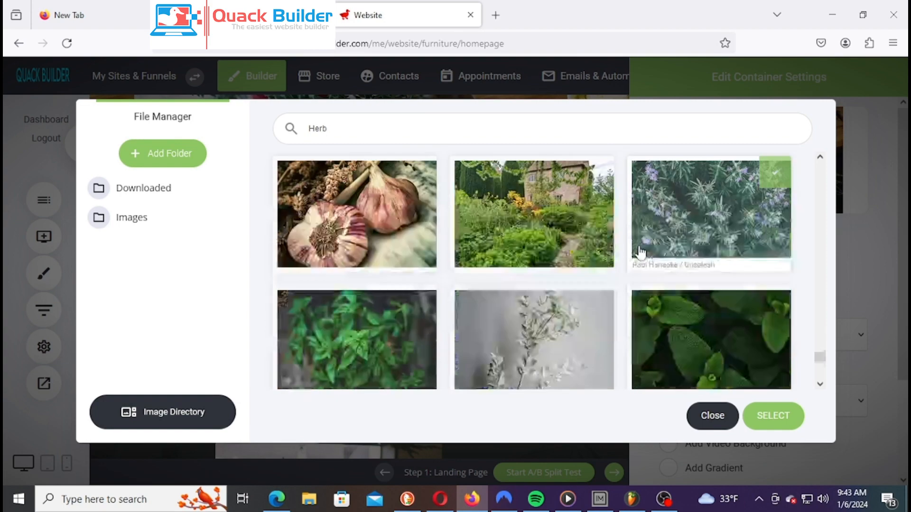
scroll(726, 278, down, 5)
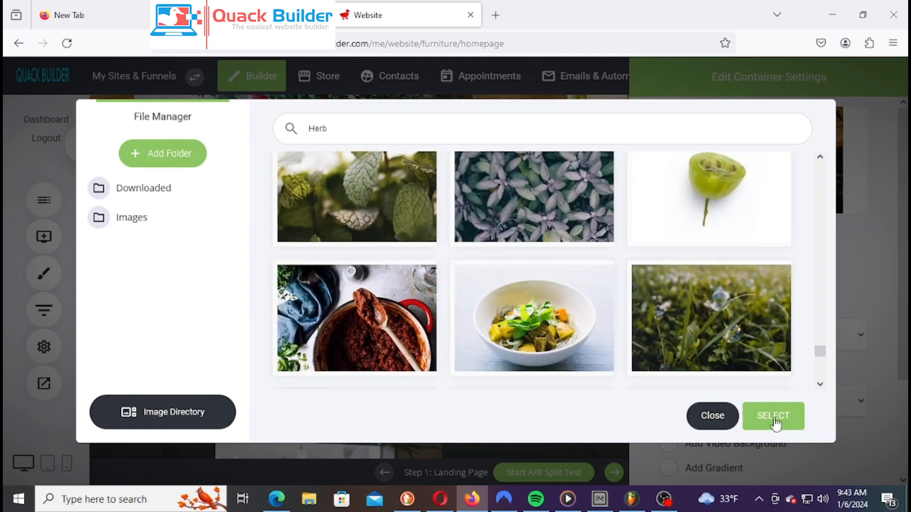
click(774, 422)
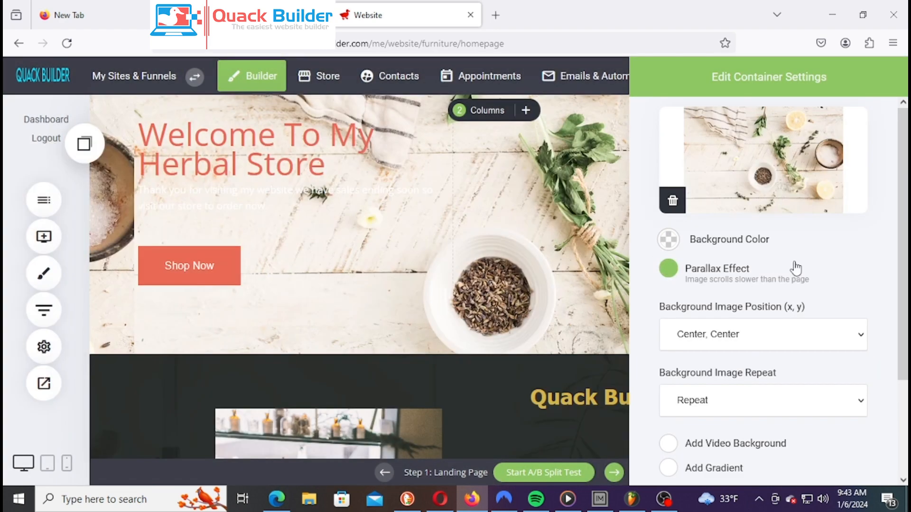
click(669, 268)
click(535, 267)
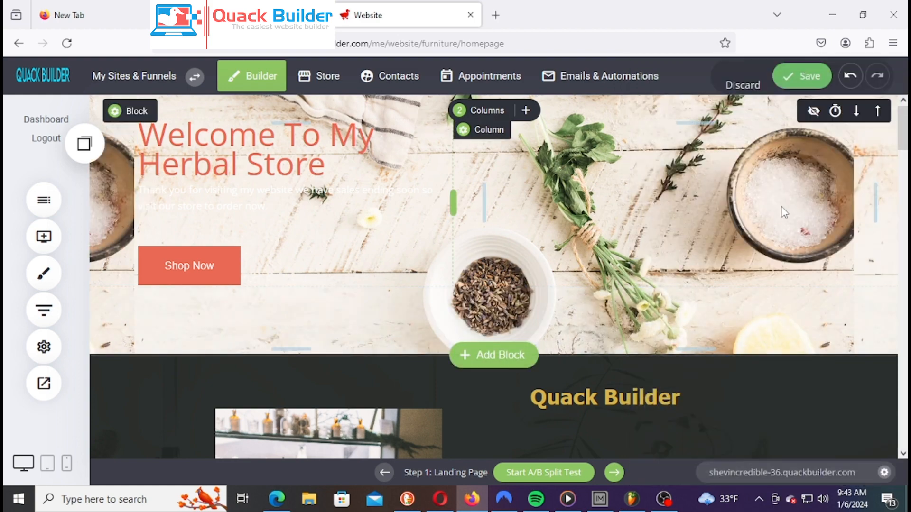
Turn on the Parallax Effect for the hero's background image
click(135, 111)
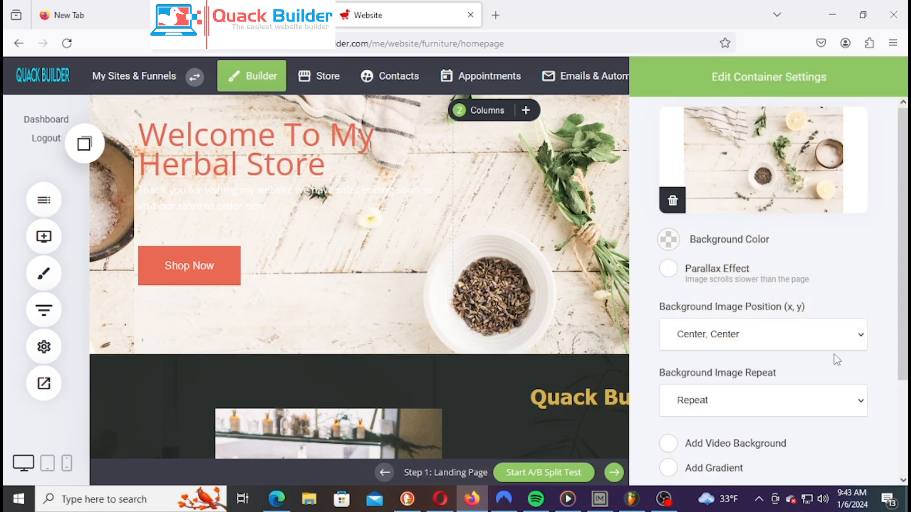
click(670, 239)
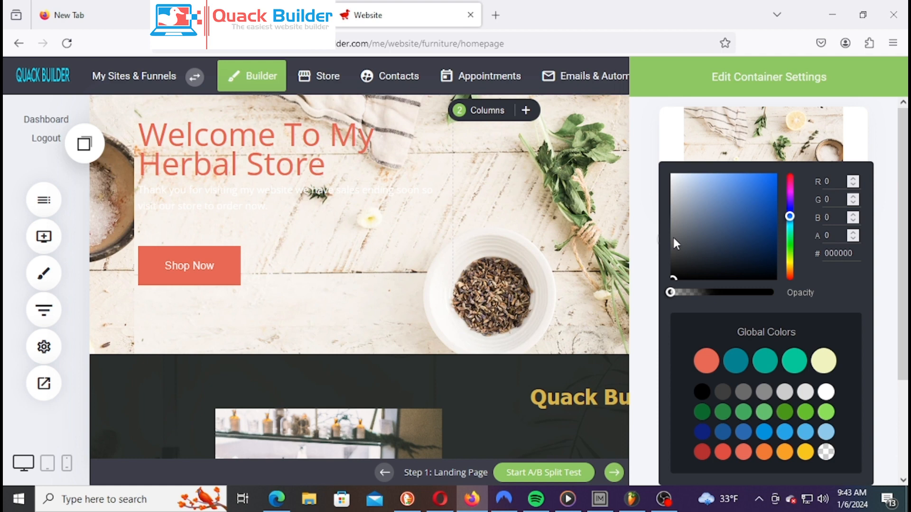
click(648, 287)
click(790, 266)
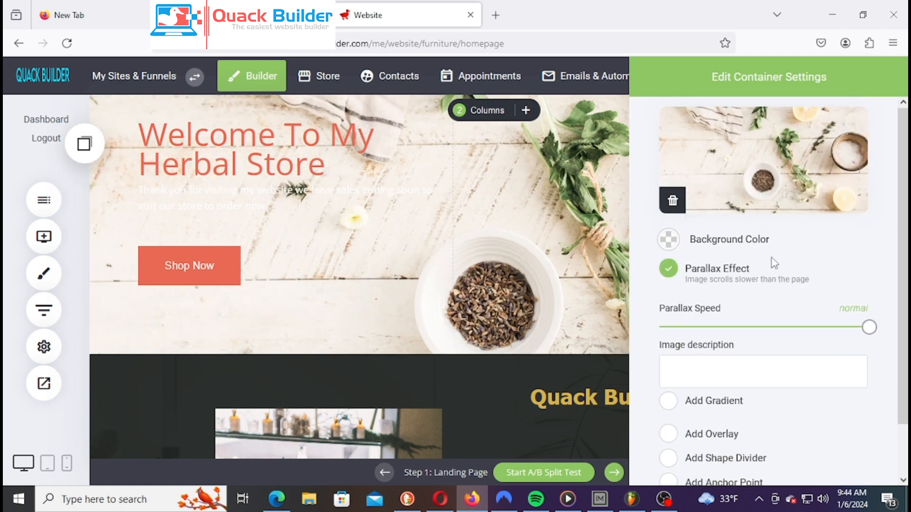
scroll(775, 263, down, 1)
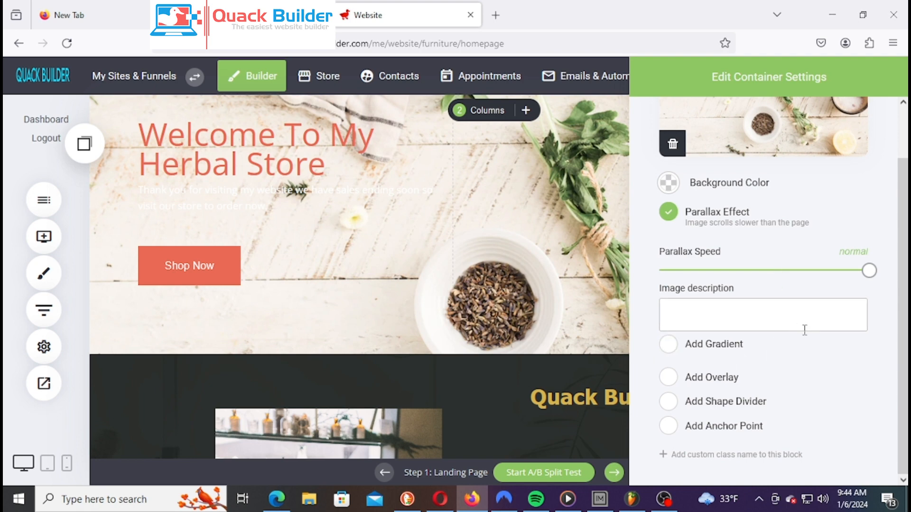
Add a black overlay to the hero background at about 0.5 opacity
click(668, 379)
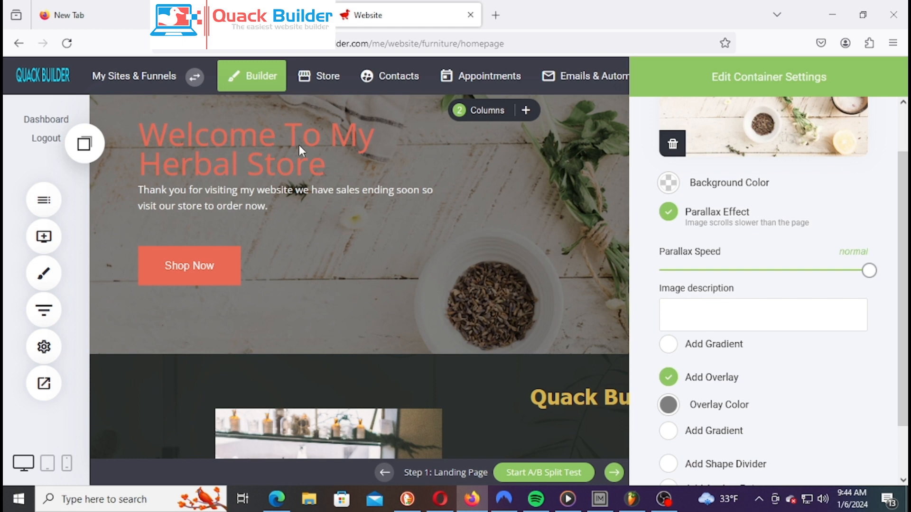
scroll(806, 365, down, 2)
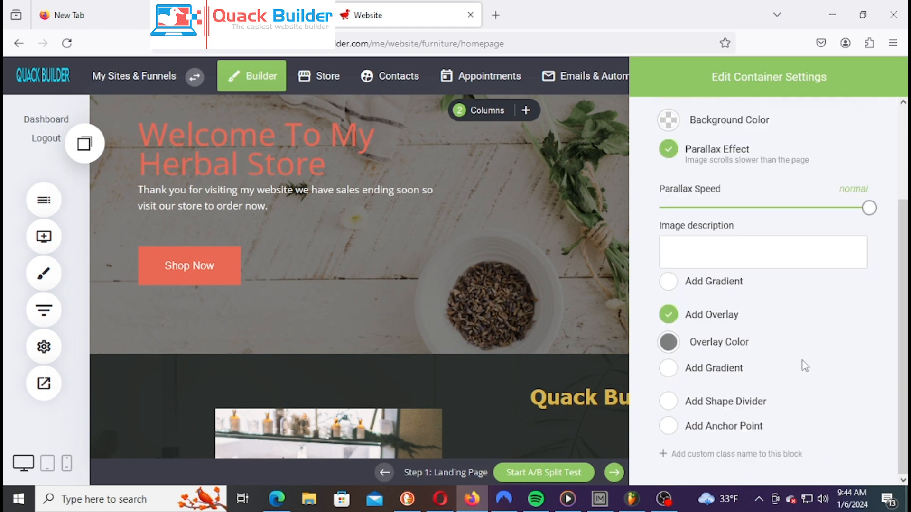
scroll(805, 366, up, 3)
scroll(789, 377, down, 3)
click(668, 343)
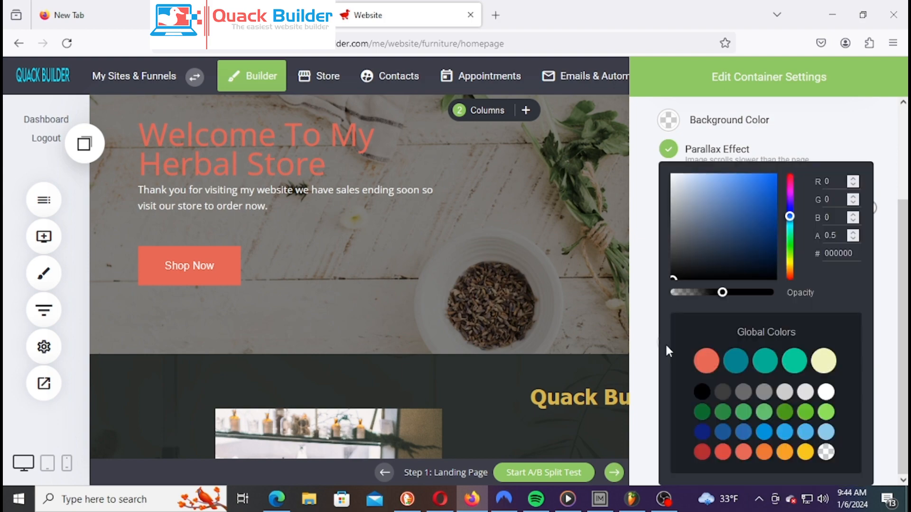
mouse_move(722, 294)
mouse_down()
mouse_move(757, 295)
mouse_move(688, 297)
mouse_move(758, 295)
mouse_move(711, 295)
mouse_move(725, 295)
mouse_up()
Close the overlay and container settings and save the page
click(515, 244)
click(516, 245)
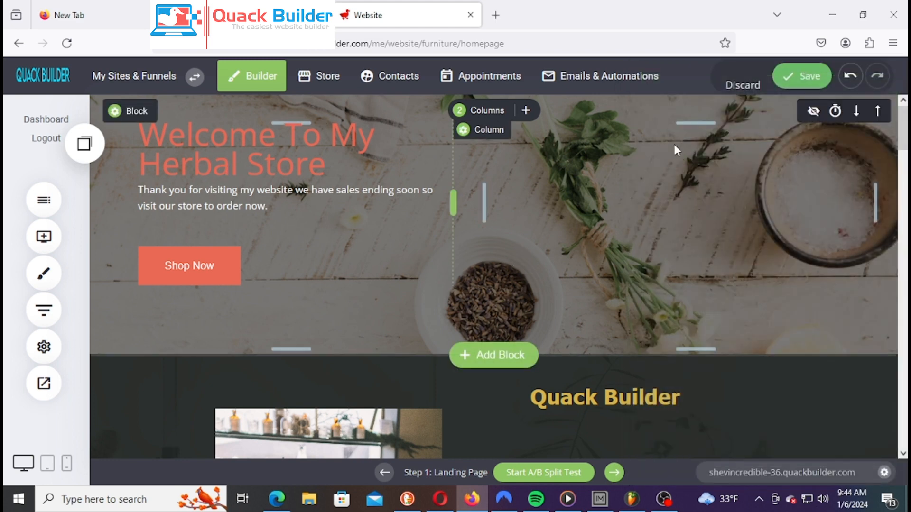
click(804, 79)
Tighten the space above Shop Now, cut the hero's bottom padding to about 65px, and save
drag(264, 230, 265, 227)
drag(287, 317, 293, 296)
scroll(538, 208, down, 2)
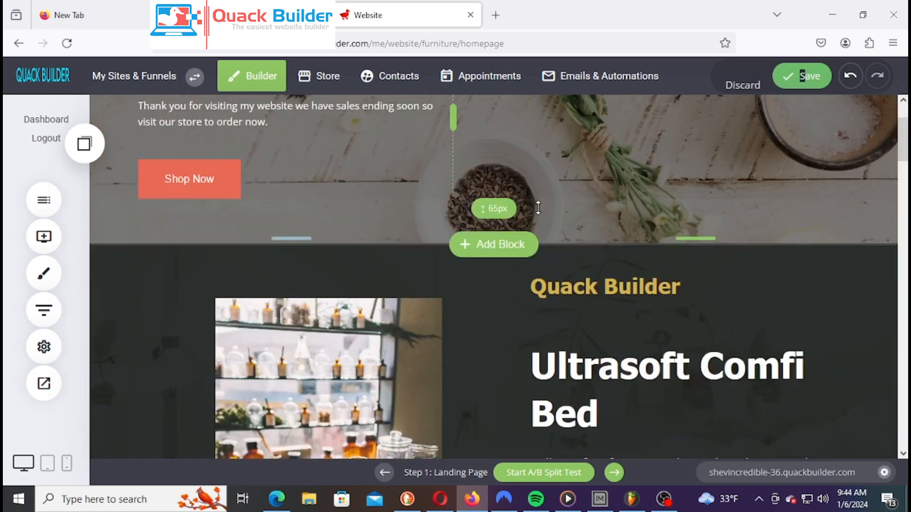
scroll(538, 208, down, 5)
scroll(682, 258, up, 7)
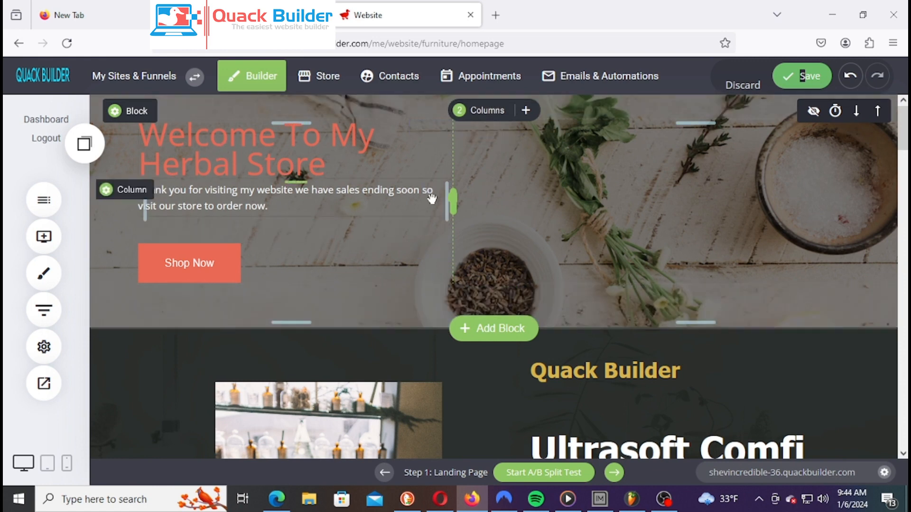
click(809, 77)
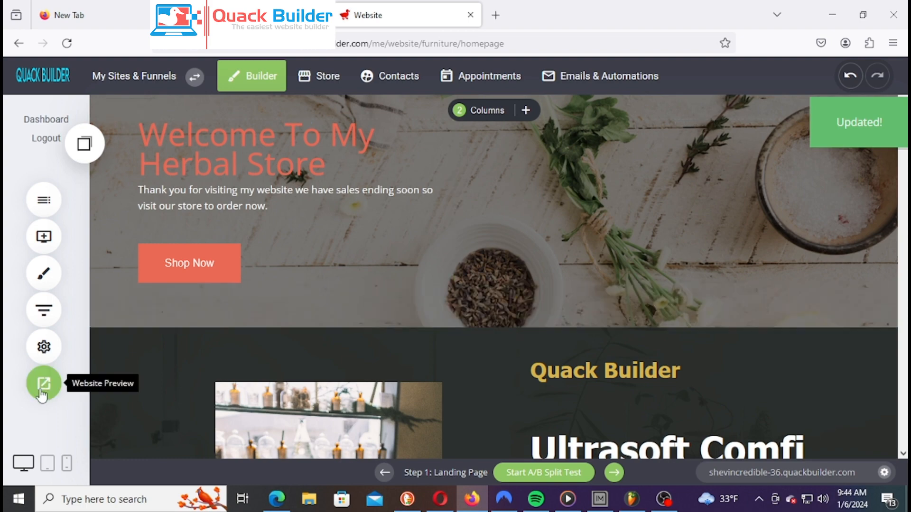
Preview the Landing Page in a new browser tab and review the hero heading and paragraph
click(40, 392)
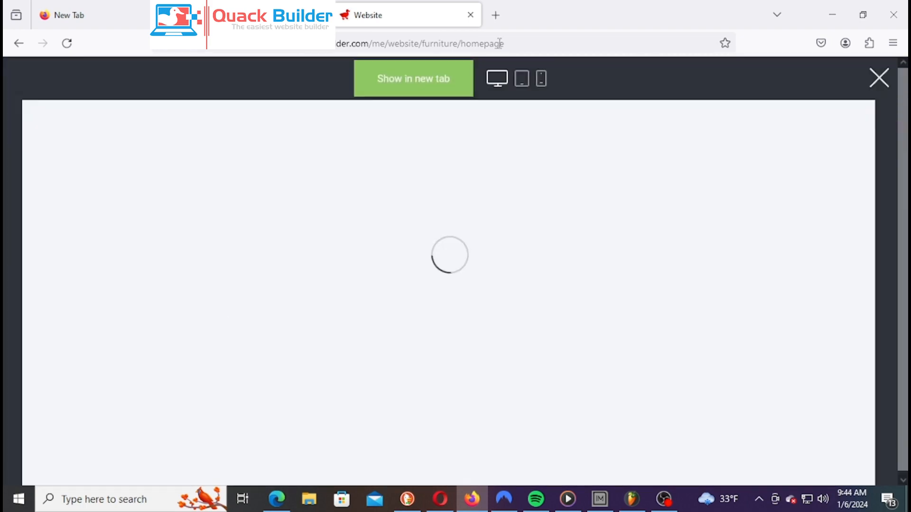
click(415, 81)
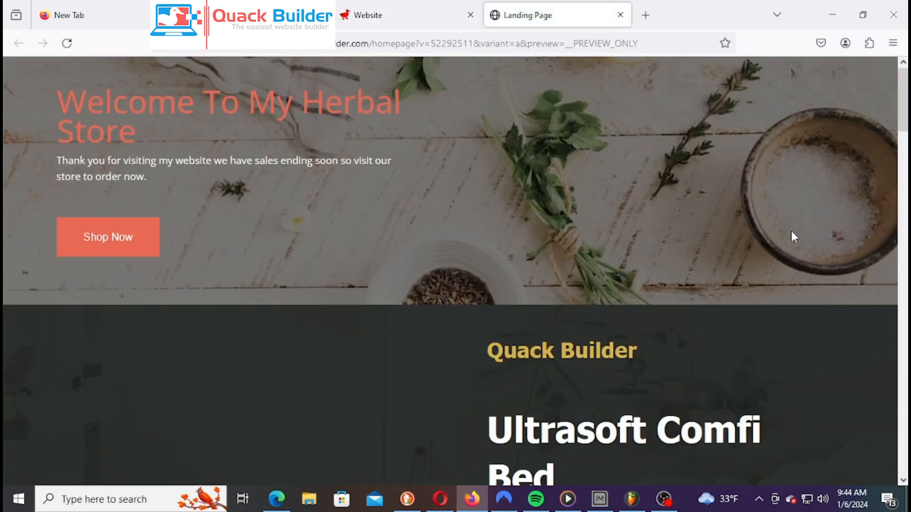
scroll(691, 209, down, 5)
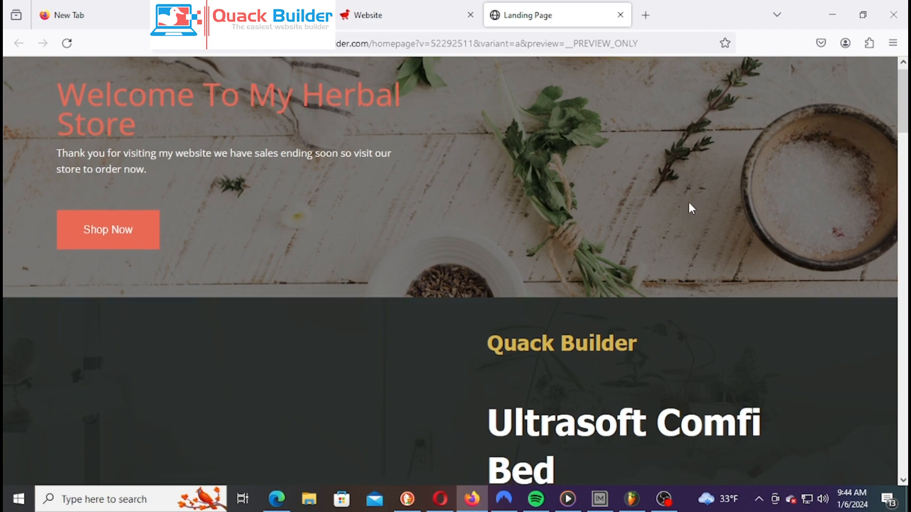
scroll(690, 209, up, 5)
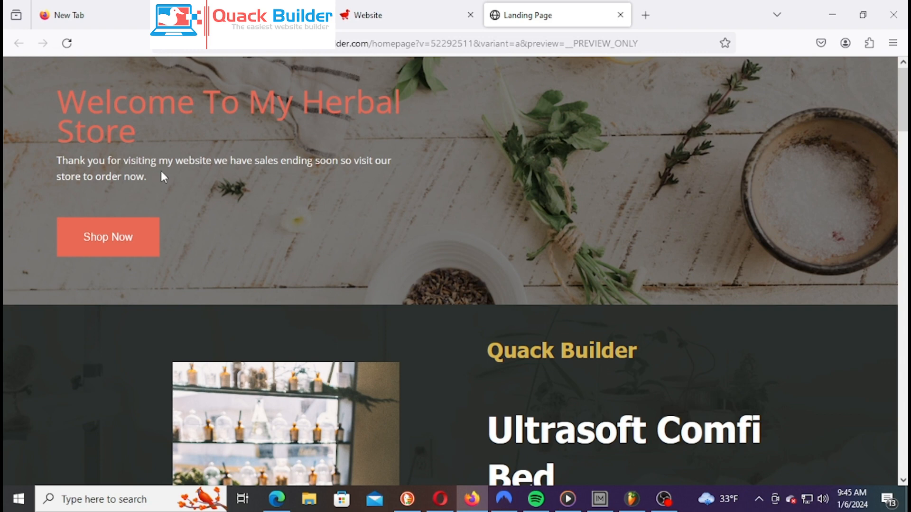
drag(65, 96, 331, 117)
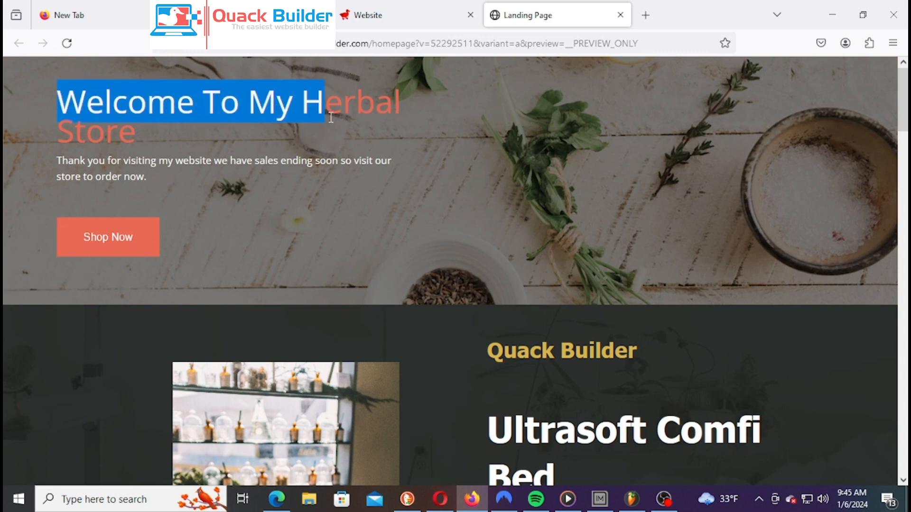
click(371, 113)
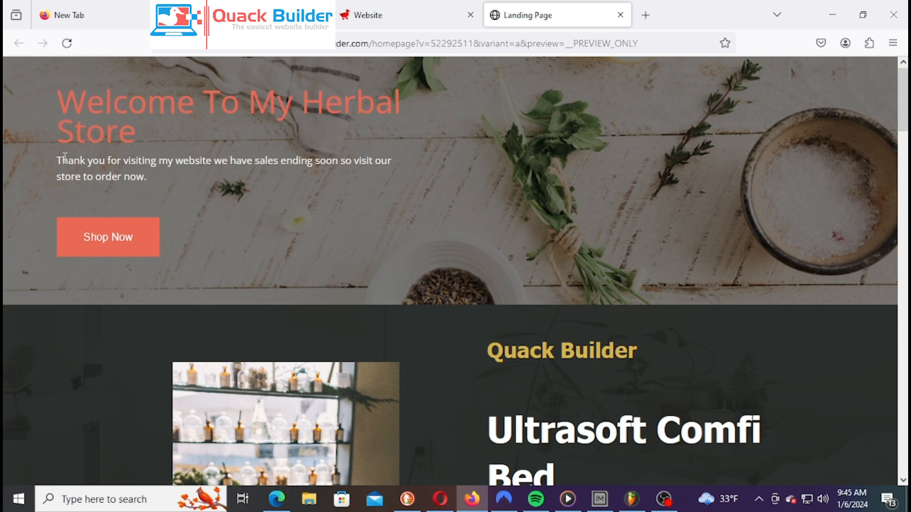
drag(55, 163, 211, 190)
click(290, 180)
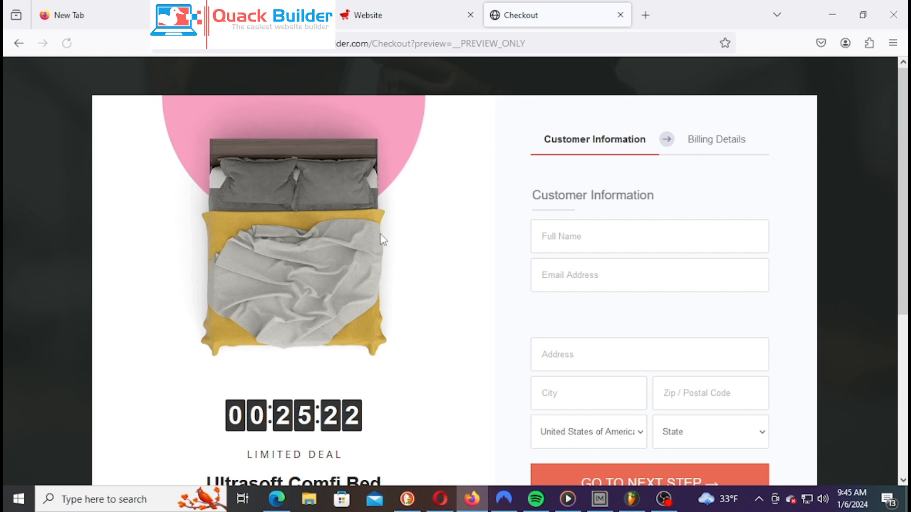
scroll(394, 271, down, 5)
scroll(394, 270, up, 5)
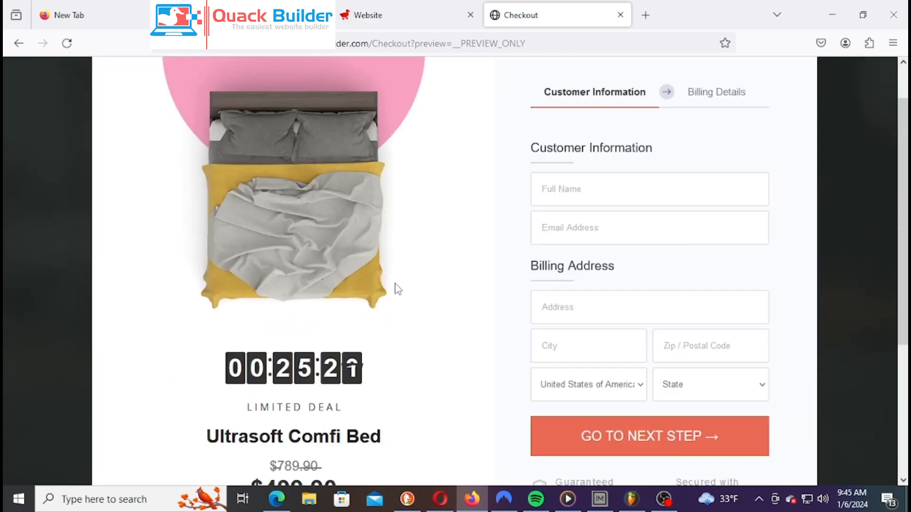
right_click(482, 197)
click(499, 206)
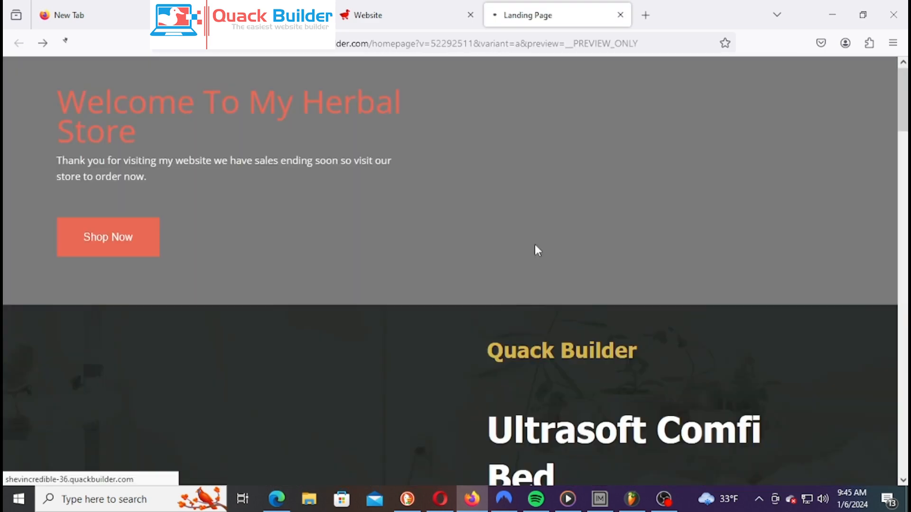
Back in the editor, shorten the hero block's bottom padding slightly and recheck the preview
click(396, 15)
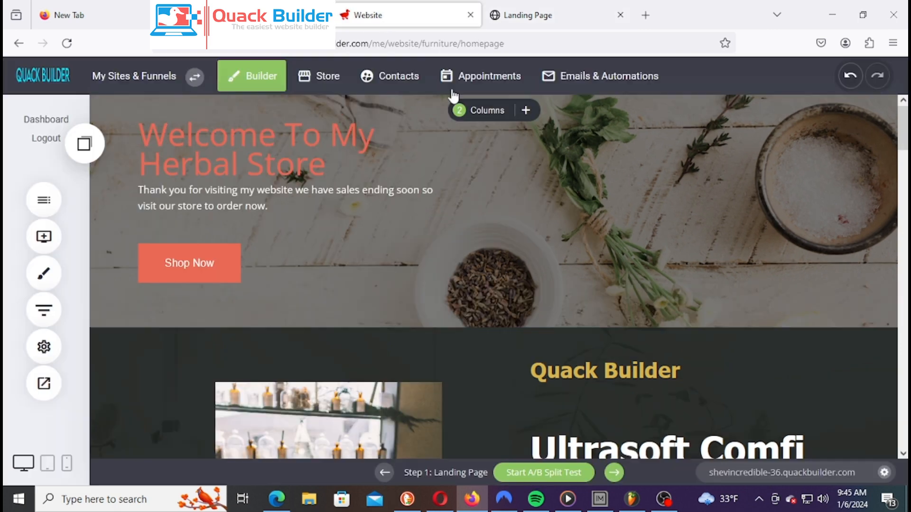
drag(292, 299, 292, 291)
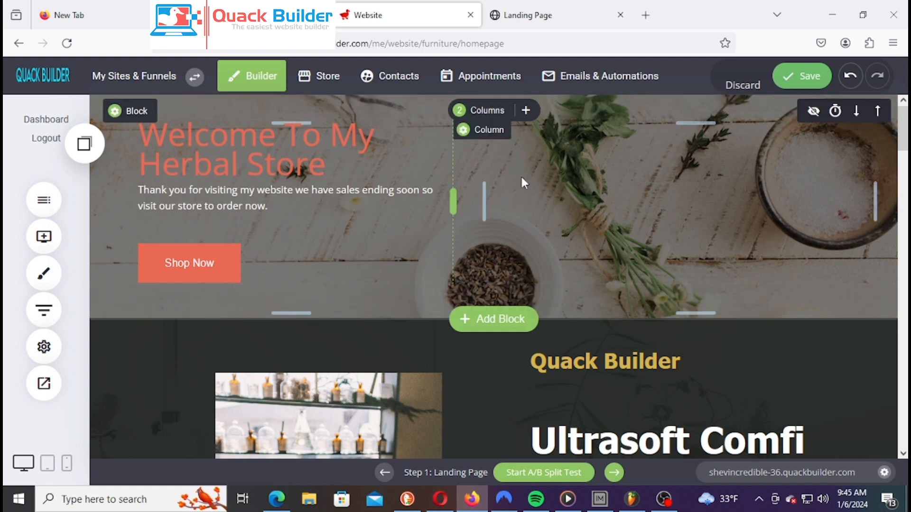
click(552, 16)
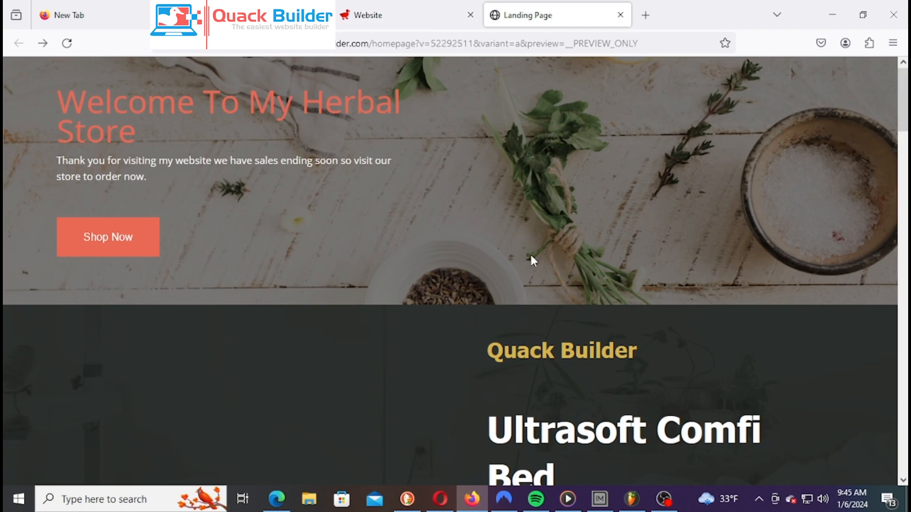
scroll(530, 253, down, 8)
scroll(528, 283, up, 8)
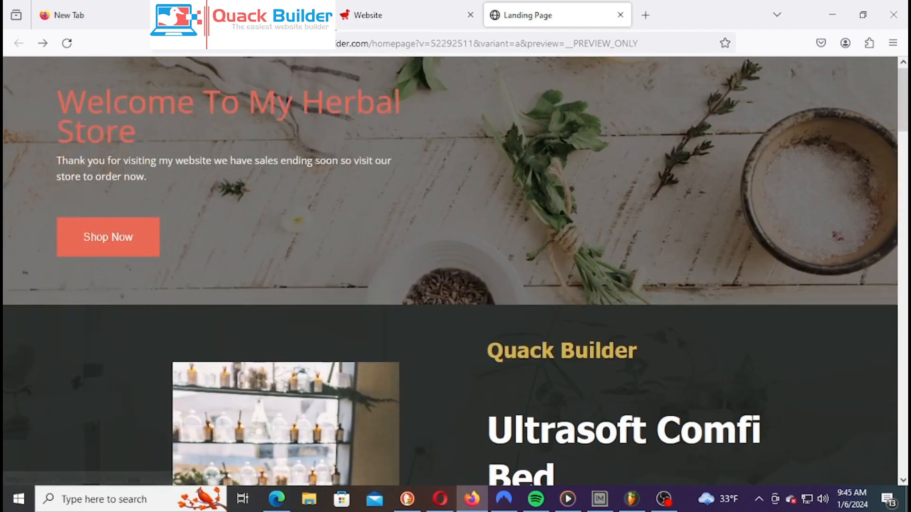
click(392, 12)
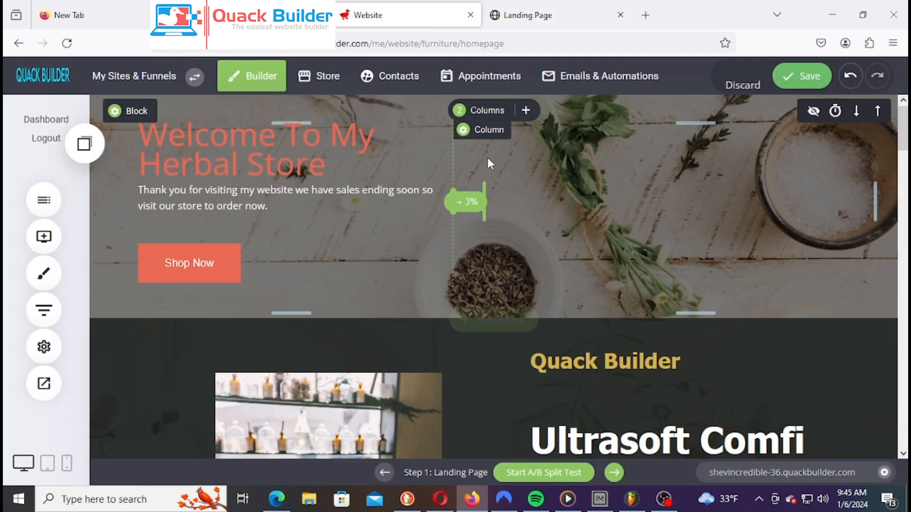
Add a Container at the top of the page with a fully opaque black background
click(52, 248)
drag(136, 209, 411, 121)
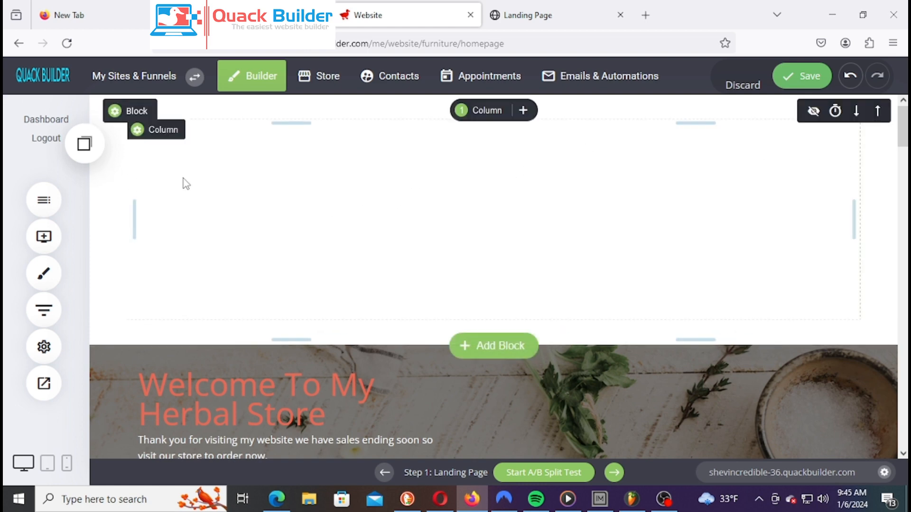
click(125, 114)
click(125, 115)
click(667, 241)
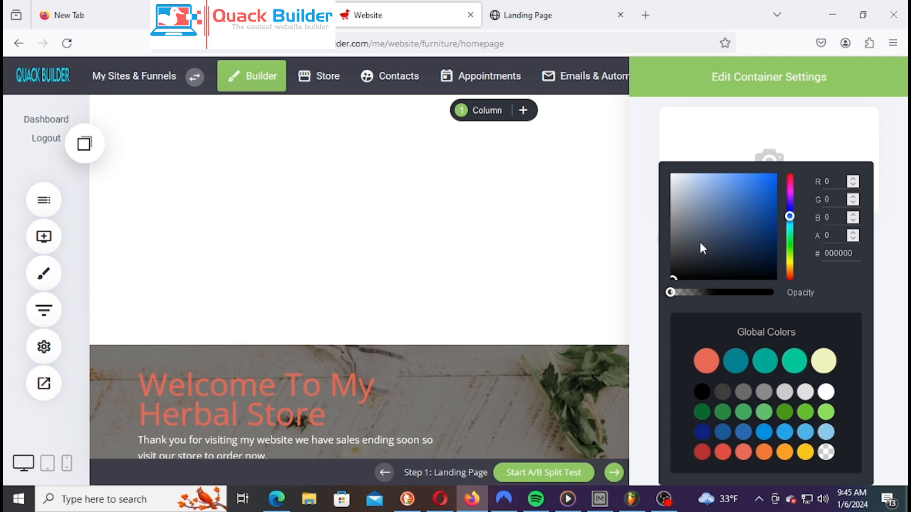
drag(672, 293, 772, 292)
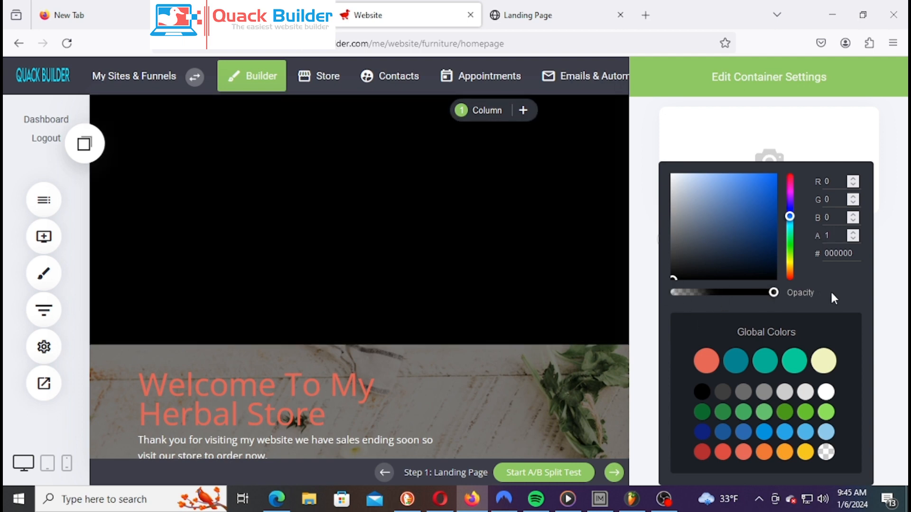
click(510, 230)
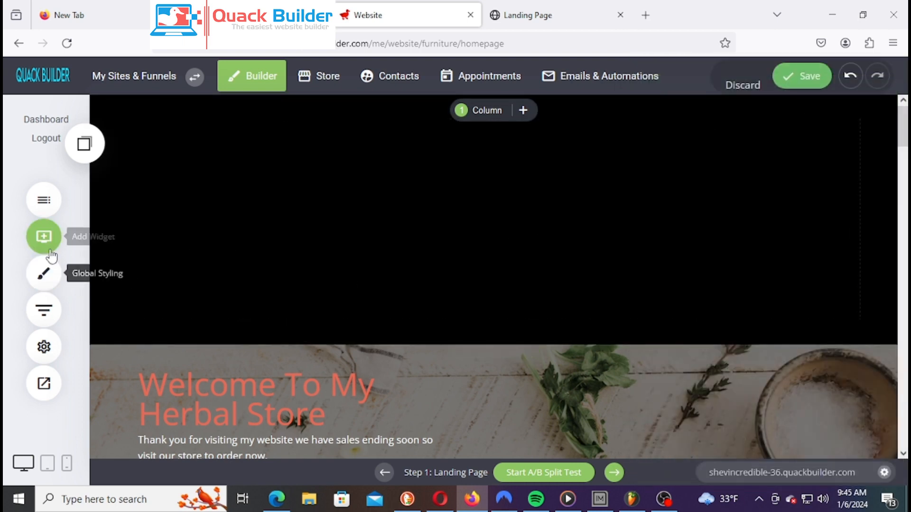
click(50, 246)
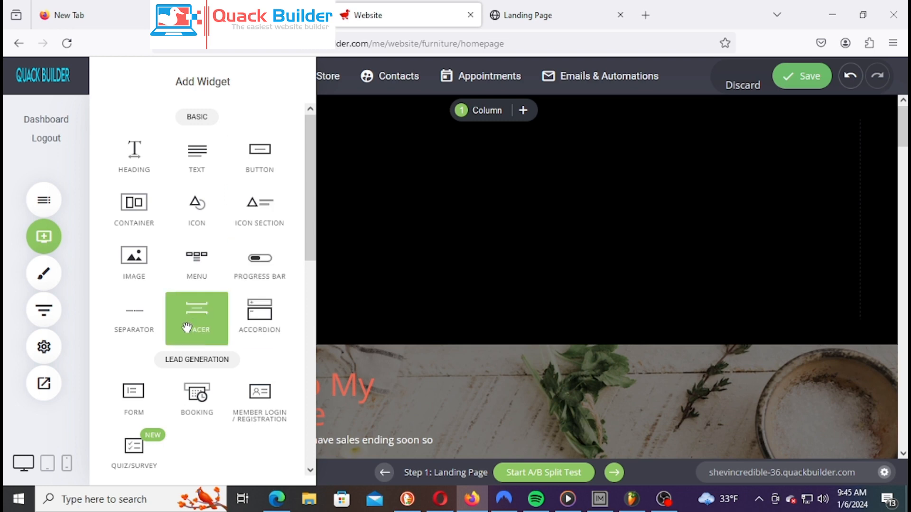
Place a Menu widget in the black section with a Landing Page item
drag(192, 257, 555, 121)
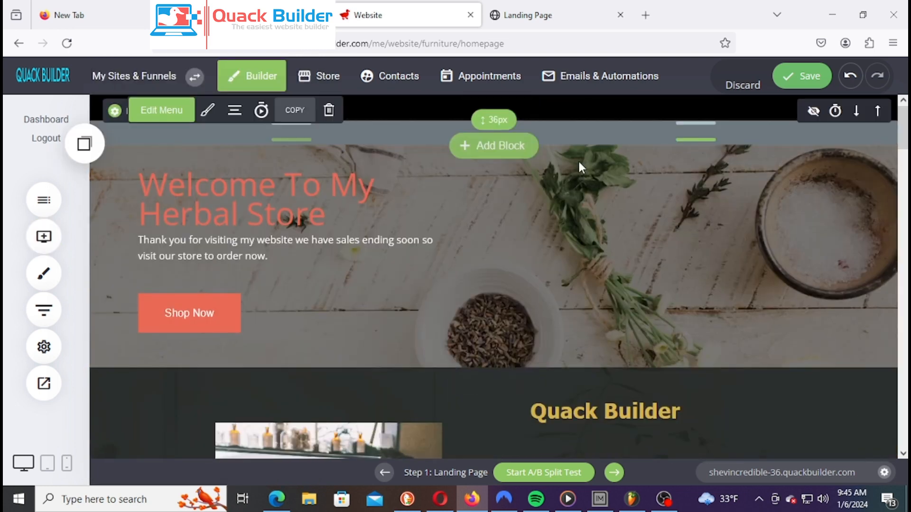
click(817, 100)
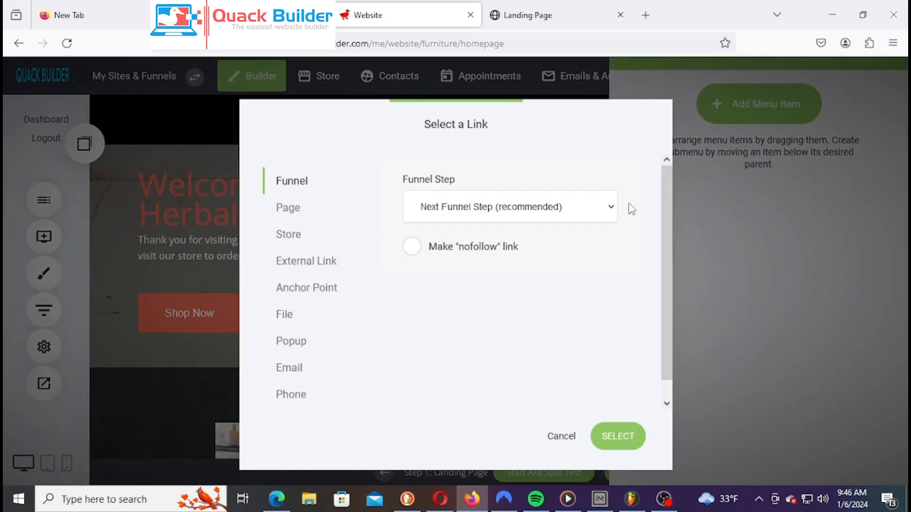
click(497, 219)
click(488, 255)
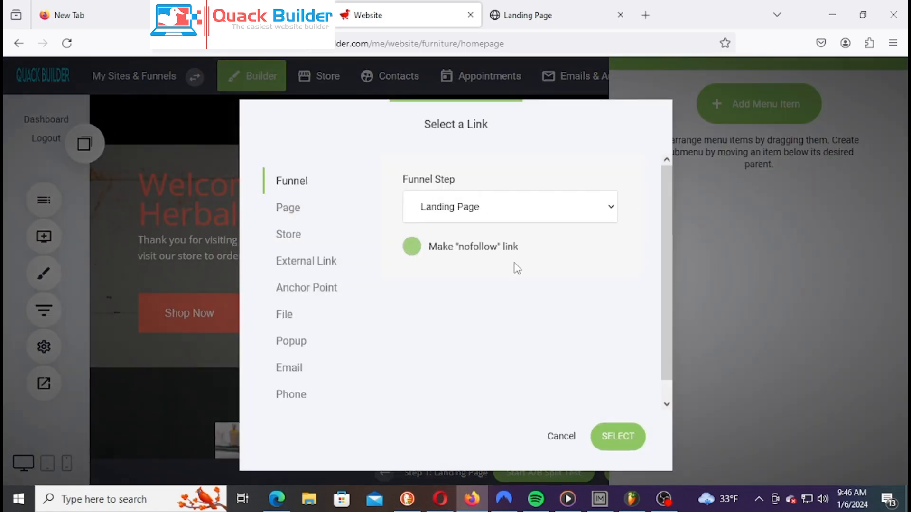
click(617, 436)
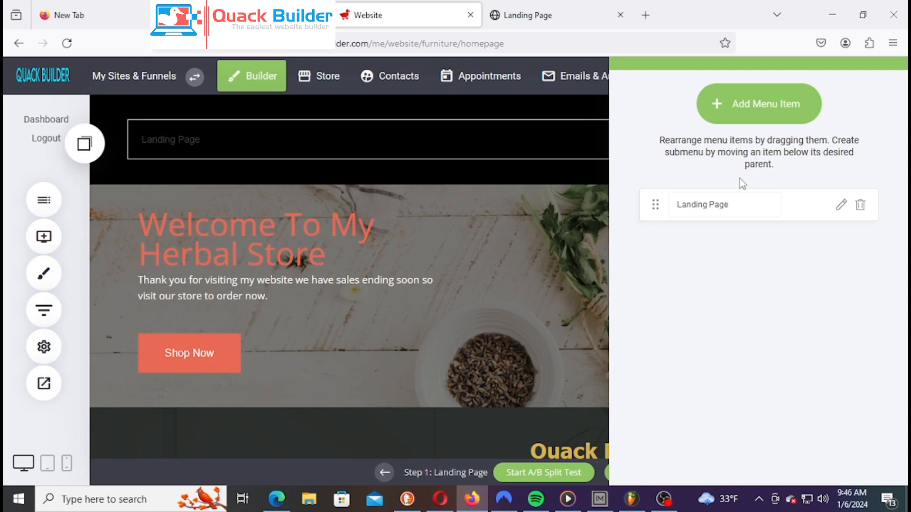
Add Checkout and Thank You menu items linked to their funnel steps
click(762, 120)
click(469, 211)
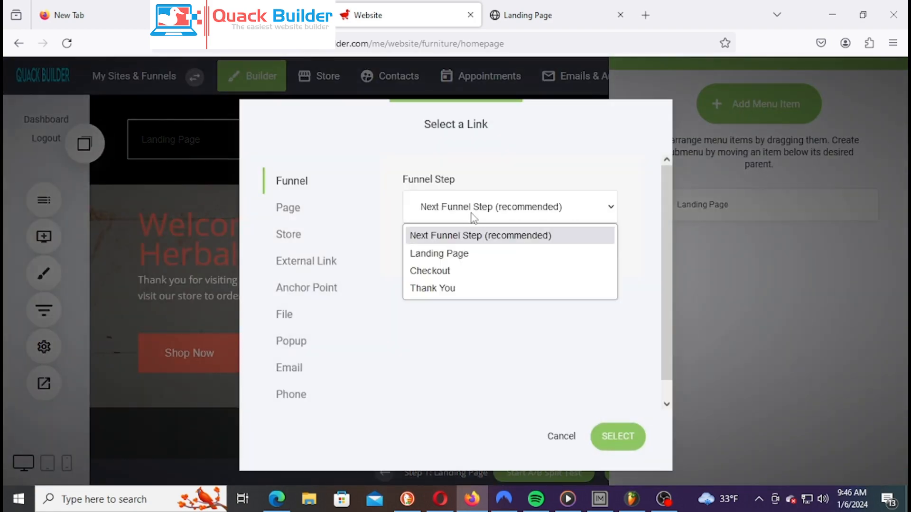
click(477, 271)
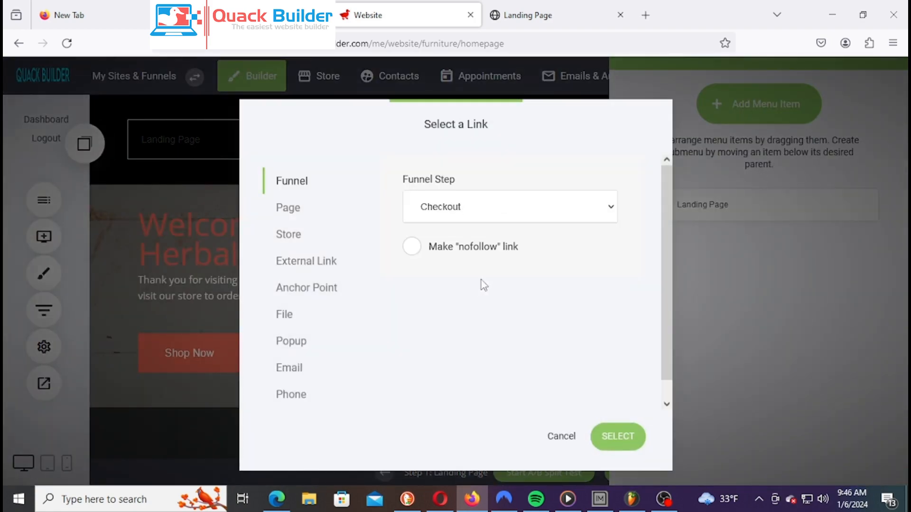
click(619, 435)
click(761, 102)
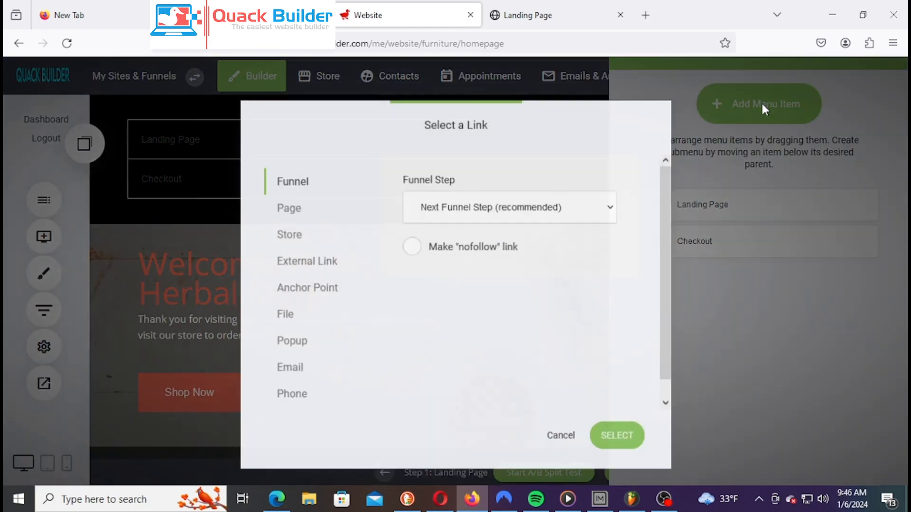
click(553, 216)
click(453, 289)
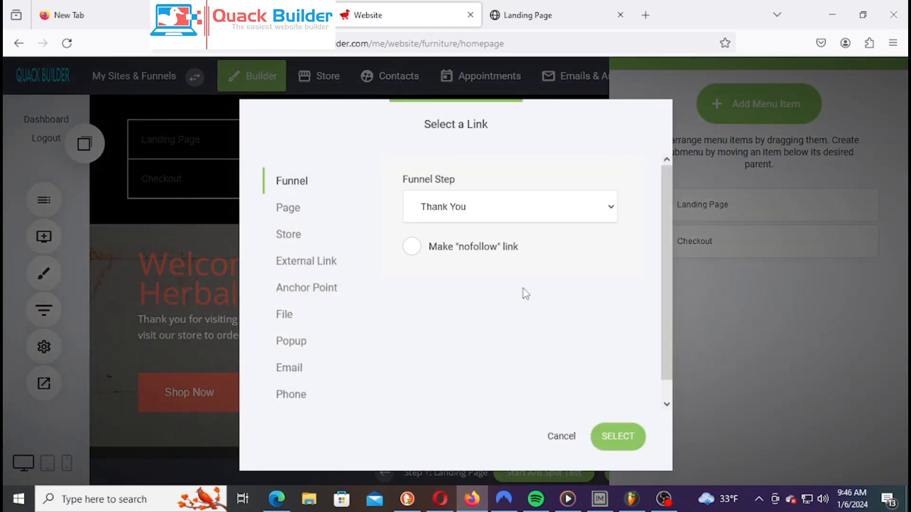
click(625, 449)
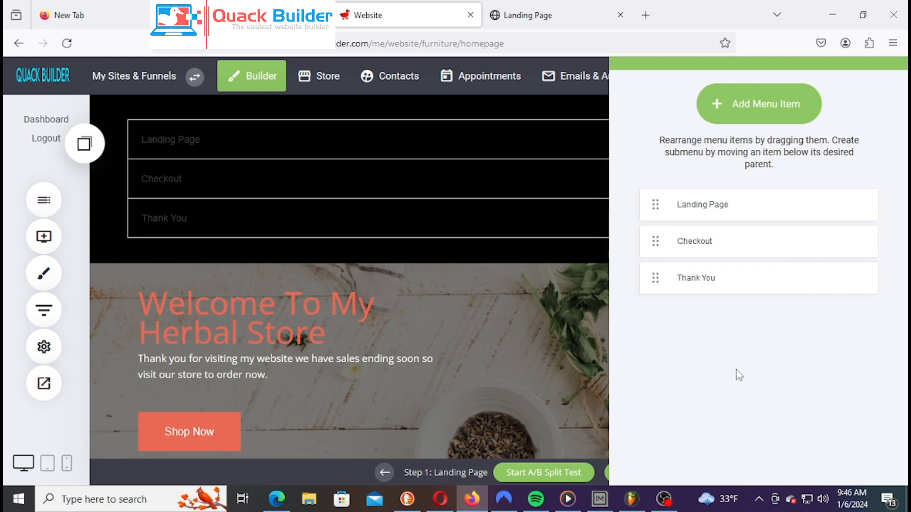
Close the menu items panel to show the black header menu with Landing Page, Checkout and Thank You
click(551, 261)
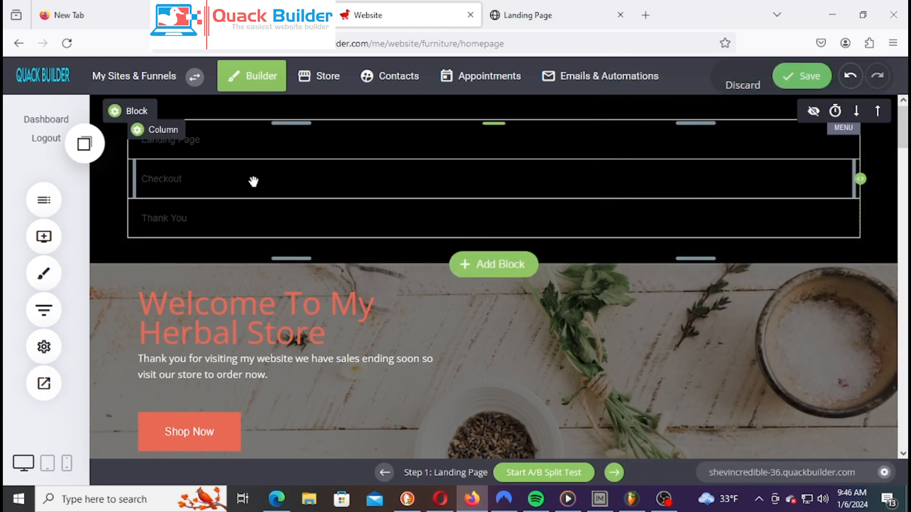
Restyle the header menu from a vertical list to Horizontal, then Burger style
click(464, 194)
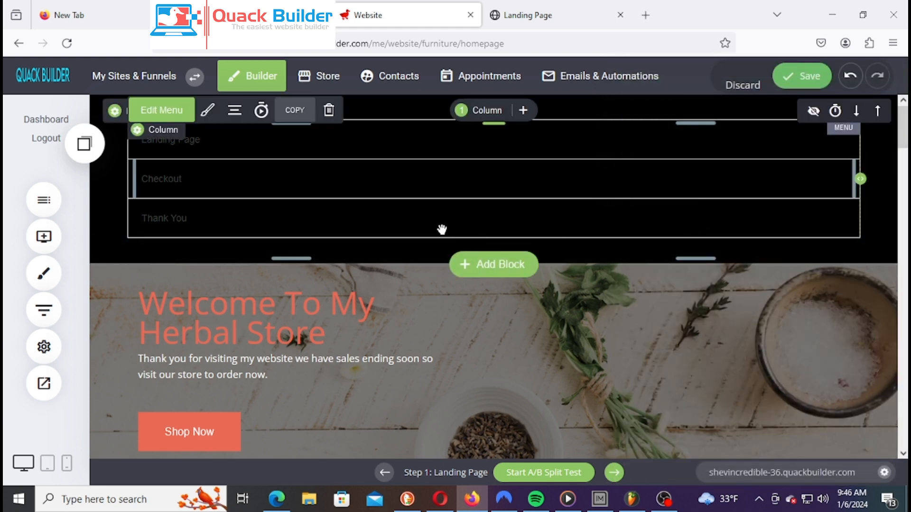
click(239, 112)
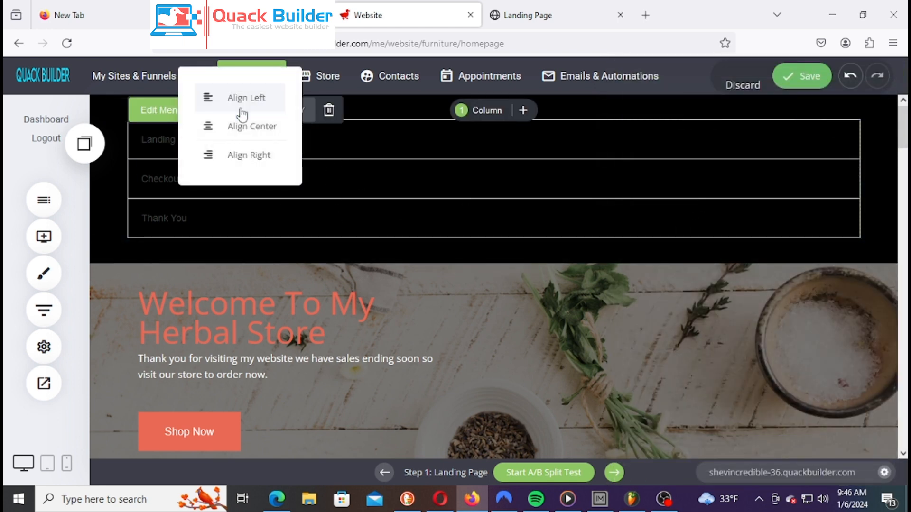
click(434, 210)
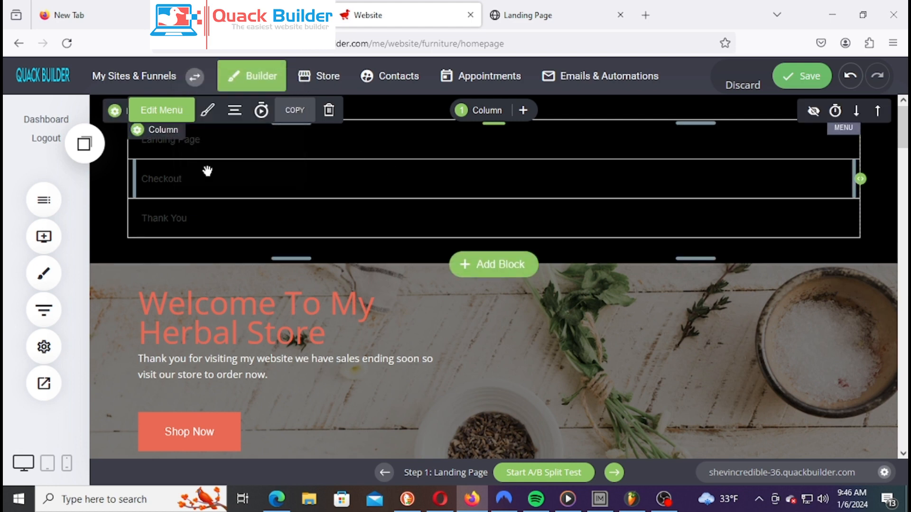
click(207, 113)
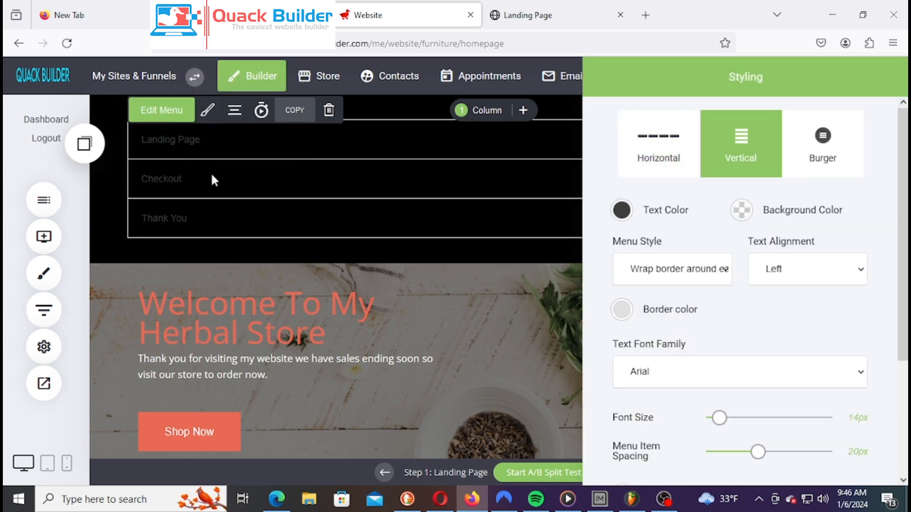
click(658, 144)
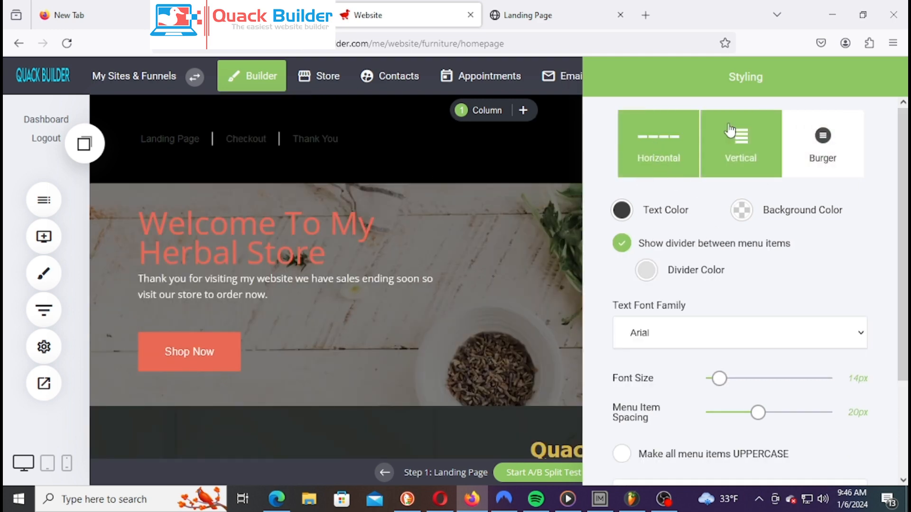
click(833, 155)
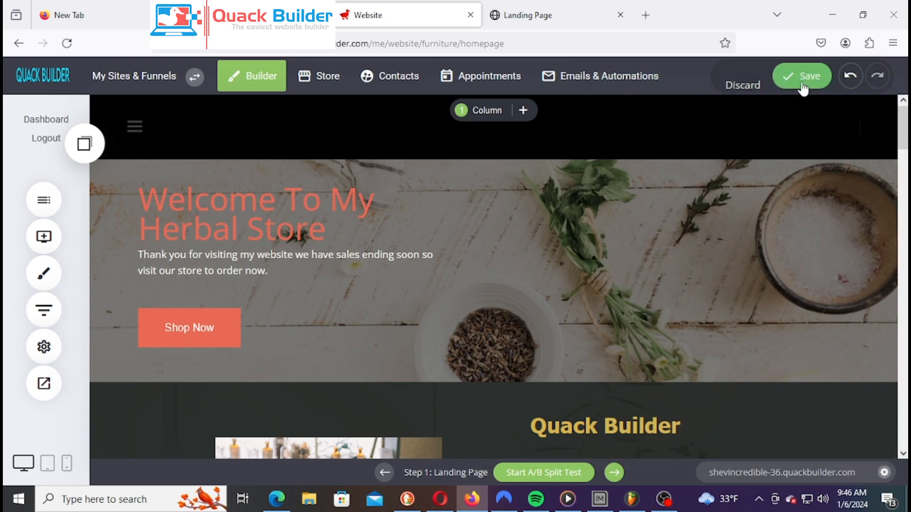
Save the page and view the live preview showing the burger menu
click(807, 78)
click(44, 382)
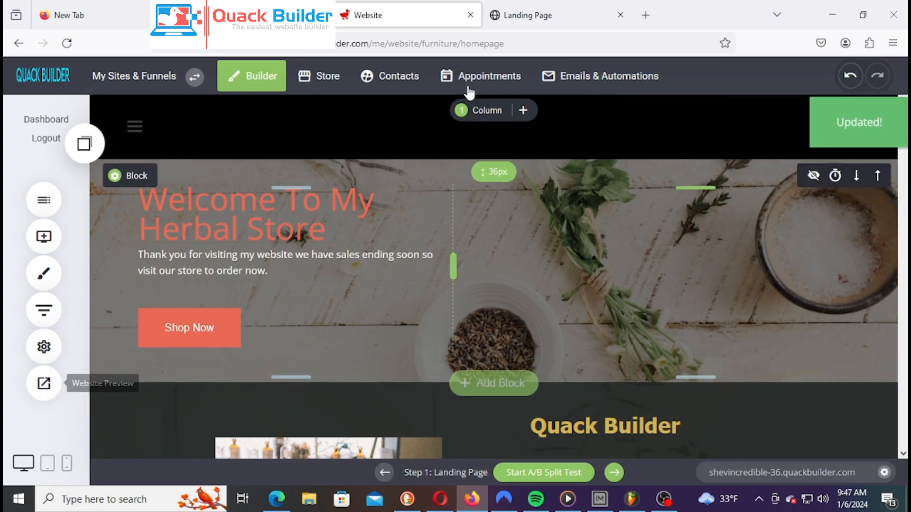
click(532, 21)
right_click(533, 18)
click(571, 58)
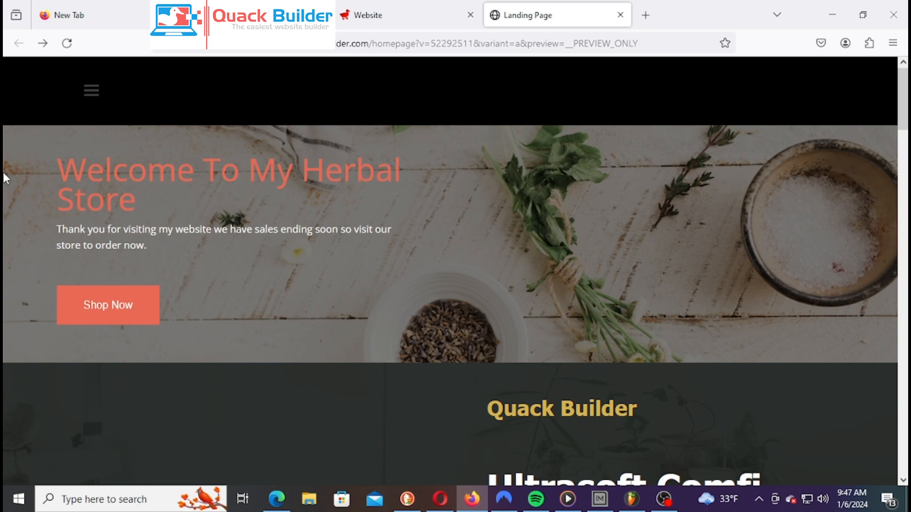
click(91, 91)
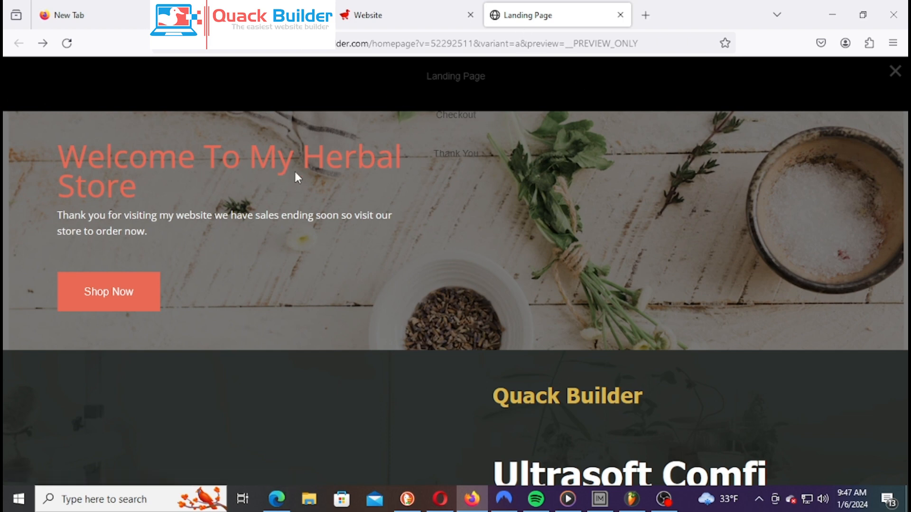
click(363, 16)
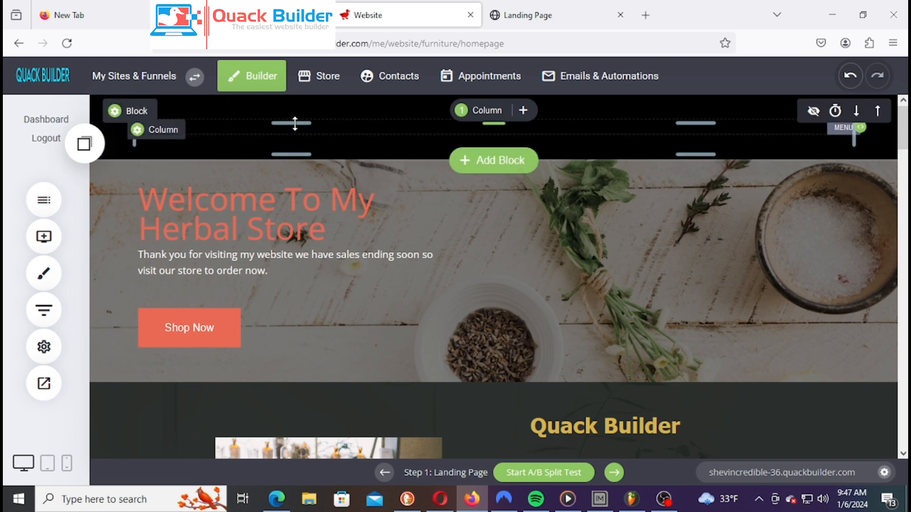
click(757, 133)
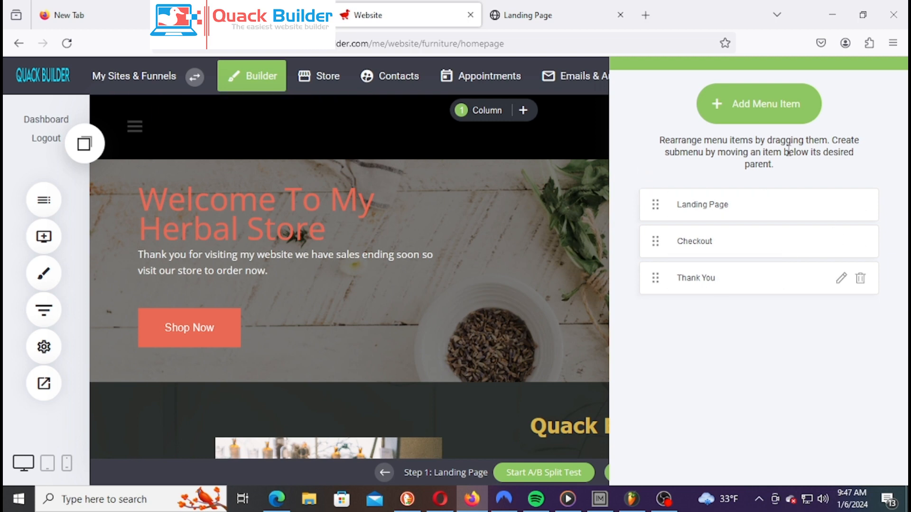
click(756, 119)
click(295, 238)
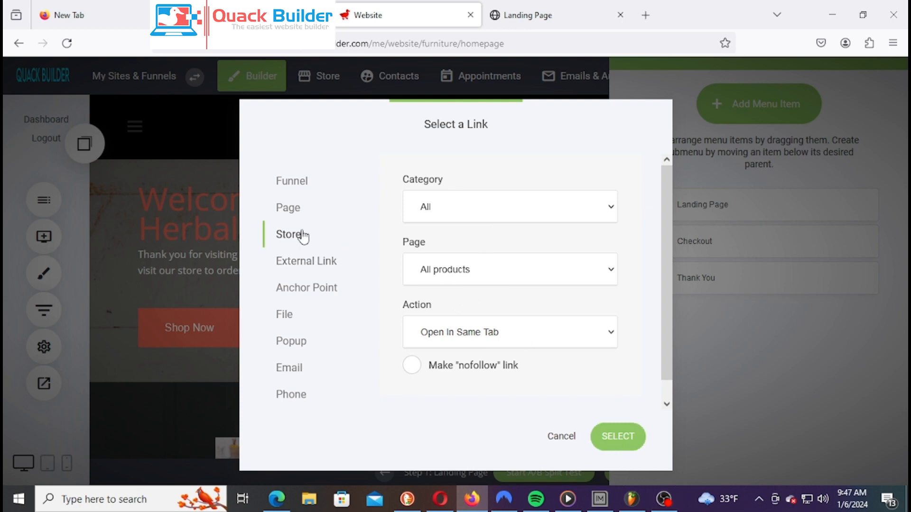
scroll(522, 216, down, 1)
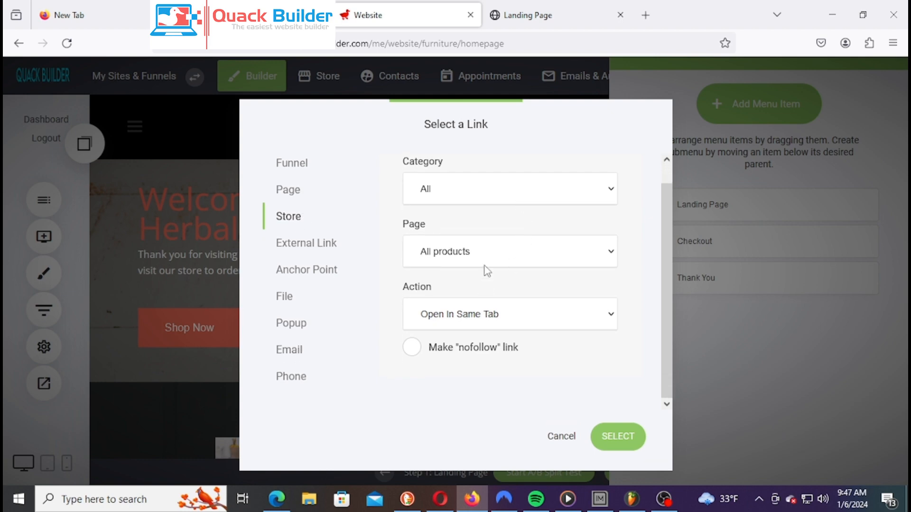
click(489, 260)
click(448, 374)
scroll(585, 370, up, 1)
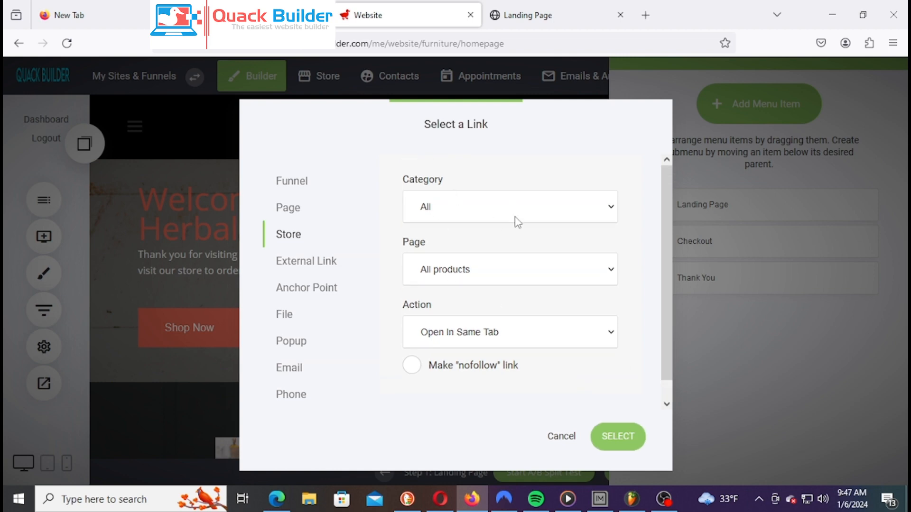
click(562, 436)
Activate the online store in the Store section, then return to the website editor
click(537, 299)
click(321, 80)
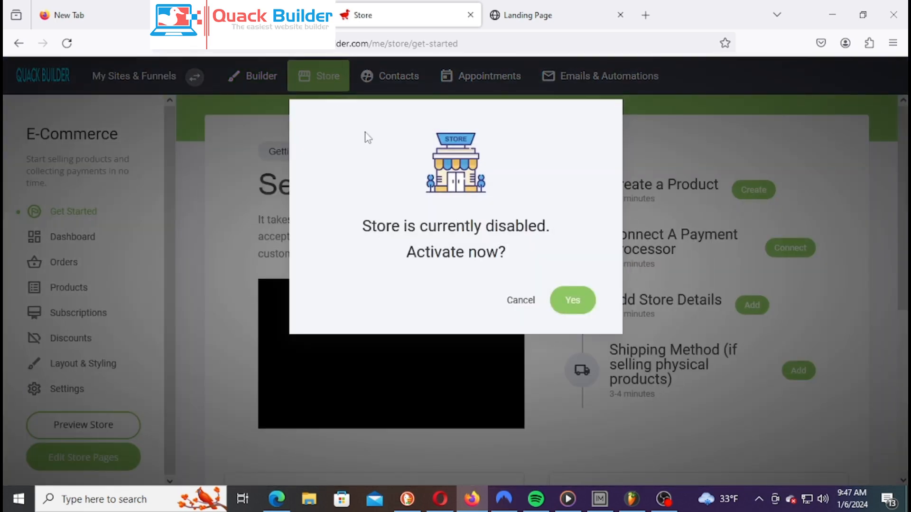
drag(365, 232, 529, 269)
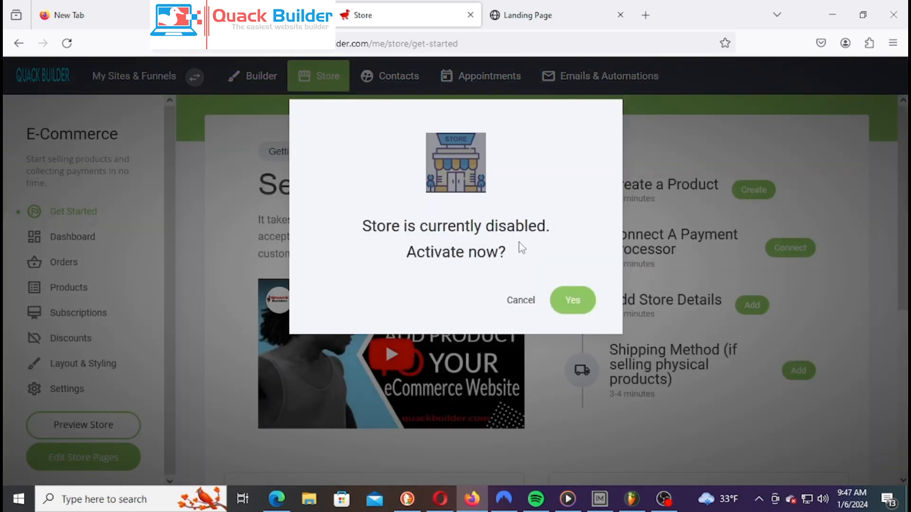
click(587, 306)
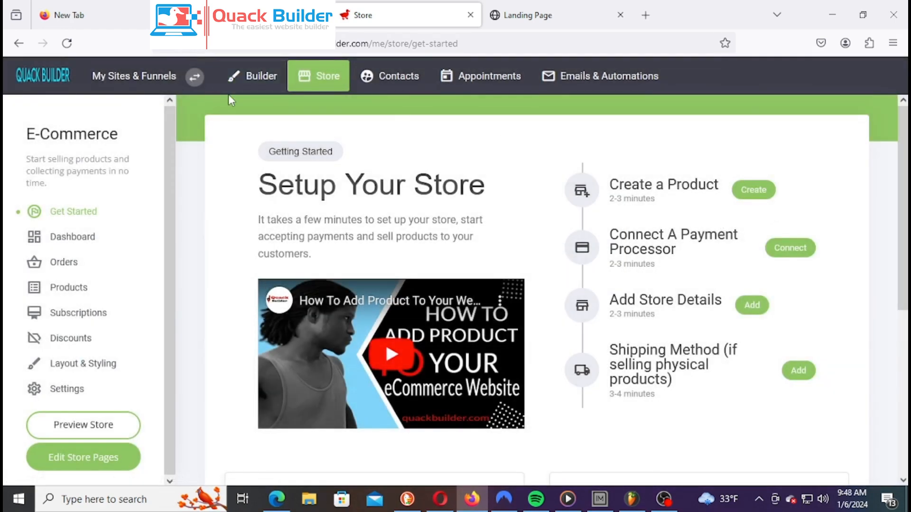
click(260, 77)
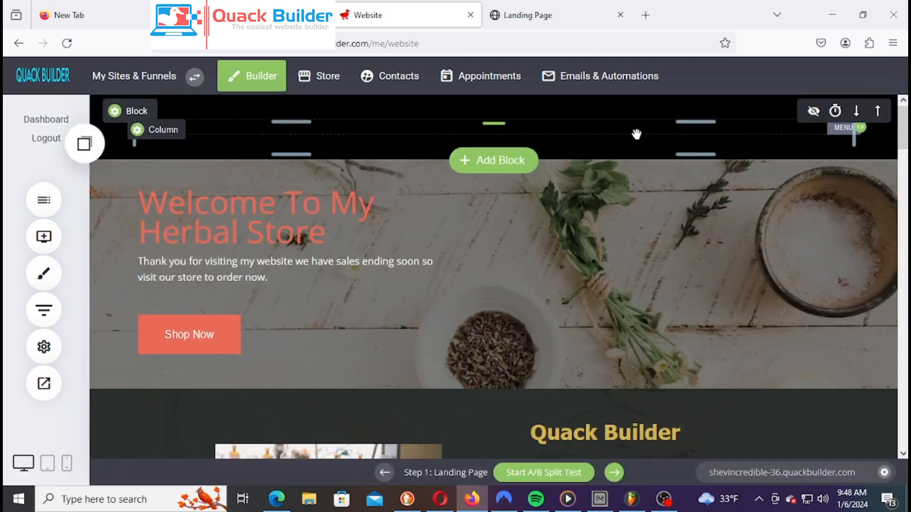
Add a fourth header menu item, Store, linked to the All products store page
click(629, 132)
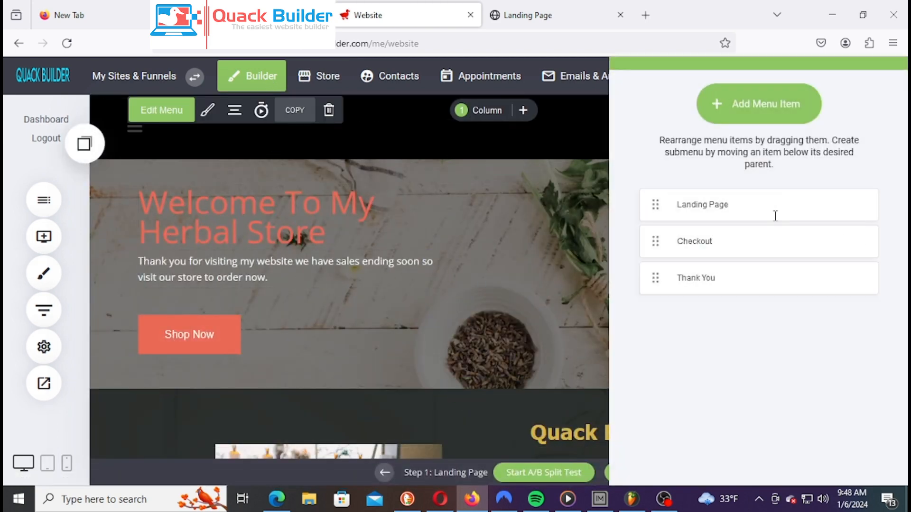
click(769, 122)
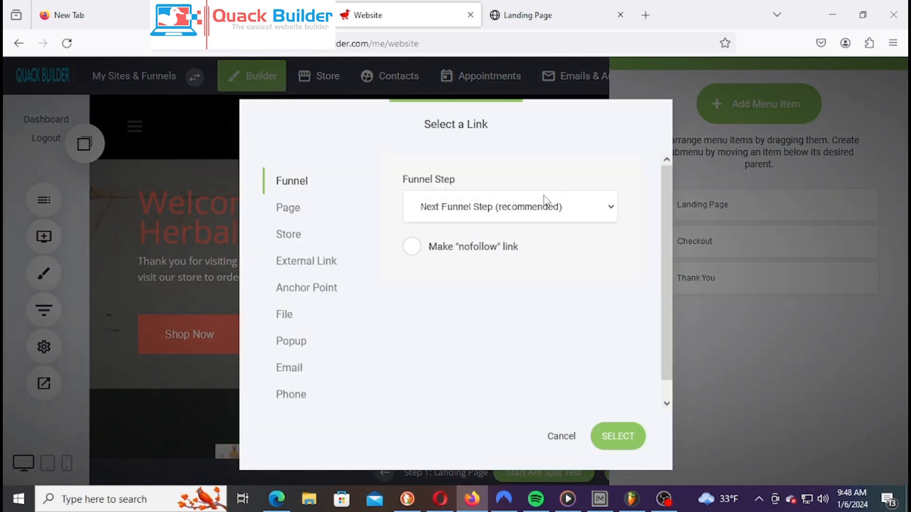
click(309, 246)
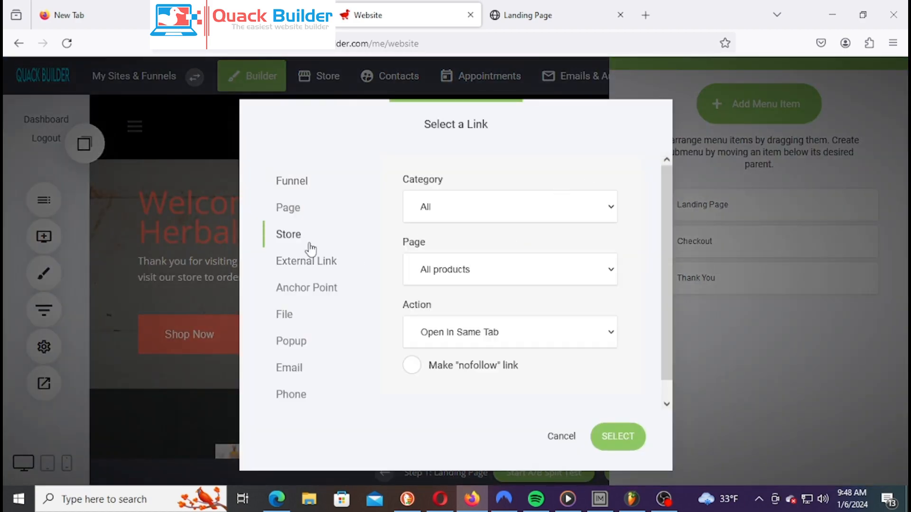
click(635, 441)
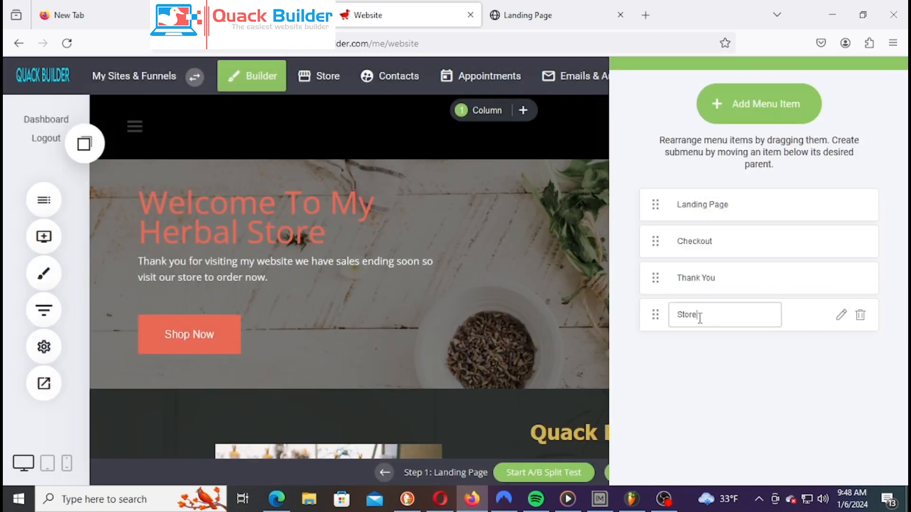
click(549, 291)
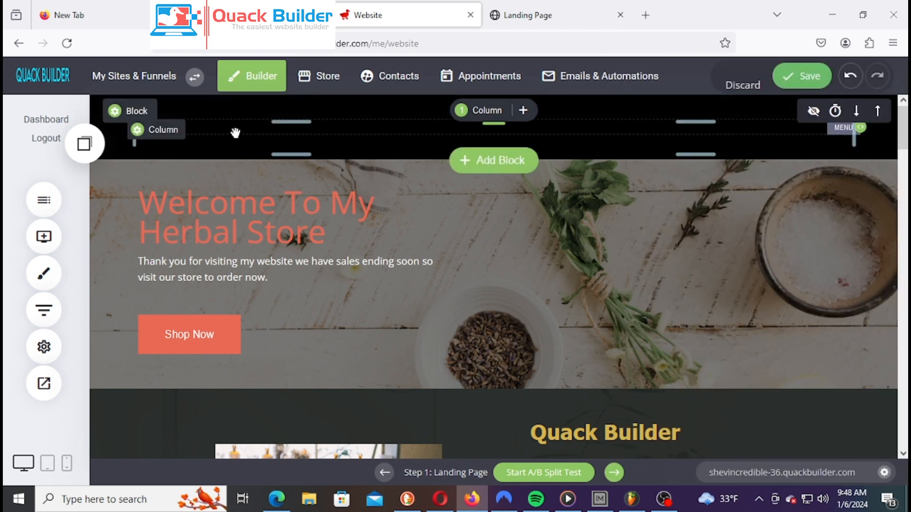
mouse_move(234, 132)
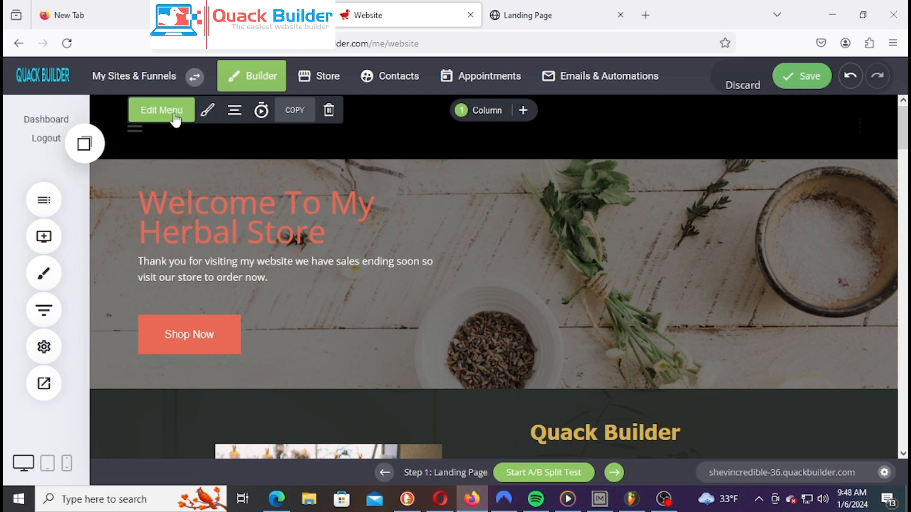
Set the header menu's layout to Horizontal
click(214, 112)
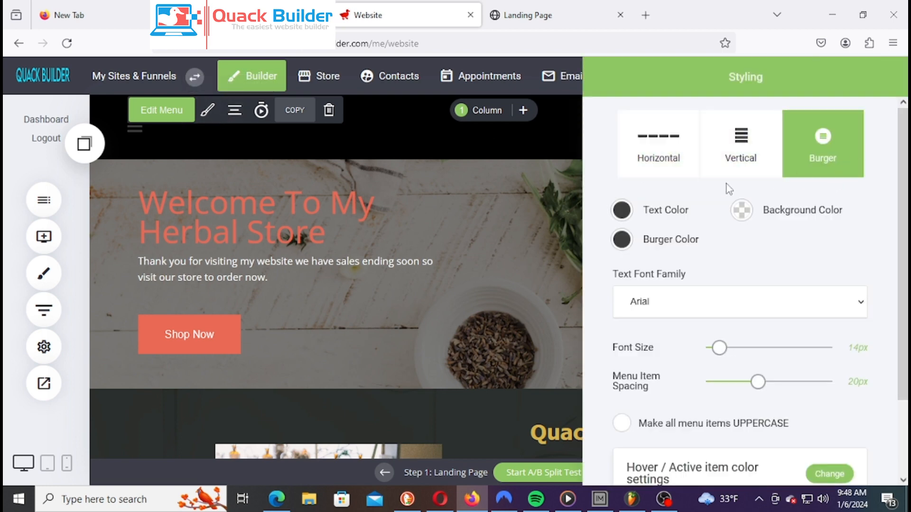
click(666, 155)
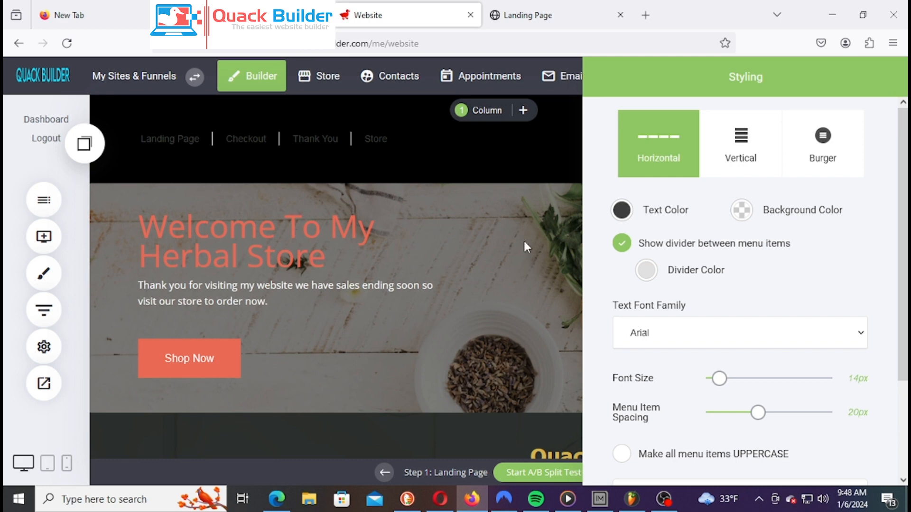
click(524, 240)
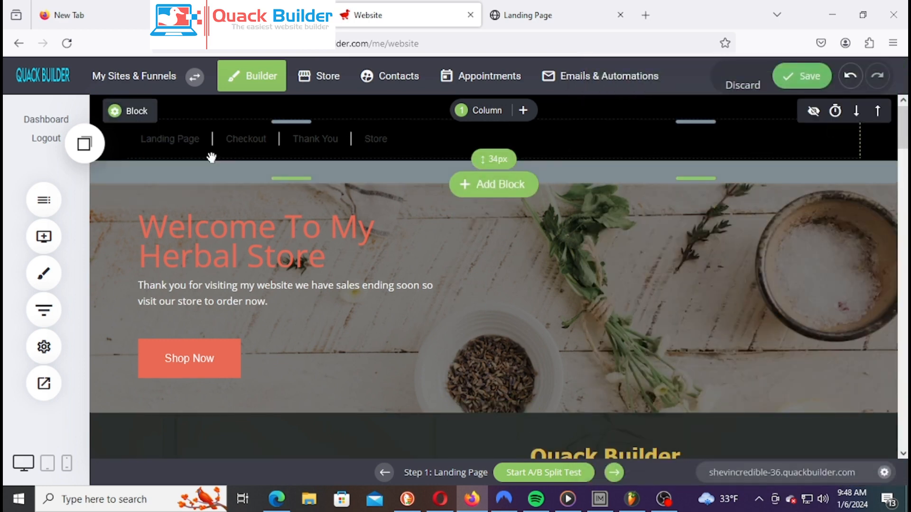
Split the header into two columns (about 43%/57%) with the menu in the right column
click(456, 119)
click(511, 177)
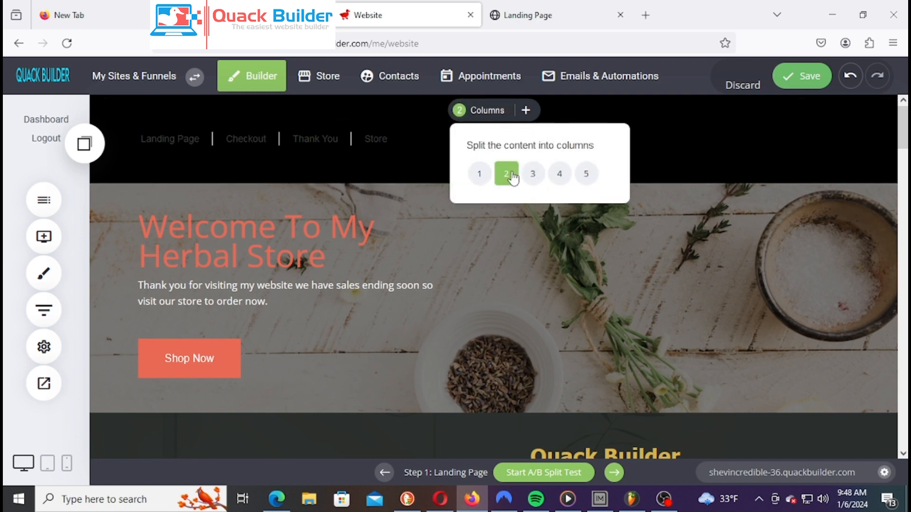
click(516, 238)
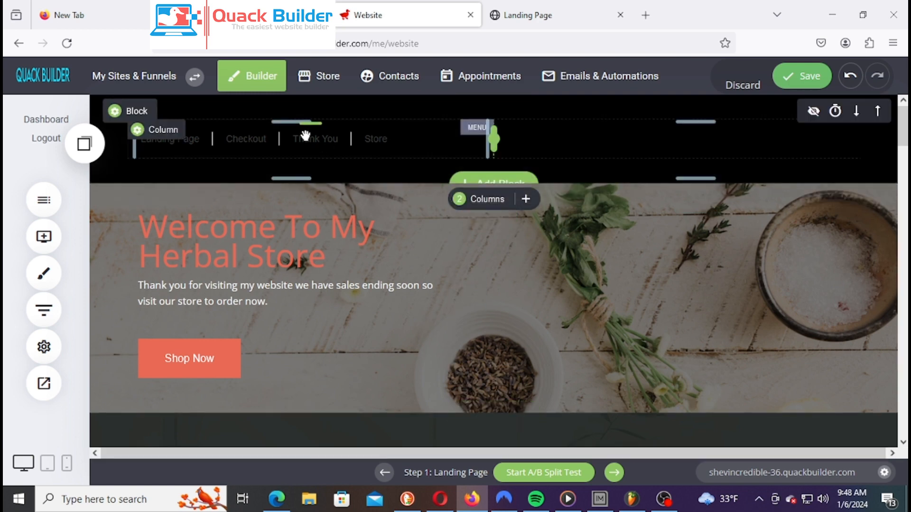
drag(447, 149, 599, 132)
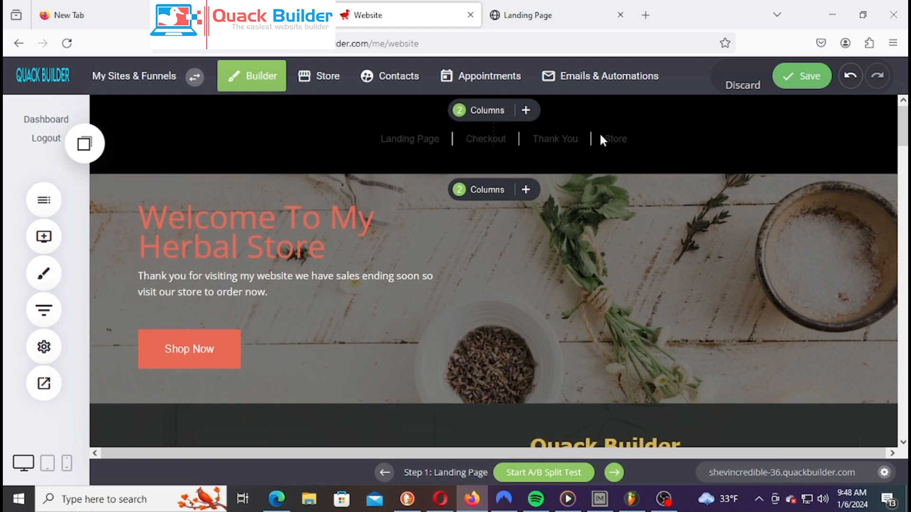
drag(498, 143, 445, 140)
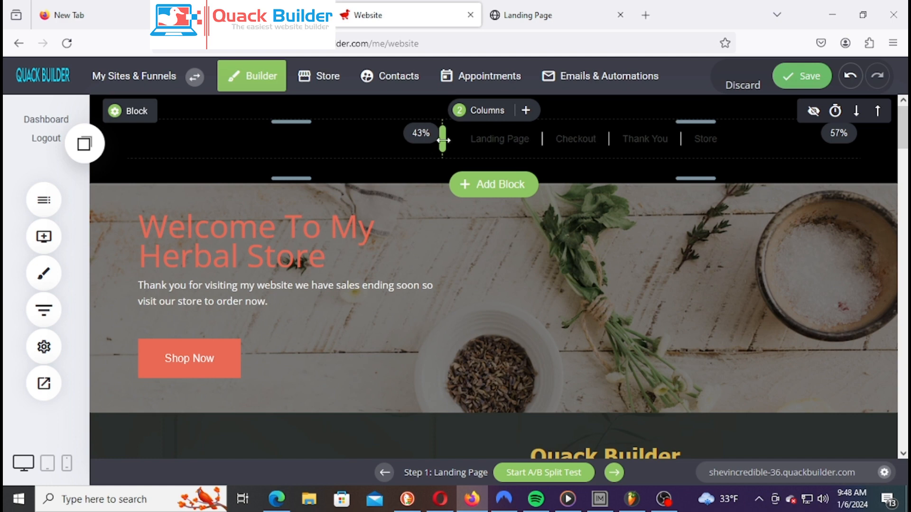
click(581, 145)
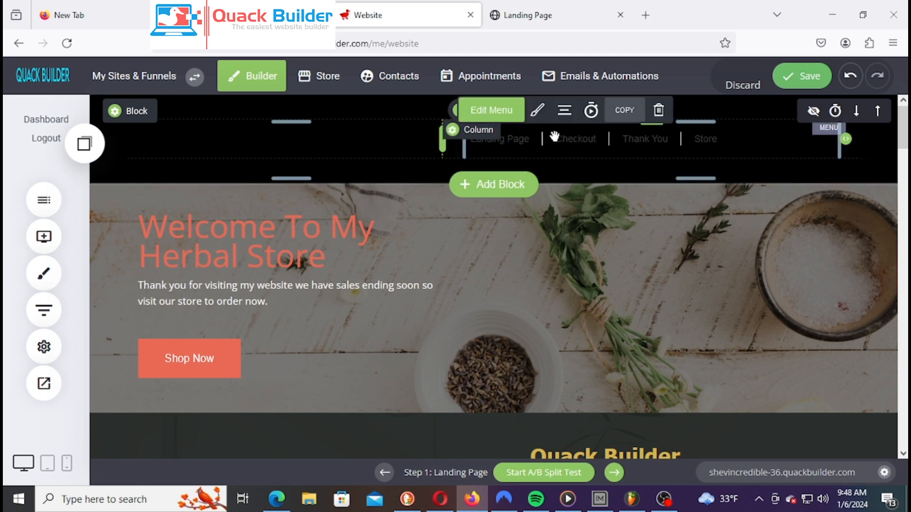
click(543, 121)
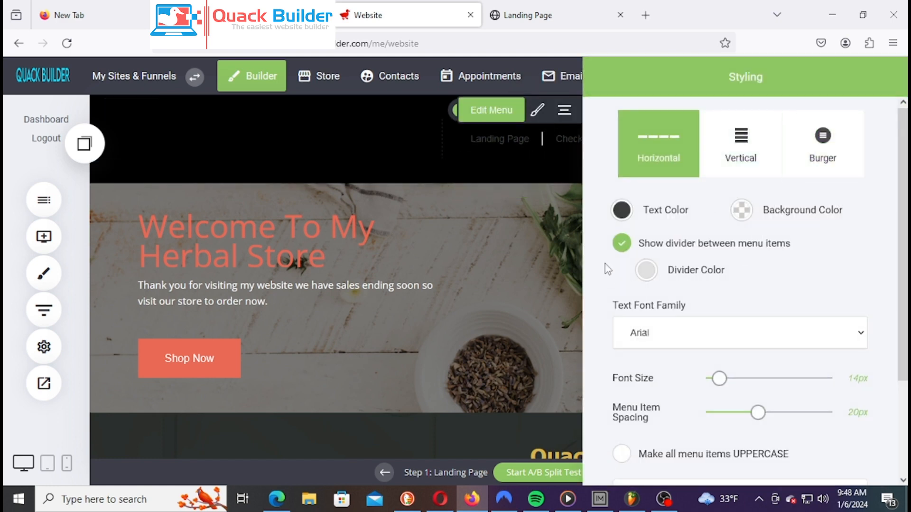
Set the menu text colour to the red global brand swatch
click(622, 210)
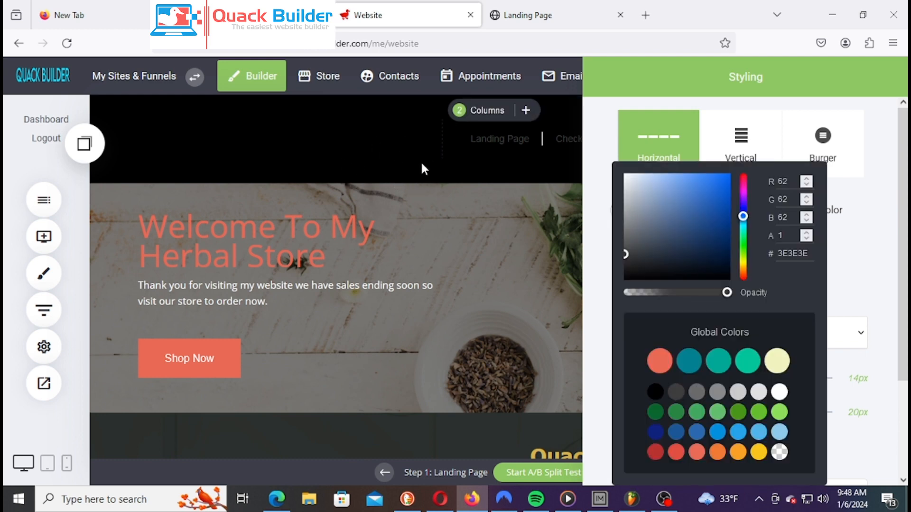
drag(626, 257, 616, 166)
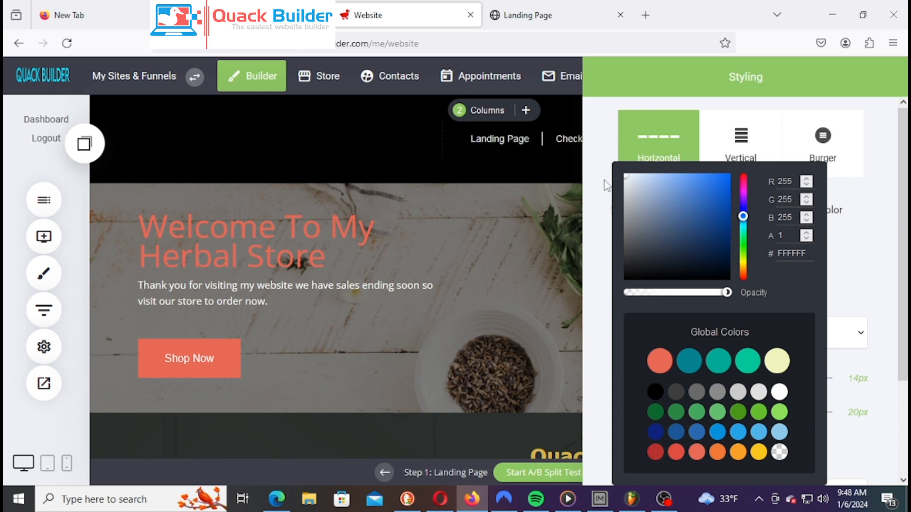
click(665, 361)
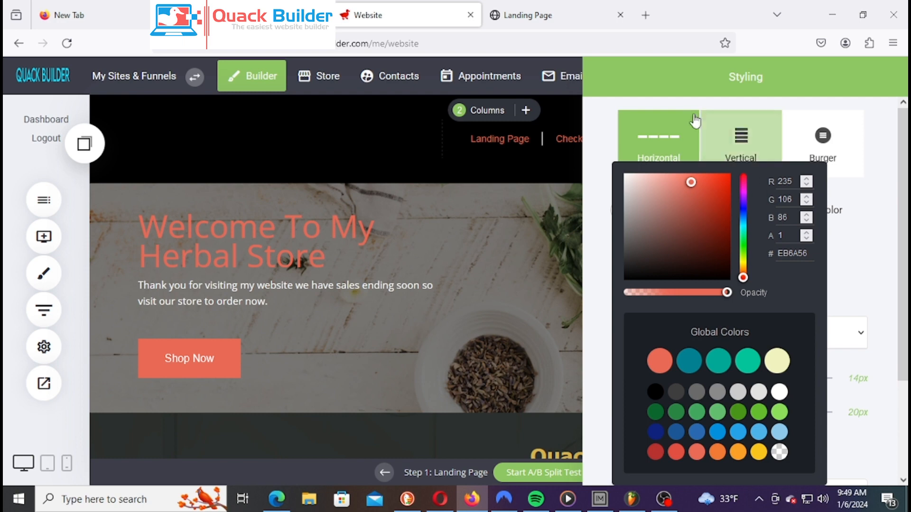
click(683, 99)
scroll(773, 273, down, 3)
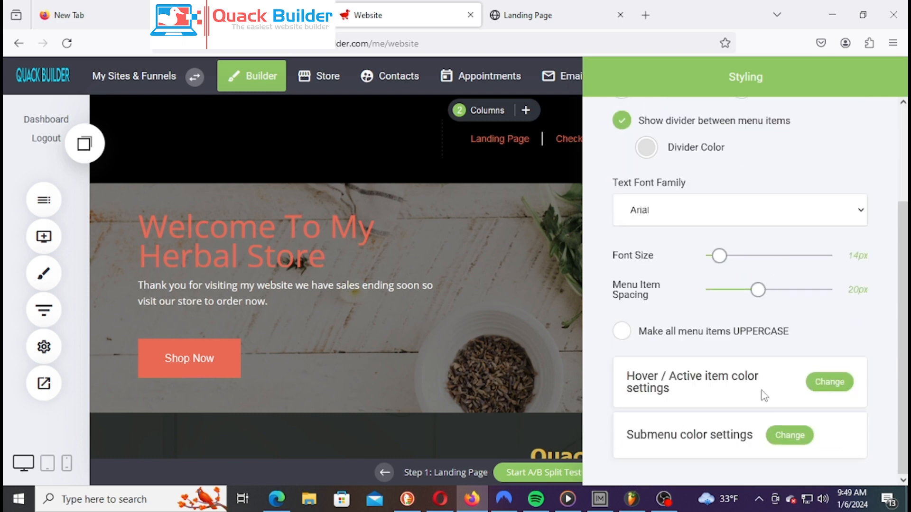
Make hovered and active menu text teal (#028090) and save the page
click(826, 381)
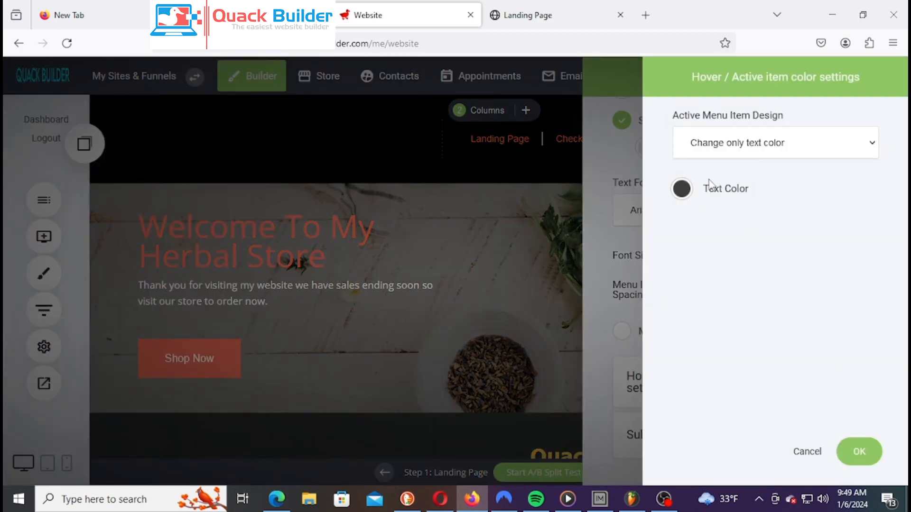
click(682, 192)
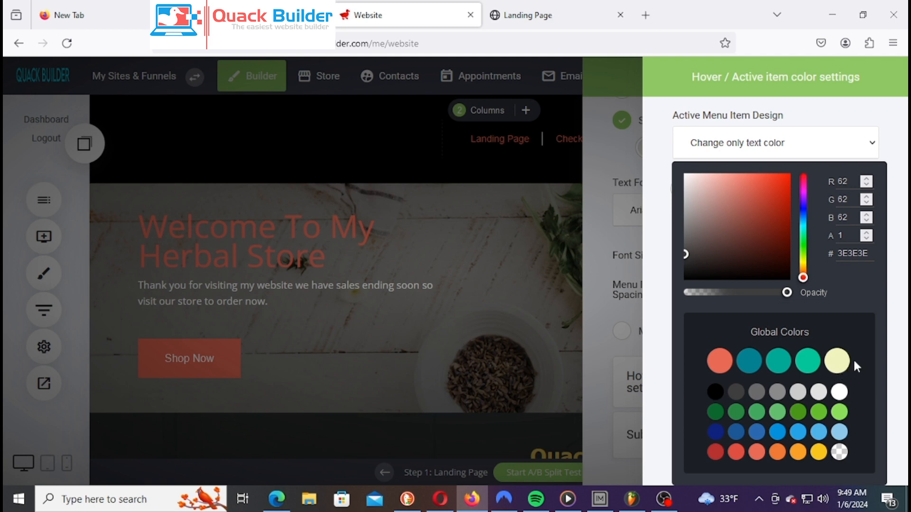
click(749, 361)
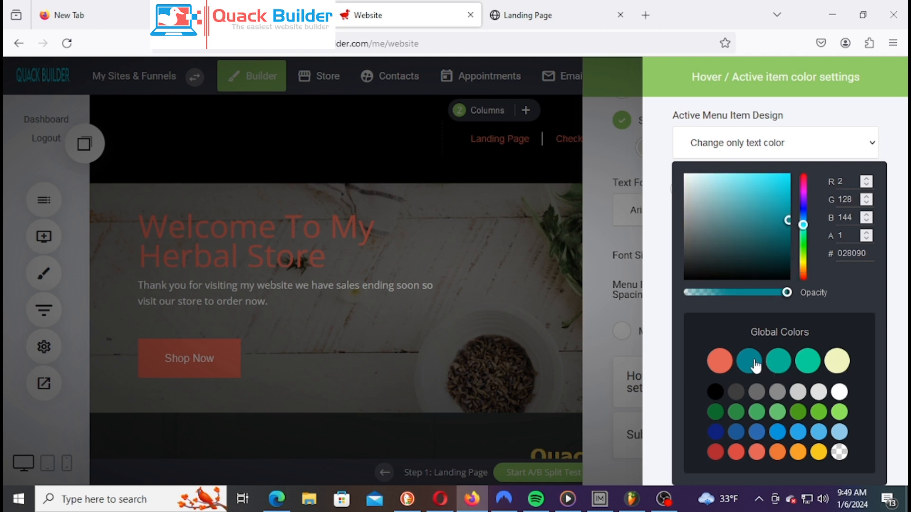
click(663, 237)
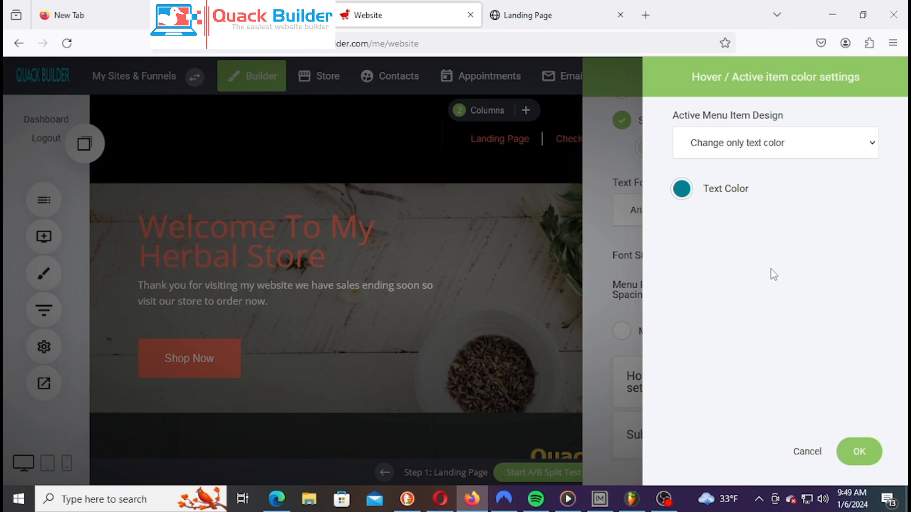
click(873, 452)
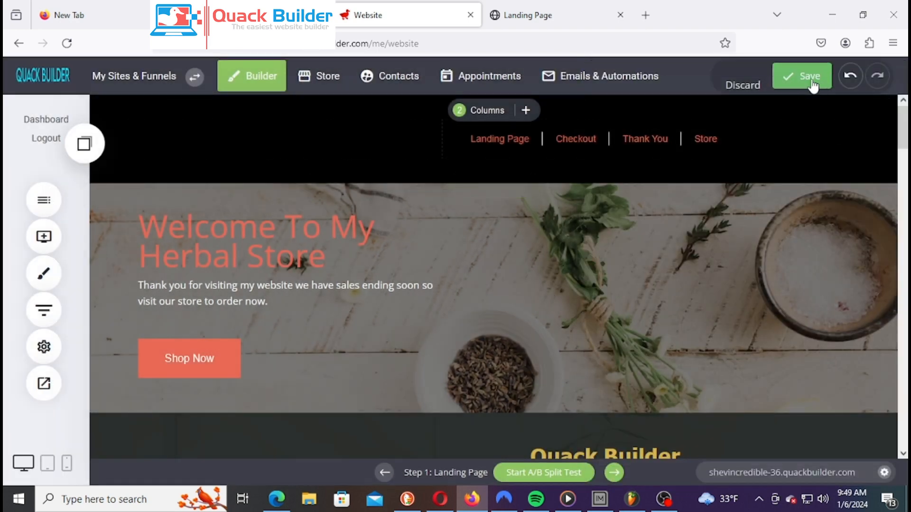
click(812, 81)
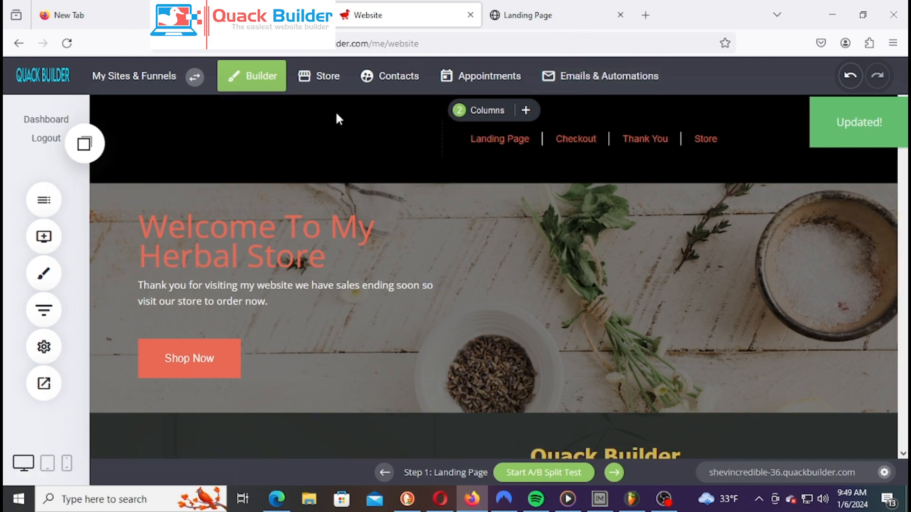
click(554, 14)
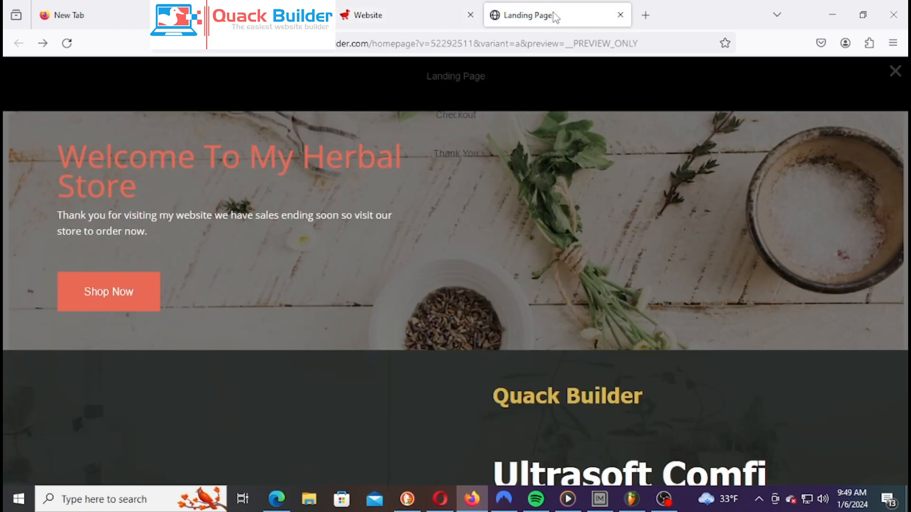
right_click(554, 13)
click(612, 56)
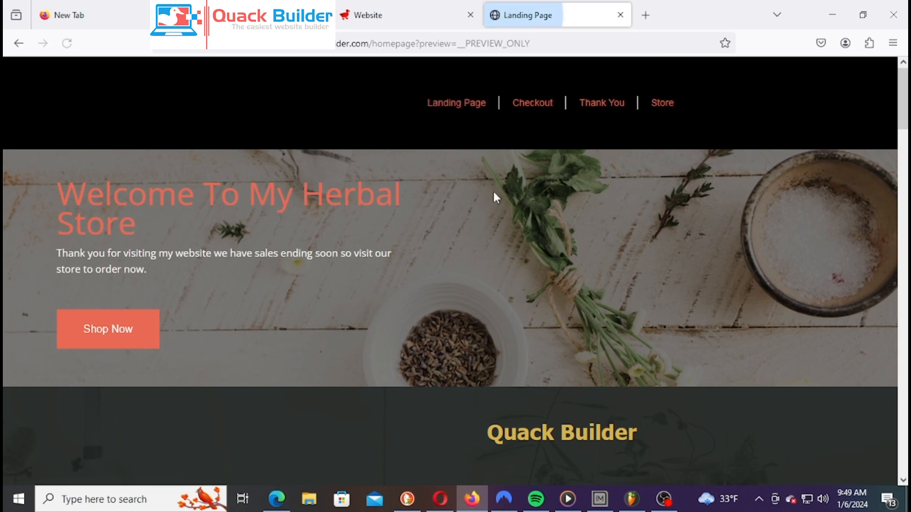
click(533, 104)
right_click(526, 67)
click(541, 81)
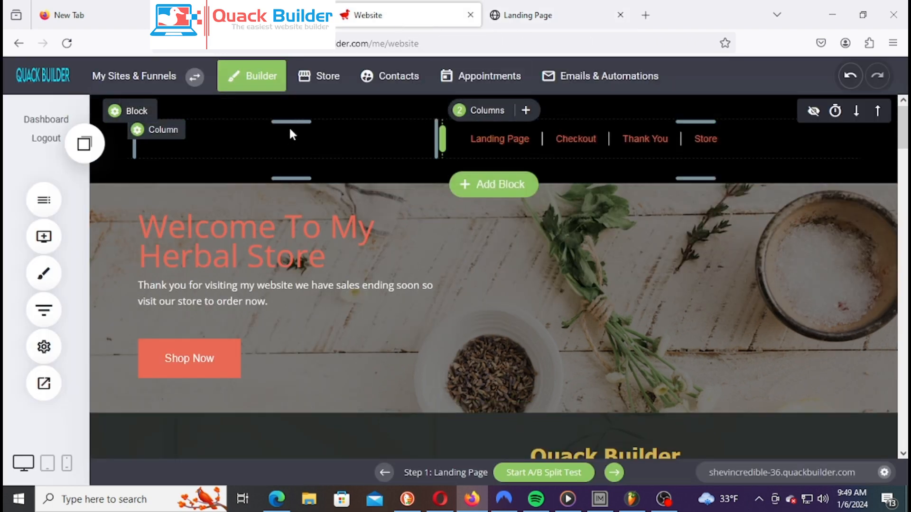
Place an Image widget in the header's left column and open its File Manager
click(44, 236)
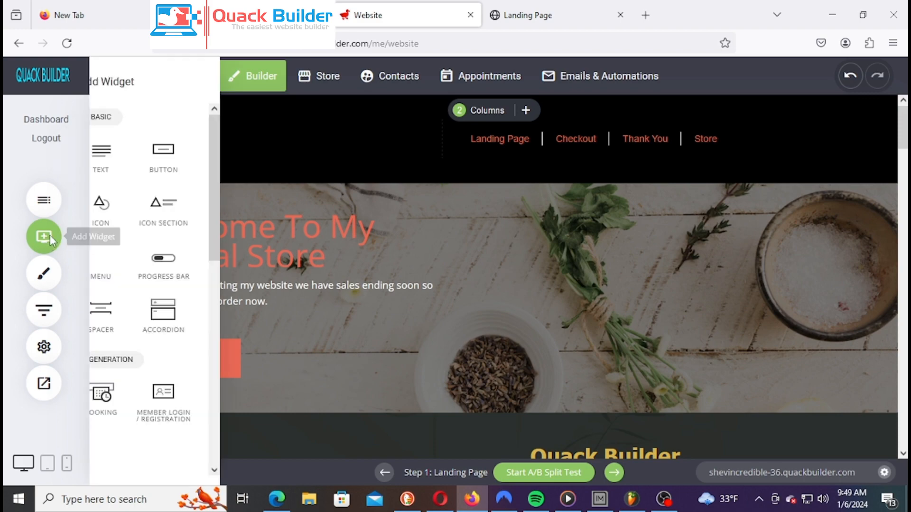
drag(143, 268, 314, 135)
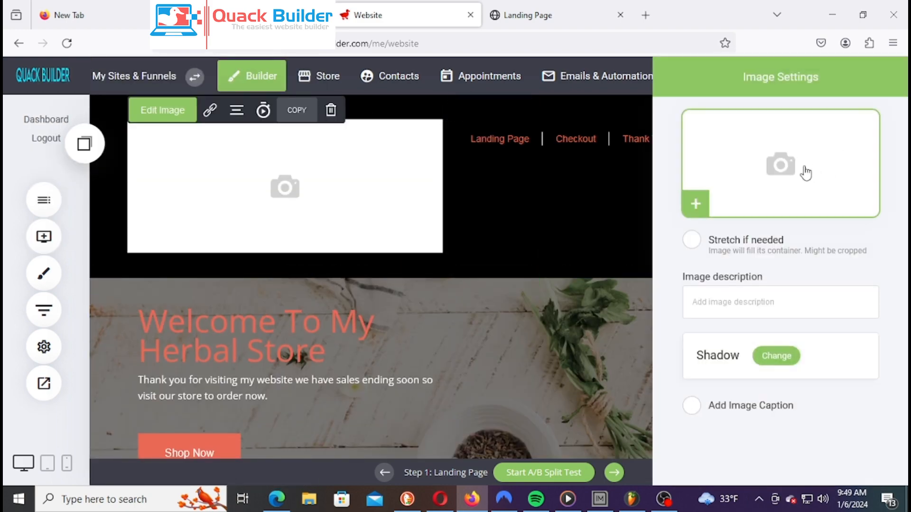
click(799, 177)
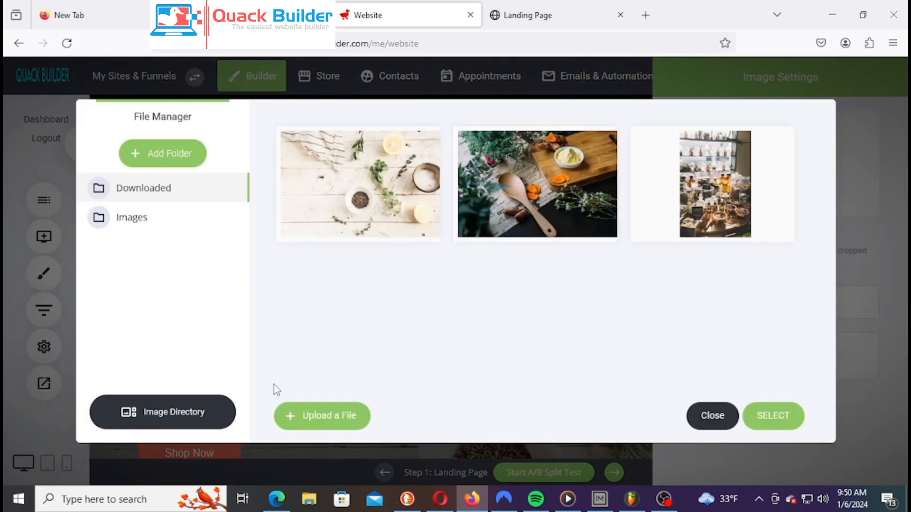
Search the online stock image directory for 'logo' and browse through the results
click(192, 420)
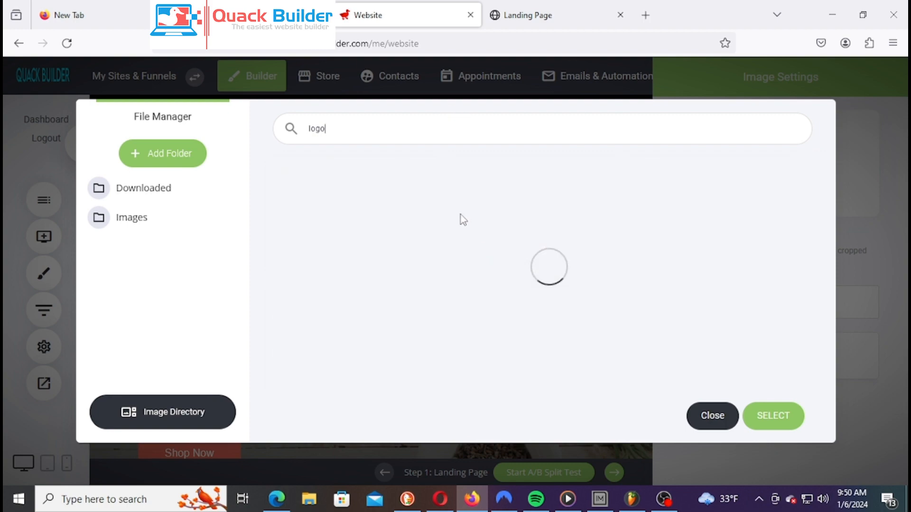
scroll(718, 289, down, 3)
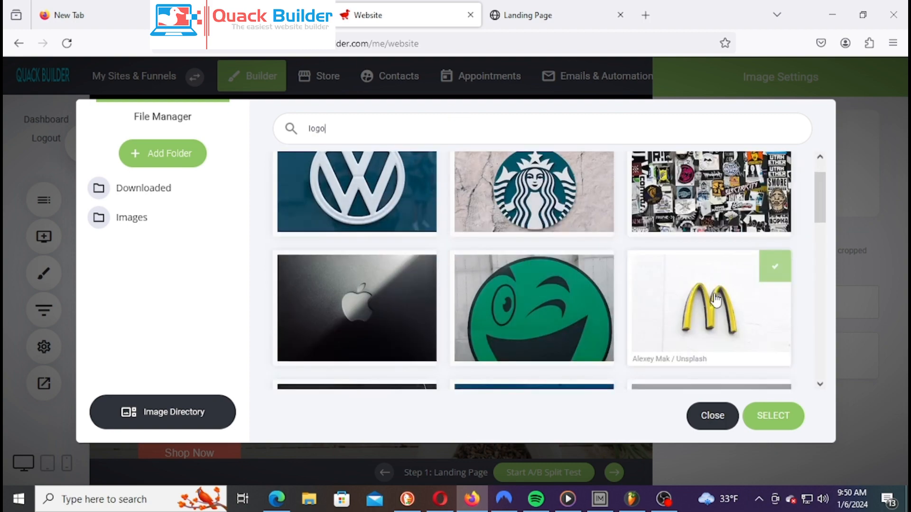
scroll(726, 287, up, 3)
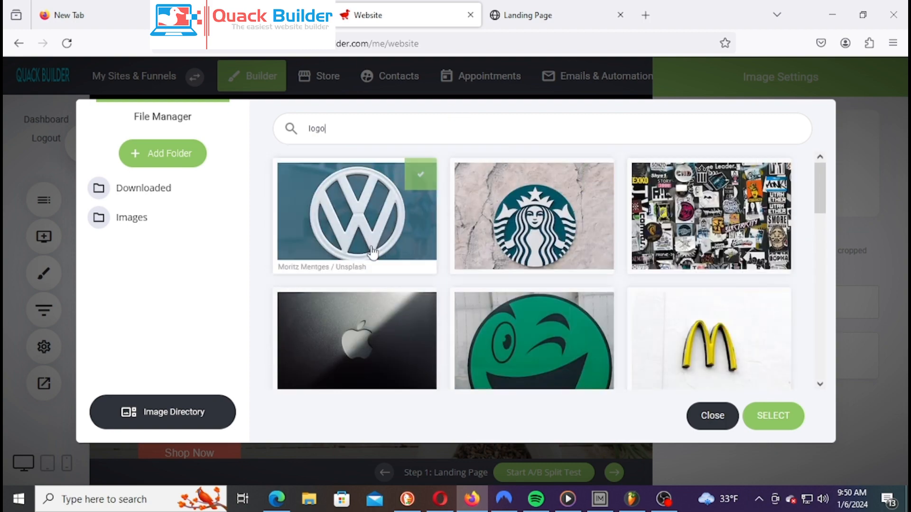
scroll(578, 261, down, 4)
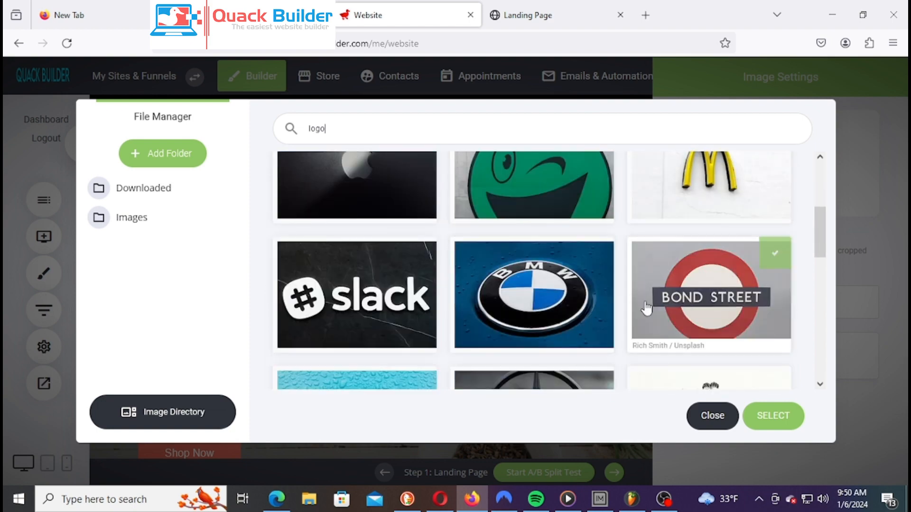
scroll(454, 323, down, 5)
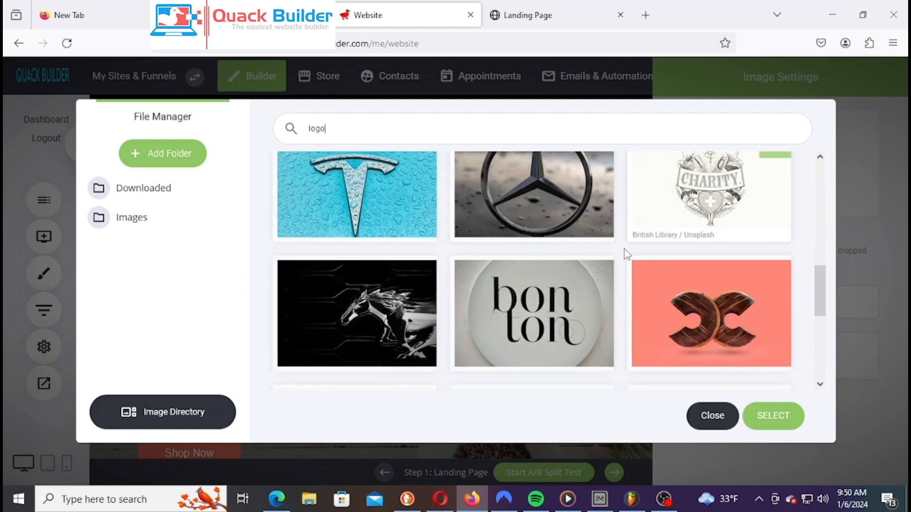
scroll(593, 265, down, 3)
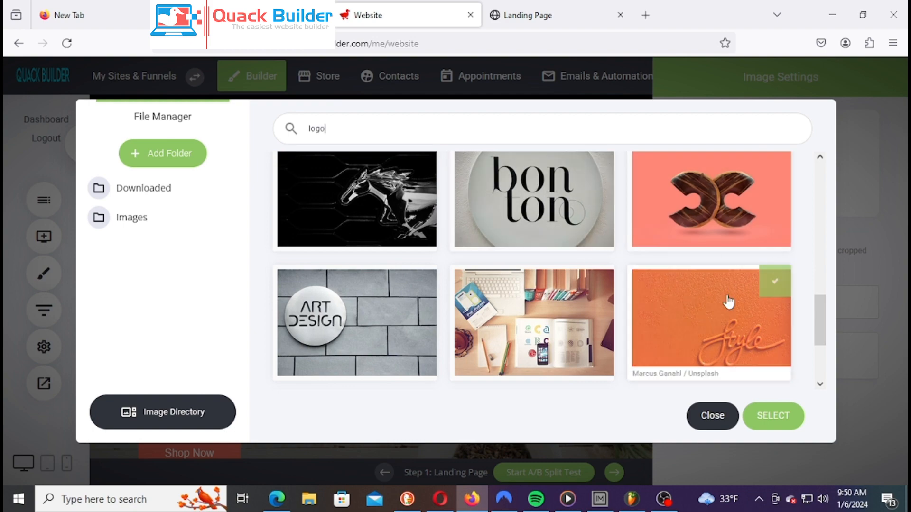
scroll(739, 289, down, 3)
scroll(742, 287, up, 2)
scroll(742, 286, down, 3)
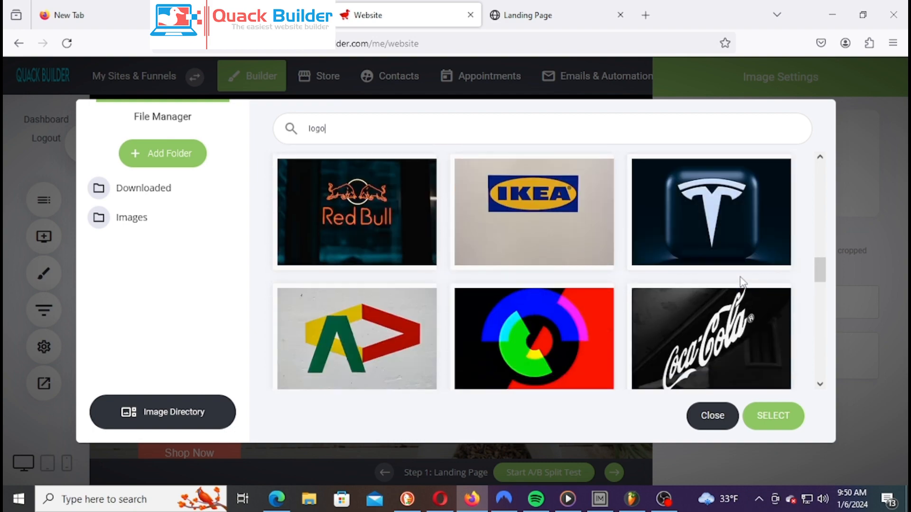
scroll(730, 249, down, 3)
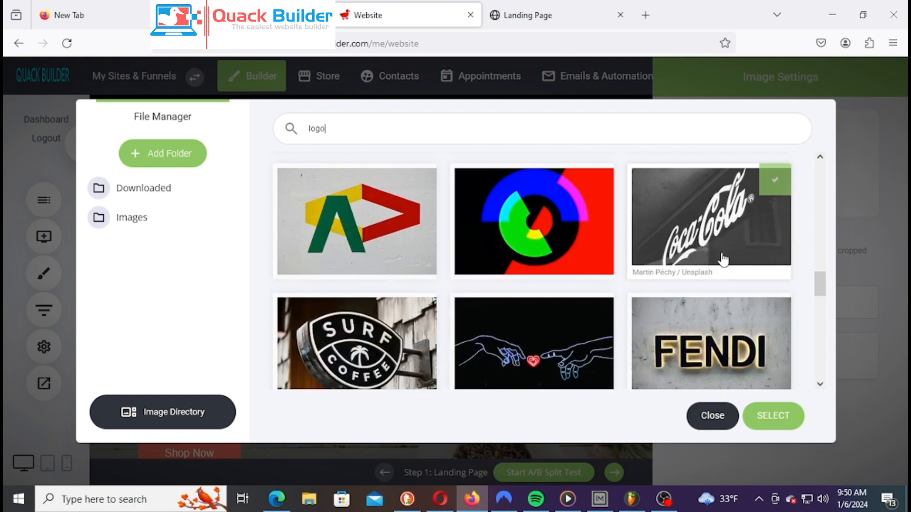
scroll(723, 259, down, 4)
scroll(728, 268, up, 3)
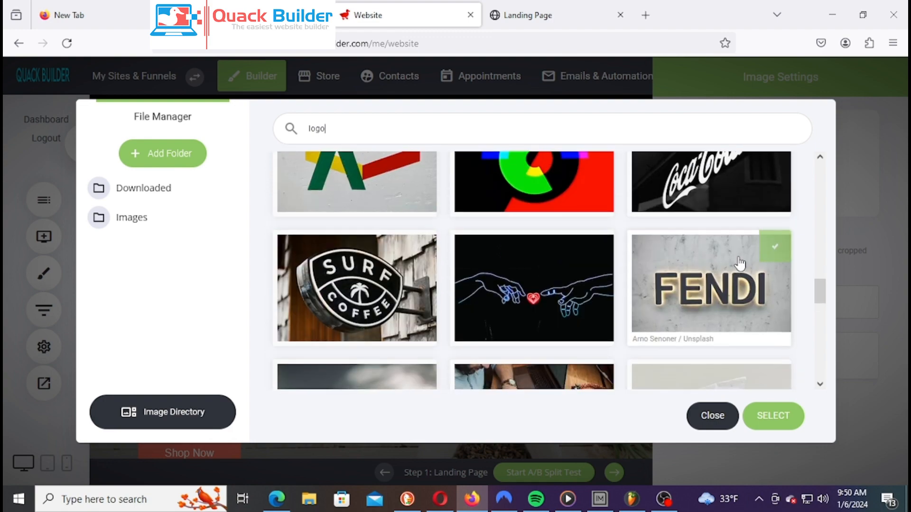
scroll(738, 254, down, 5)
scroll(758, 240, down, 4)
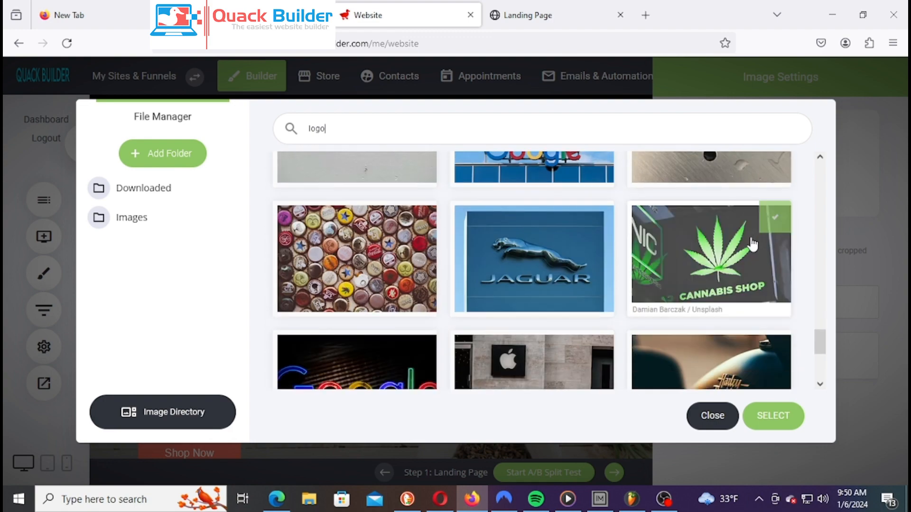
scroll(696, 260, up, 8)
scroll(698, 257, down, 3)
scroll(699, 253, down, 5)
scroll(745, 258, down, 3)
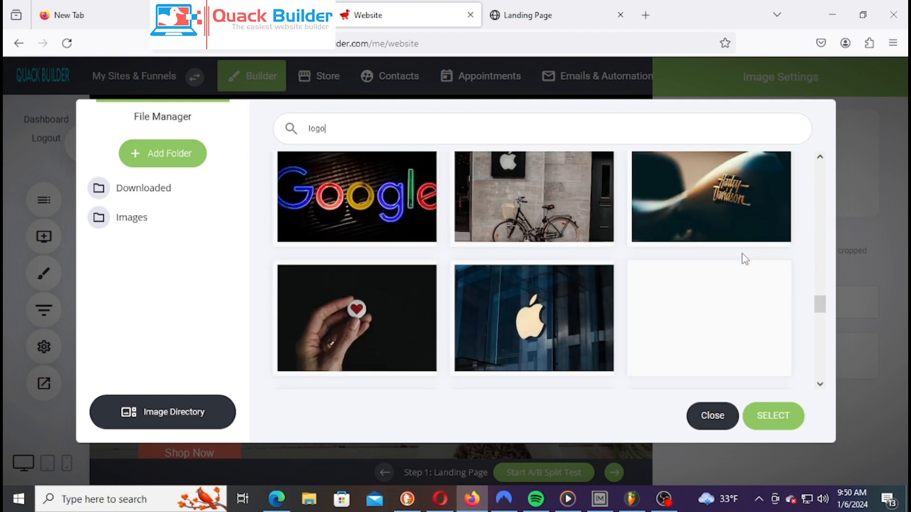
scroll(590, 294, up, 5)
scroll(589, 287, down, 3)
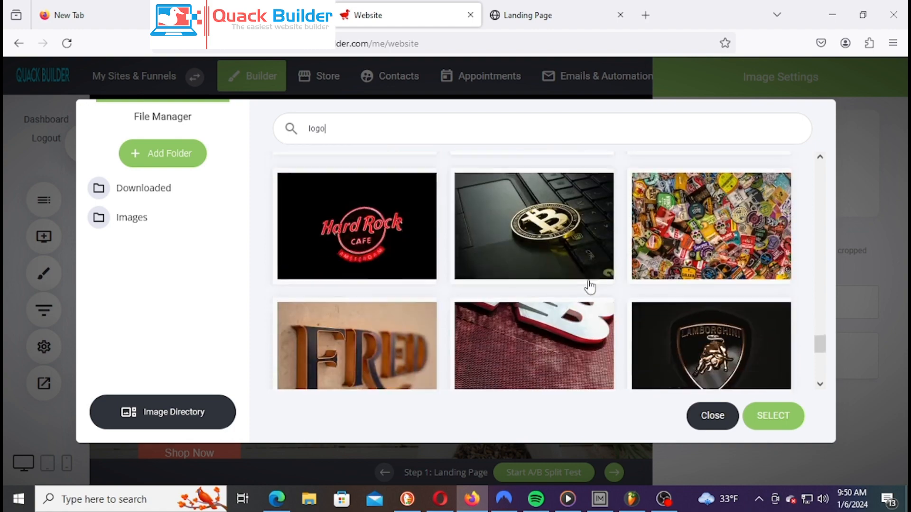
scroll(590, 356, down, 3)
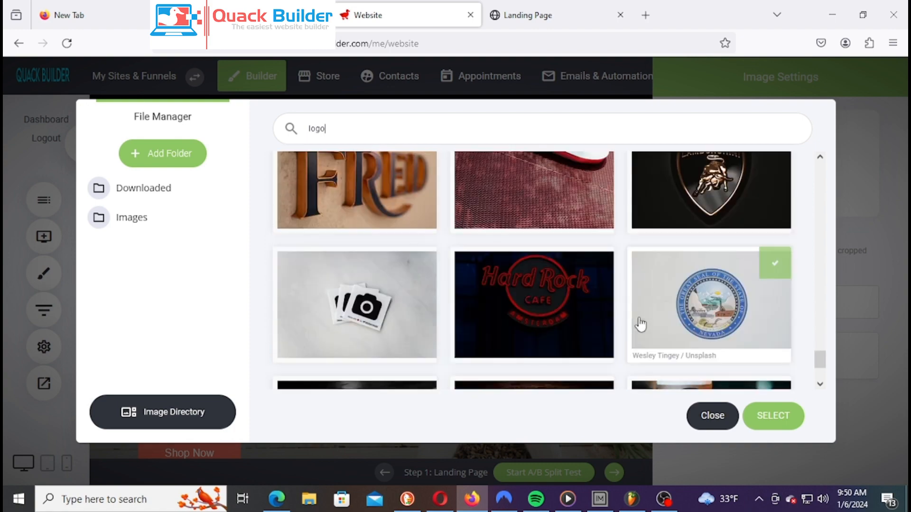
scroll(624, 314, up, 1)
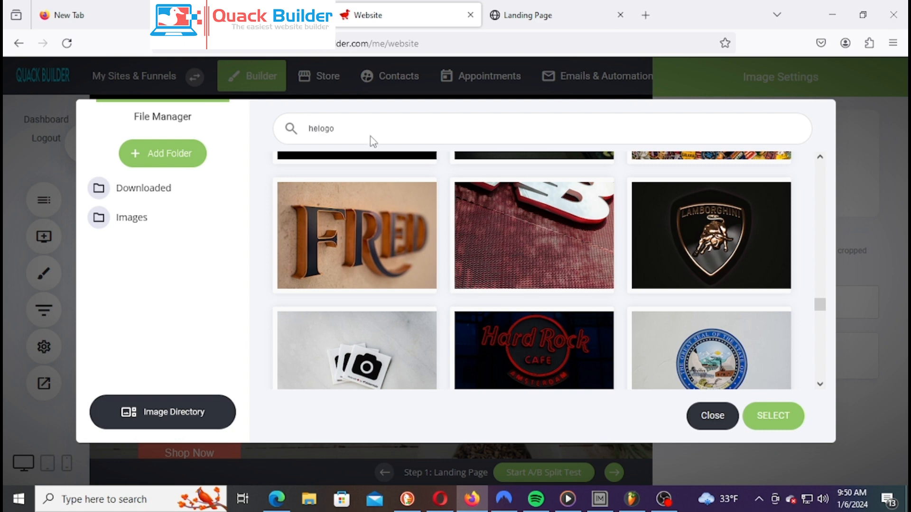
Run the 'herb logo' search and select the Supreme Court emblem photo for the header image
key(Return)
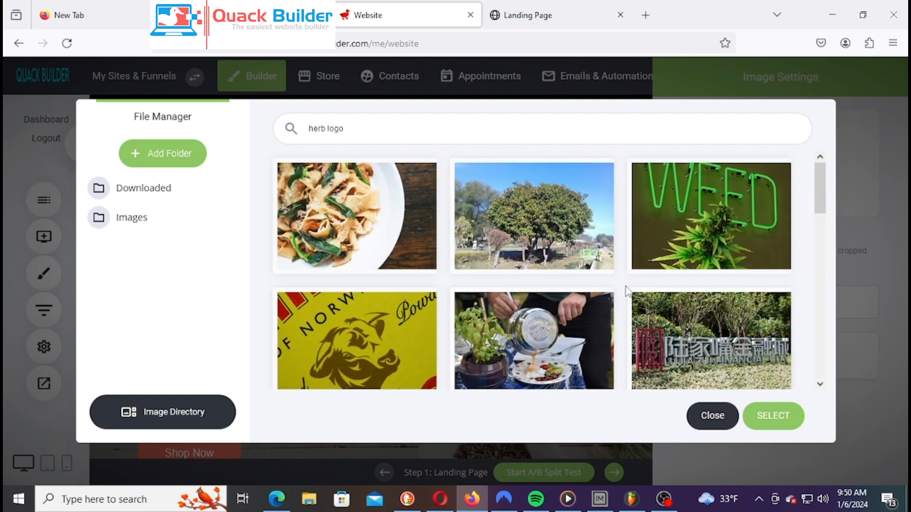
scroll(625, 322, down, 5)
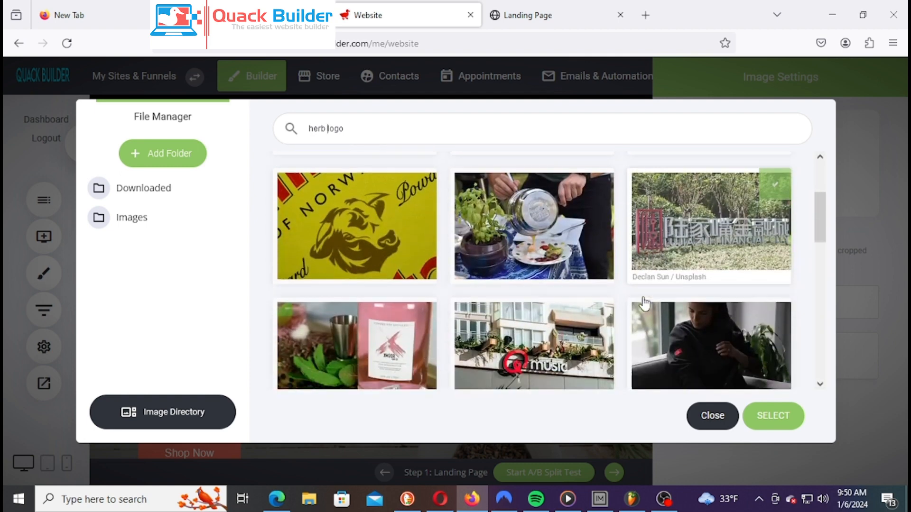
scroll(674, 294, down, 5)
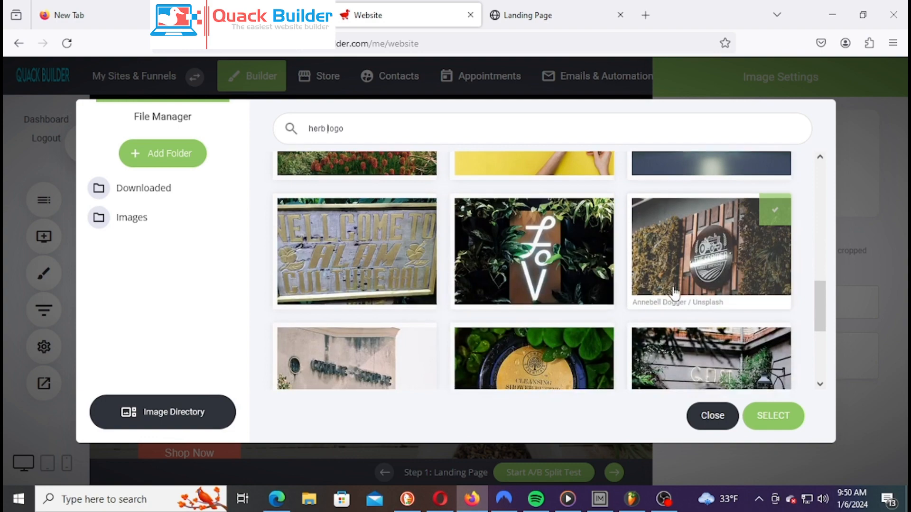
scroll(688, 308, down, 3)
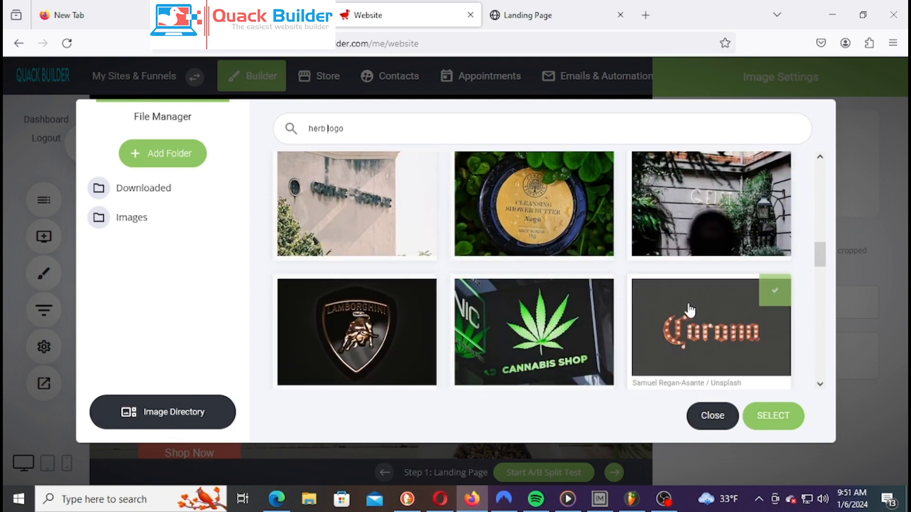
scroll(691, 309, down, 4)
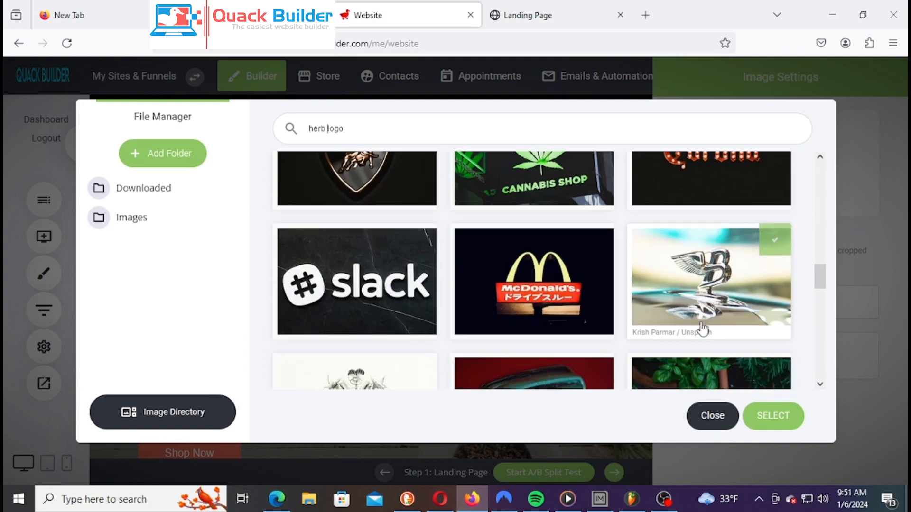
scroll(702, 330, up, 3)
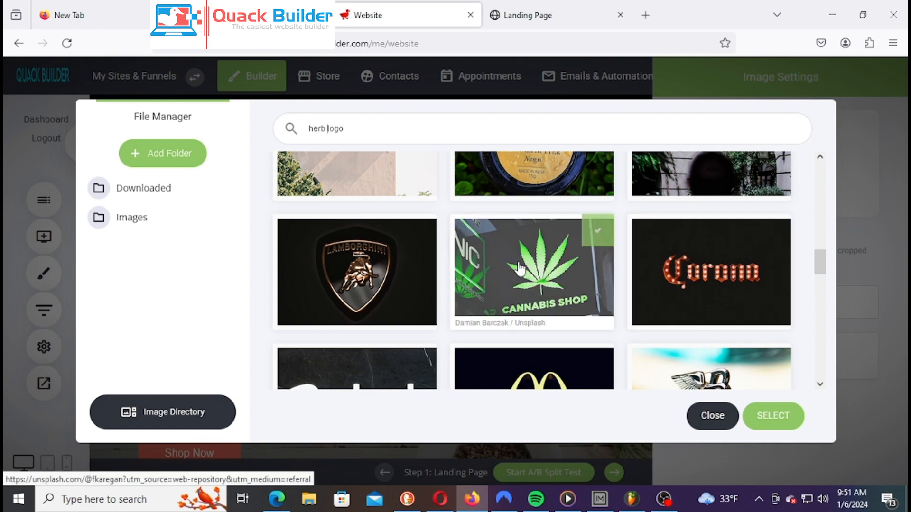
scroll(396, 284, down, 4)
scroll(674, 294, down, 3)
scroll(745, 277, down, 3)
scroll(761, 273, up, 2)
scroll(761, 273, down, 3)
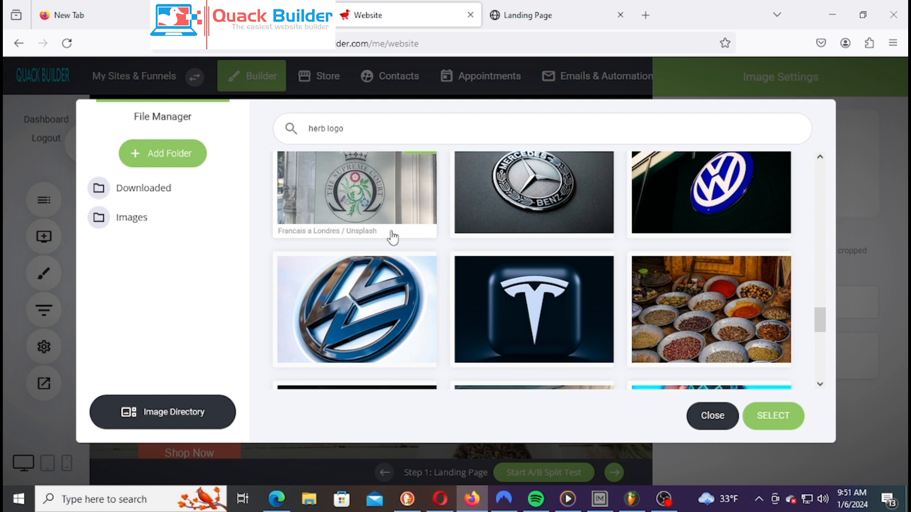
scroll(416, 206, up, 2)
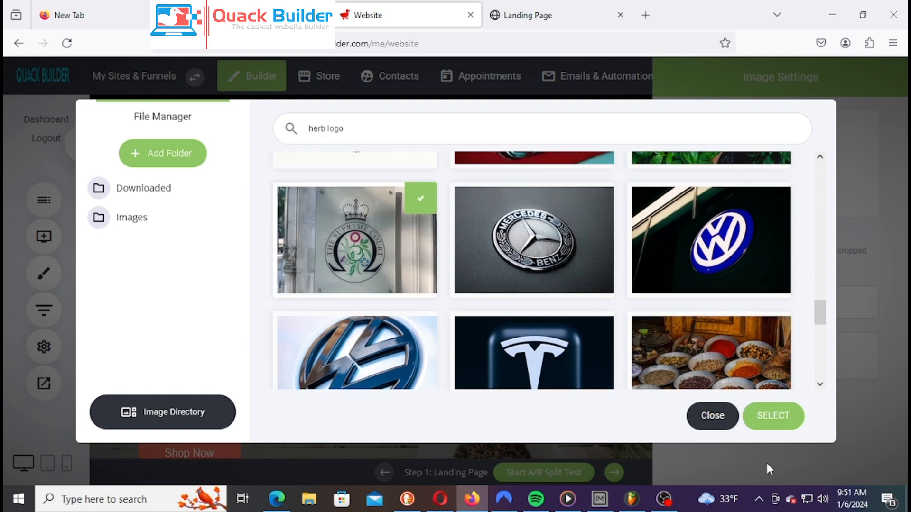
click(774, 416)
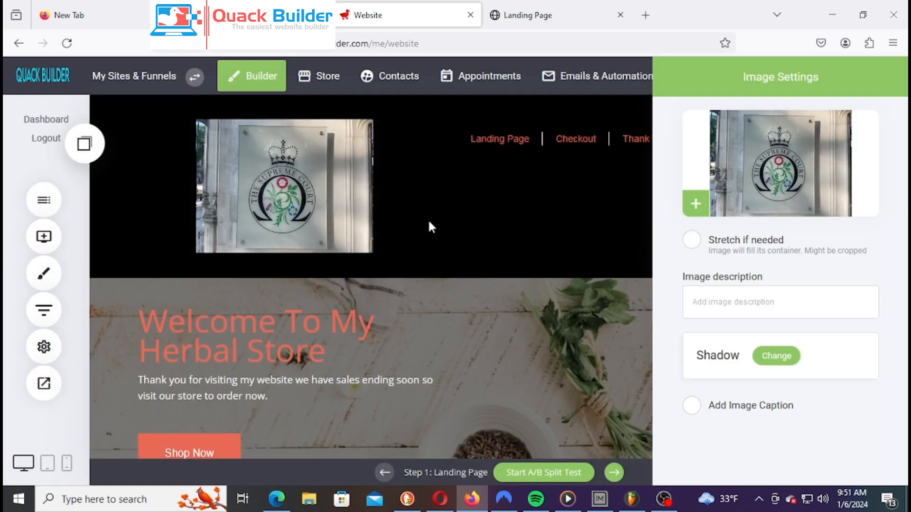
Resize the header logo to about 89px tall, keeping No shadow, and select the image
click(570, 263)
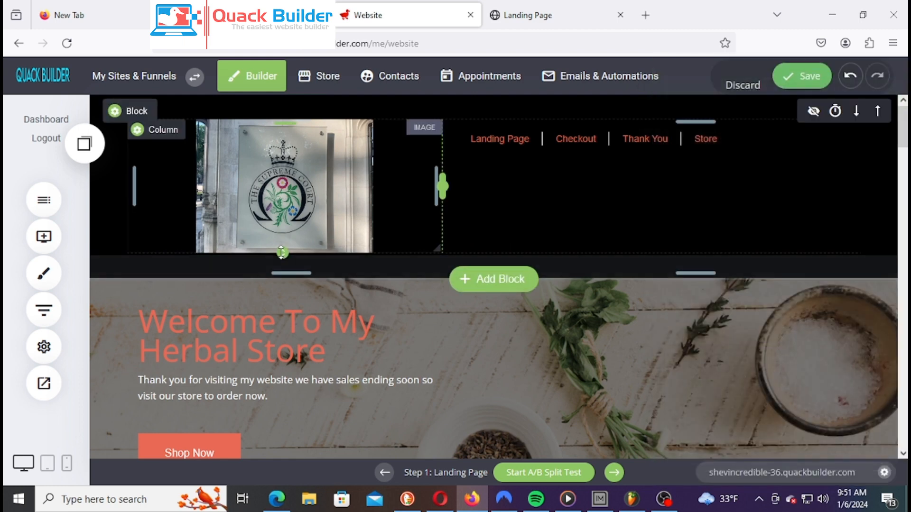
drag(284, 223, 287, 179)
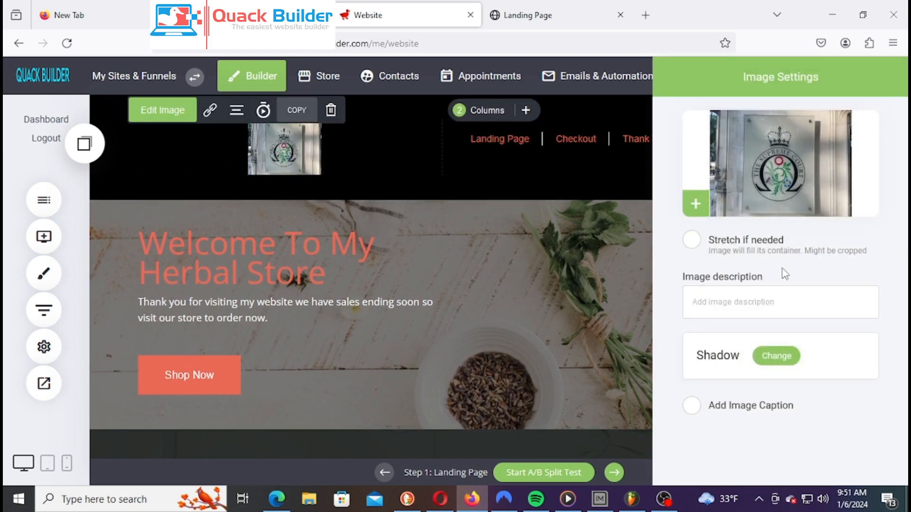
click(778, 357)
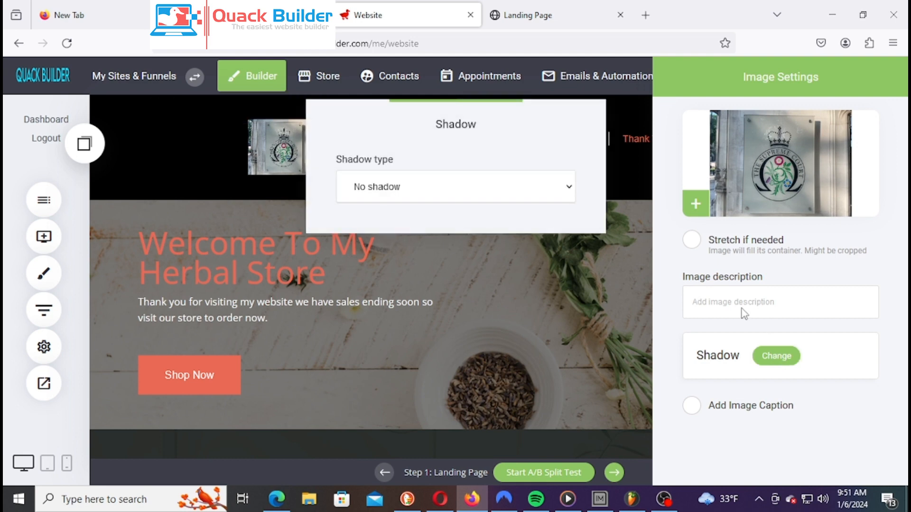
click(636, 316)
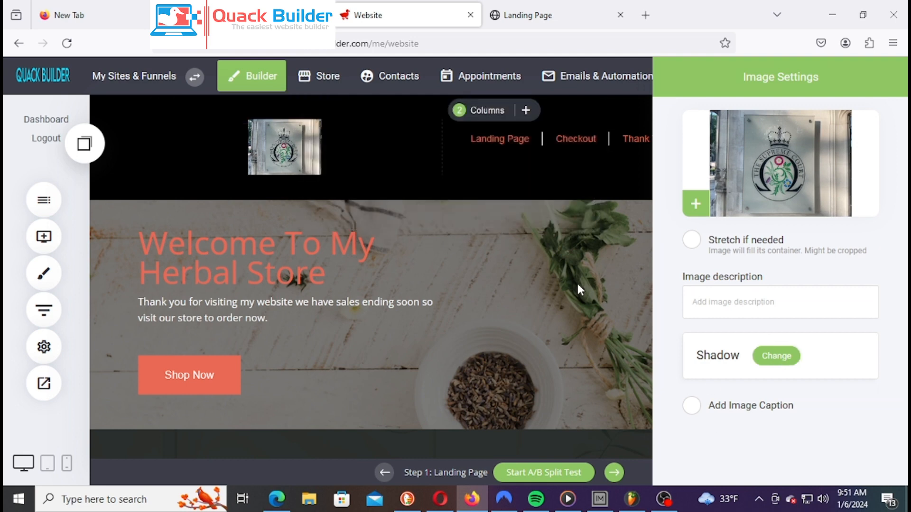
click(577, 284)
drag(282, 175, 283, 176)
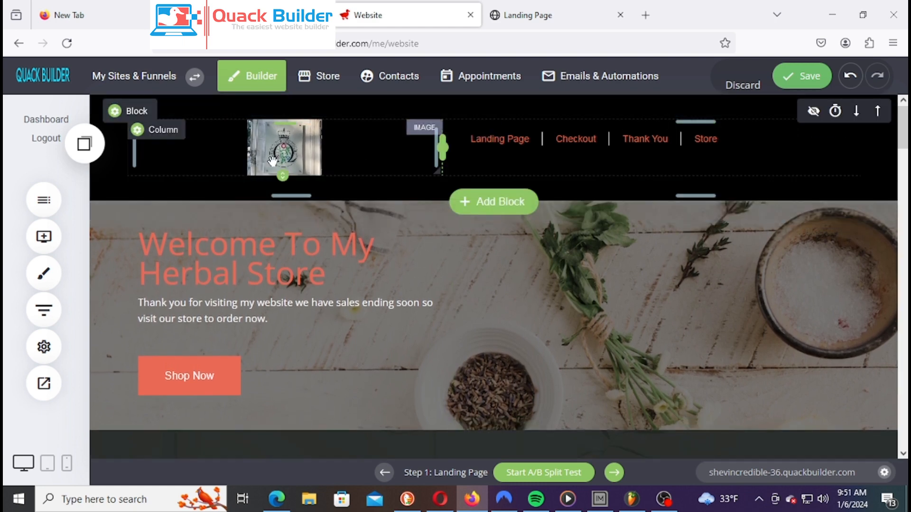
click(302, 159)
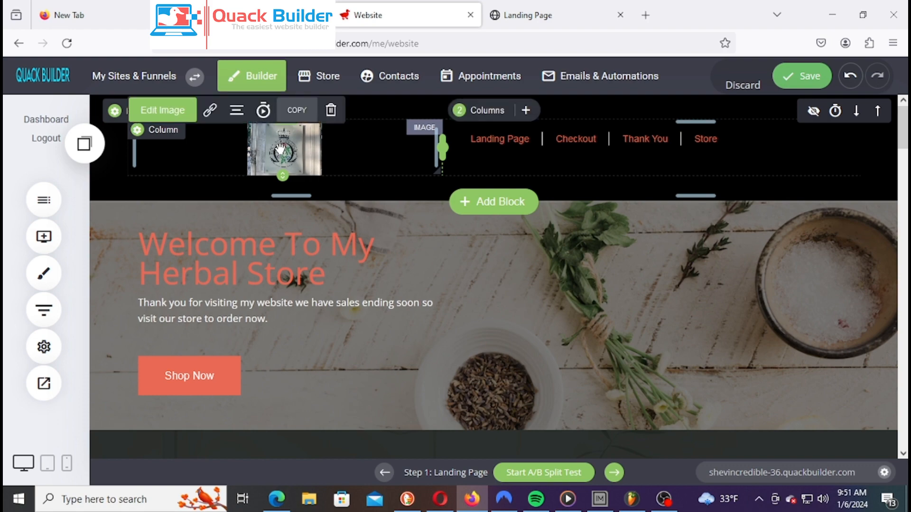
Search Unsplash stock photos for 'logo' and select the Charity crest image as the header logo
click(810, 201)
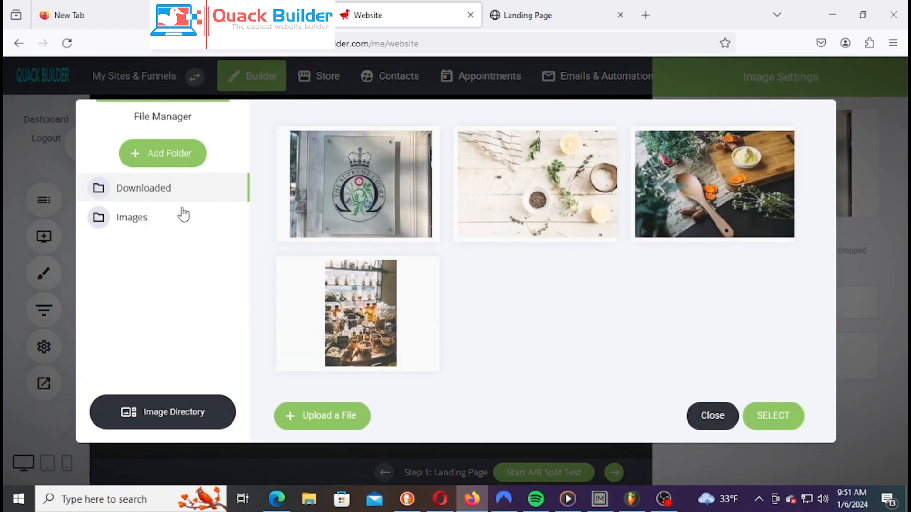
click(196, 424)
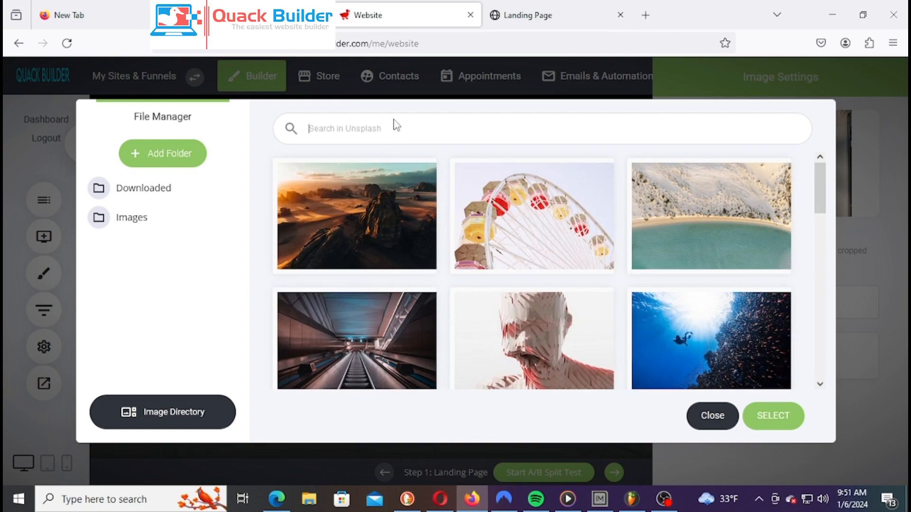
text(logo)
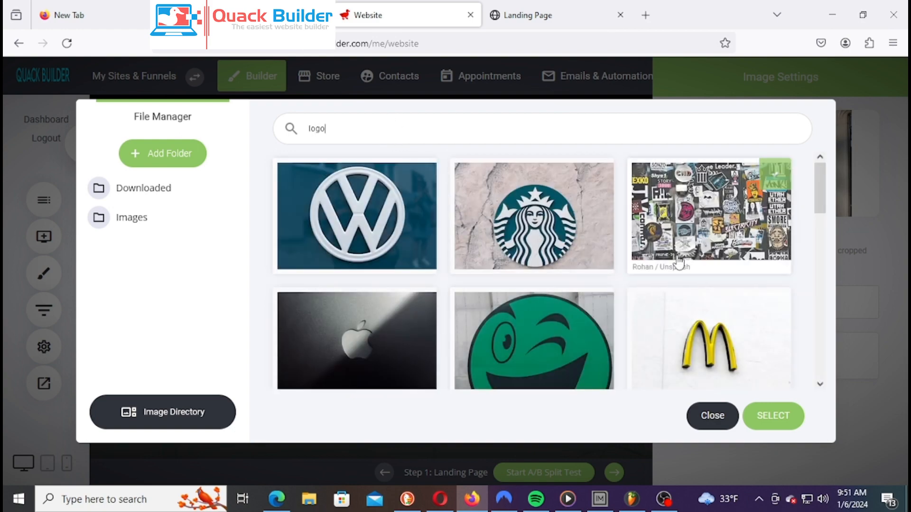
scroll(734, 278, down, 3)
scroll(734, 280, down, 3)
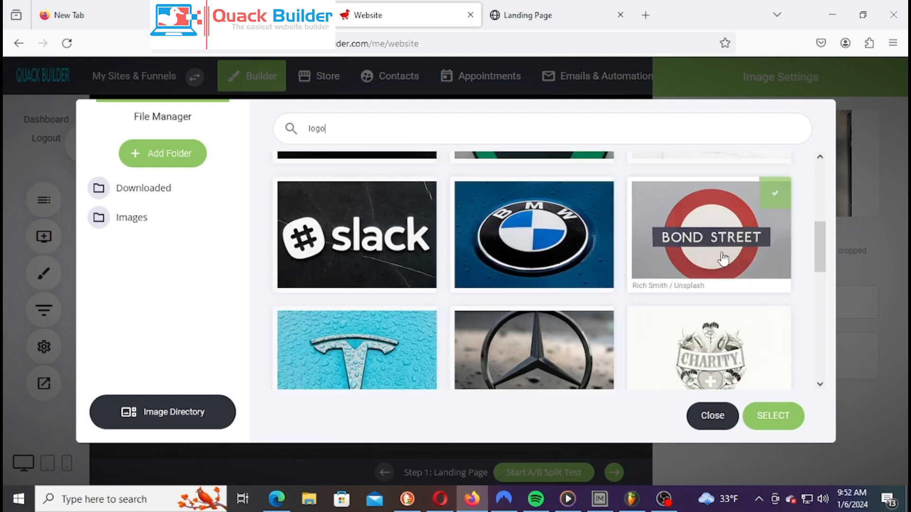
scroll(718, 262, down, 3)
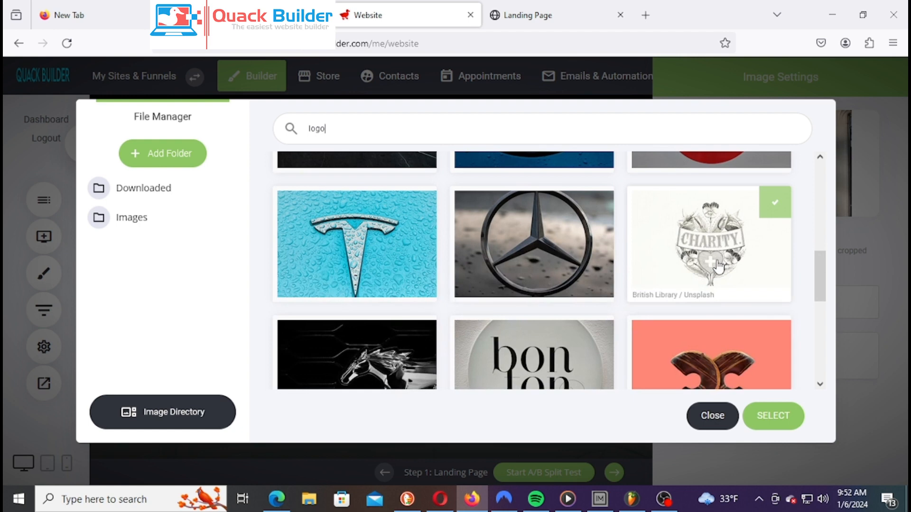
click(505, 256)
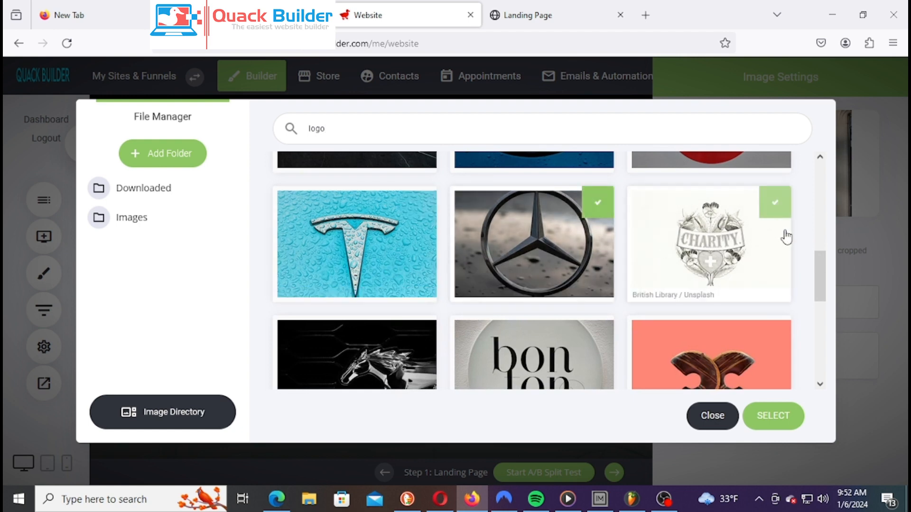
click(737, 256)
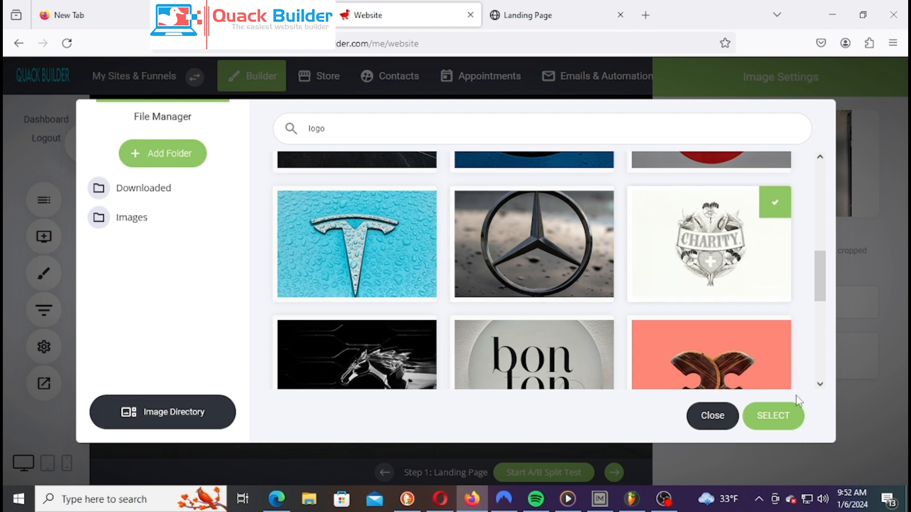
click(792, 431)
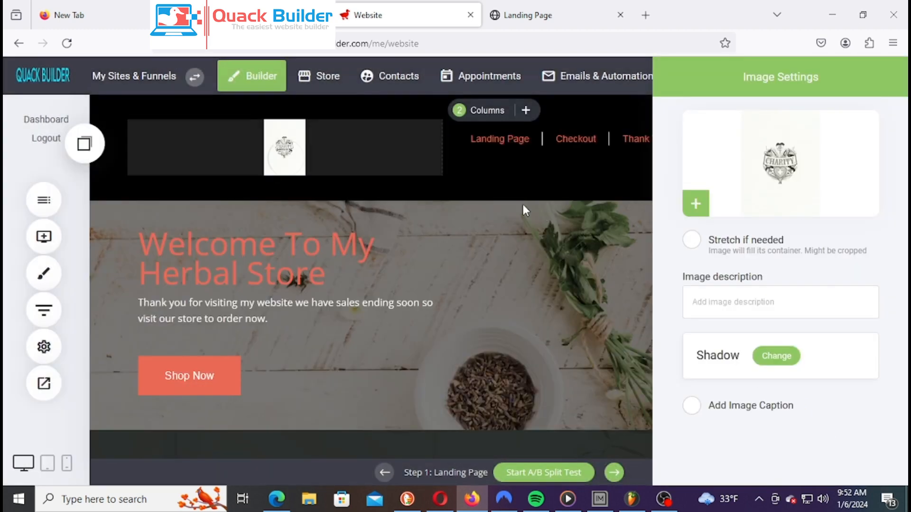
Make the header logo taller by extending its bottom edge
click(350, 168)
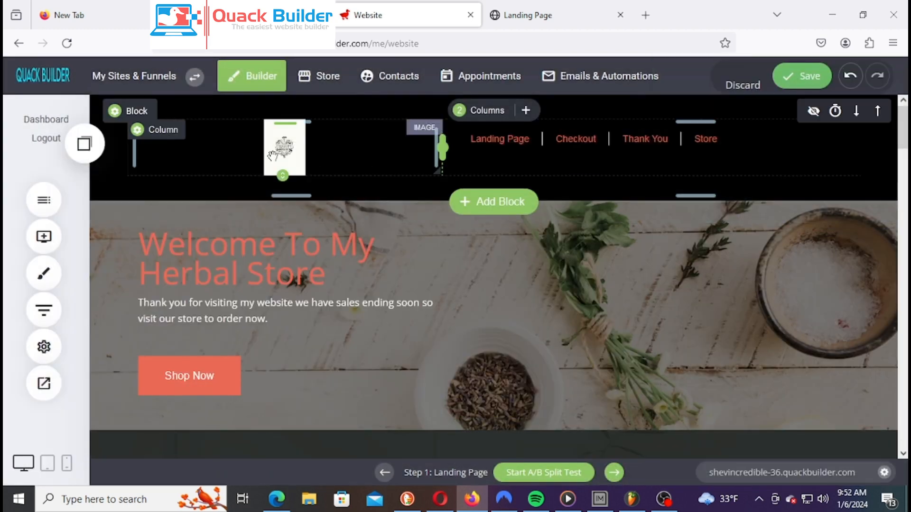
drag(284, 175, 284, 190)
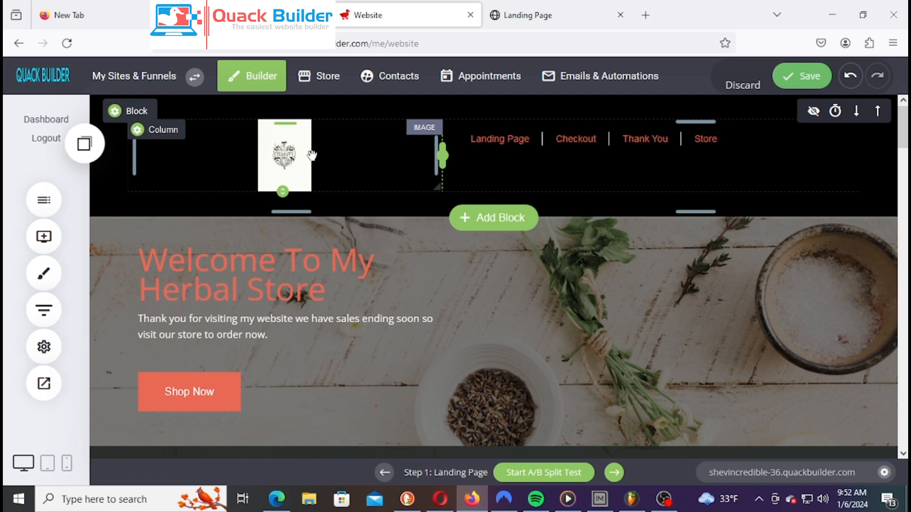
click(276, 143)
Push the menu links lower in the black header and save the changes
click(542, 154)
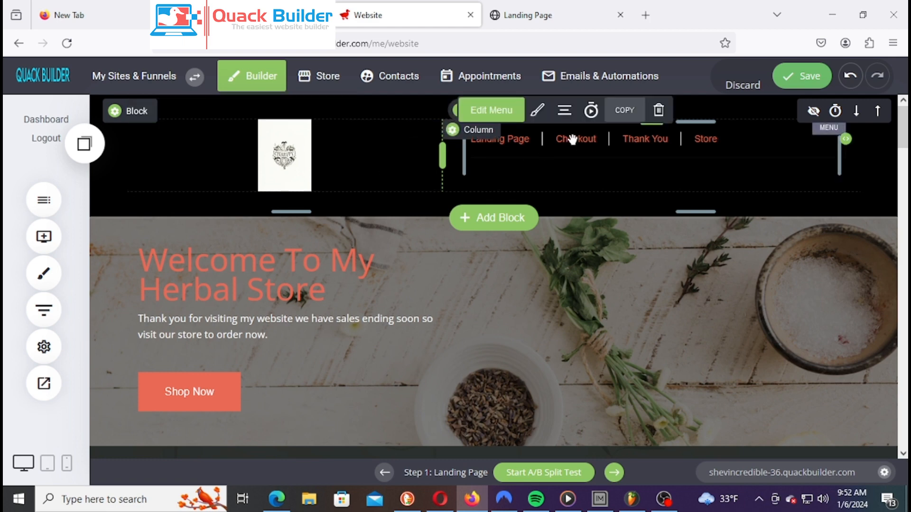
click(707, 165)
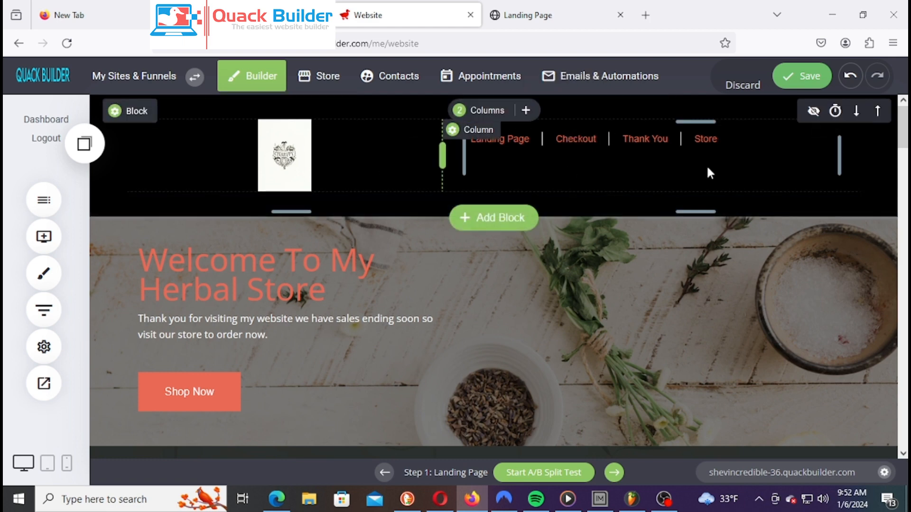
drag(646, 122, 646, 139)
click(800, 79)
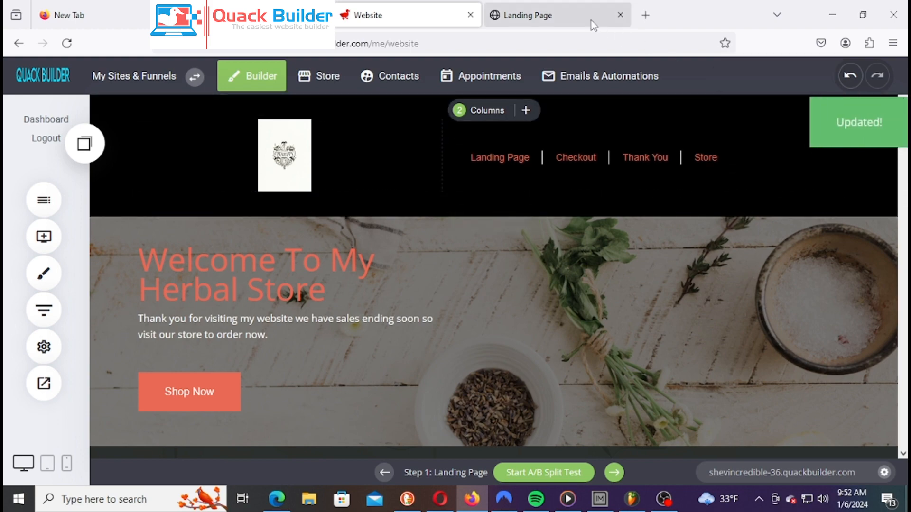
click(559, 21)
right_click(558, 20)
Reload the Landing Page preview and scroll through it to check the crest logo and menu links
click(588, 59)
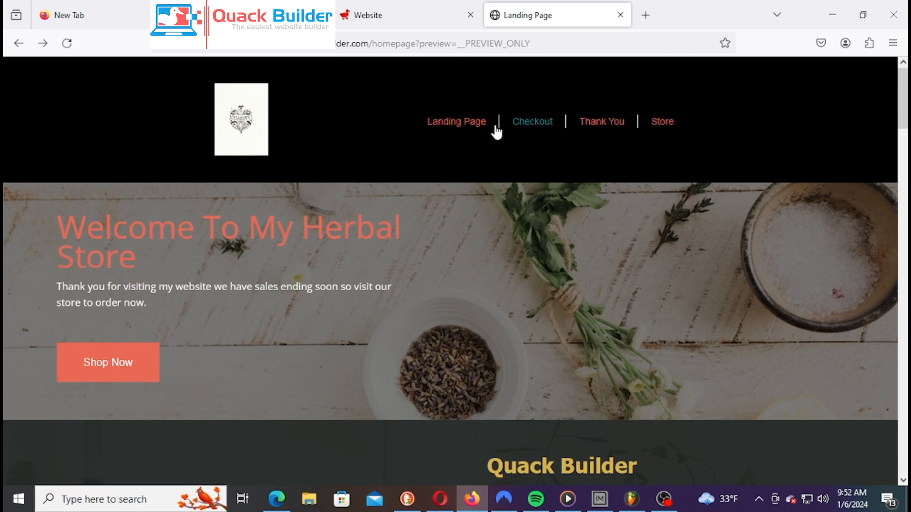
scroll(601, 145, down, 7)
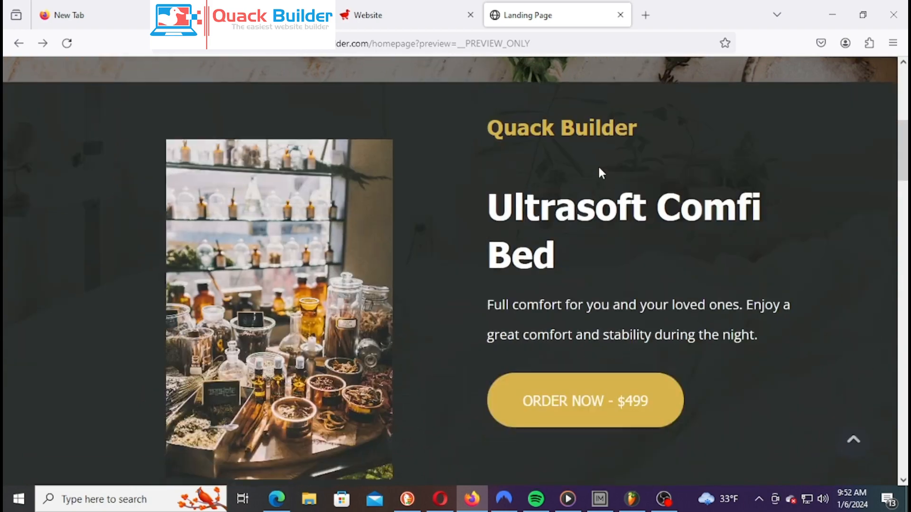
scroll(599, 169, up, 7)
scroll(607, 171, down, 7)
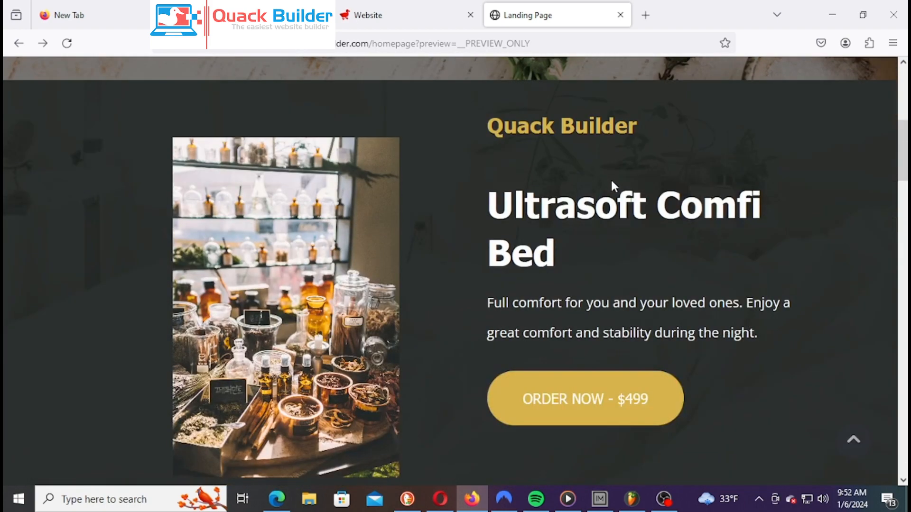
scroll(611, 179, up, 7)
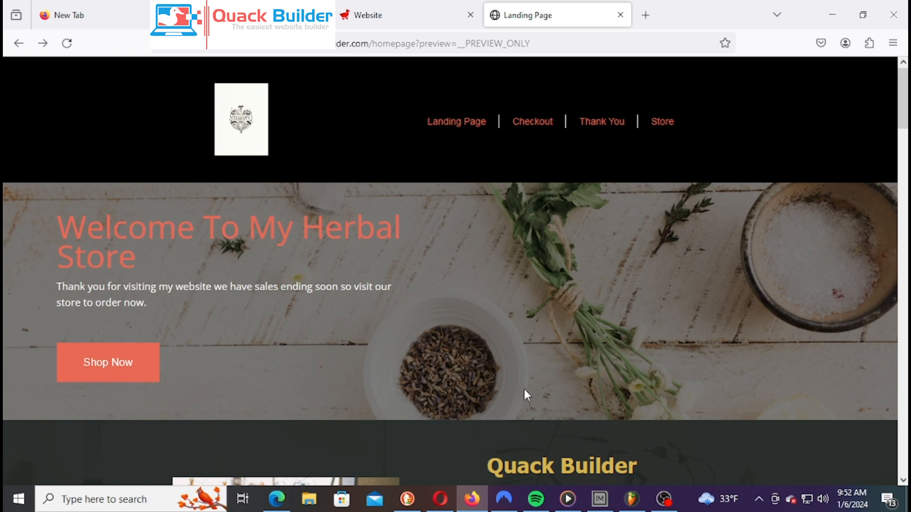
scroll(544, 322, down, 5)
scroll(544, 325, up, 5)
scroll(545, 333, down, 8)
scroll(546, 345, up, 2)
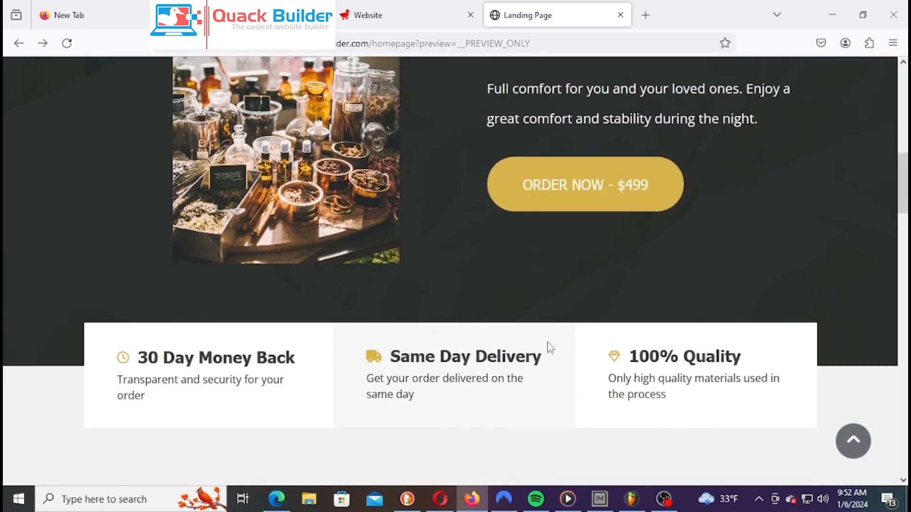
scroll(550, 347, down, 3)
scroll(549, 333, down, 5)
scroll(550, 329, up, 10)
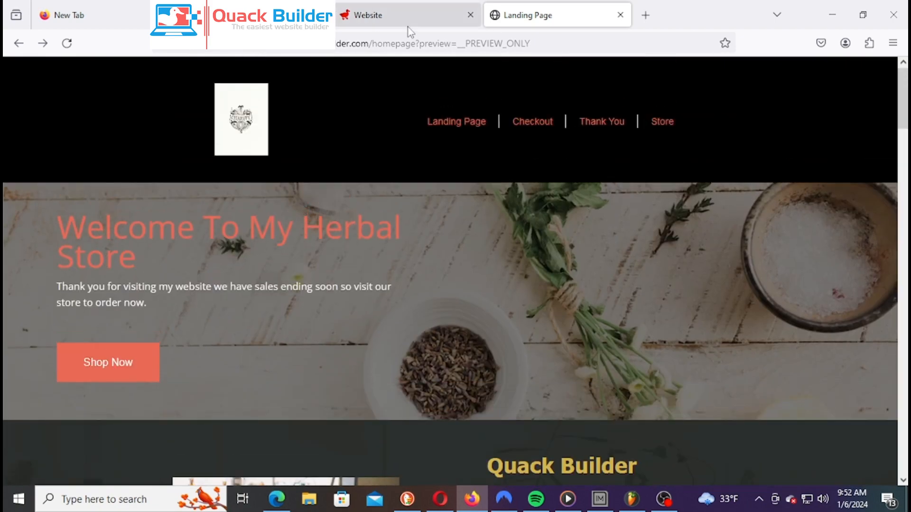
click(410, 24)
Add 64px of space below the Welcome section and save
scroll(521, 228, down, 5)
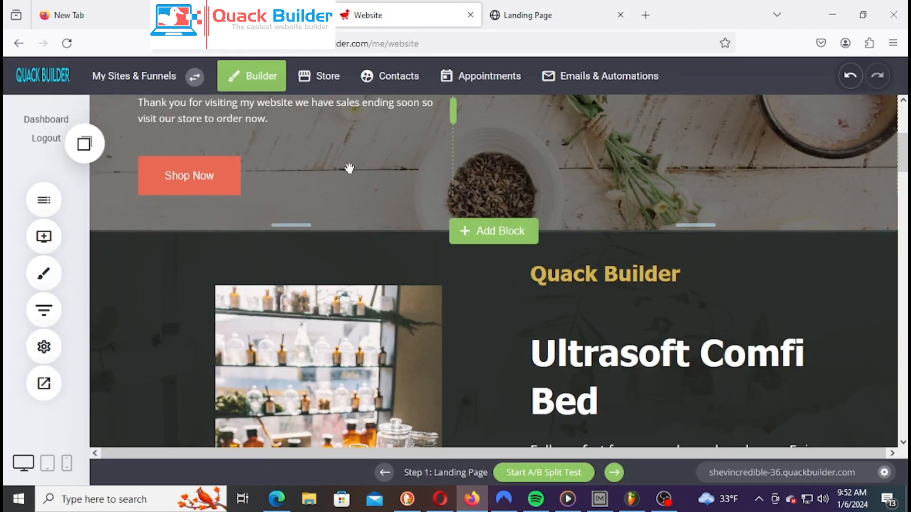
scroll(531, 246, down, 10)
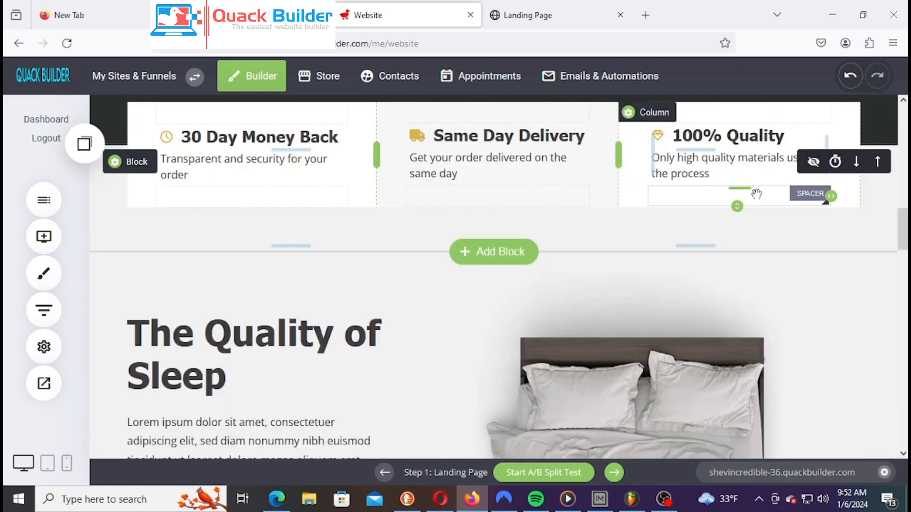
scroll(736, 204, up, 6)
scroll(736, 204, up, 6)
scroll(728, 272, down, 3)
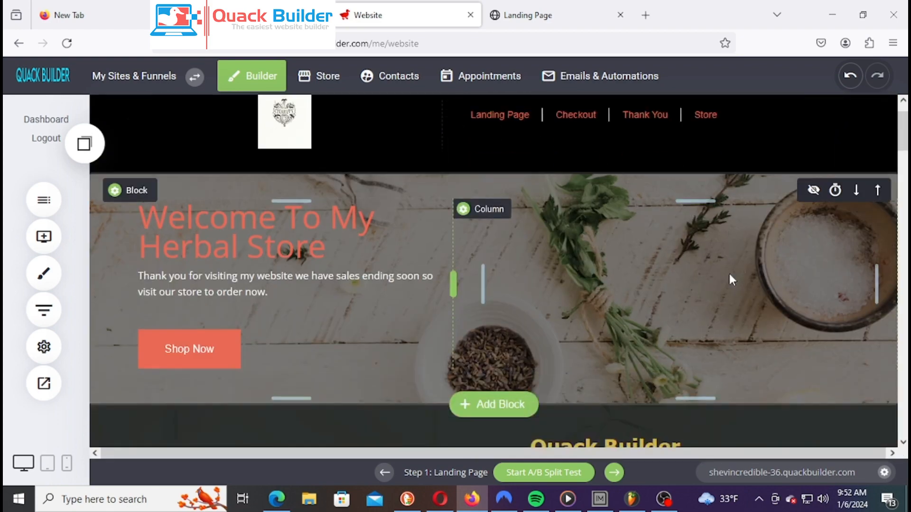
drag(379, 283, 382, 299)
click(802, 76)
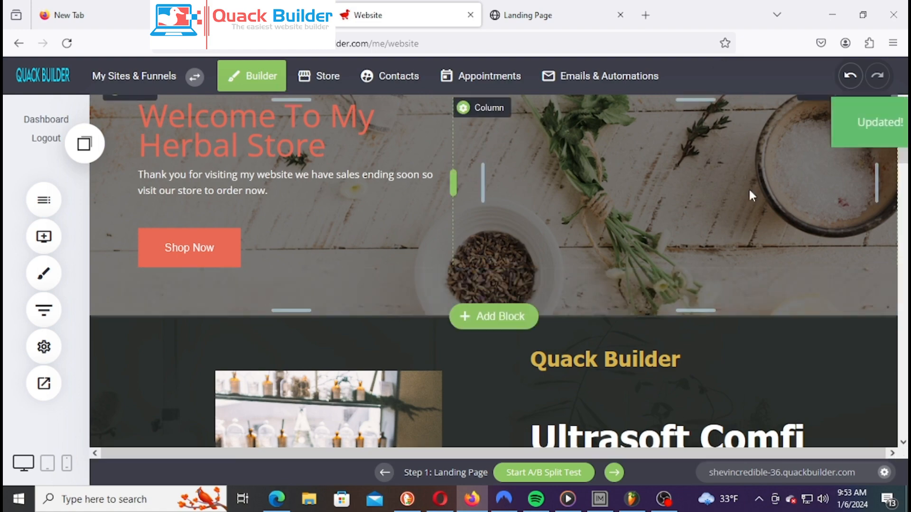
Open the image settings for the bed photo in The Quality of Sleep section
scroll(748, 190, down, 10)
scroll(664, 213, down, 5)
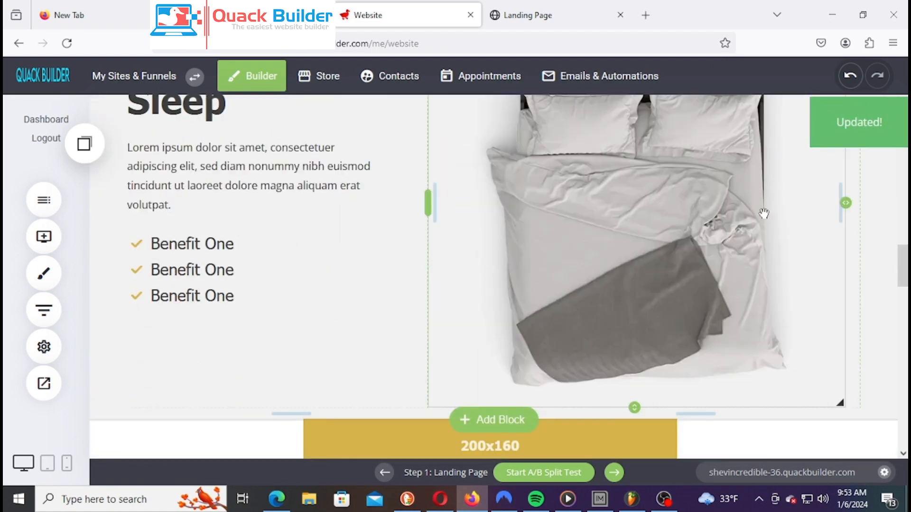
scroll(702, 266, up, 4)
scroll(702, 271, down, 1)
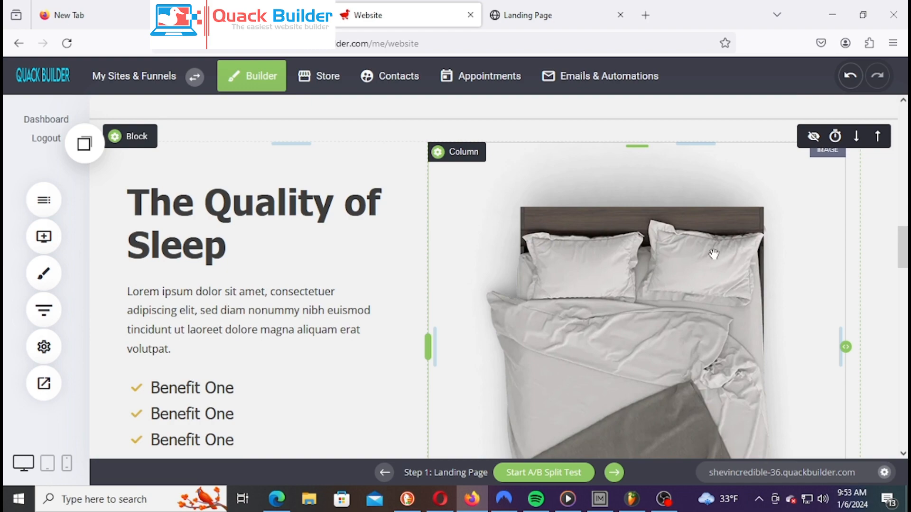
scroll(714, 247, down, 3)
scroll(702, 256, up, 3)
click(673, 265)
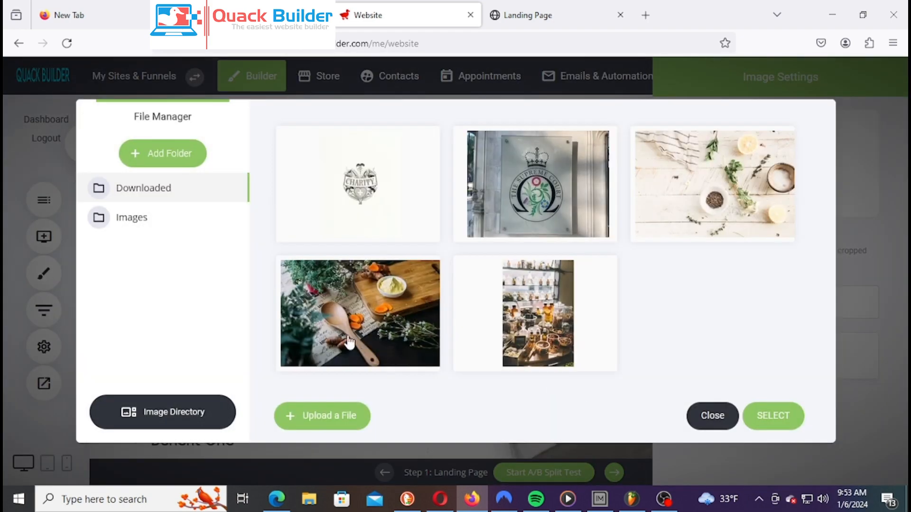
Search the Unsplash stock library for 'Herb Product' and browse the results
click(166, 413)
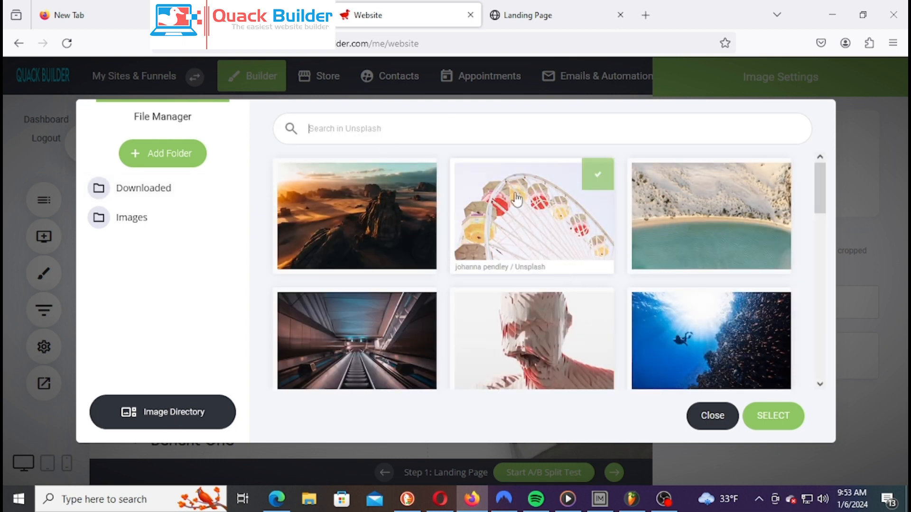
text(Her)
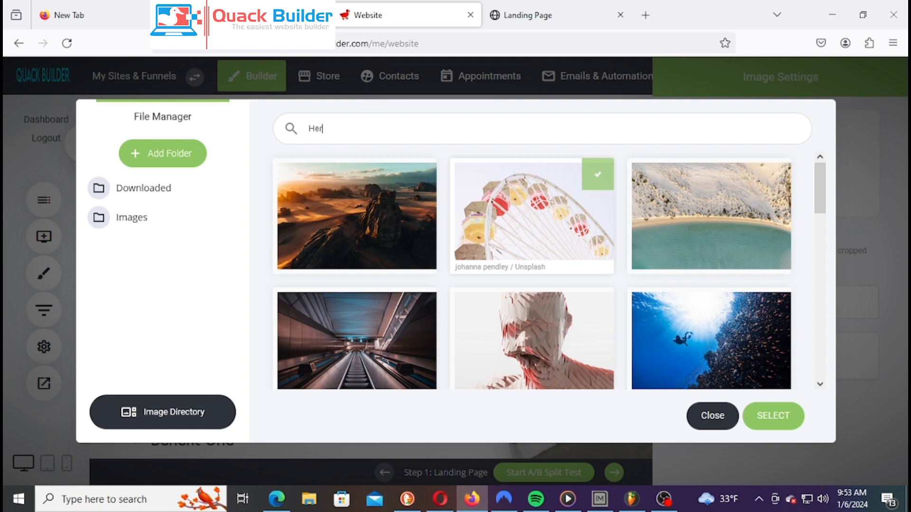
text(b)
text(Product)
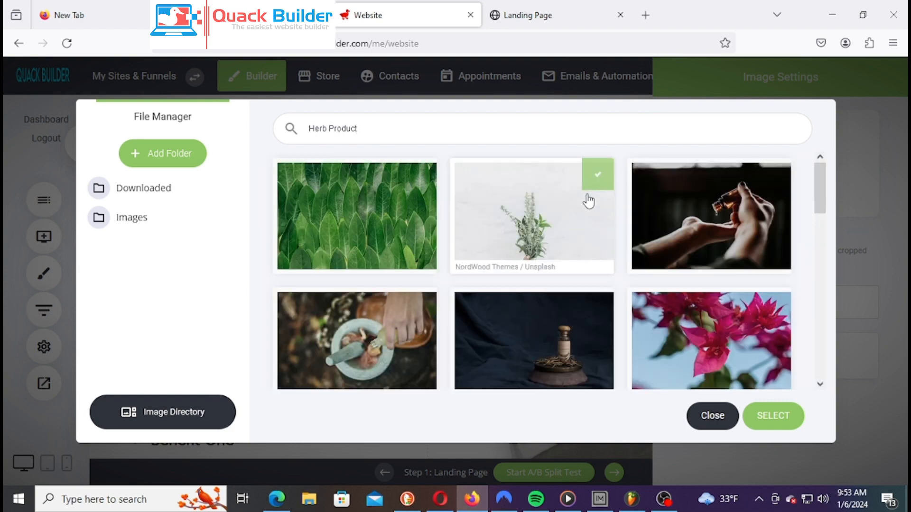
scroll(755, 231, down, 3)
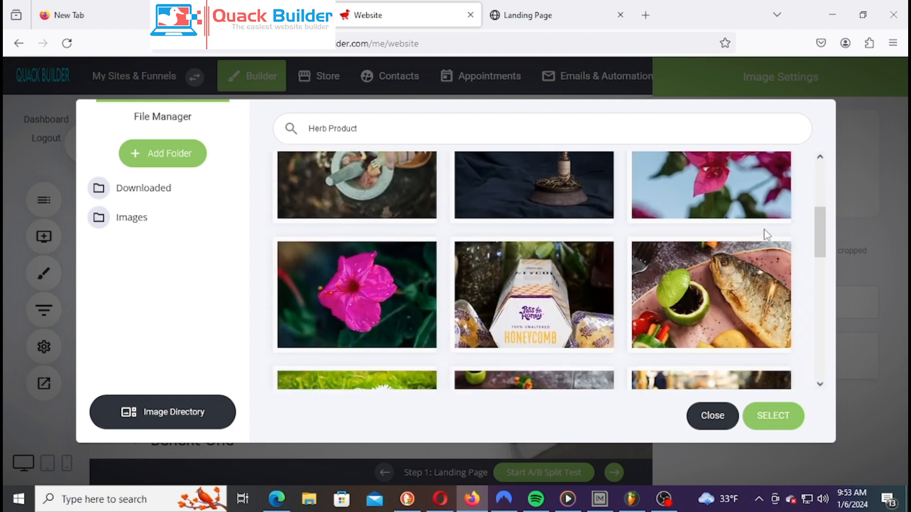
scroll(764, 233, up, 1)
scroll(783, 233, down, 5)
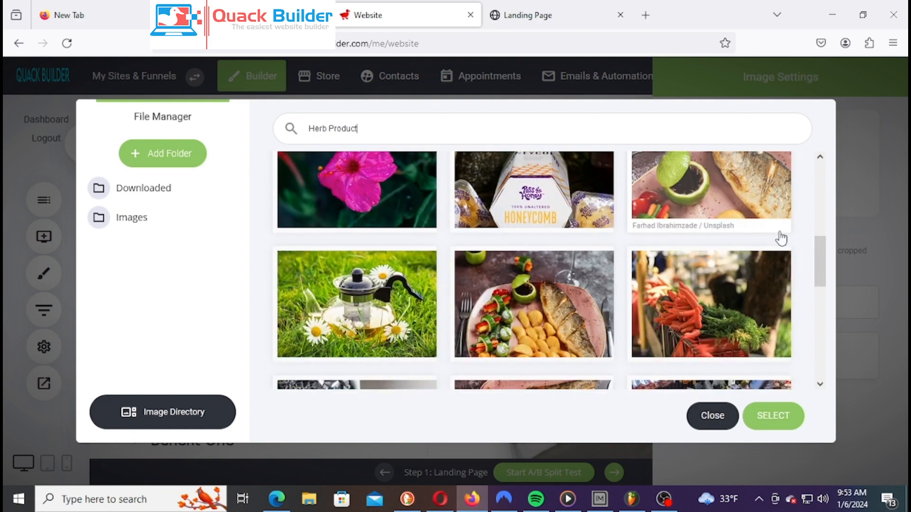
scroll(764, 253, up, 1)
scroll(759, 259, down, 6)
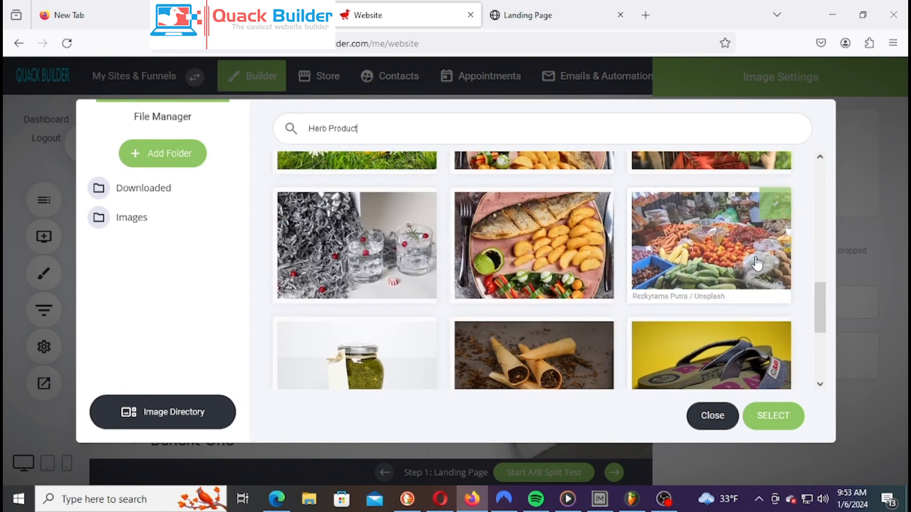
scroll(489, 309, down, 3)
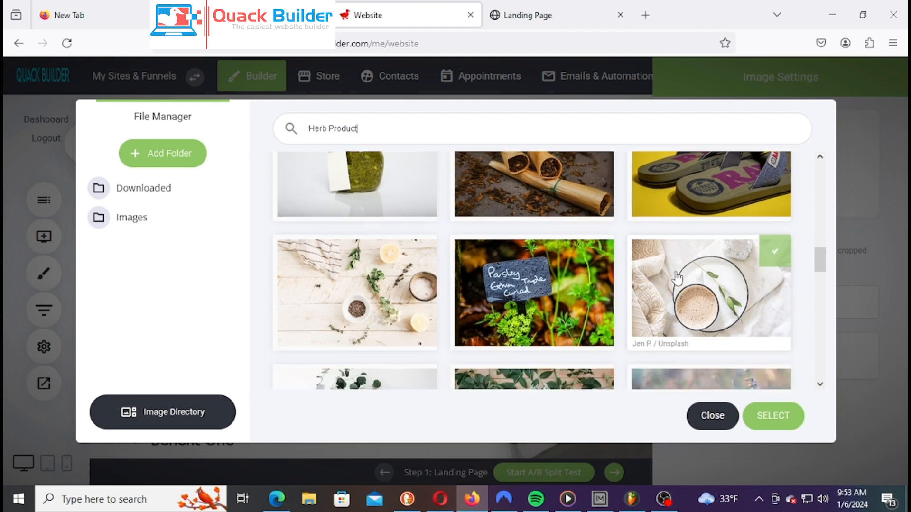
Scroll further through the Herb Product results and select the serum bottle photo
scroll(489, 309, down, 5)
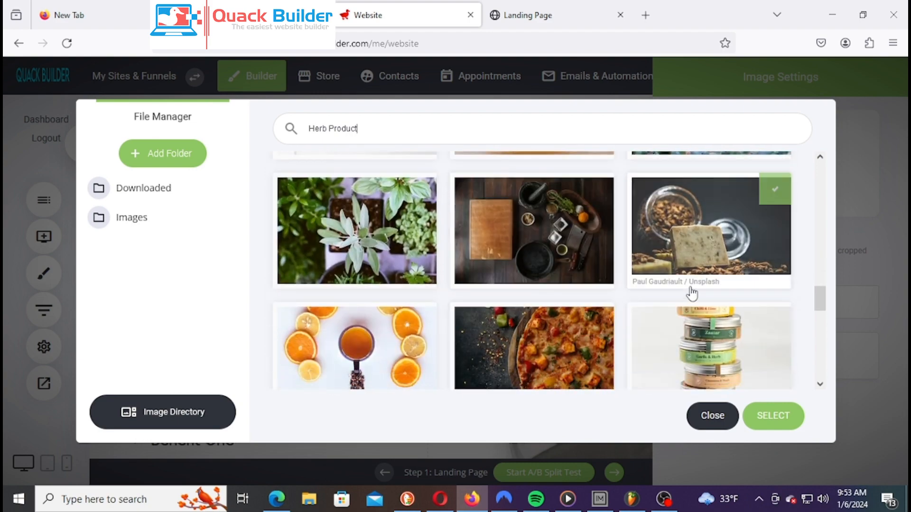
scroll(691, 291, down, 2)
scroll(689, 287, up, 1)
scroll(692, 282, down, 5)
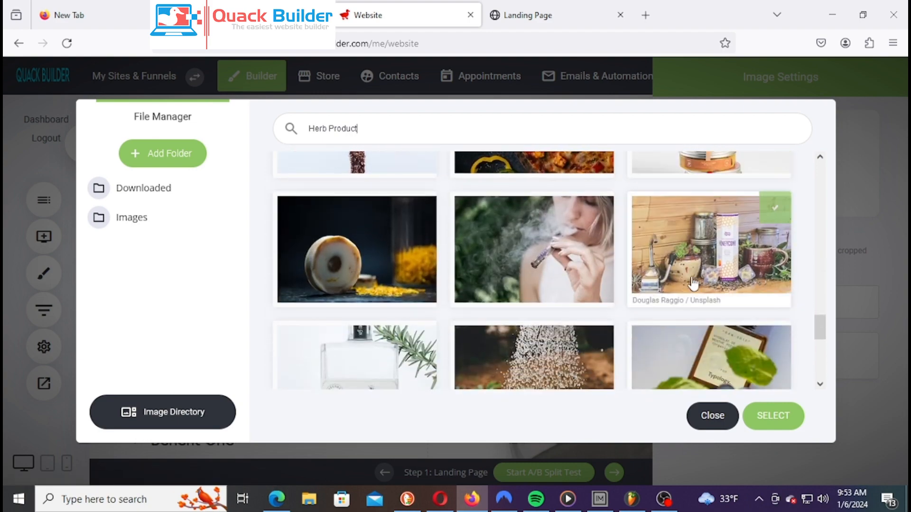
scroll(702, 294, down, 3)
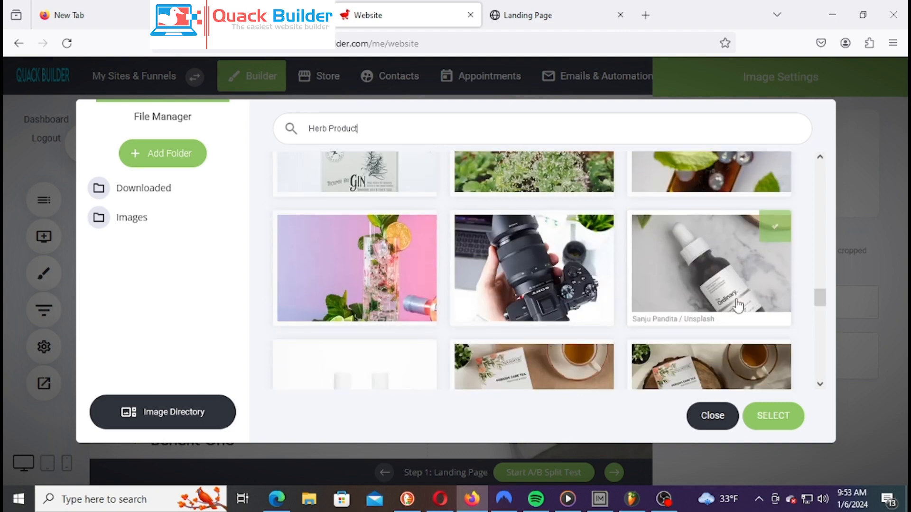
scroll(717, 336, down, 5)
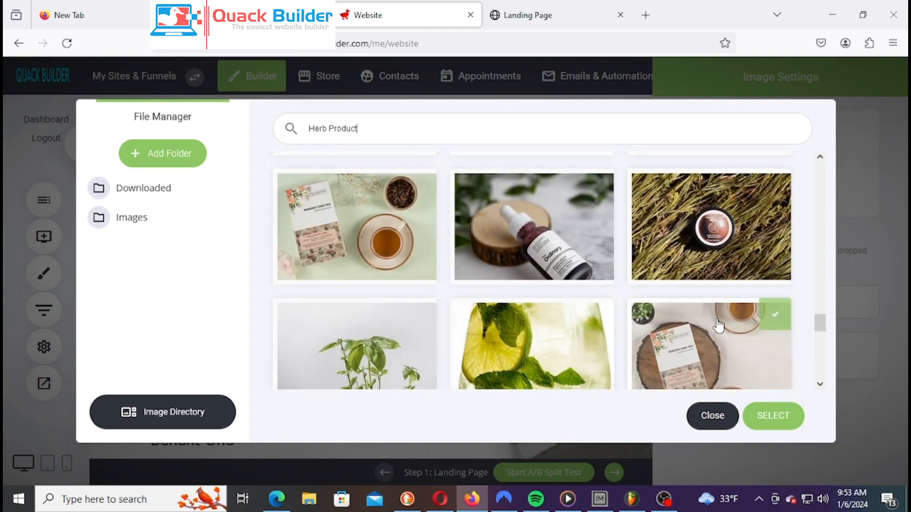
scroll(707, 276, down, 4)
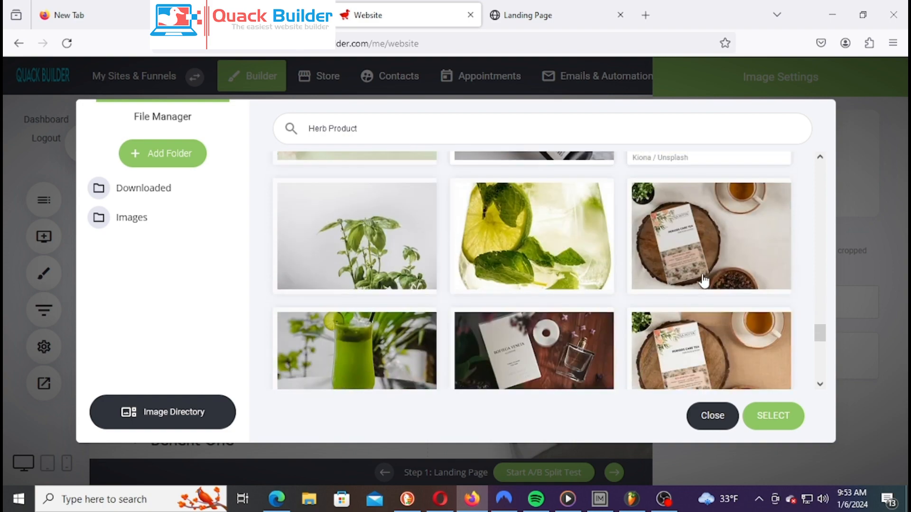
scroll(707, 276, down, 5)
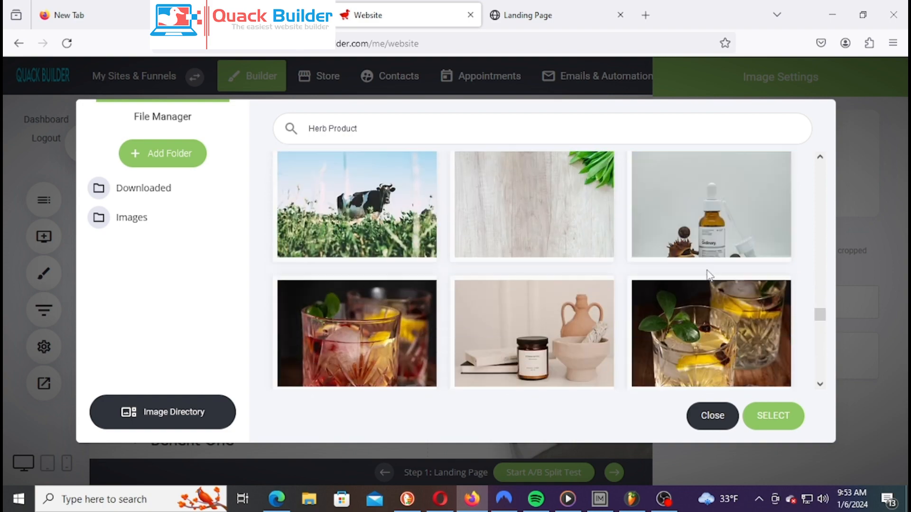
scroll(765, 294, down, 4)
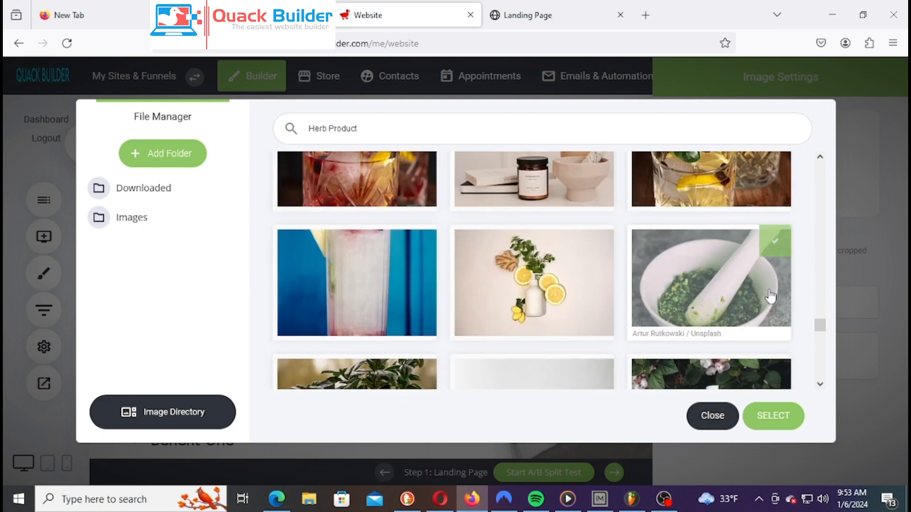
scroll(735, 285, down, 2)
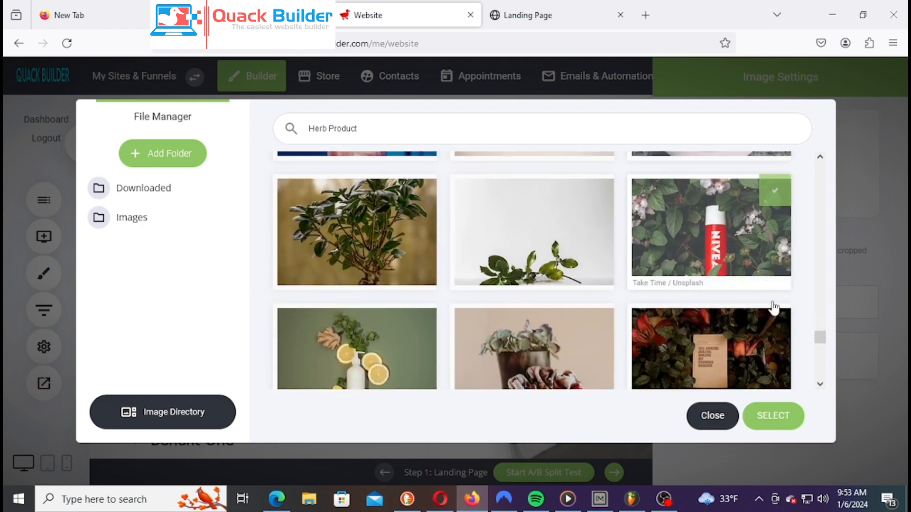
click(773, 417)
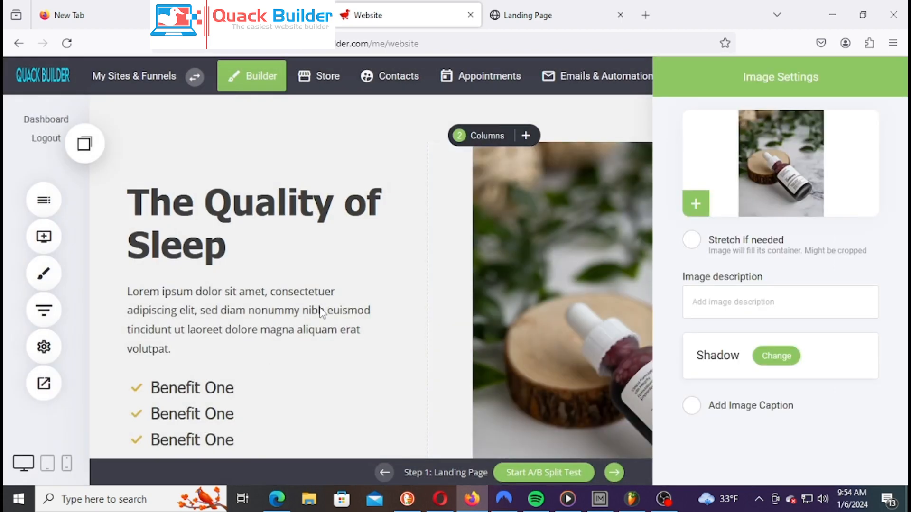
Check the serum bottle photo in The Quality of Sleep section and save the page
click(513, 326)
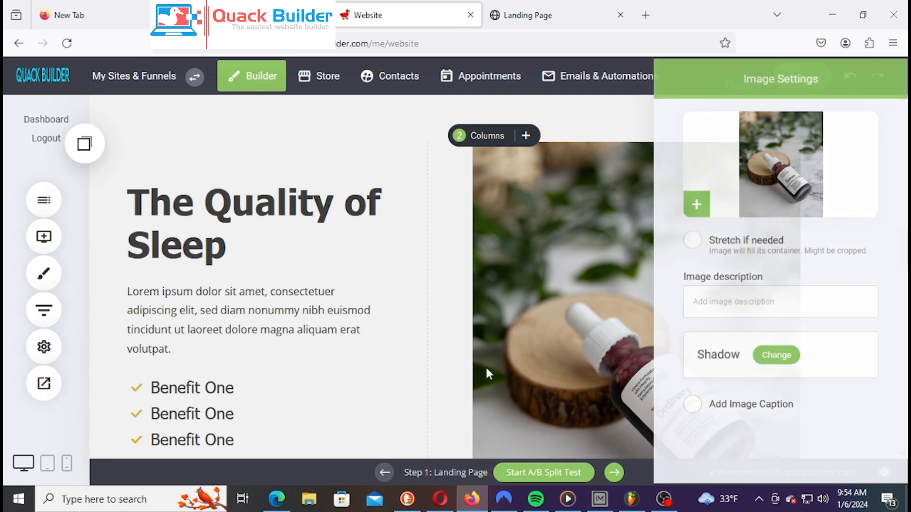
scroll(489, 373, down, 5)
scroll(523, 350, up, 3)
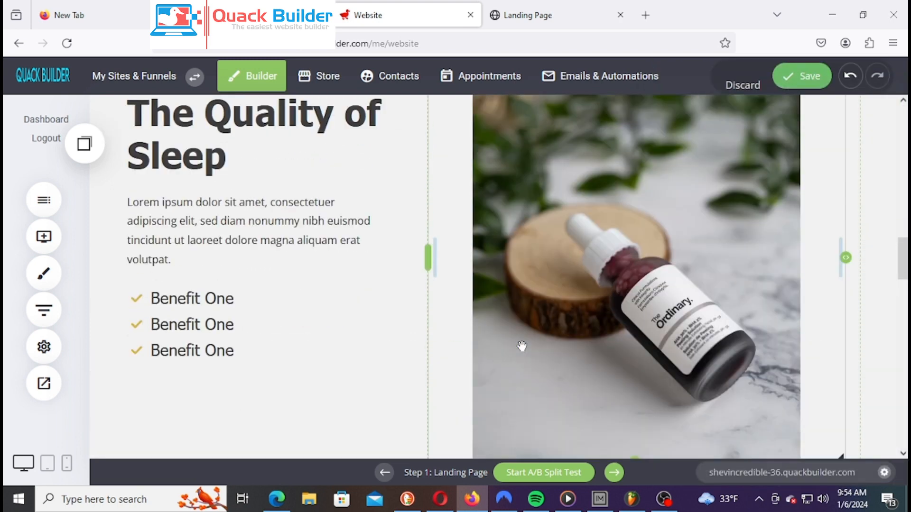
scroll(634, 336, up, 2)
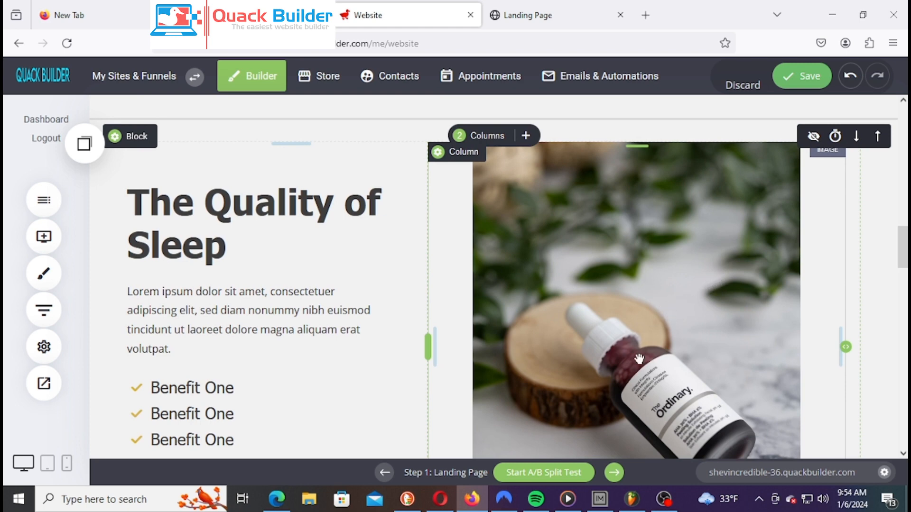
click(807, 76)
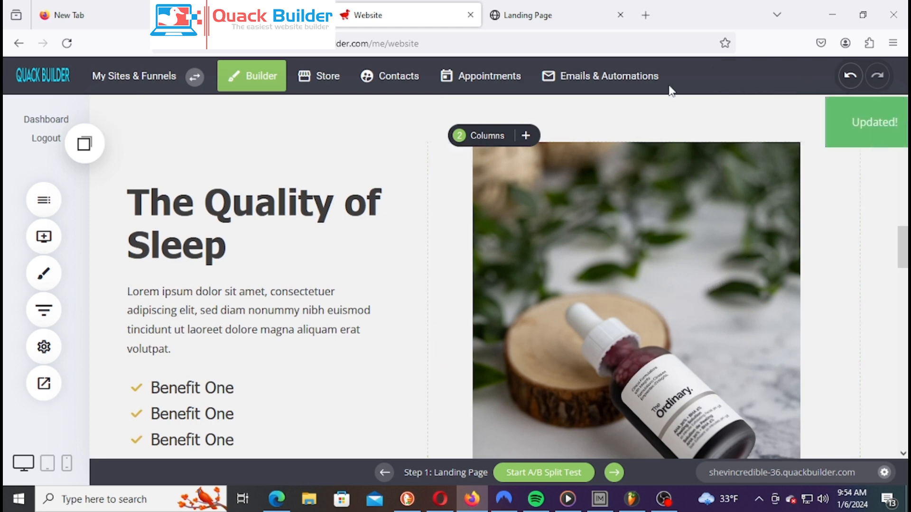
click(541, 24)
Reload the Landing Page preview and scroll to the serum bottle beside The Quality of Sleep
right_click(539, 23)
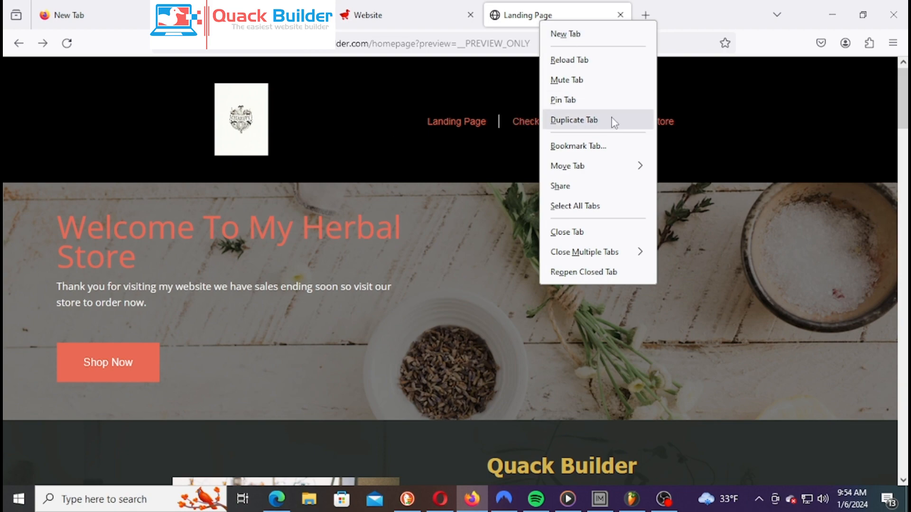
click(453, 195)
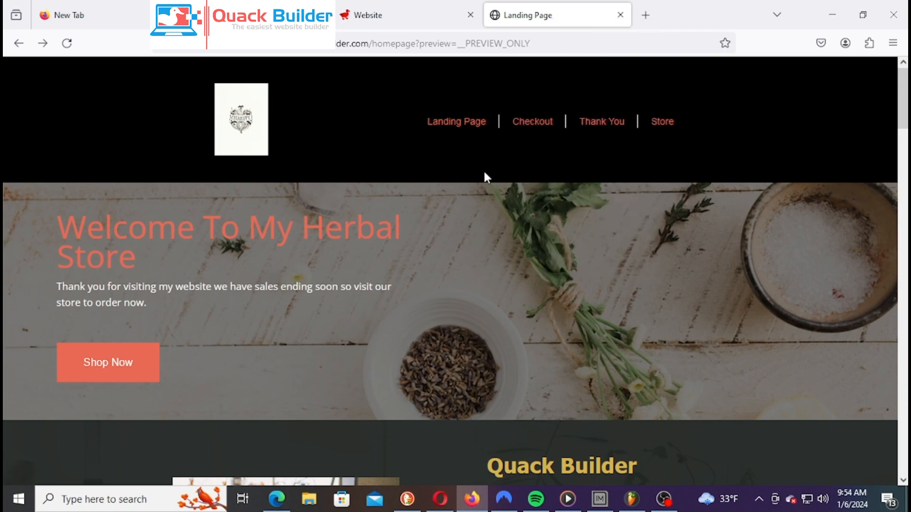
scroll(483, 169, down, 8)
right_click(554, 20)
click(591, 59)
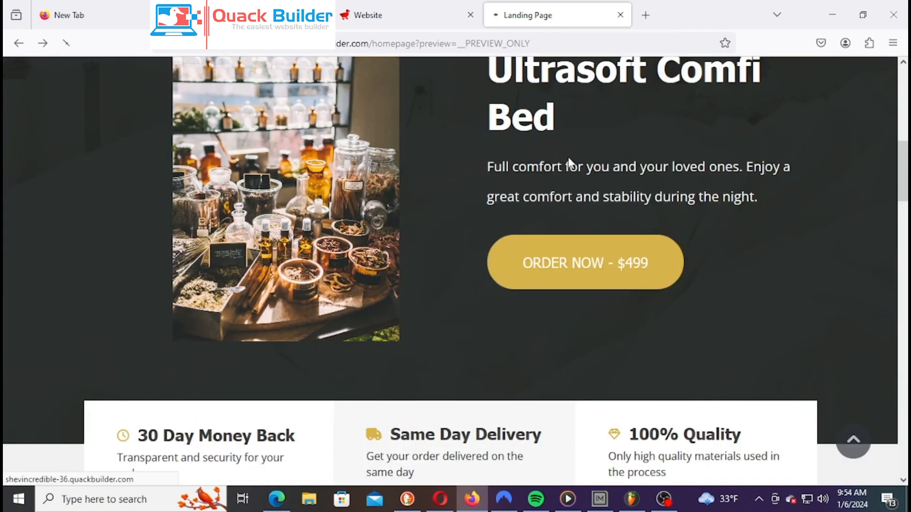
scroll(568, 160, down, 6)
scroll(702, 275, up, 2)
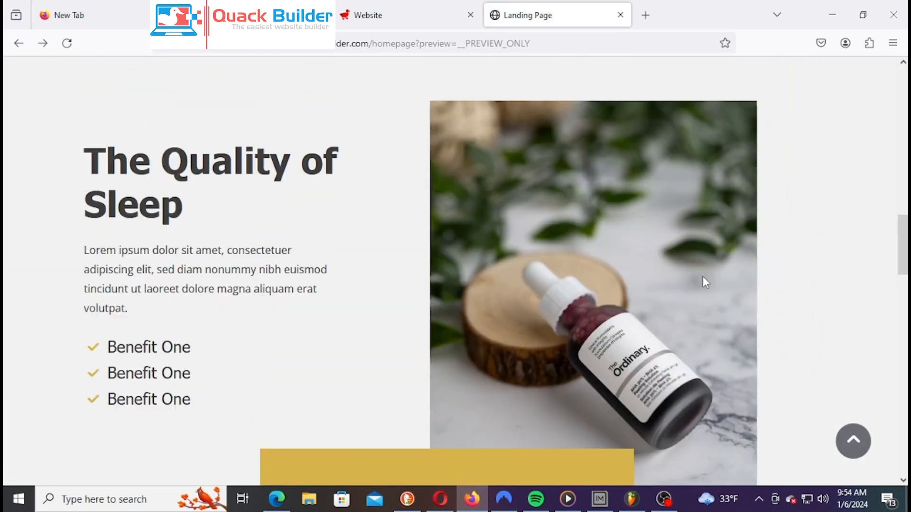
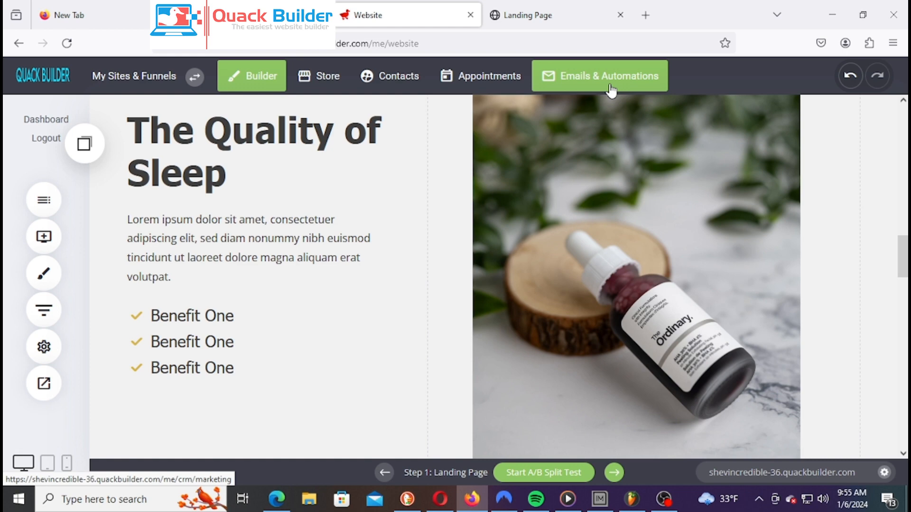
Open the Automations page, check its Active, Draft and All tabs, and start a new automation
click(611, 90)
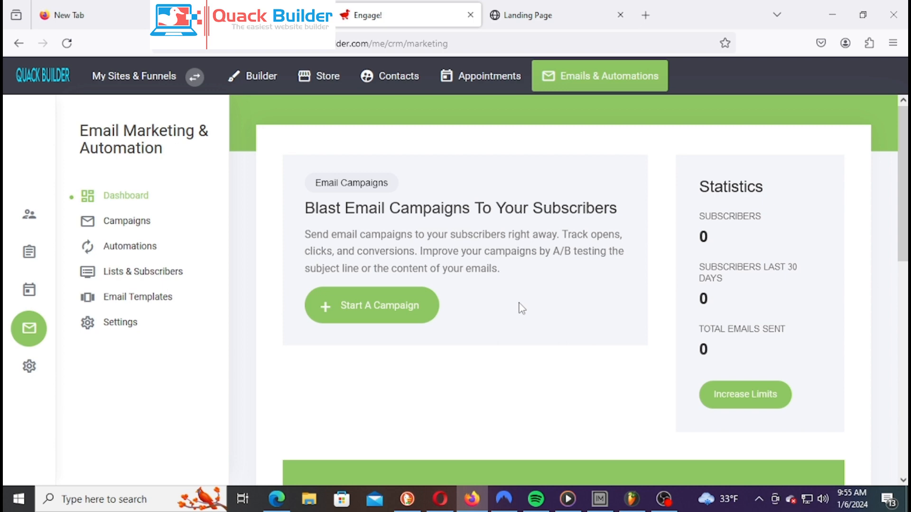
click(143, 246)
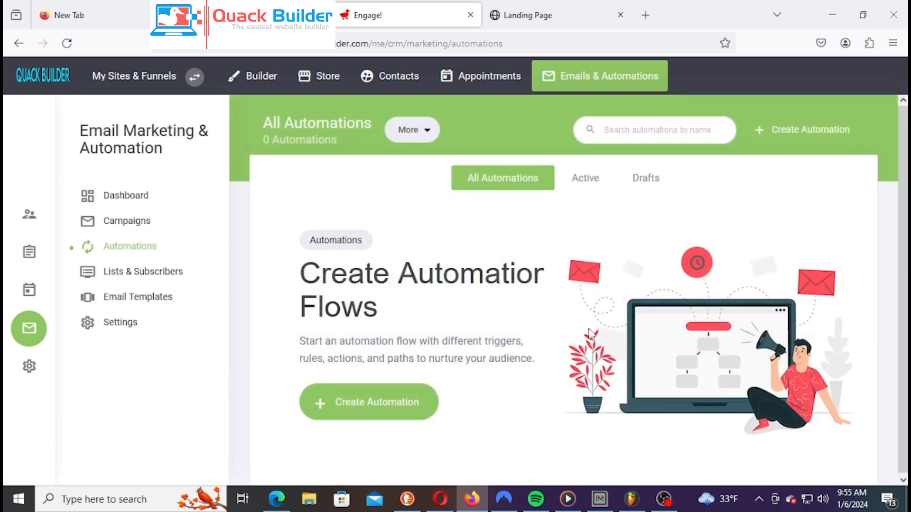
click(590, 185)
click(650, 184)
click(519, 182)
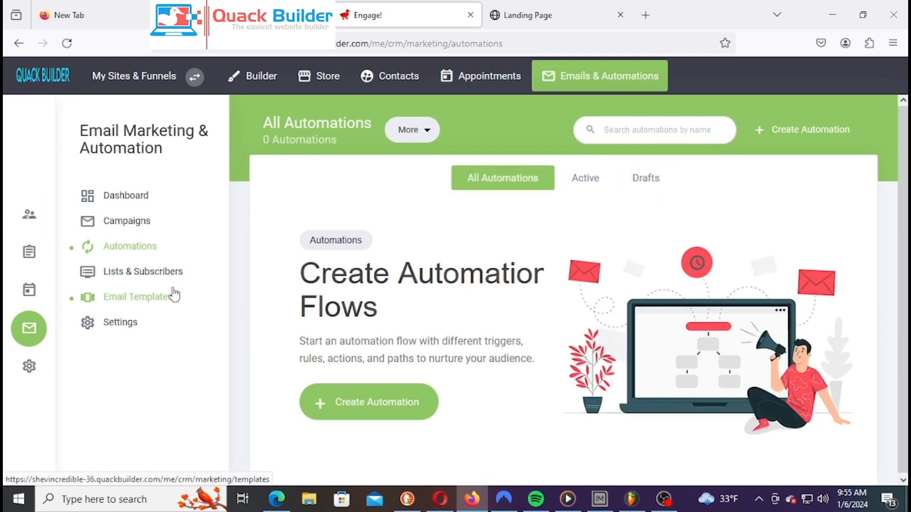
click(401, 399)
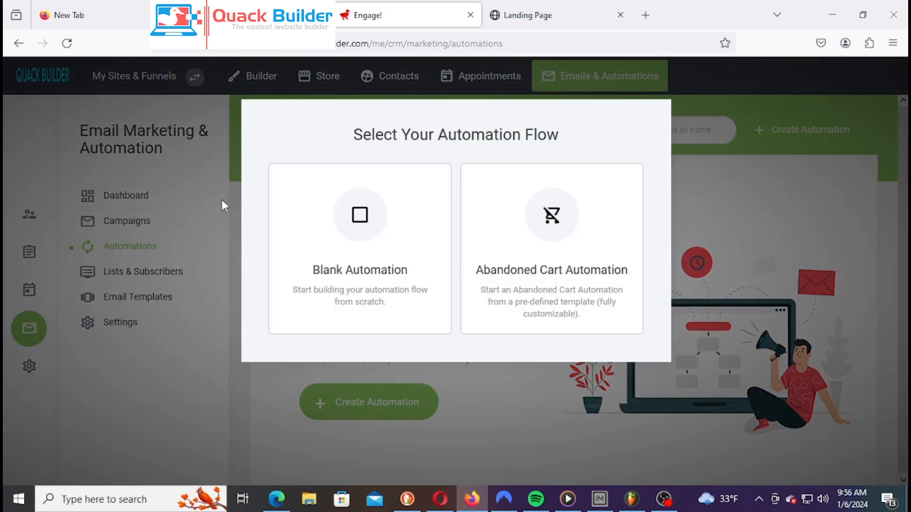
Create a blank automation named 'Herb'
click(358, 247)
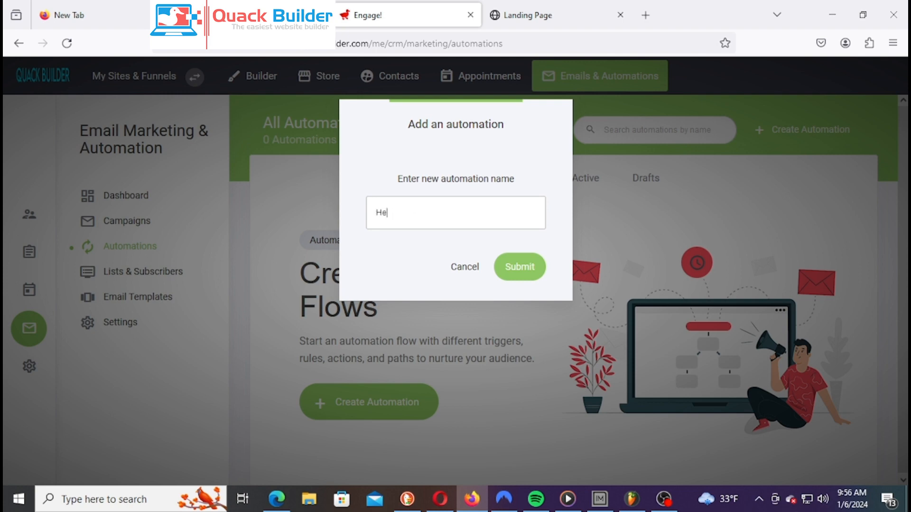
click(533, 279)
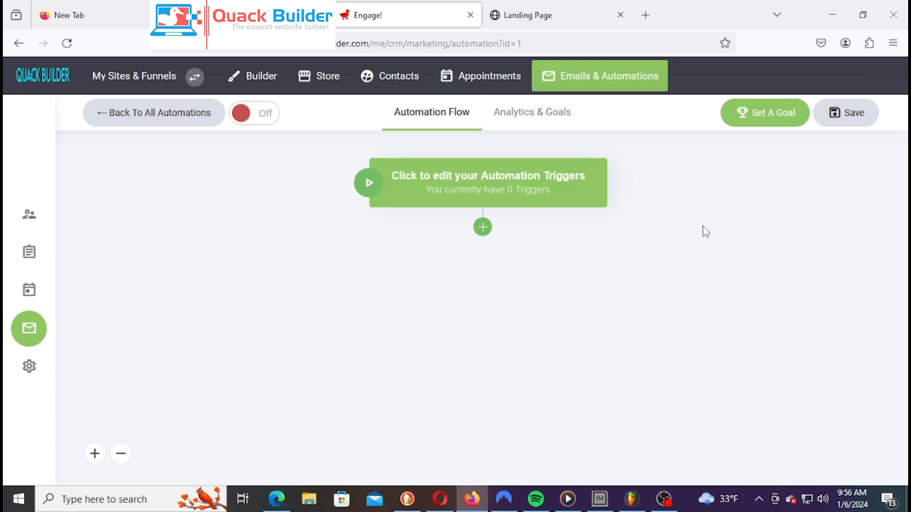
Open the new automation's trigger settings and its Add New Trigger list
click(480, 189)
click(726, 235)
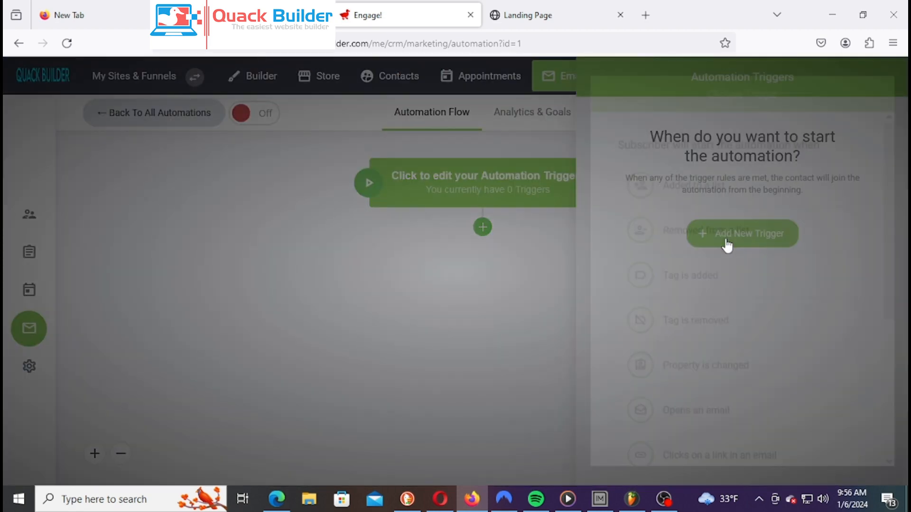
mouse_move(902, 196)
mouse_down()
mouse_move(903, 219)
mouse_move(904, 192)
mouse_up()
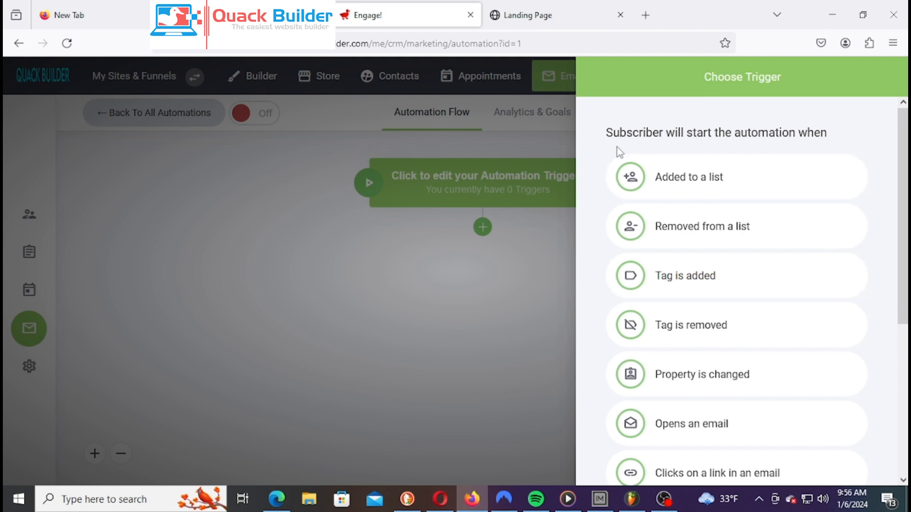
Highlight the sentence about when subscribers start, then browse the trigger options
drag(835, 133, 607, 135)
click(740, 136)
scroll(685, 199, down, 5)
scroll(731, 390, up, 5)
click(527, 13)
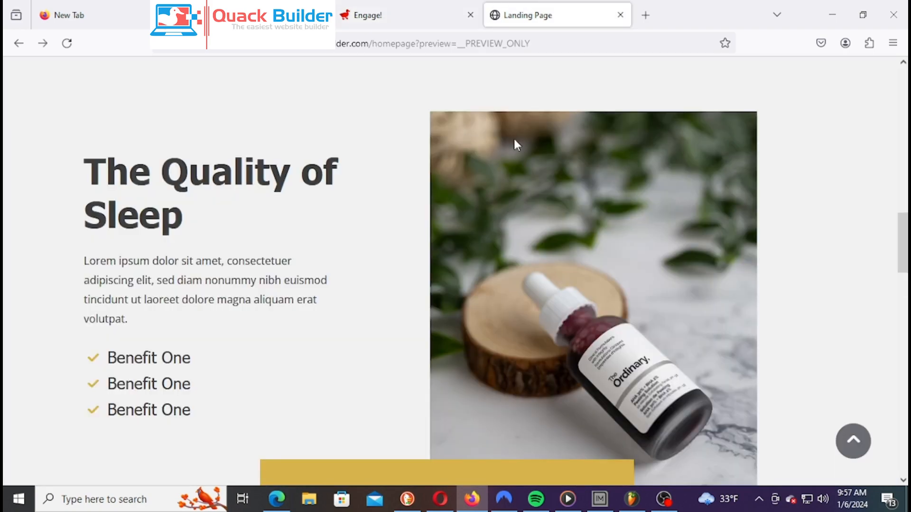
scroll(323, 228, up, 5)
scroll(345, 235, down, 8)
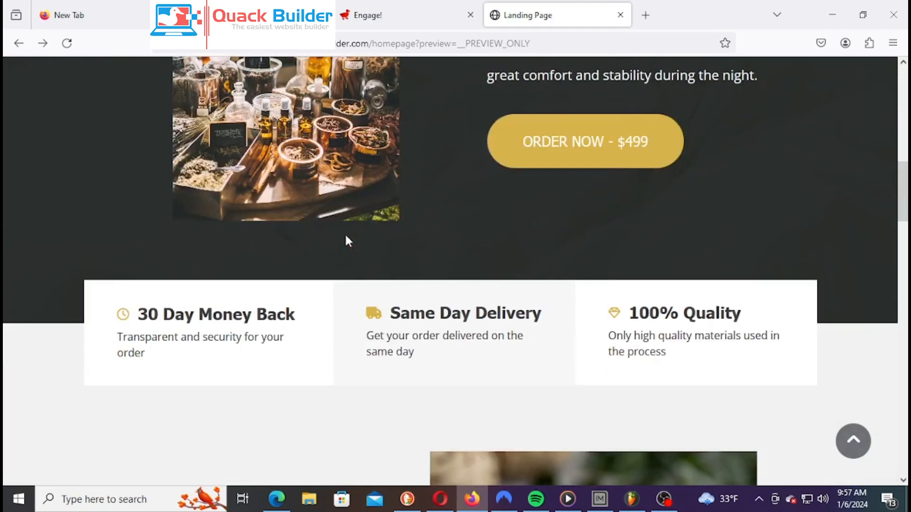
scroll(345, 235, up, 3)
scroll(593, 271, down, 12)
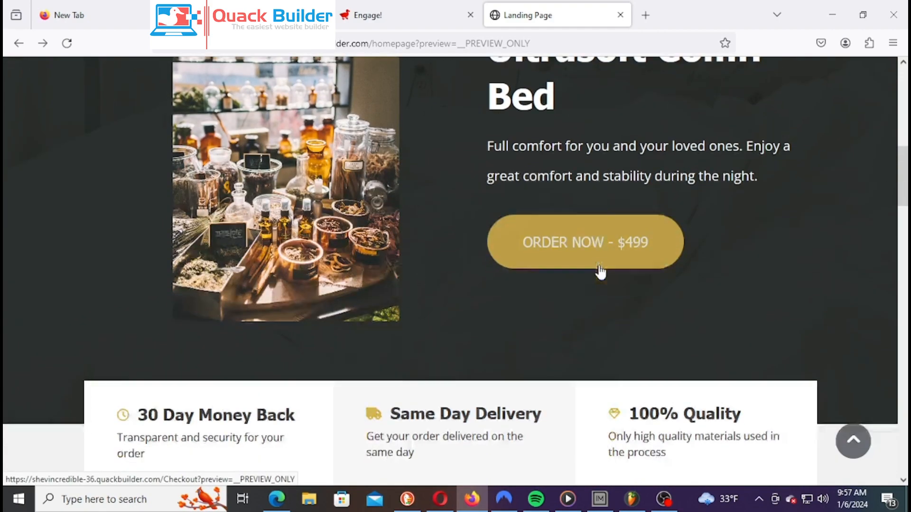
scroll(535, 279, down, 15)
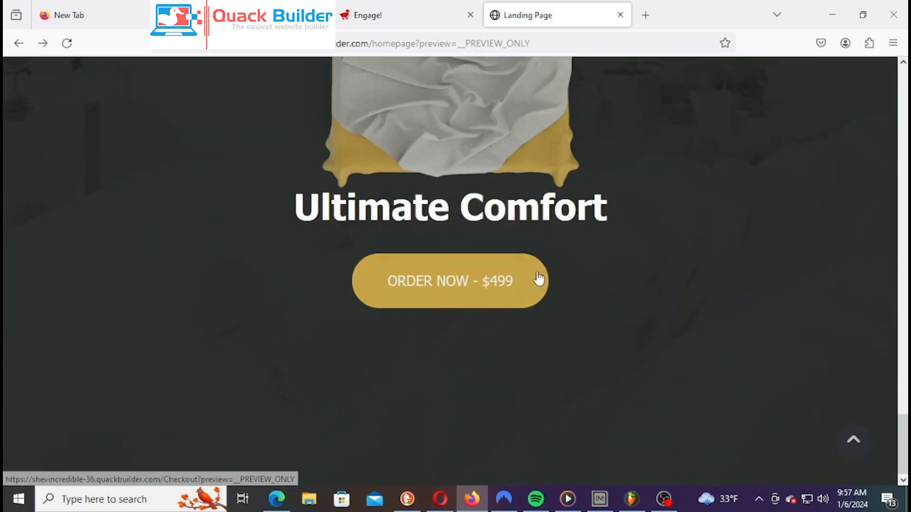
scroll(592, 257, up, 6)
scroll(591, 254, up, 15)
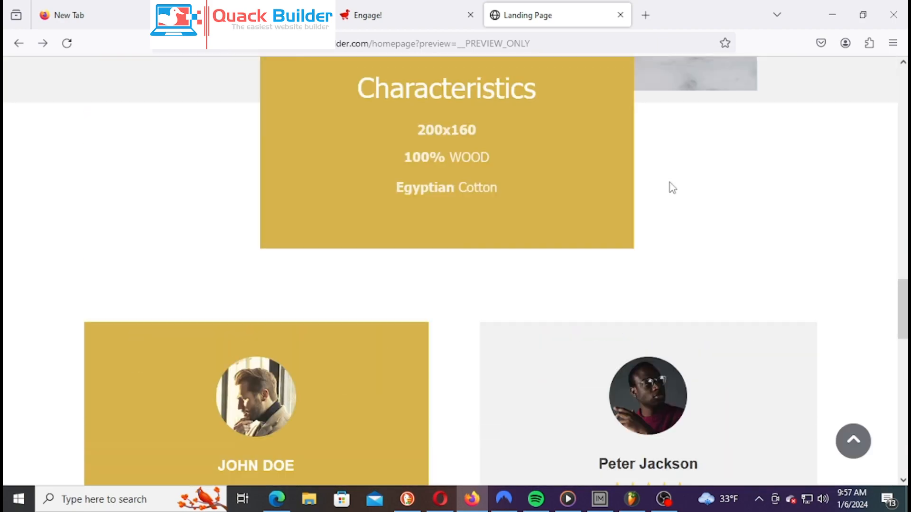
scroll(659, 192, up, 4)
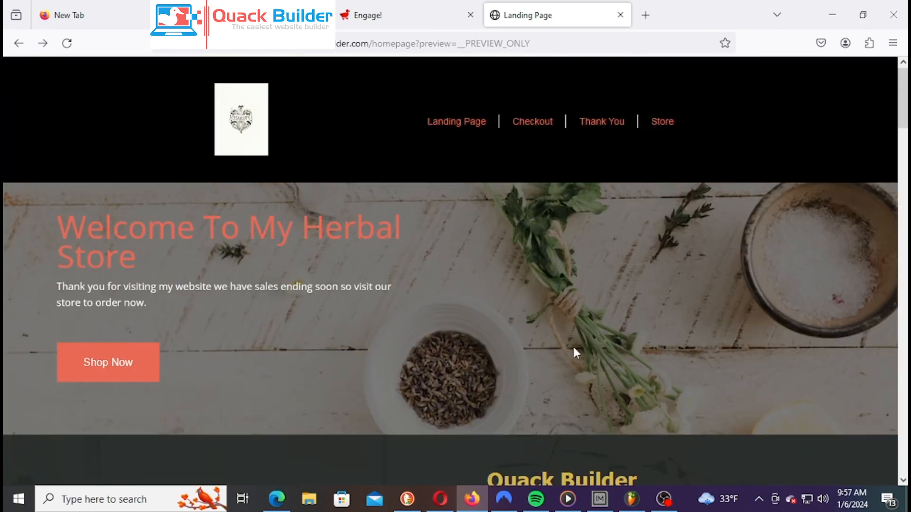
scroll(574, 349, down, 3)
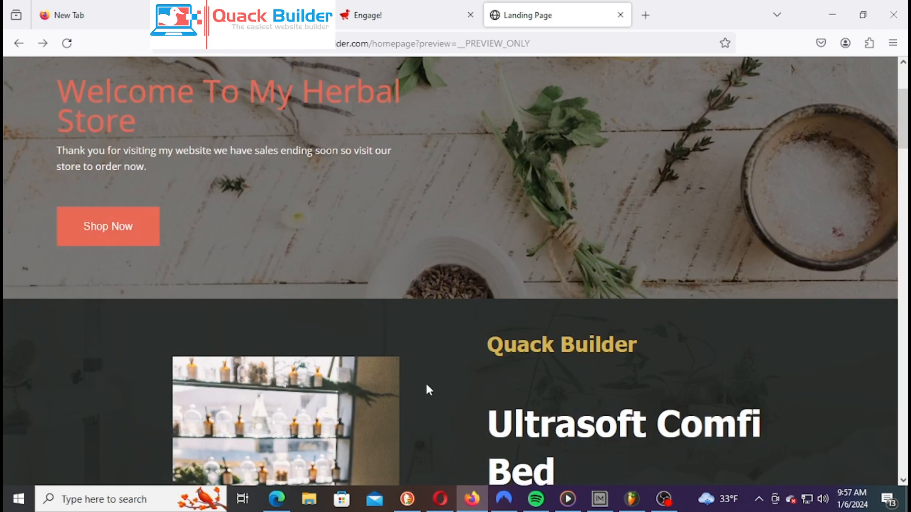
click(360, 17)
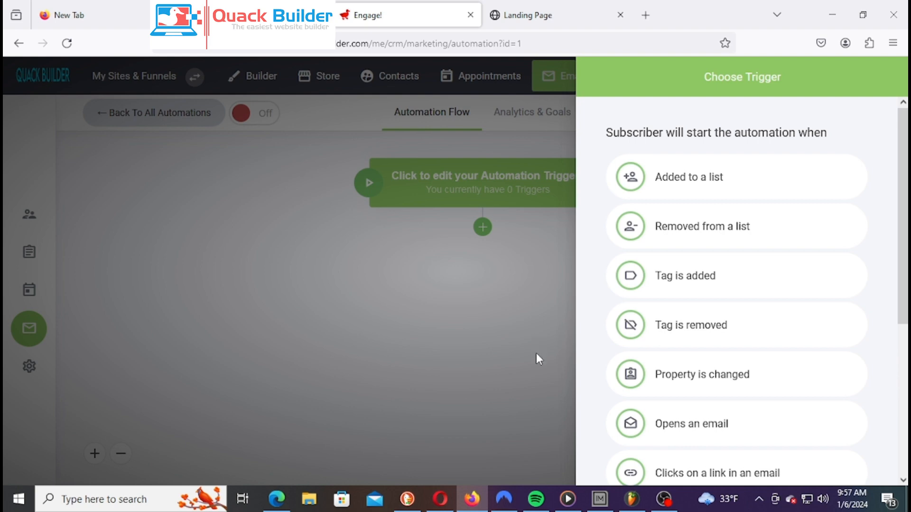
click(534, 19)
scroll(459, 240, down, 6)
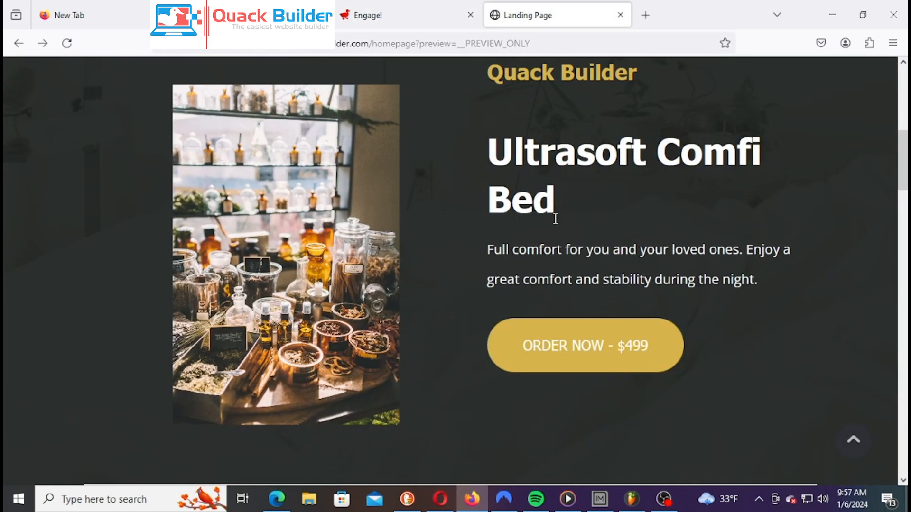
scroll(555, 223, down, 3)
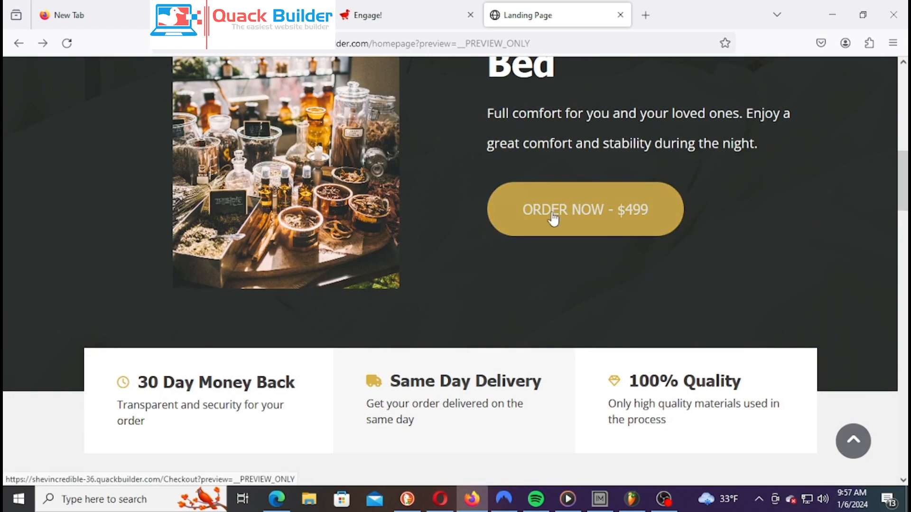
scroll(550, 219, up, 6)
scroll(522, 95, up, 6)
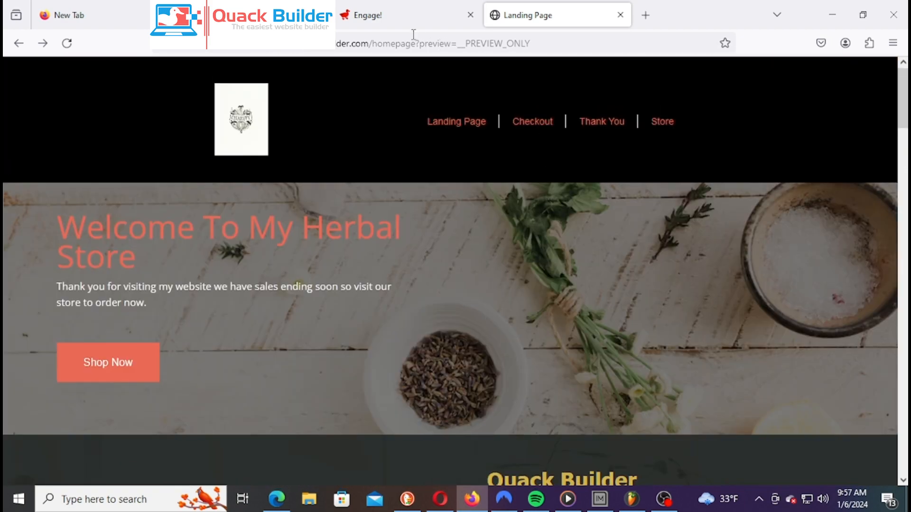
Return to the Engage! tab and scroll through all Choose Trigger options, including 'Visited a page'
click(407, 15)
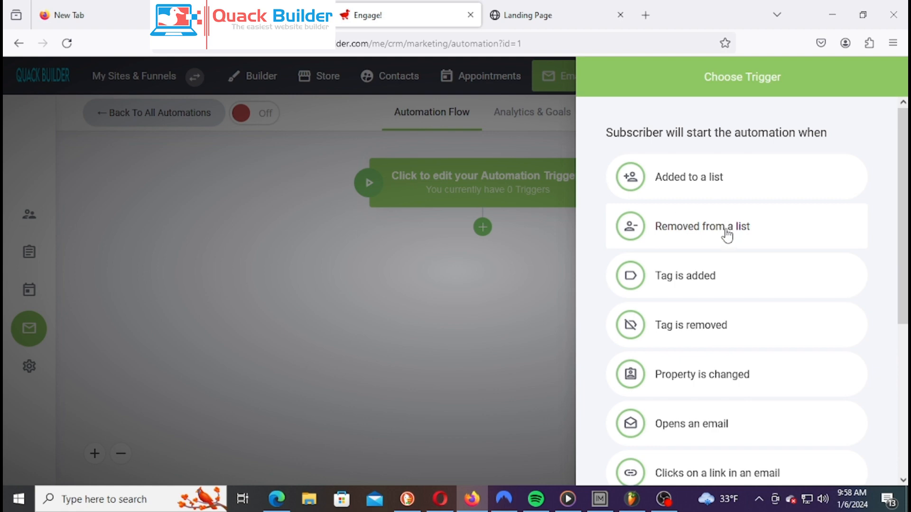
scroll(743, 303, down, 2)
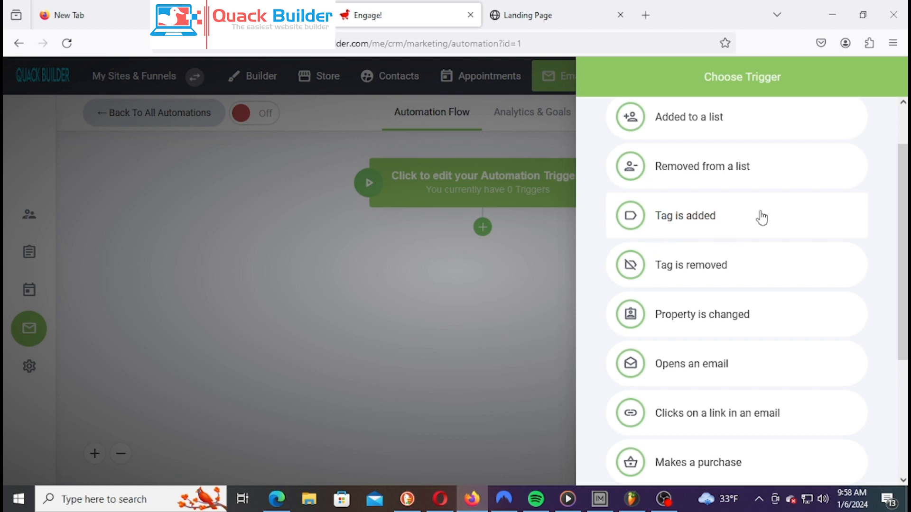
scroll(762, 217, down, 3)
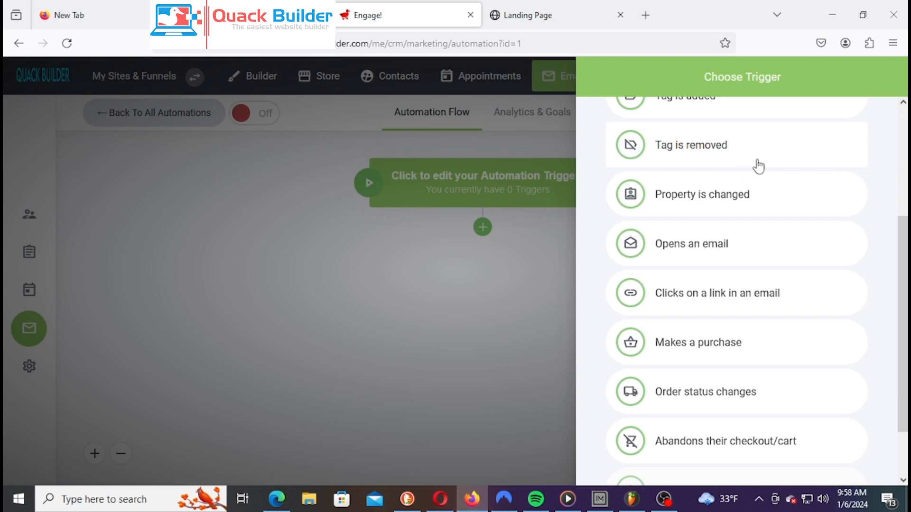
scroll(755, 175, up, 1)
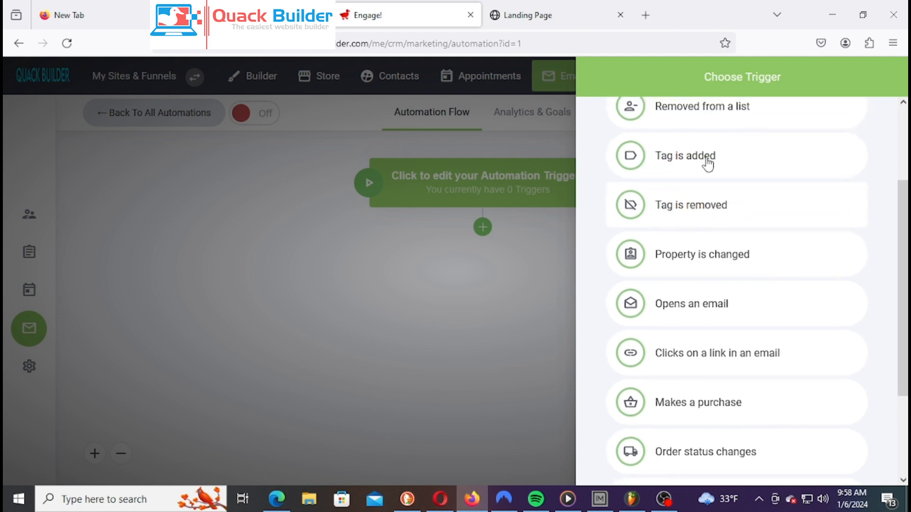
scroll(729, 208, down, 1)
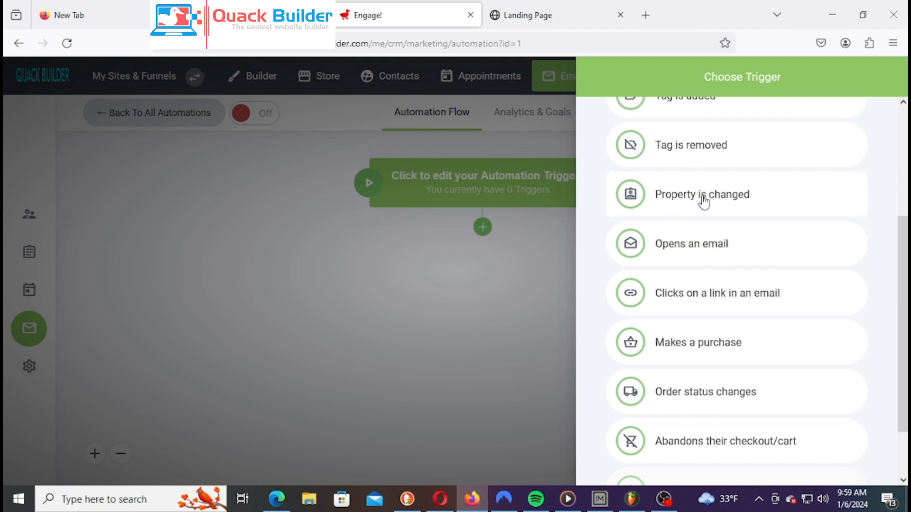
scroll(706, 198, down, 2)
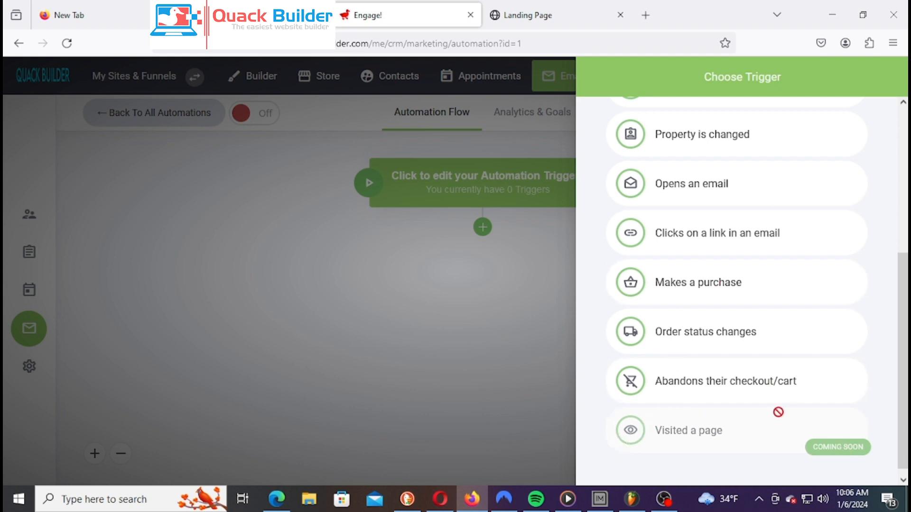
scroll(816, 296, up, 5)
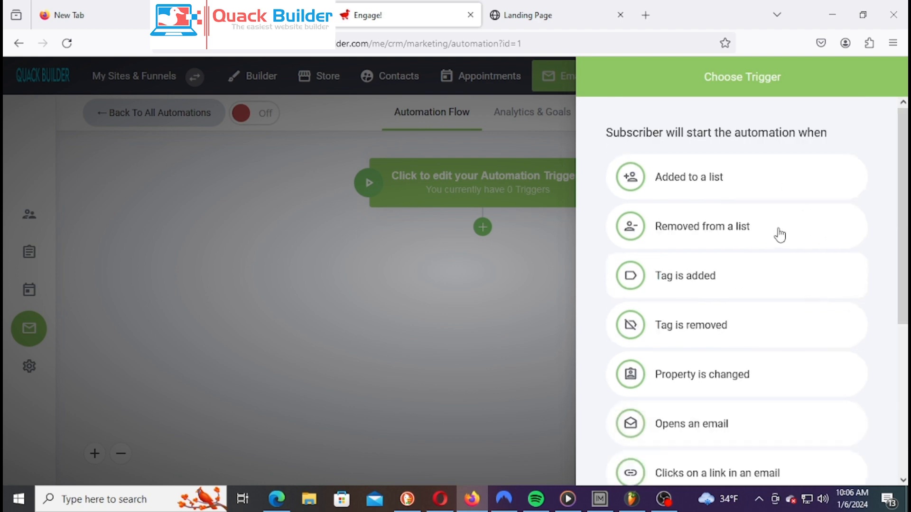
scroll(754, 337, down, 5)
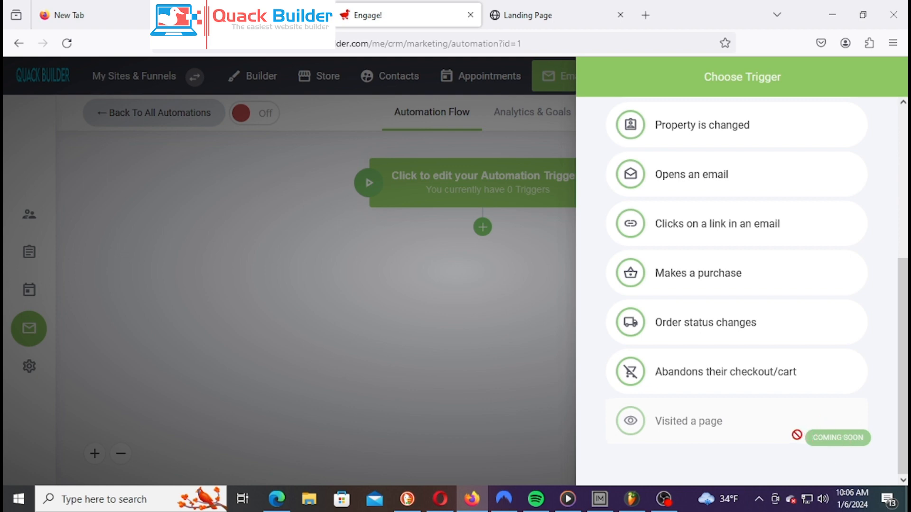
scroll(795, 441, up, 3)
scroll(795, 442, down, 3)
scroll(706, 323, up, 1)
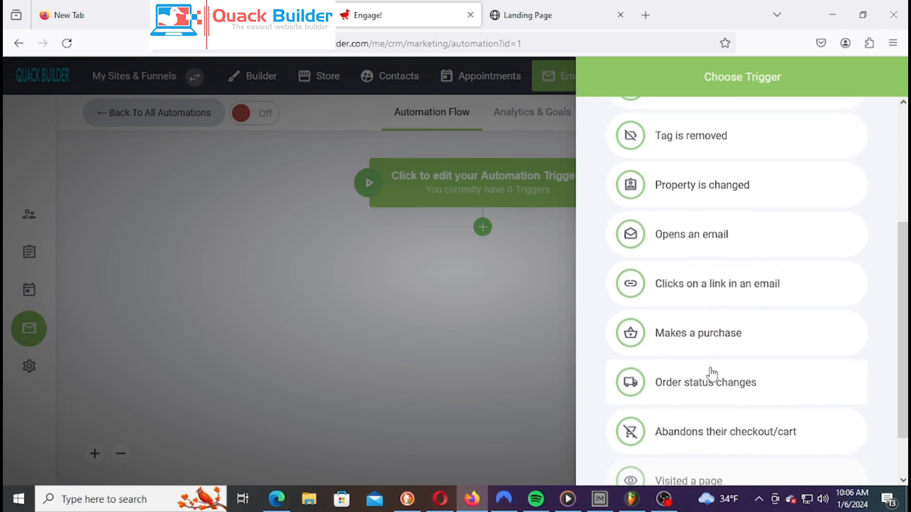
scroll(711, 372, down, 1)
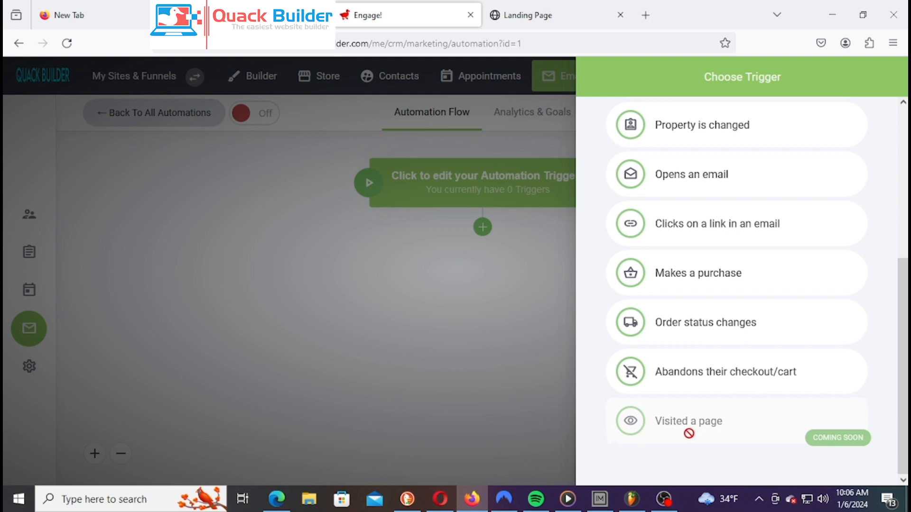
scroll(698, 429, up, 5)
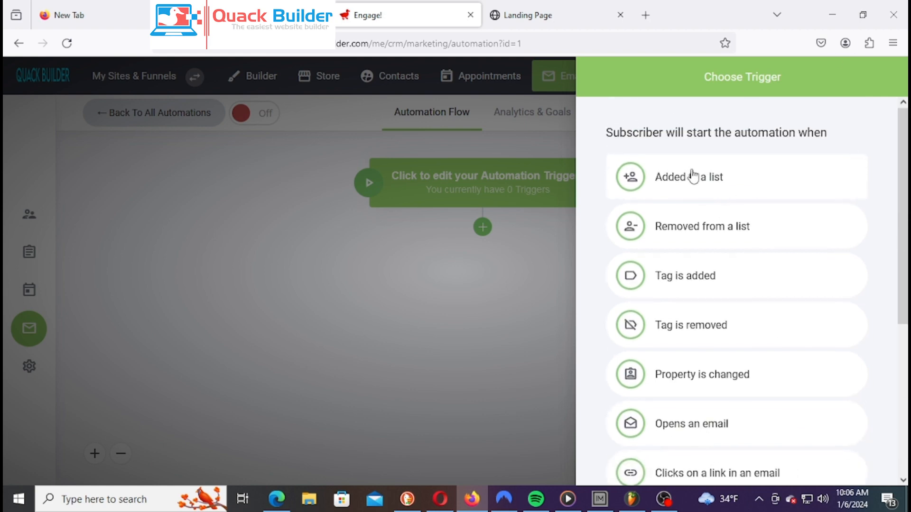
scroll(688, 324, down, 3)
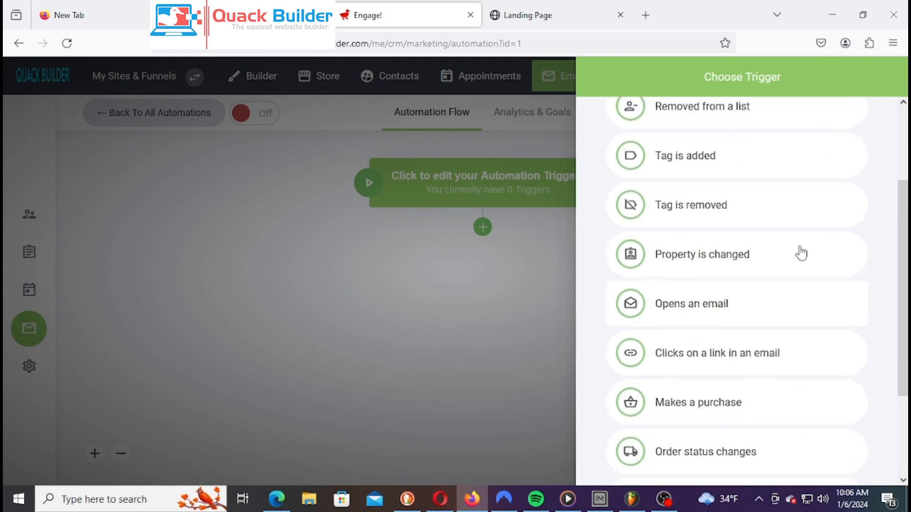
scroll(745, 298, up, 3)
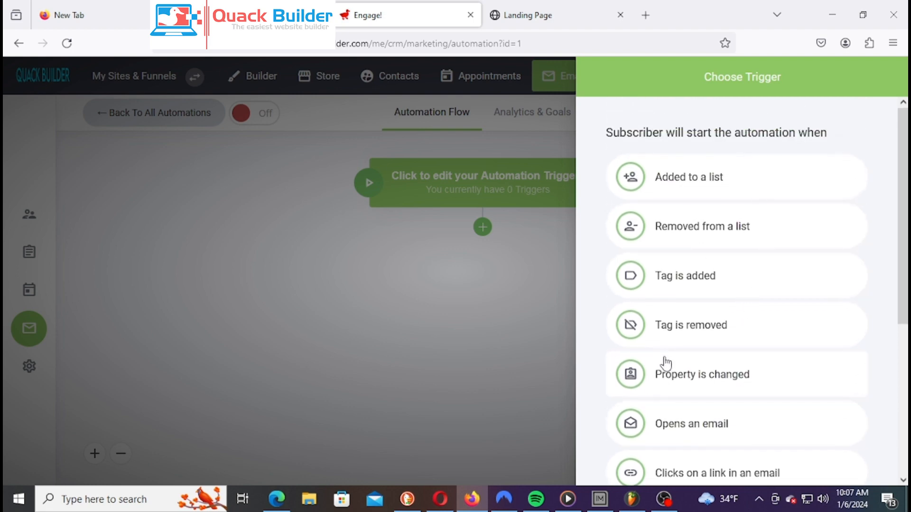
scroll(667, 363, down, 2)
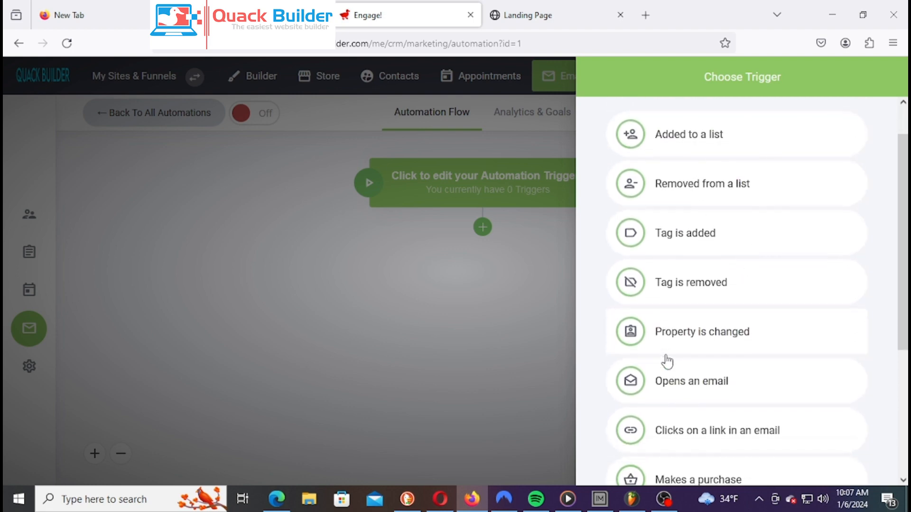
Start an 'Opens an email' trigger with email type Automation, then close the 'No automations yet!' notice
click(704, 374)
click(728, 198)
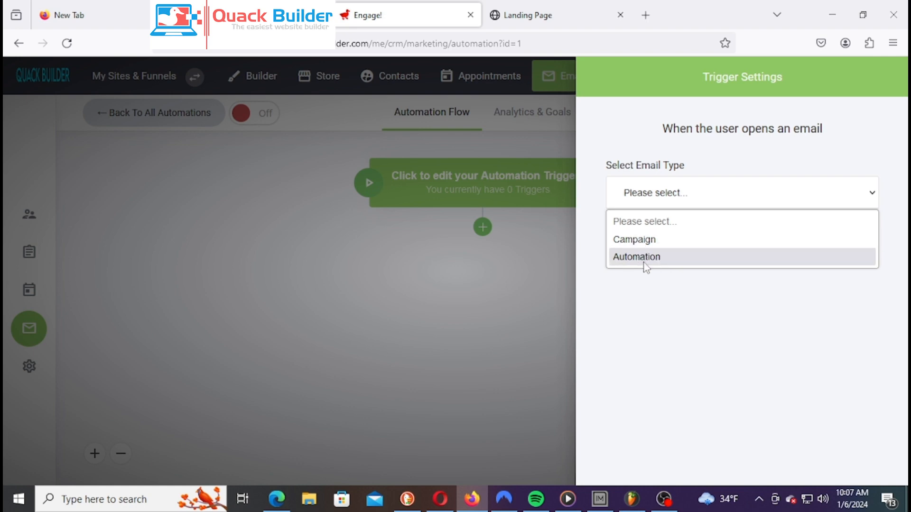
click(665, 259)
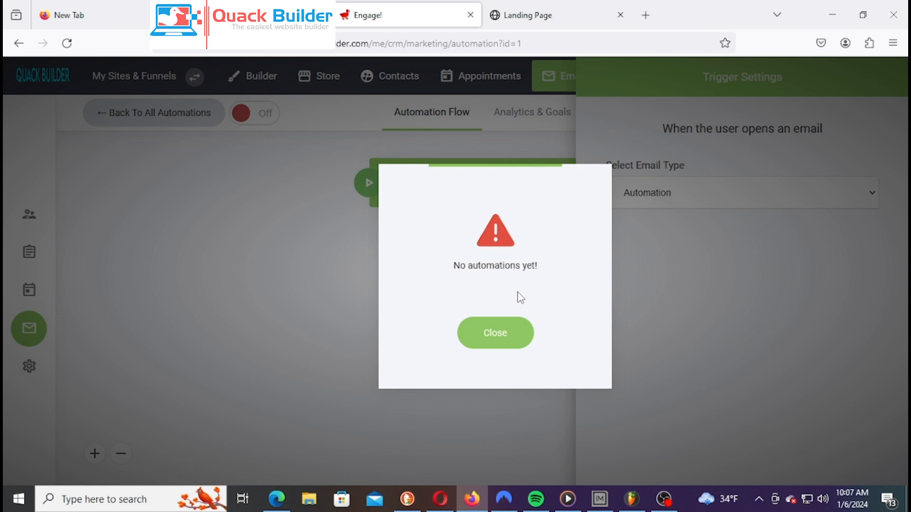
click(513, 335)
Back out of the trigger settings, browse the trigger list, and close both trigger panels
click(539, 271)
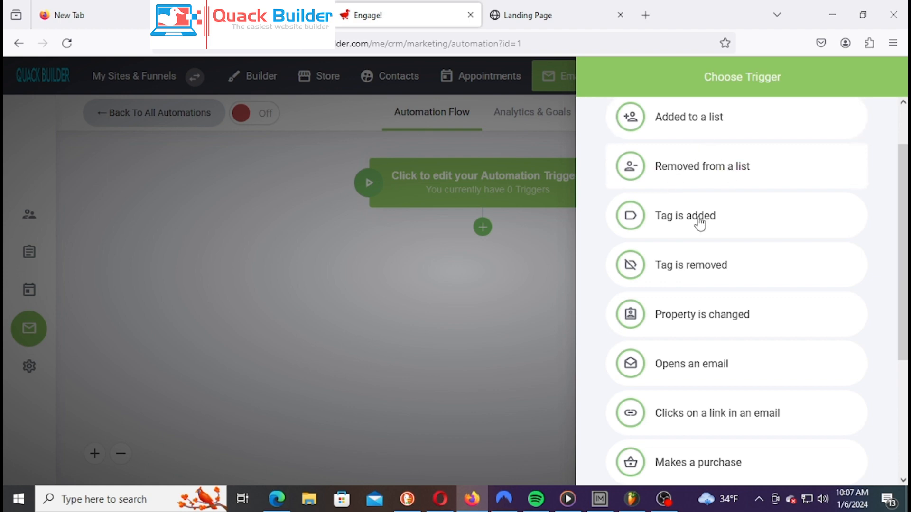
scroll(698, 255, down, 2)
scroll(697, 255, down, 2)
scroll(665, 238, up, 5)
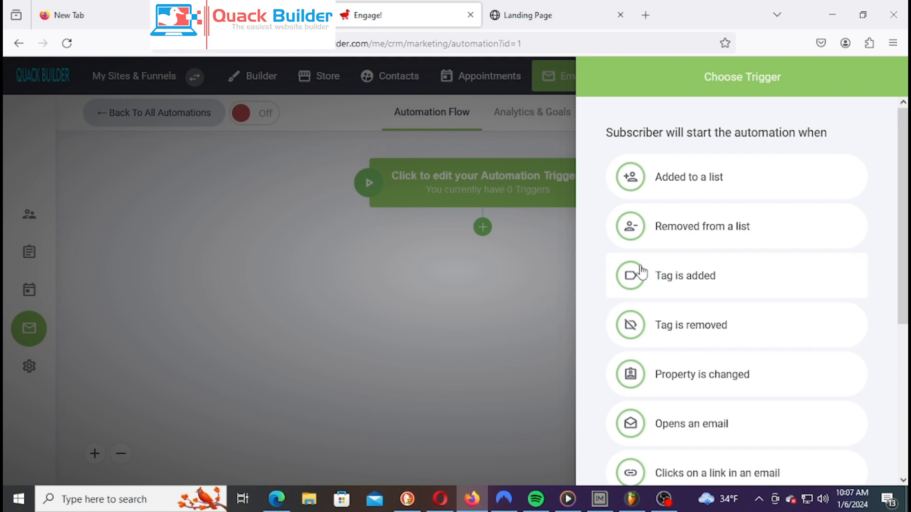
scroll(645, 269, down, 5)
scroll(648, 269, up, 5)
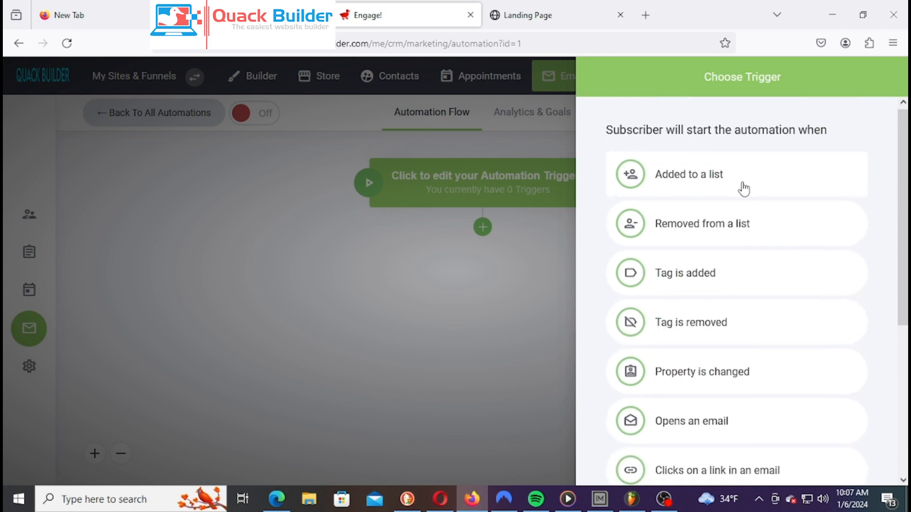
scroll(698, 242, down, 3)
scroll(748, 303, down, 3)
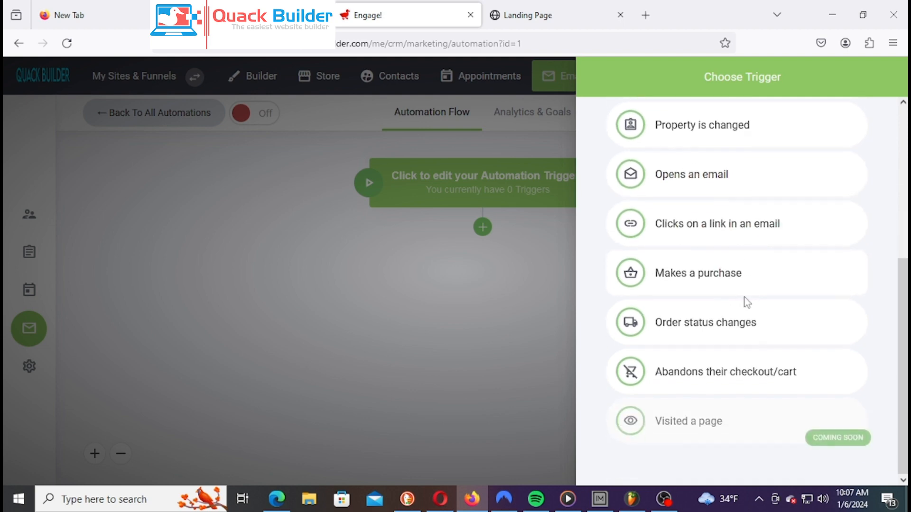
scroll(745, 298, up, 5)
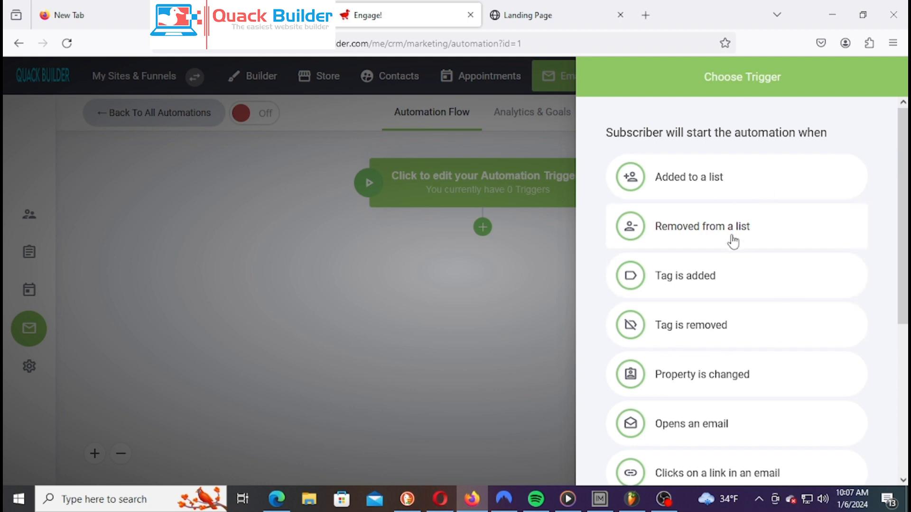
click(537, 375)
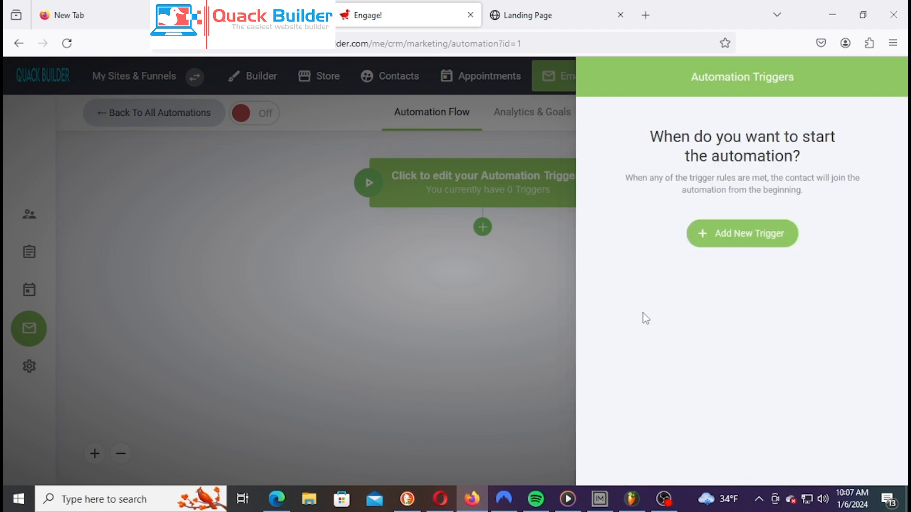
click(427, 325)
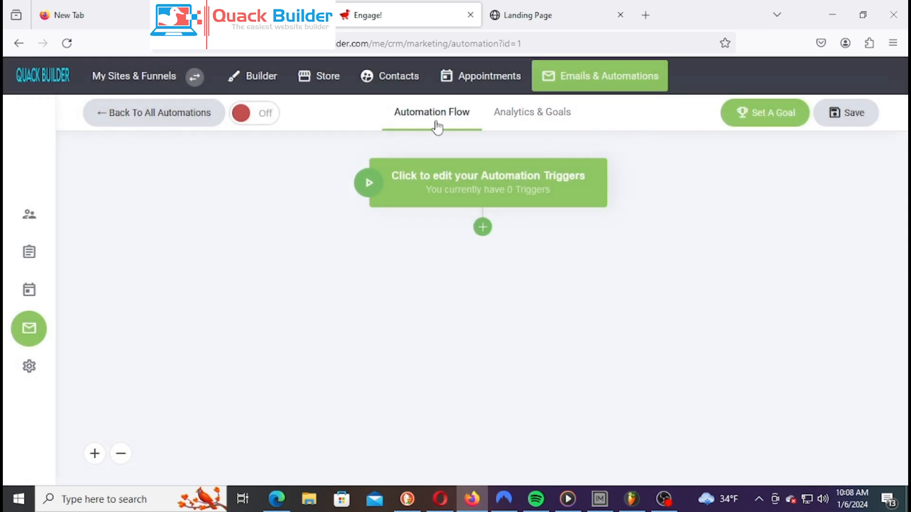
Open the Contacts tab from the email dashboard and dismiss the intro video popup
click(41, 341)
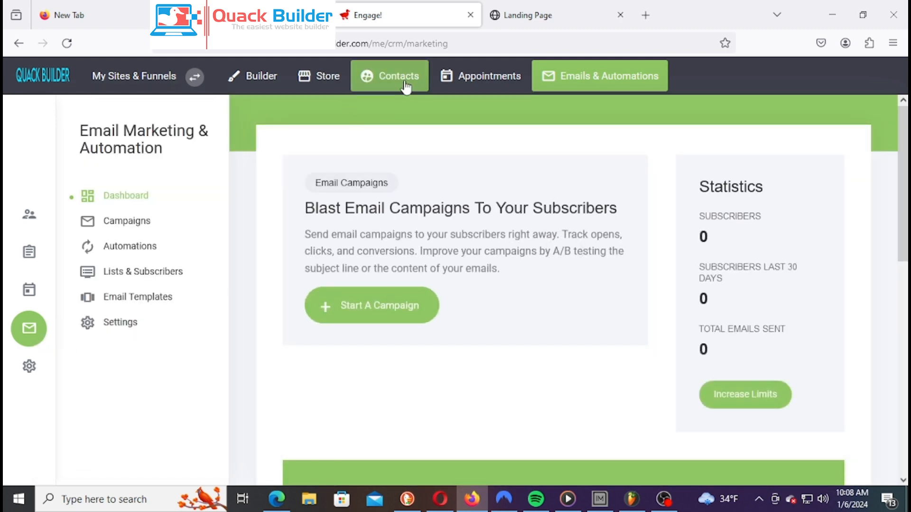
click(404, 80)
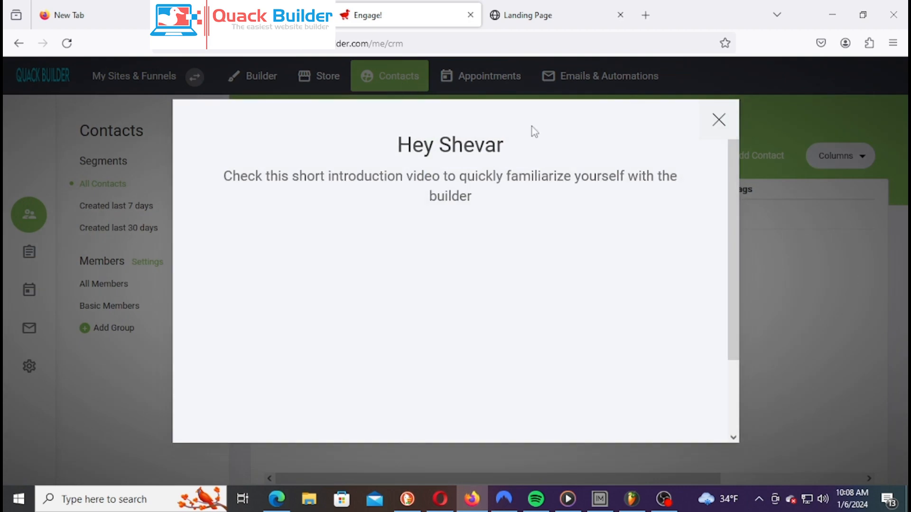
key(Escape)
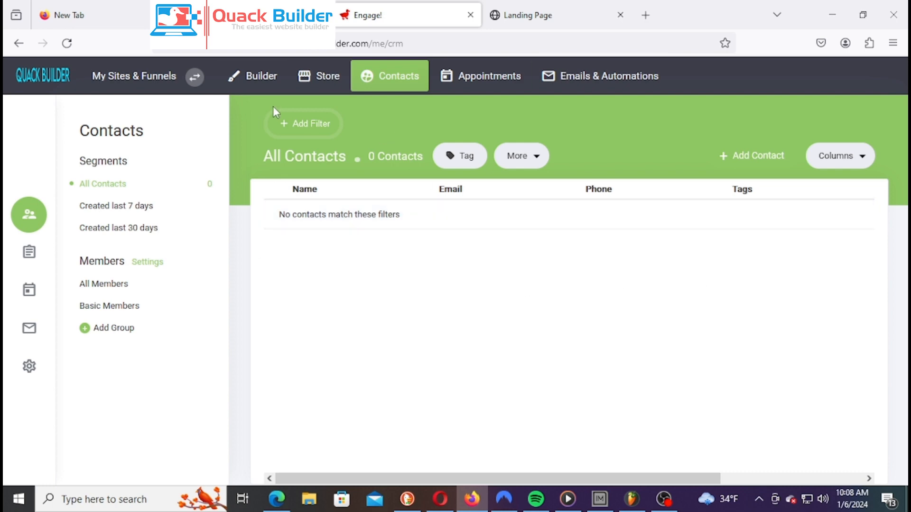
Open the landing page in the website builder and bring up the Add Block template library
click(268, 77)
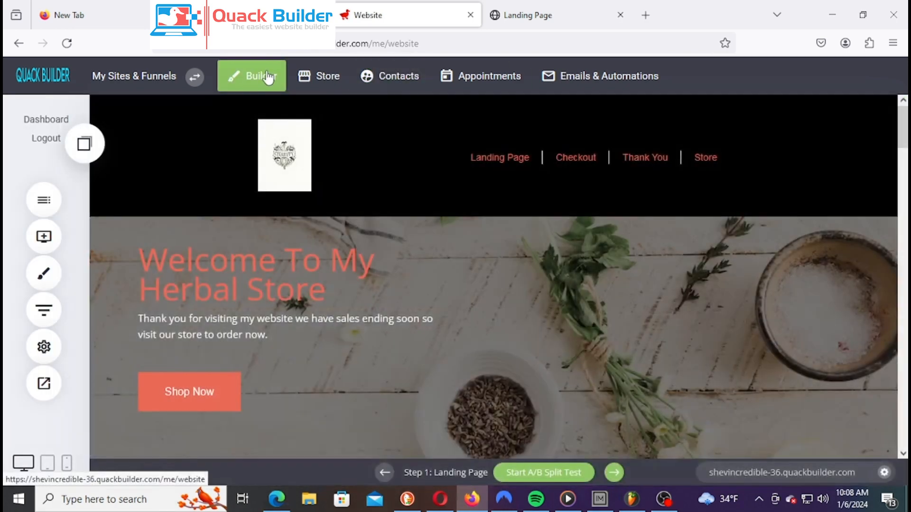
scroll(506, 236, down, 10)
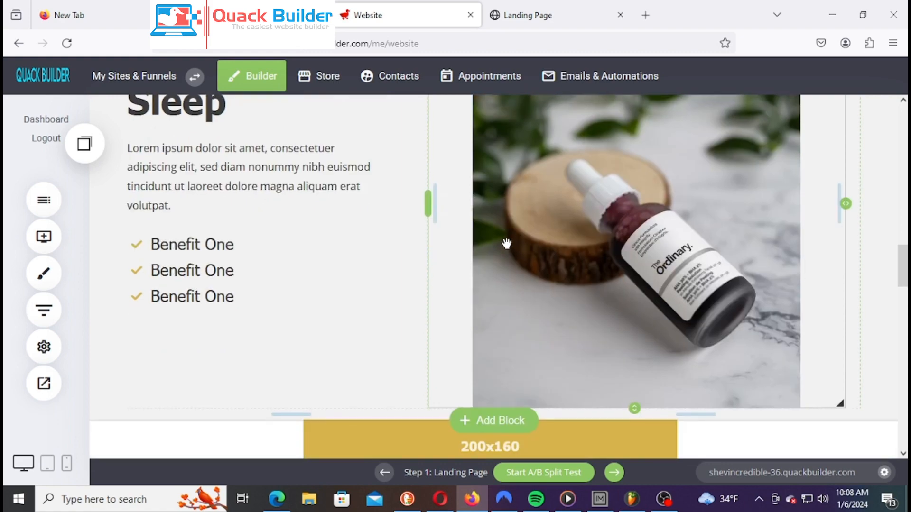
scroll(507, 244, up, 5)
scroll(502, 280, down, 10)
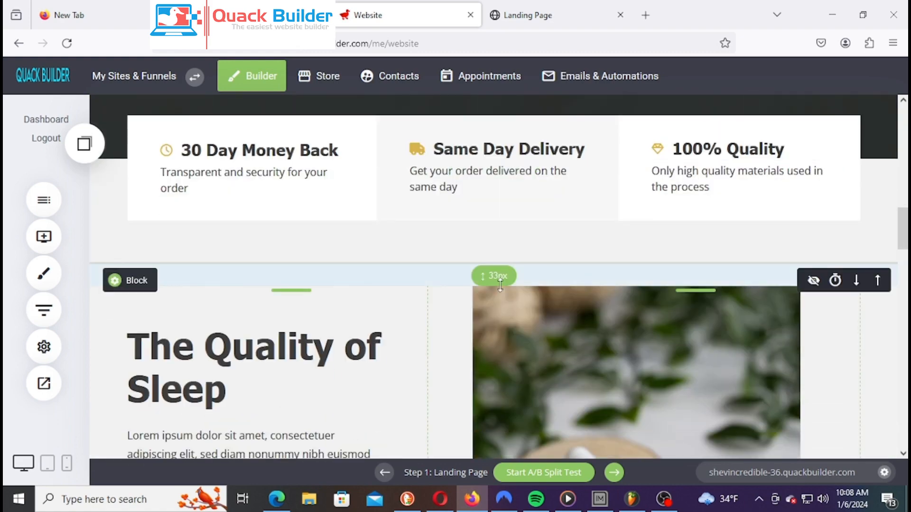
scroll(501, 288, up, 5)
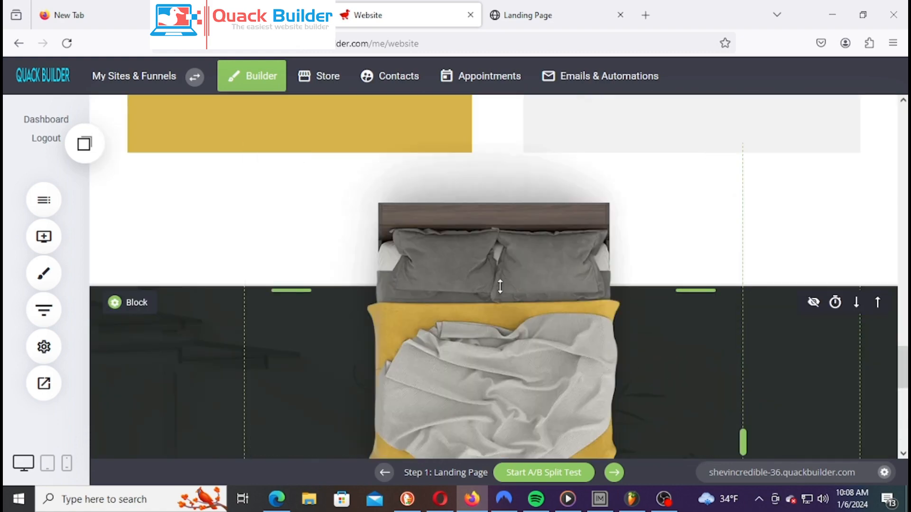
scroll(479, 218, down, 5)
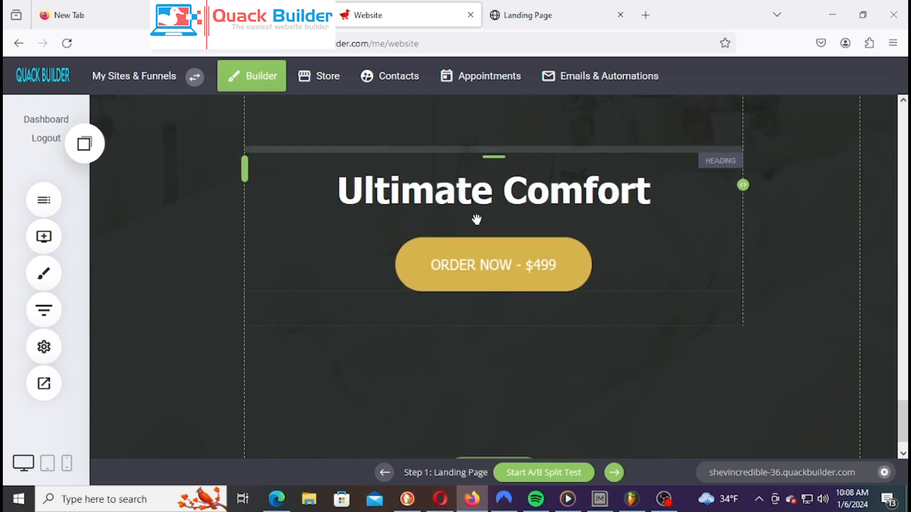
click(507, 433)
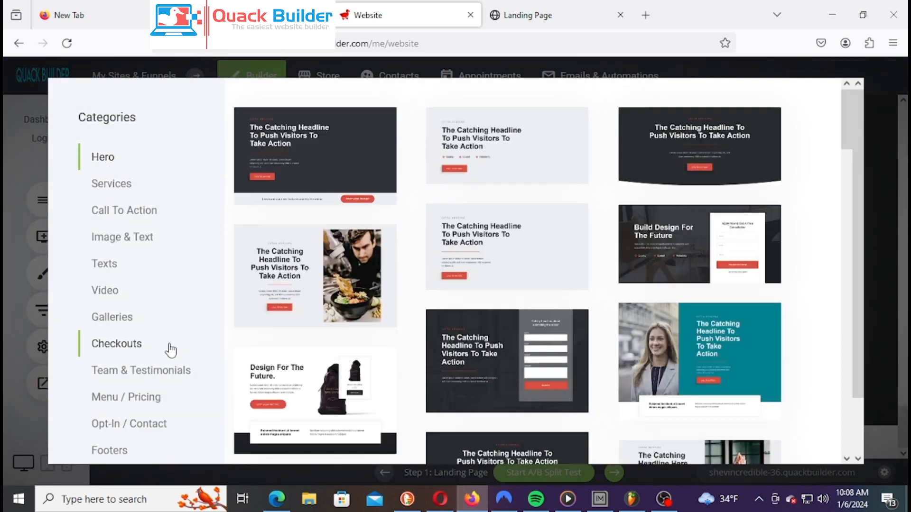
scroll(169, 350, down, 1)
scroll(164, 336, up, 1)
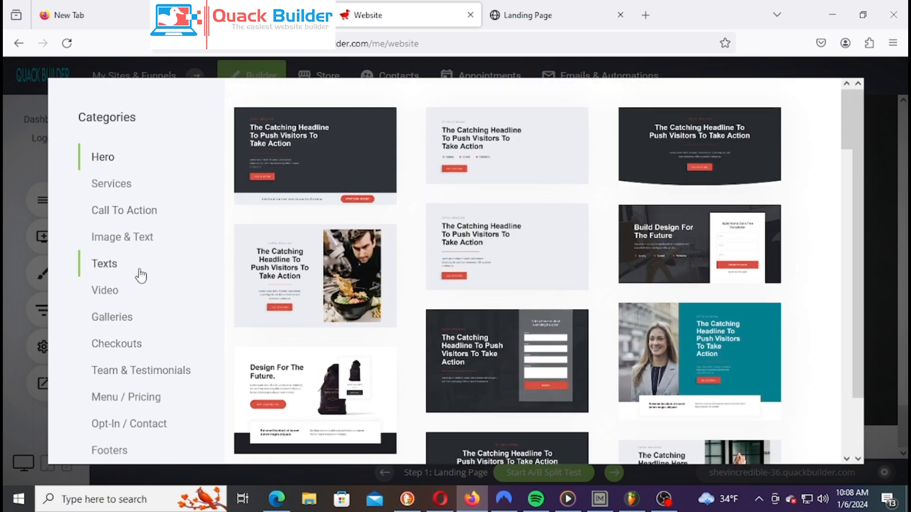
Browse the Call To Action templates, then switch to the Opt-In / Contact category
click(137, 221)
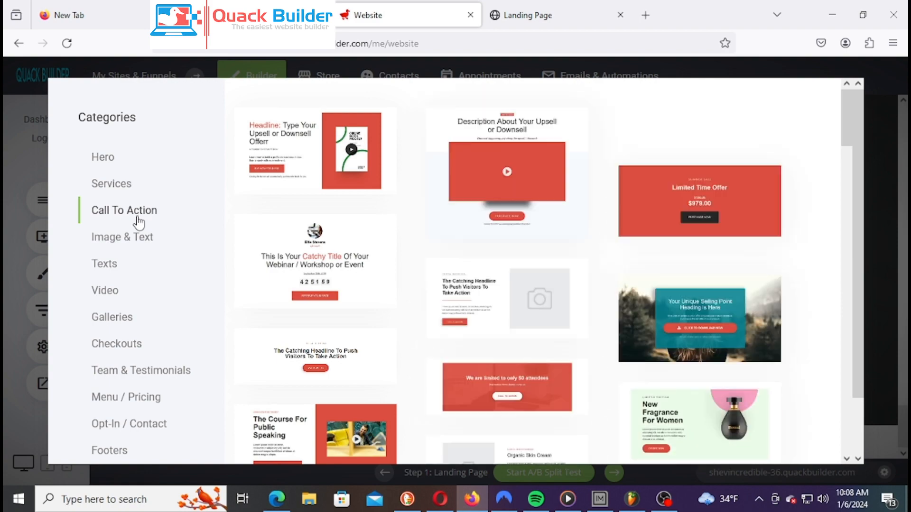
scroll(480, 221, down, 5)
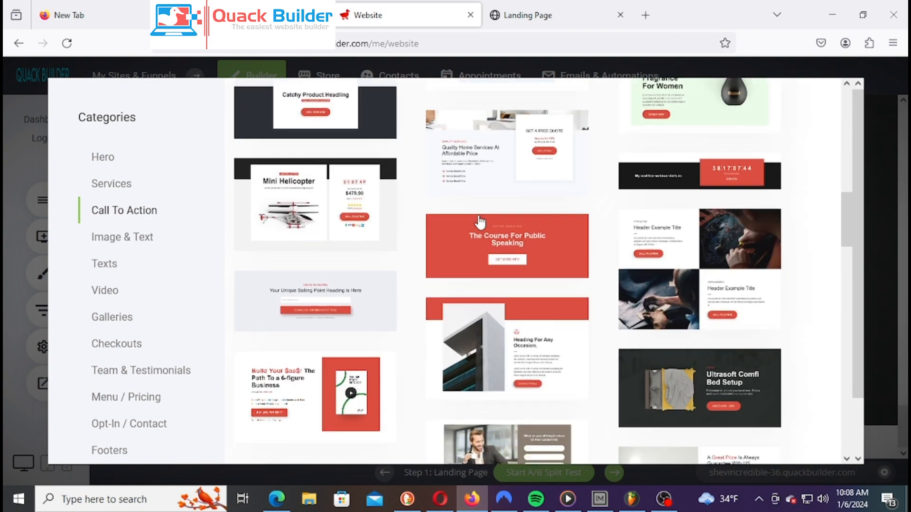
scroll(481, 221, down, 10)
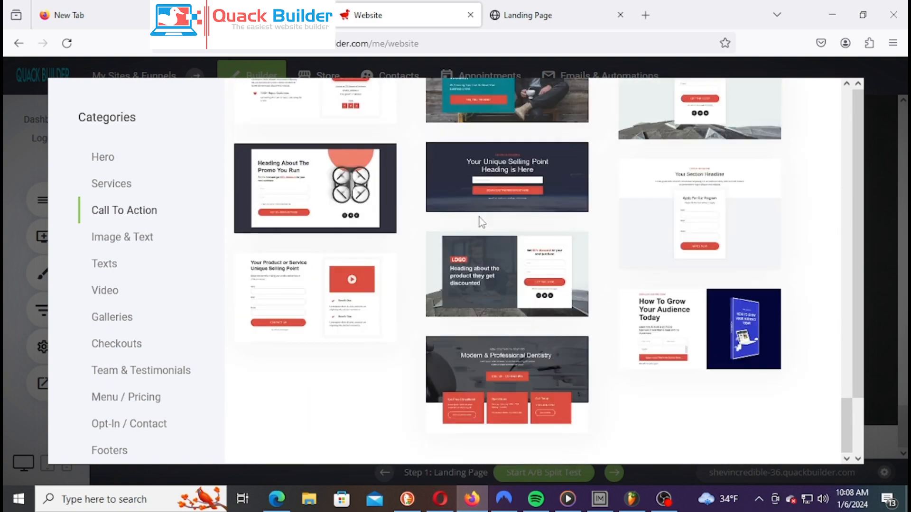
scroll(533, 366, down, 2)
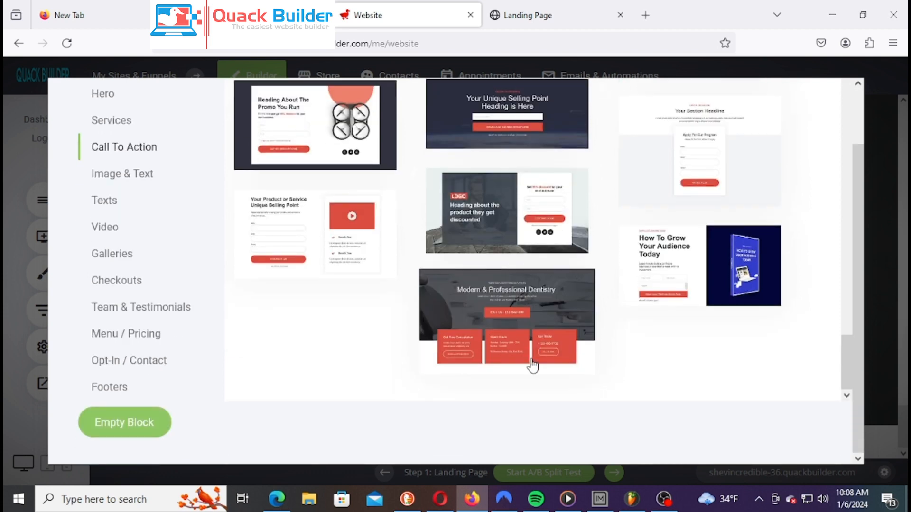
scroll(532, 365, up, 1)
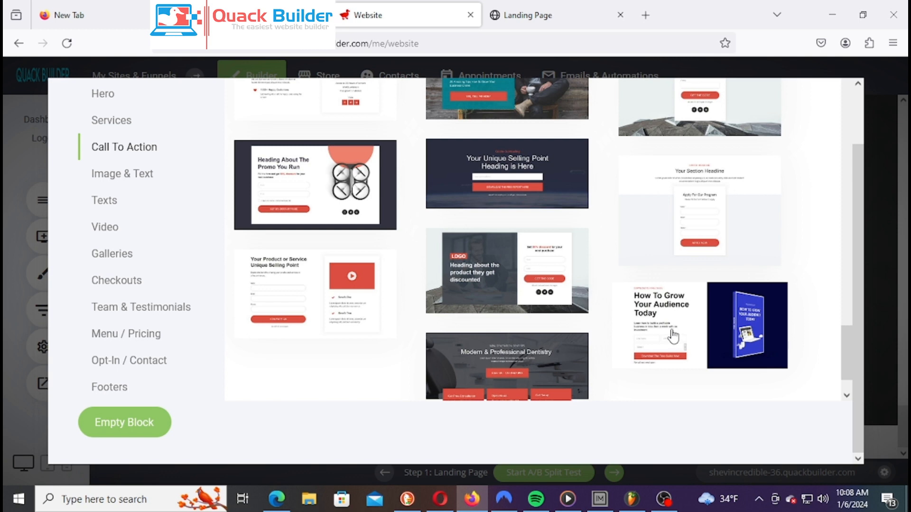
scroll(136, 367, up, 2)
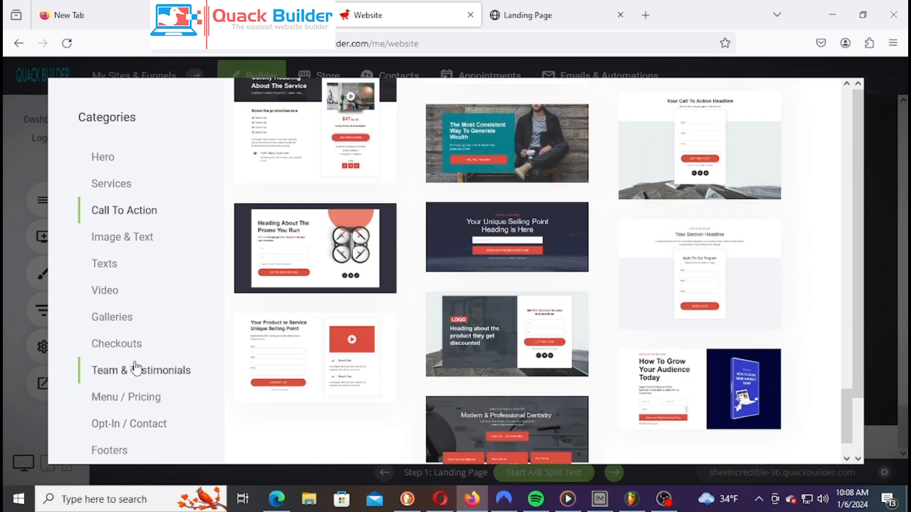
scroll(610, 335, down, 2)
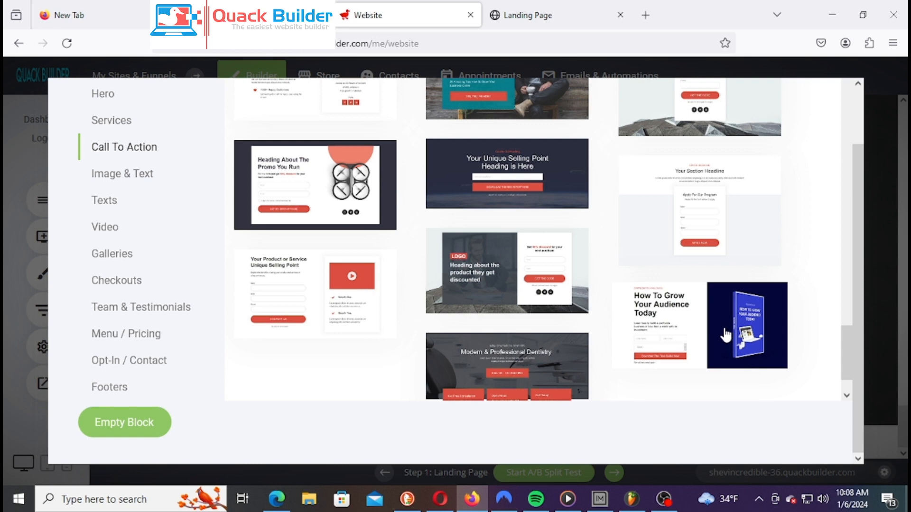
click(162, 366)
scroll(689, 299, up, 10)
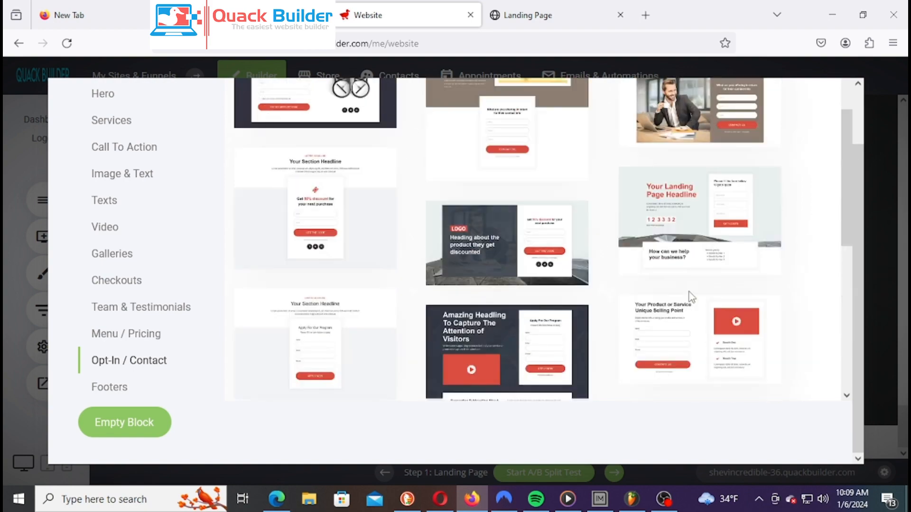
scroll(690, 298, up, 2)
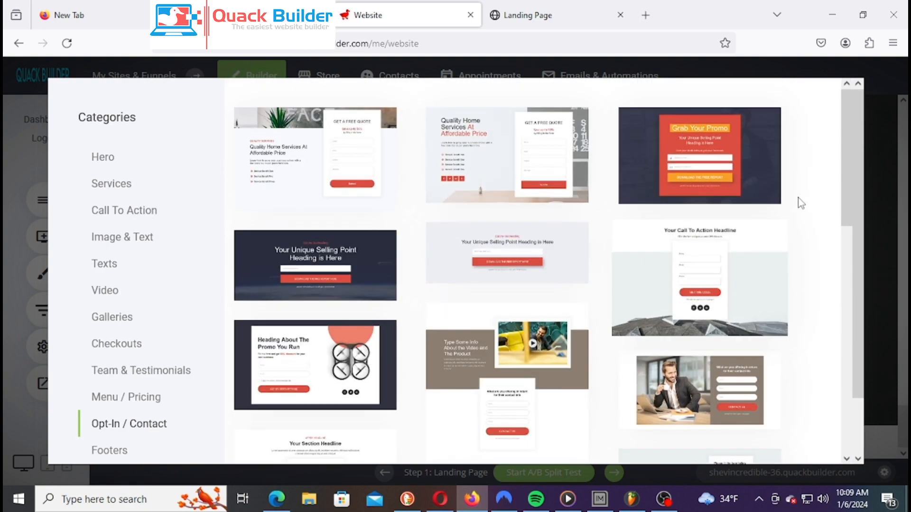
Insert the red 'Grab Your Promo' opt-in block after the Ultimate Comfort section
click(748, 172)
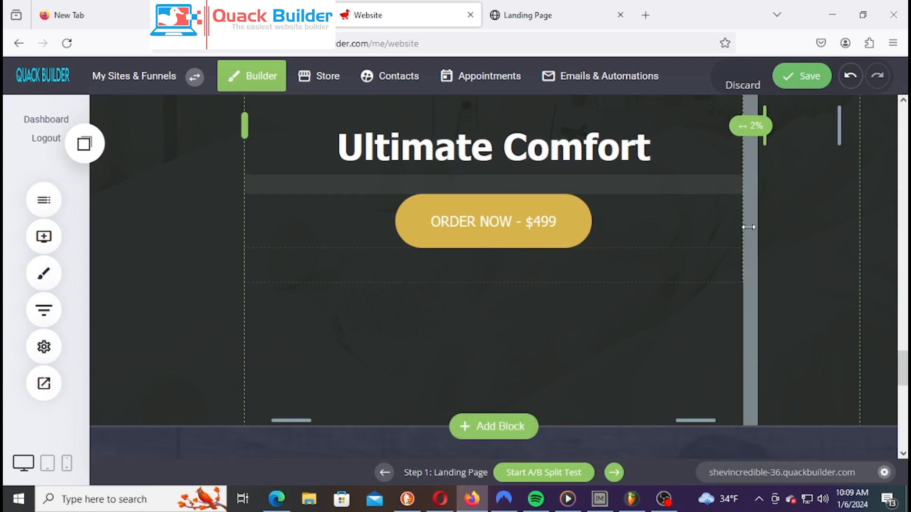
scroll(748, 227, down, 10)
scroll(726, 239, up, 3)
scroll(724, 243, down, 1)
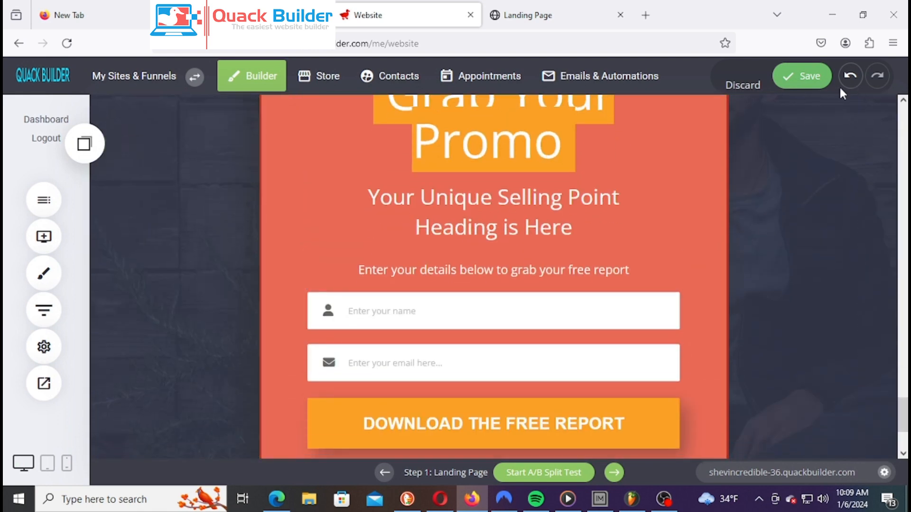
Save the page and scroll back up to the 'Welcome To My Herbal Store' hero
click(813, 79)
scroll(625, 238, up, 4)
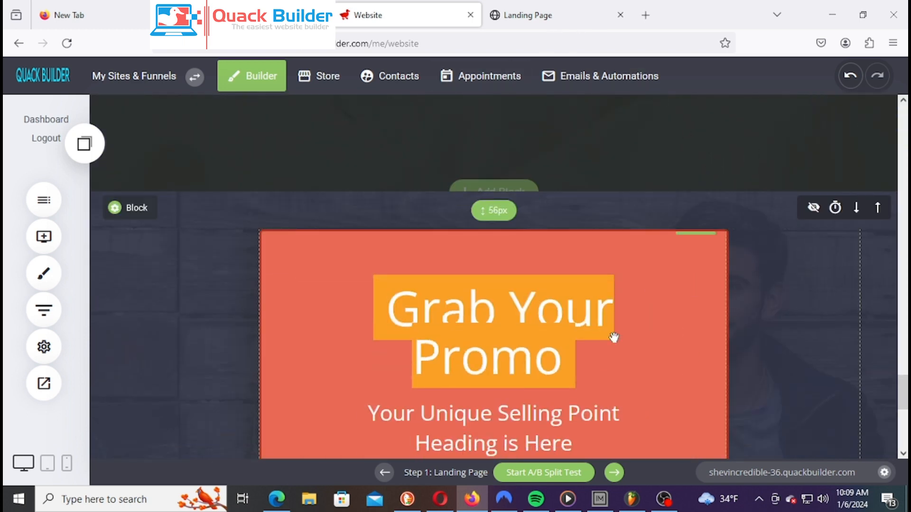
scroll(506, 284, down, 3)
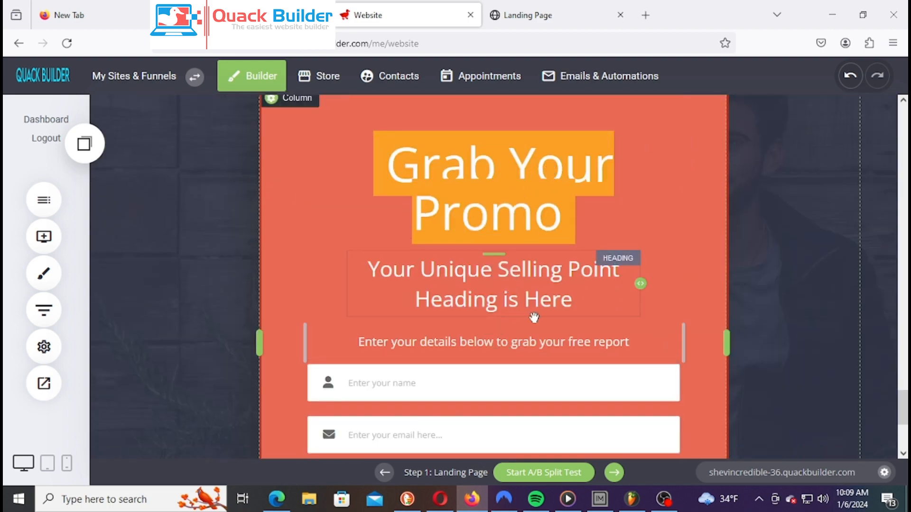
scroll(534, 312, up, 10)
scroll(551, 237, up, 10)
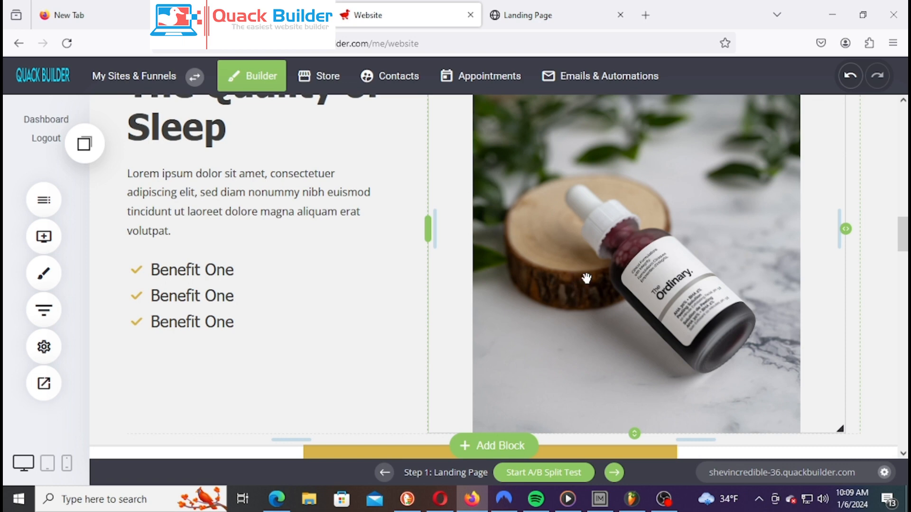
scroll(598, 271, up, 2)
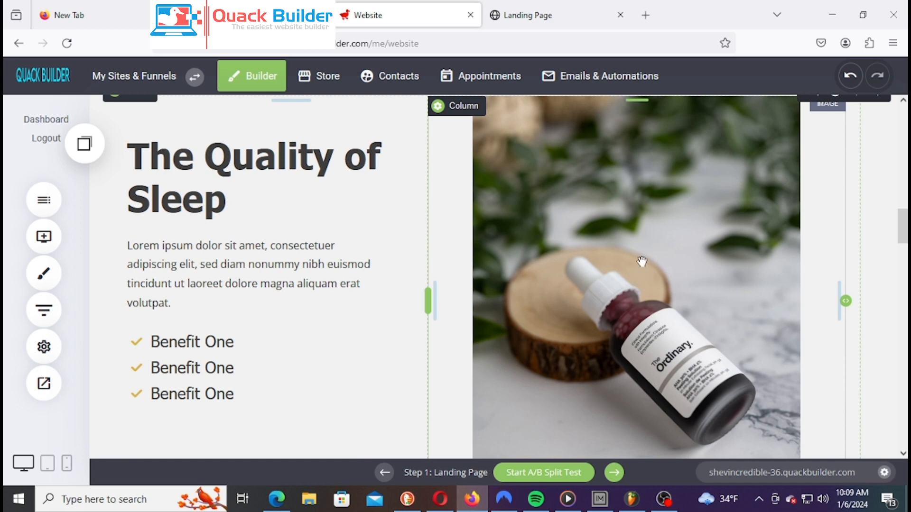
scroll(627, 242, down, 5)
Scroll the Landing Page preview down to the red 'Grab Your Promo' form with its 'Download The Free Report' button
click(521, 16)
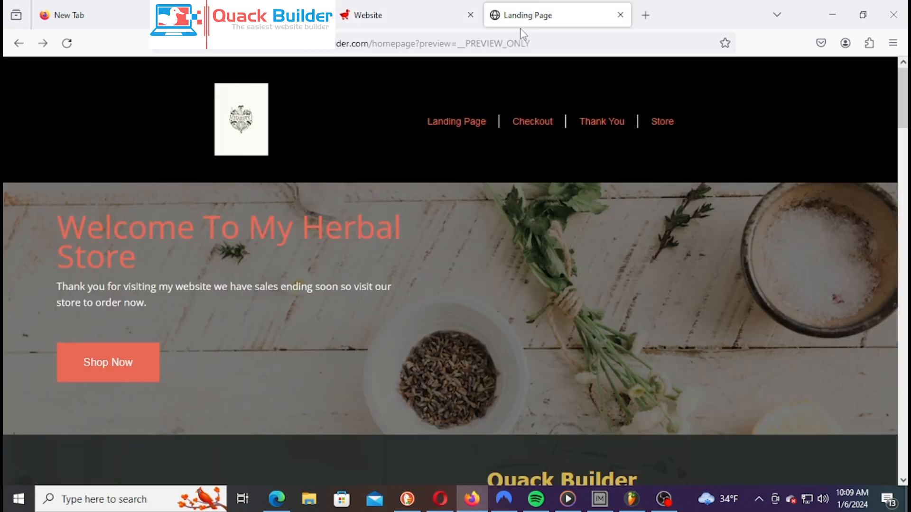
scroll(636, 218, down, 20)
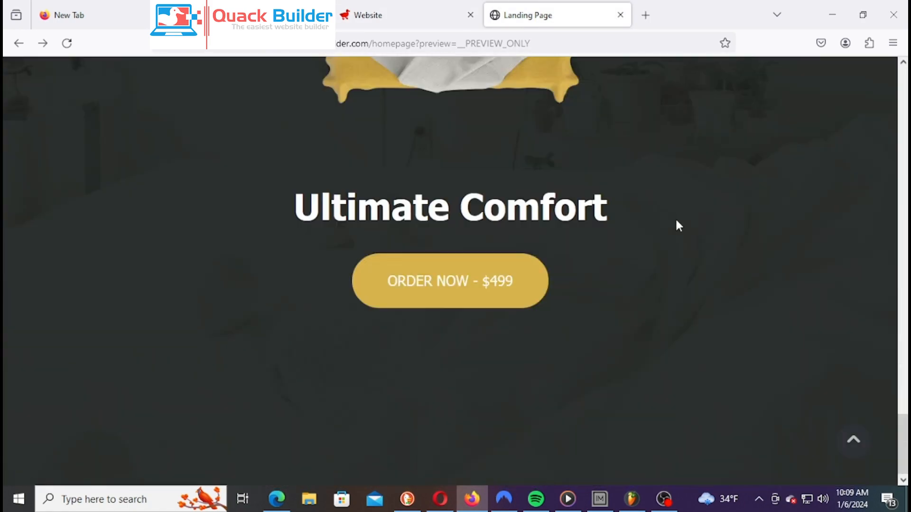
right_click(698, 221)
key(Escape)
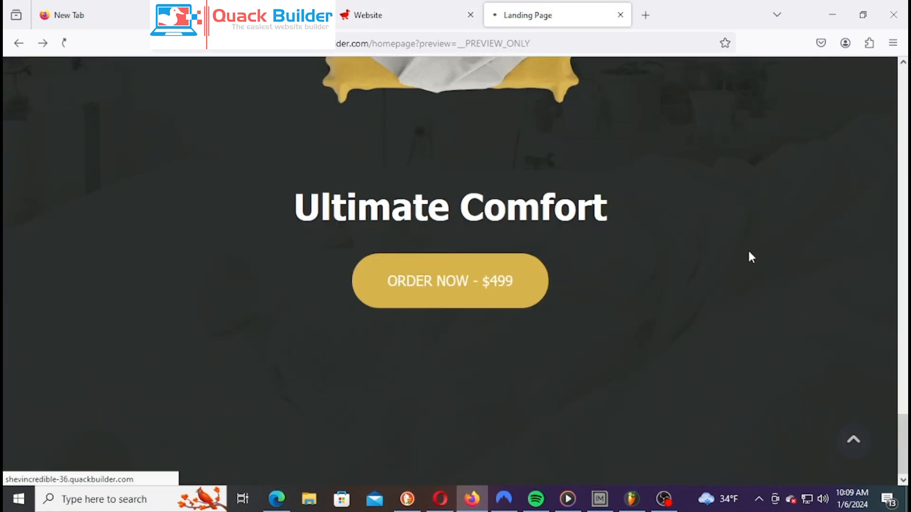
scroll(734, 265, down, 5)
scroll(731, 259, up, 4)
scroll(582, 314, down, 2)
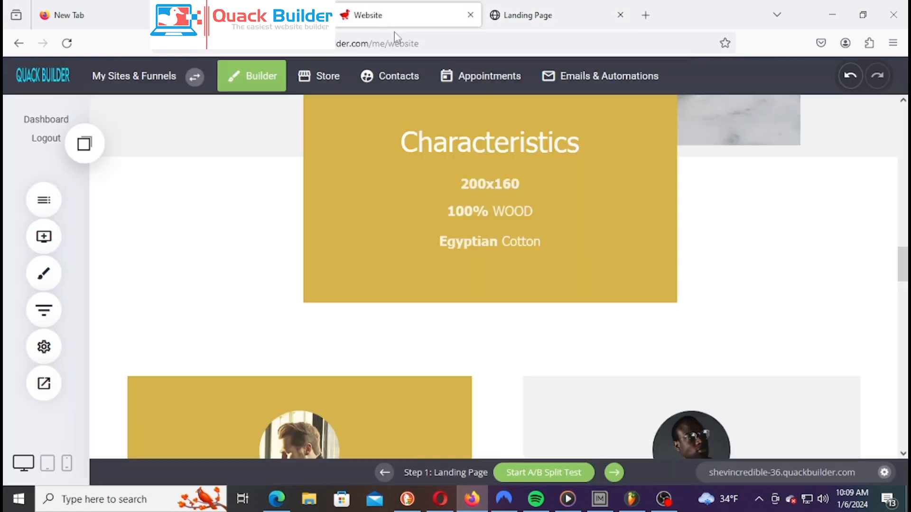
Back in the page builder, select the Grab Your Promo form and review its name and email fields
click(384, 16)
scroll(660, 329, down, 5)
scroll(668, 327, down, 6)
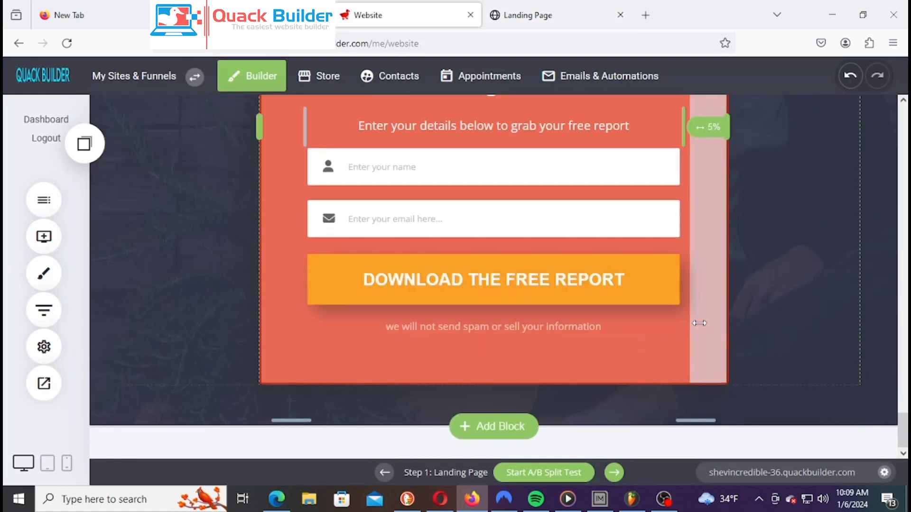
scroll(702, 325, up, 3)
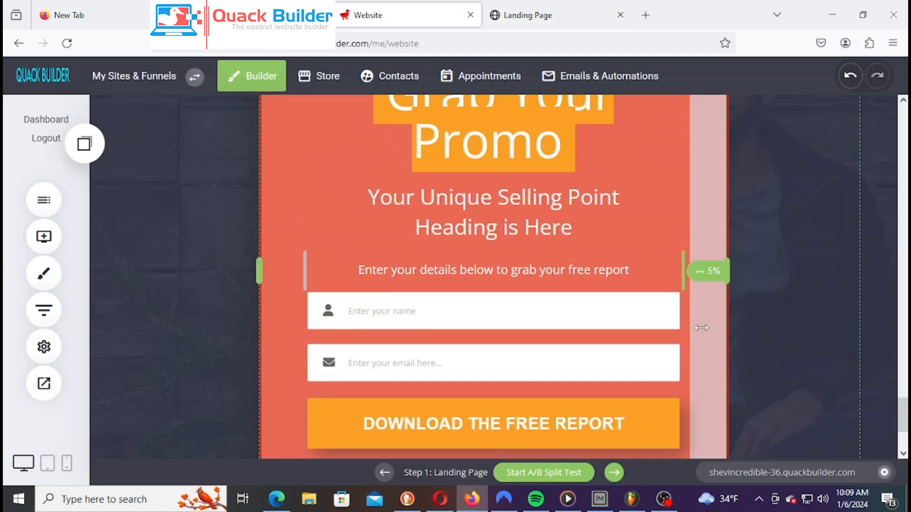
click(459, 328)
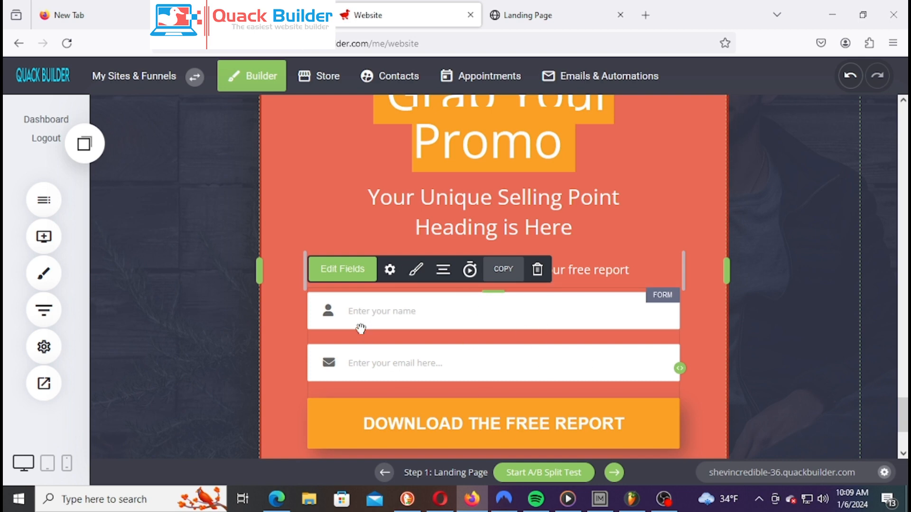
click(338, 275)
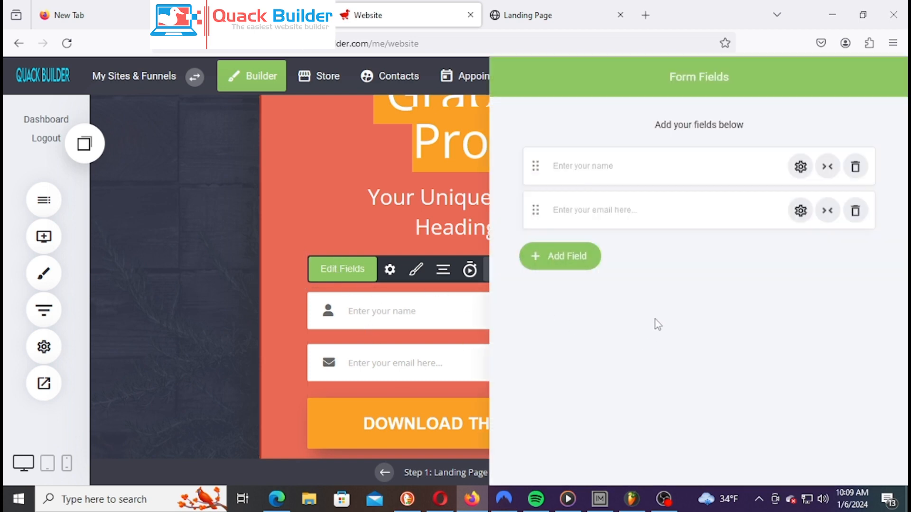
click(623, 170)
click(657, 215)
click(408, 368)
Open the sign-up form's settings and scroll down to the email marketing section
mouse_move(401, 282)
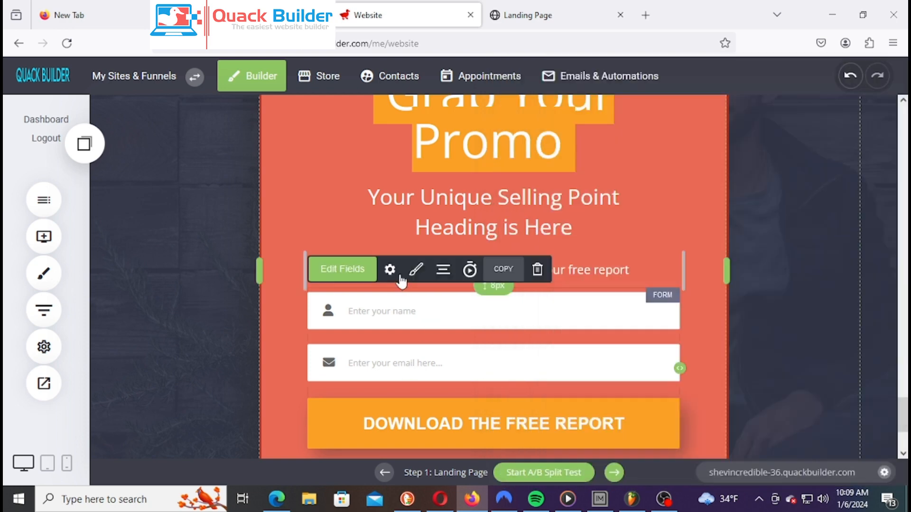
click(389, 270)
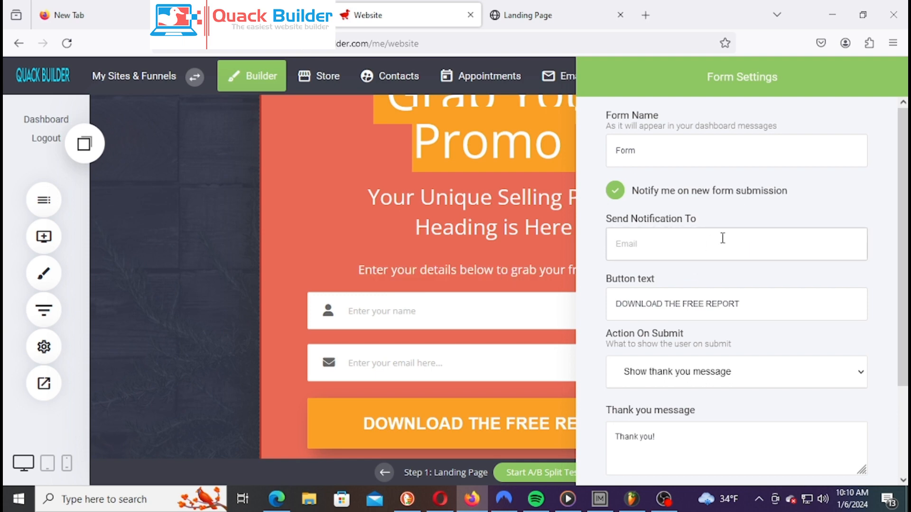
scroll(731, 256, down, 2)
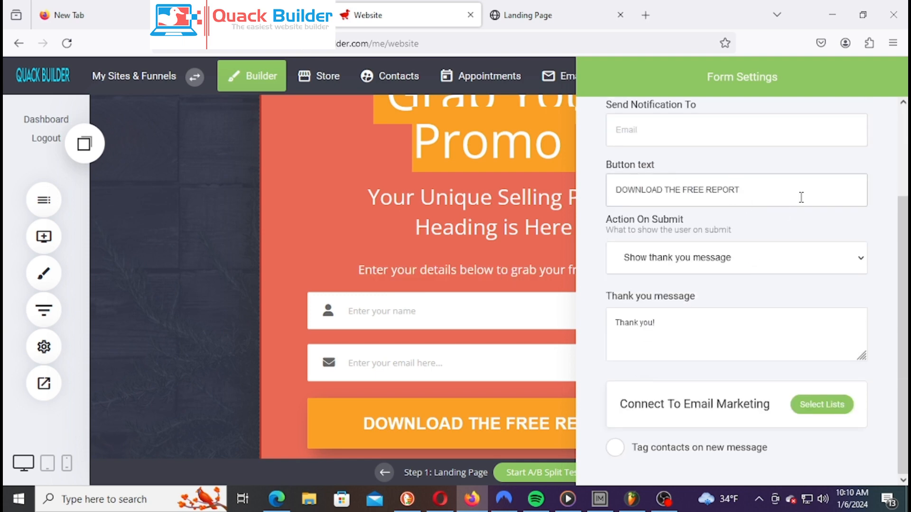
Create a new 'Herb' subscriber list, link the form to it, and confirm the list selection
click(825, 405)
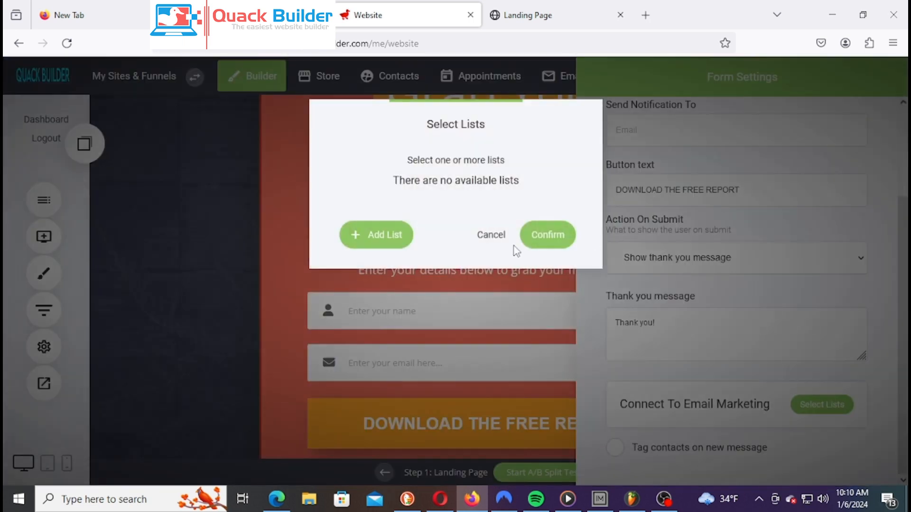
click(387, 241)
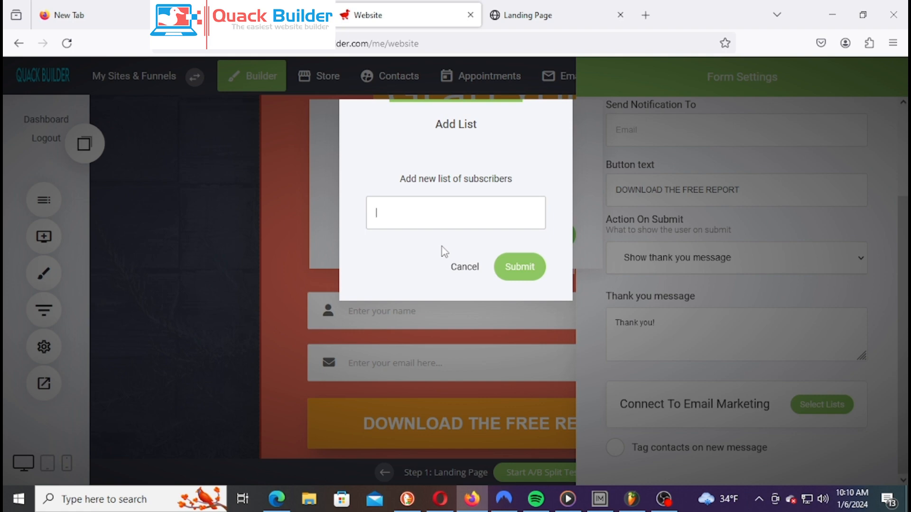
text(H)
click(520, 266)
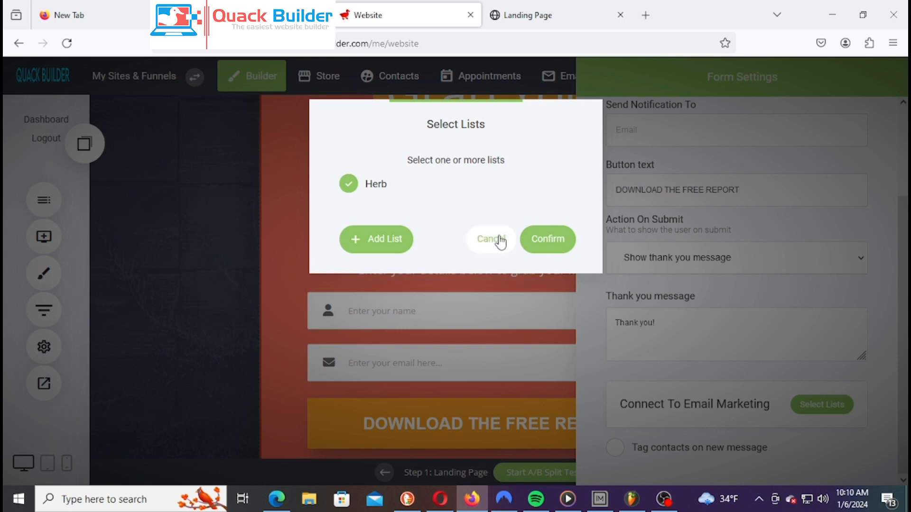
click(567, 245)
scroll(826, 374, down, 1)
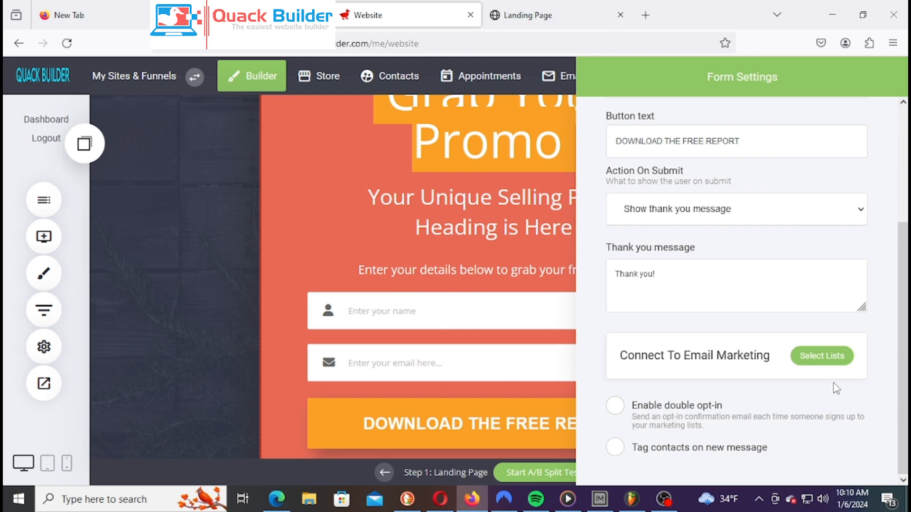
click(825, 353)
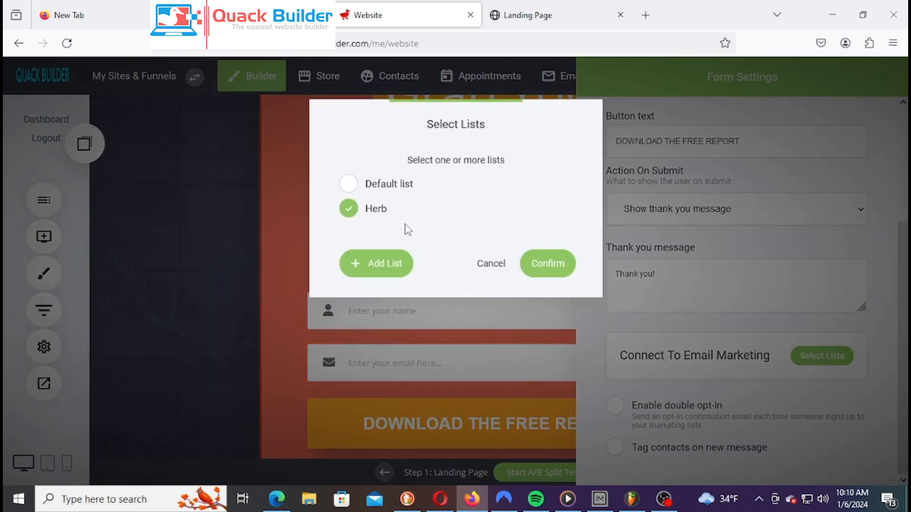
click(412, 190)
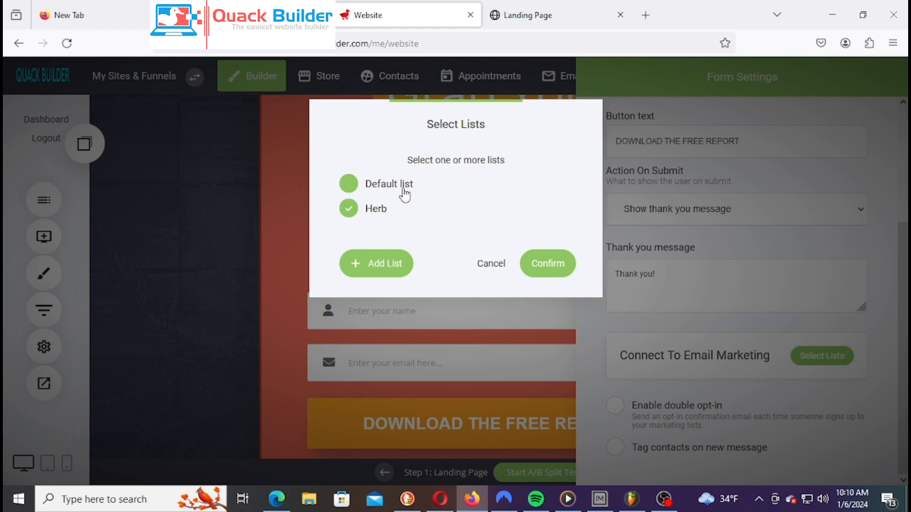
click(496, 271)
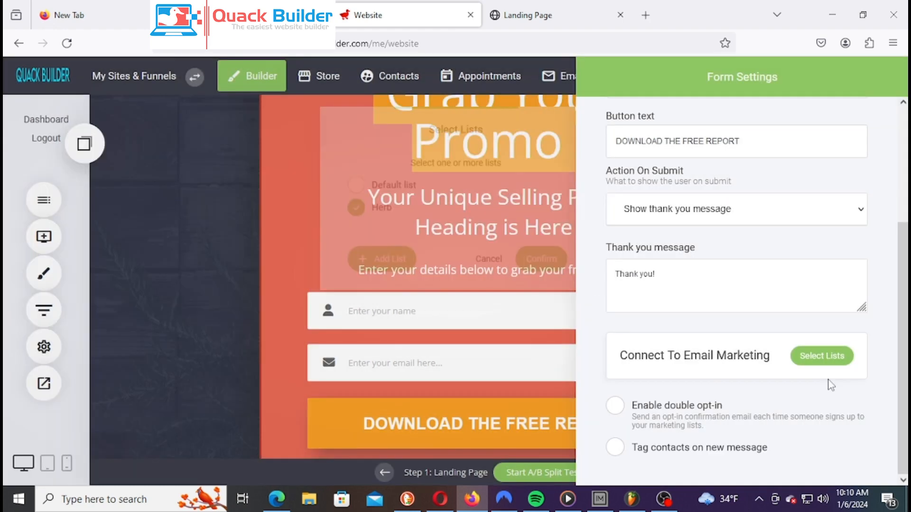
Enable double opt-in for the form and switch on tagging contacts on new message
click(613, 413)
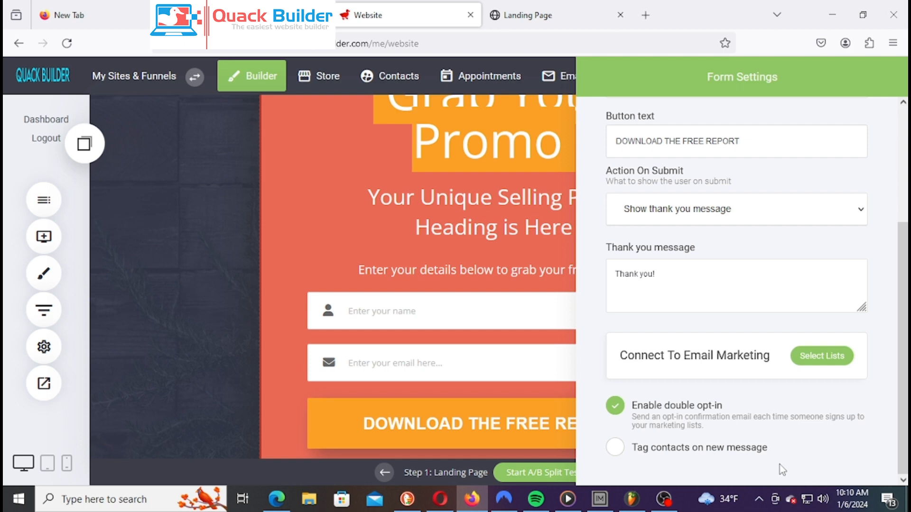
click(731, 451)
Turn on contact tagging and add the tags 'Herb' and 'Hompage List'
click(720, 457)
scroll(768, 417, down, 1)
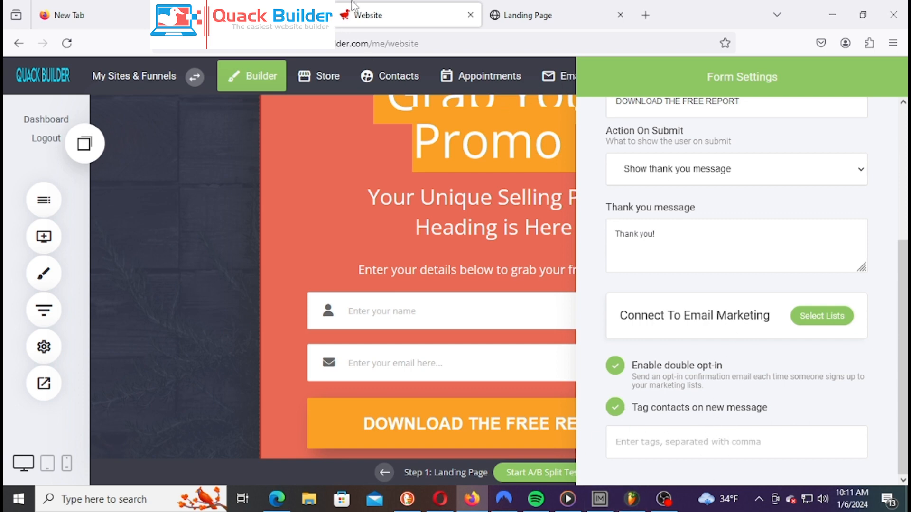
click(746, 449)
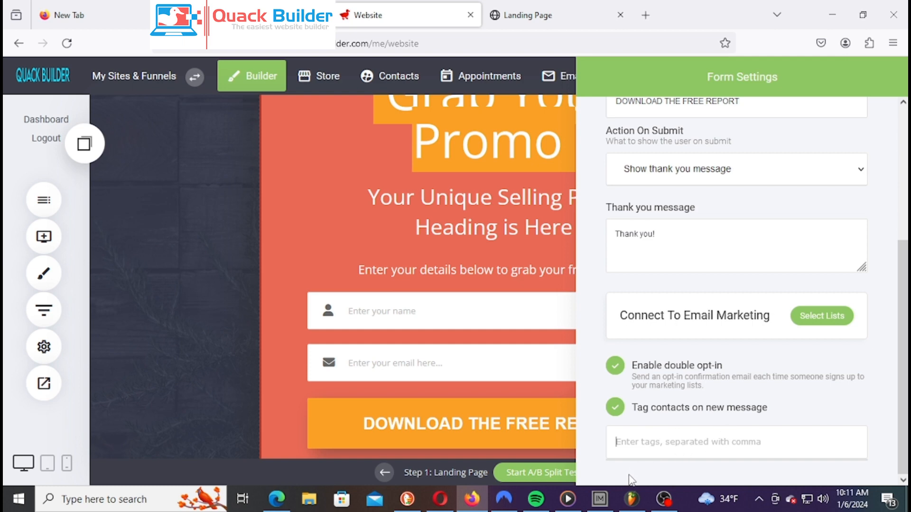
mouse_move(619, 487)
text(Herb)
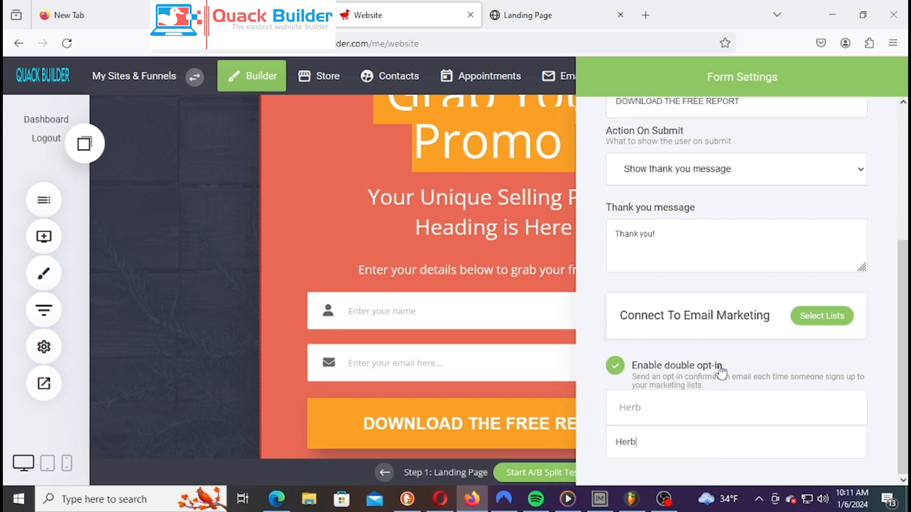
key(Return)
scroll(705, 365, down, 1)
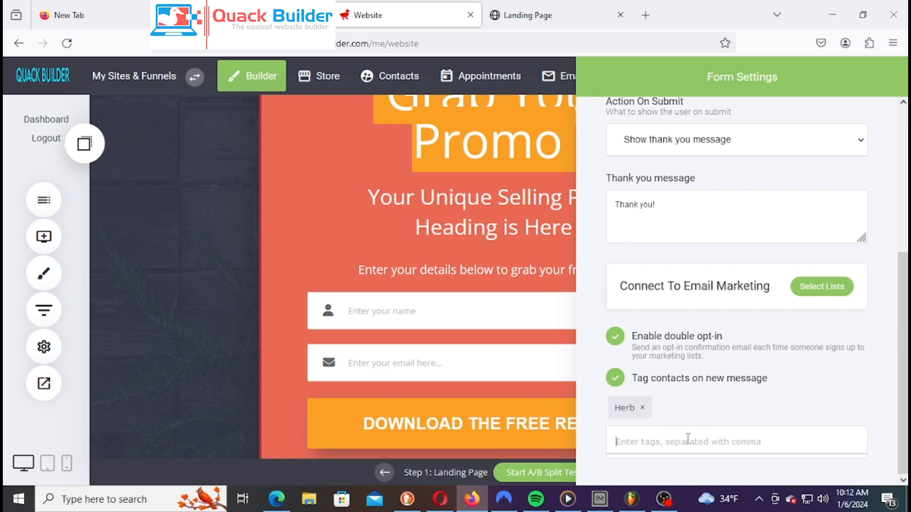
text(Li)
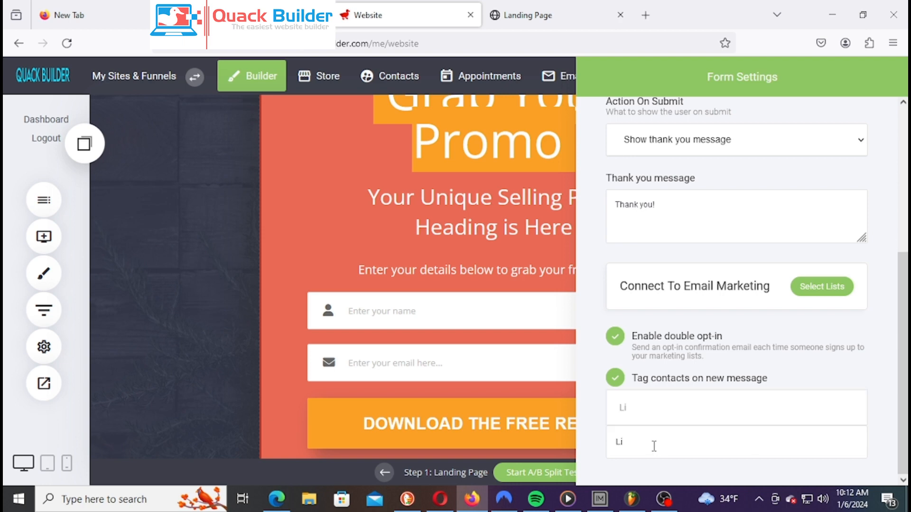
text(st)
drag(613, 445, 612, 445)
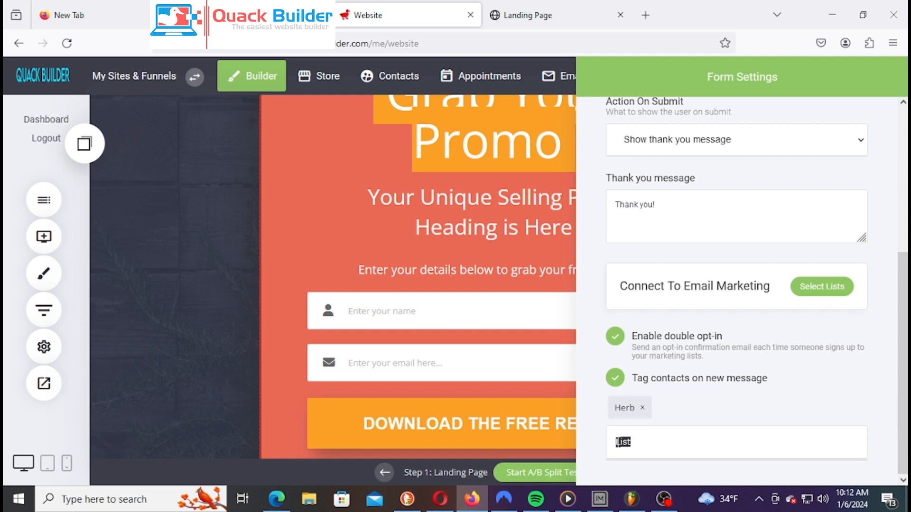
click(619, 442)
text(Ho)
text(mpa)
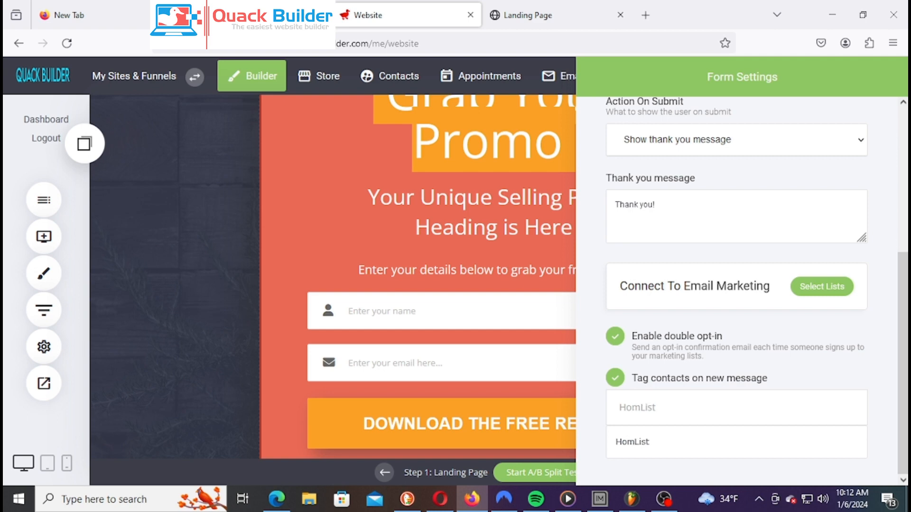
text(ge)
key(Return)
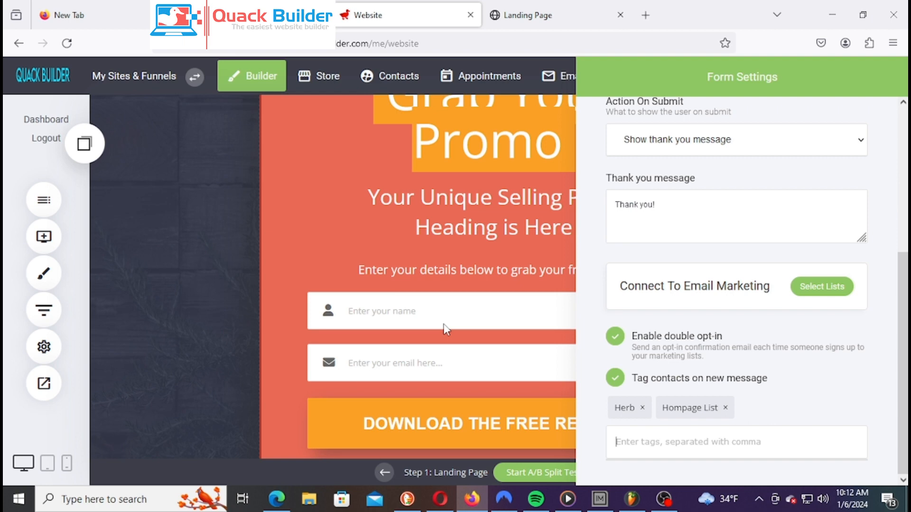
Reconfirm Herb as the form's email list
click(834, 290)
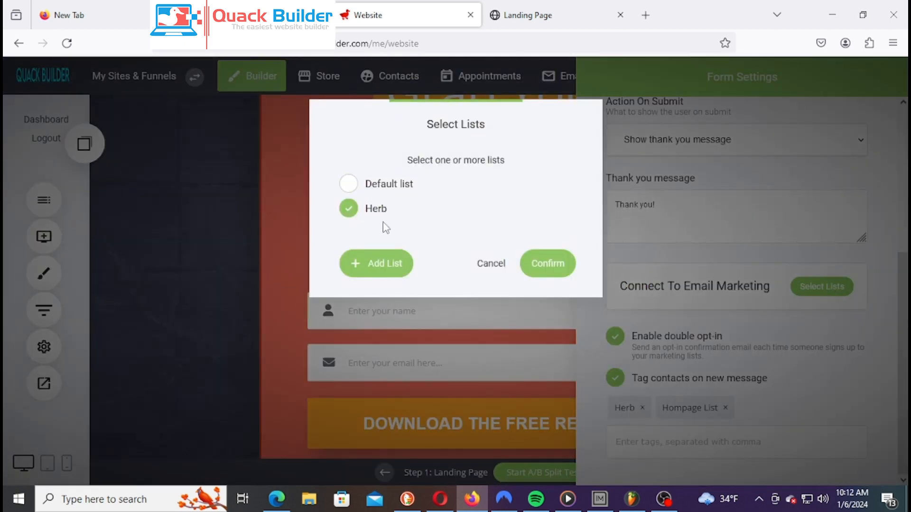
click(547, 265)
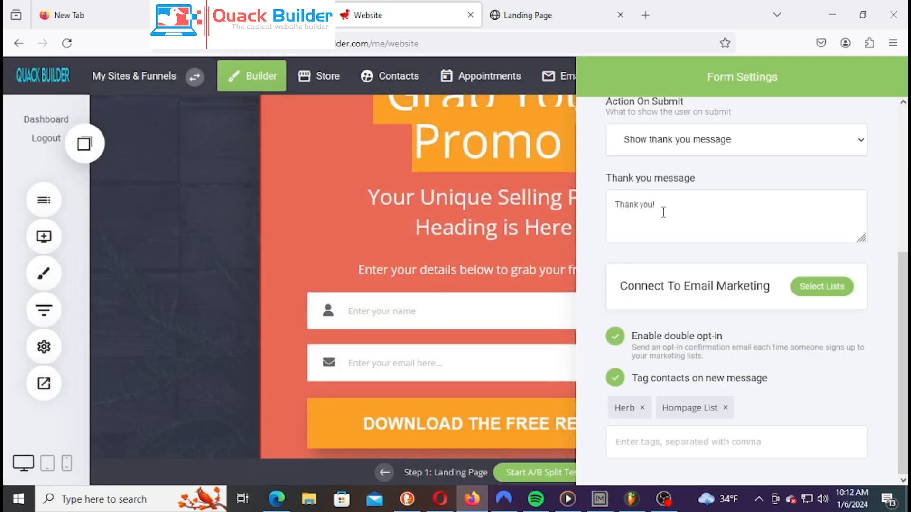
scroll(699, 214, up, 2)
drag(748, 295, 562, 291)
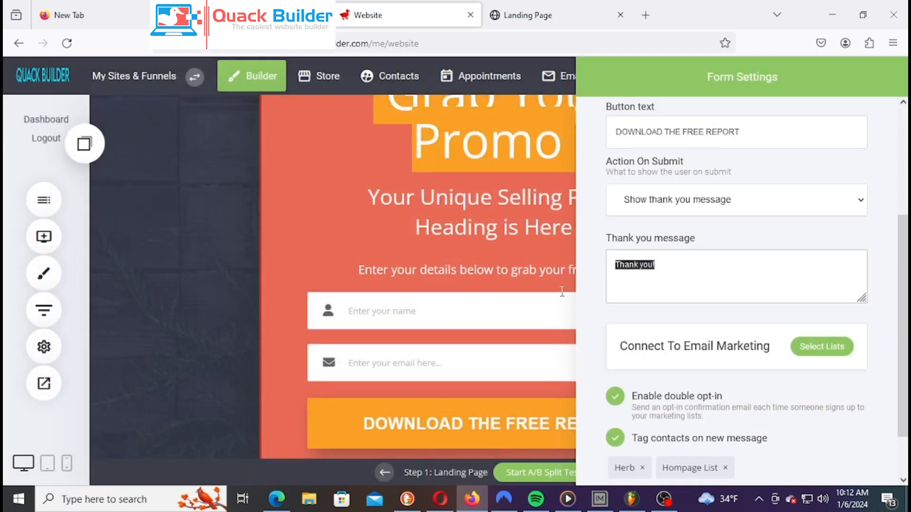
Set Action On Submit to Go to page with the Checkout funnel step, then close the form settings
click(670, 268)
scroll(740, 256, up, 1)
click(727, 270)
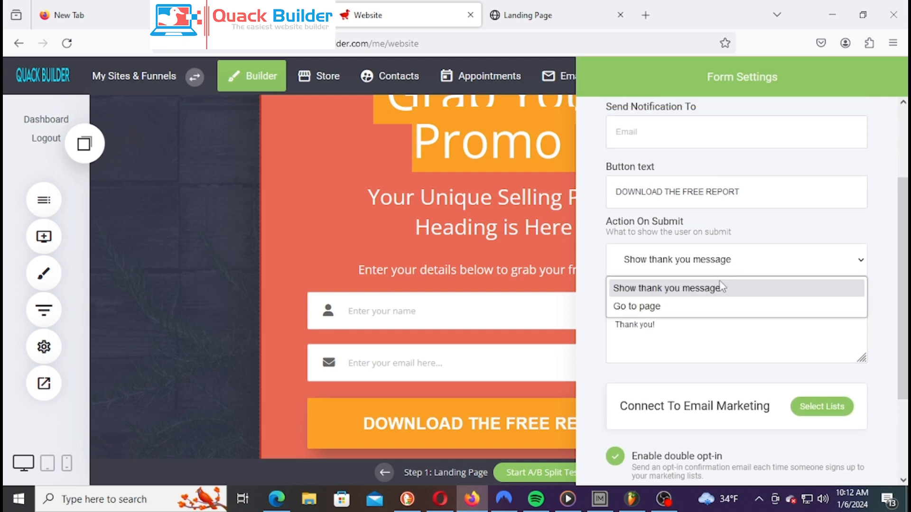
click(674, 306)
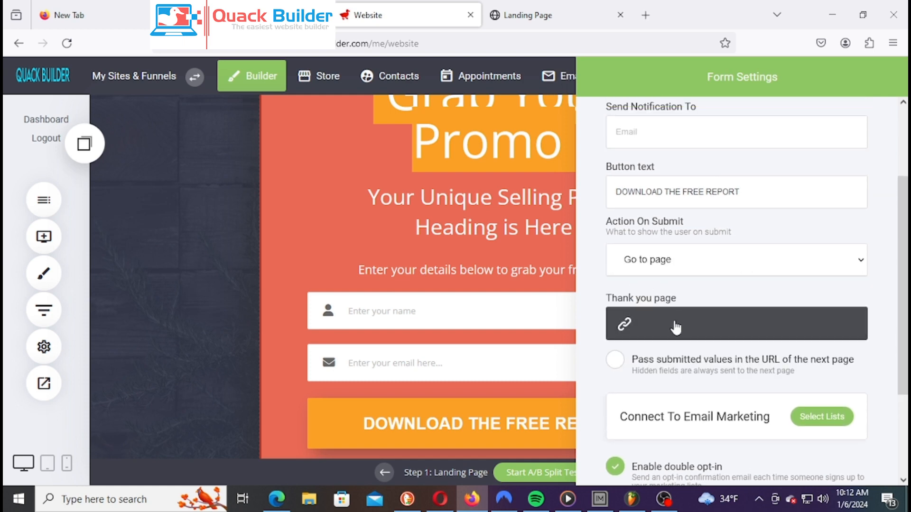
click(661, 332)
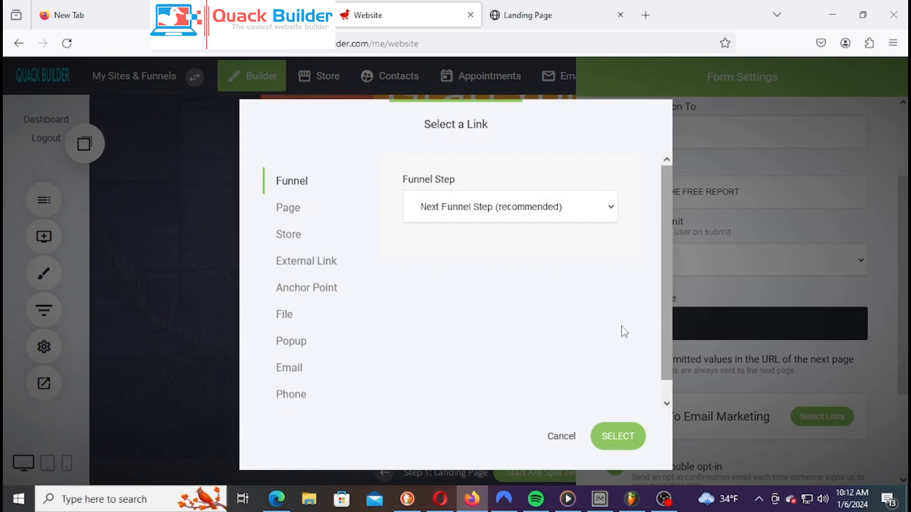
click(493, 209)
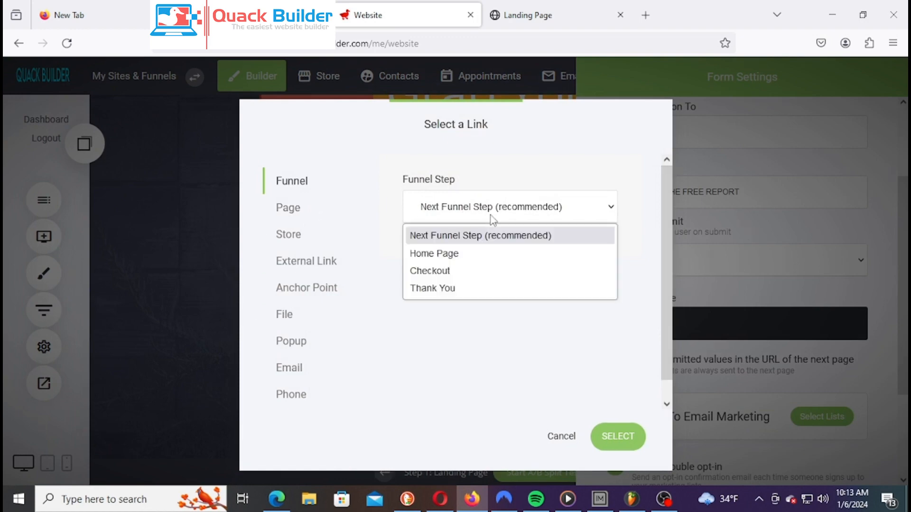
click(468, 271)
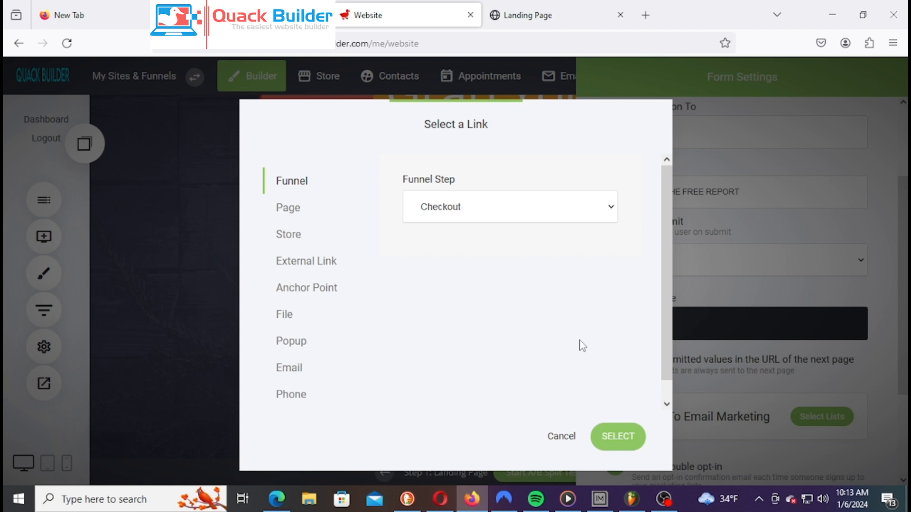
click(633, 448)
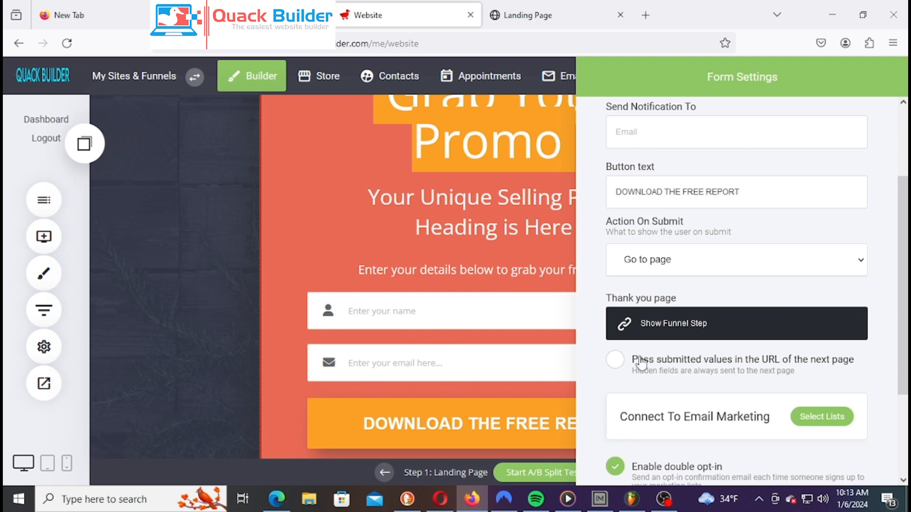
scroll(759, 375, down, 3)
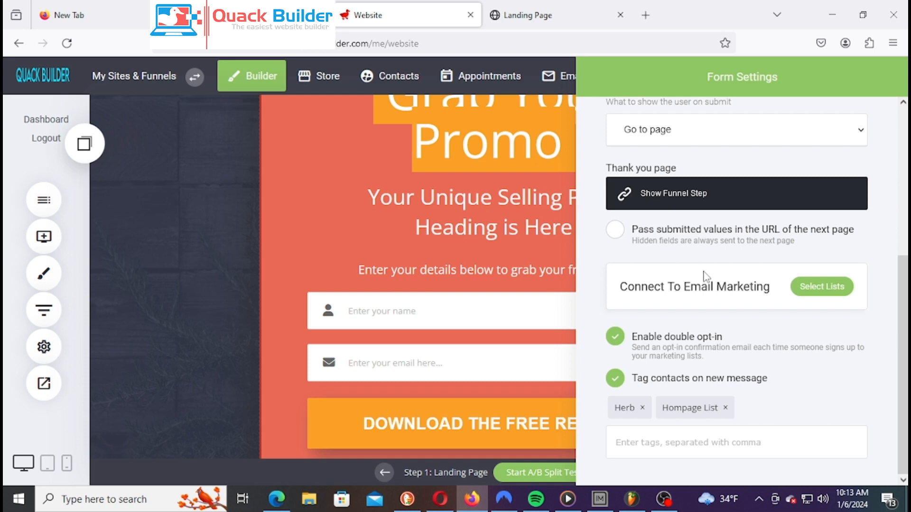
click(306, 230)
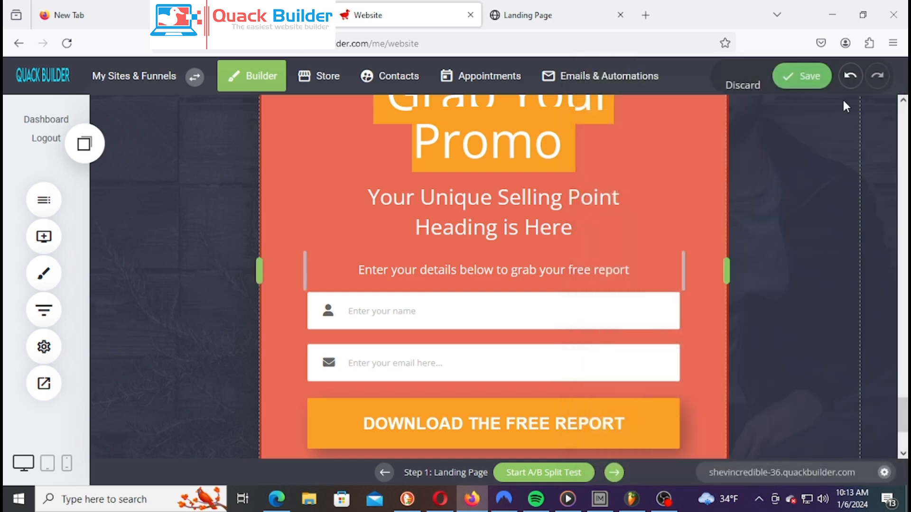
Save the landing page and reload its preview in the Landing Page tab
click(809, 78)
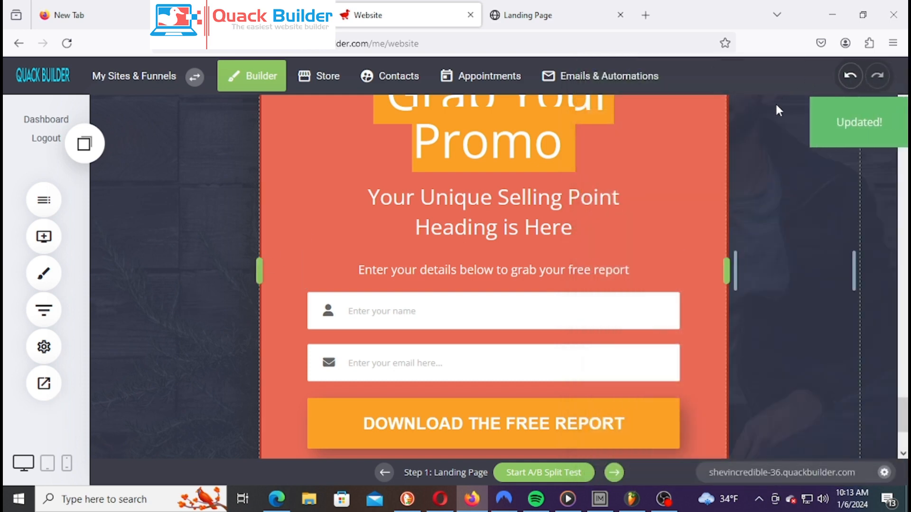
click(560, 23)
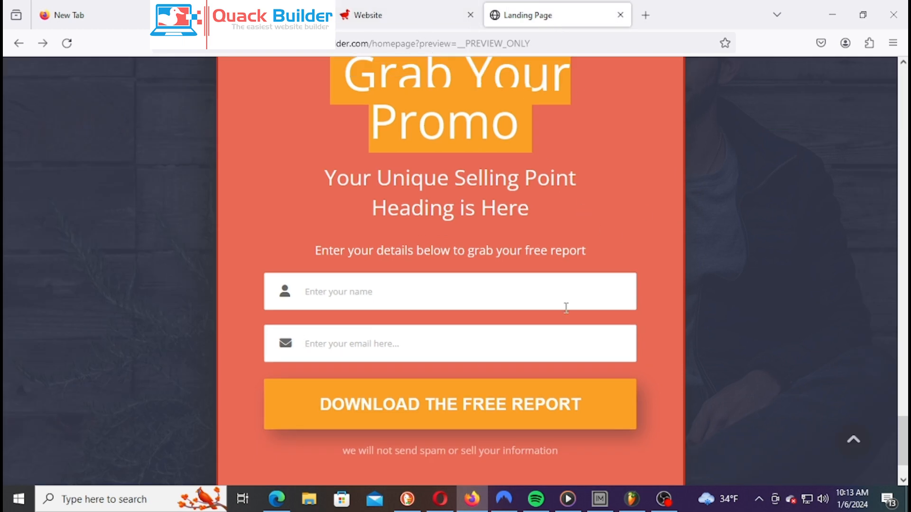
right_click(546, 14)
click(588, 43)
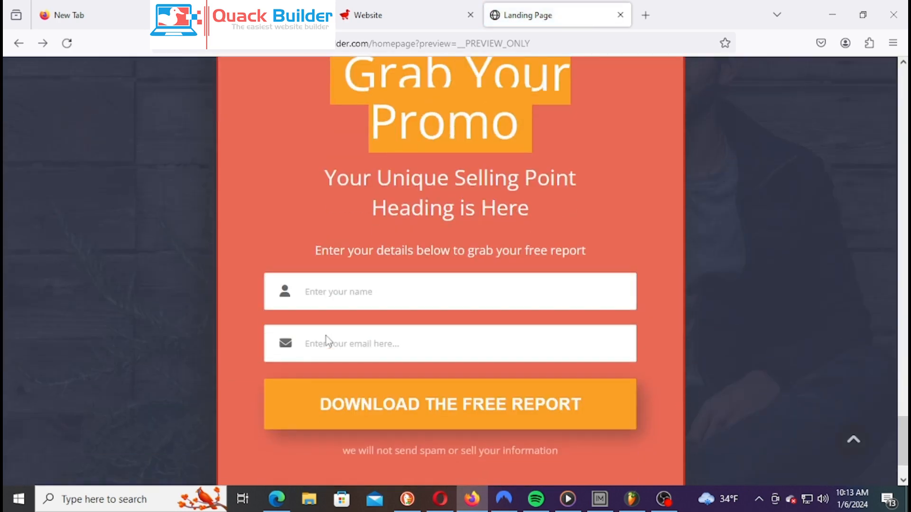
Submit a test sign-up with a name and e-mail address via Download the Free Report
click(357, 294)
text(Shev)
key(Tab)
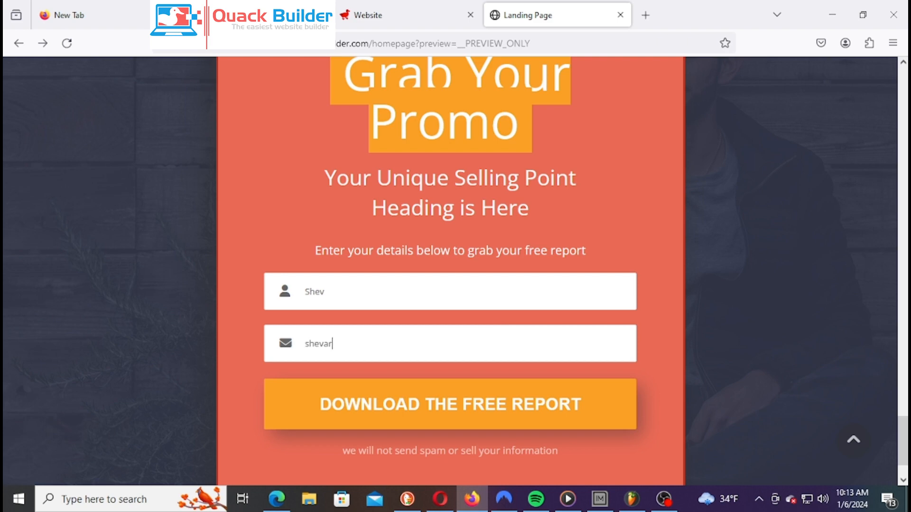
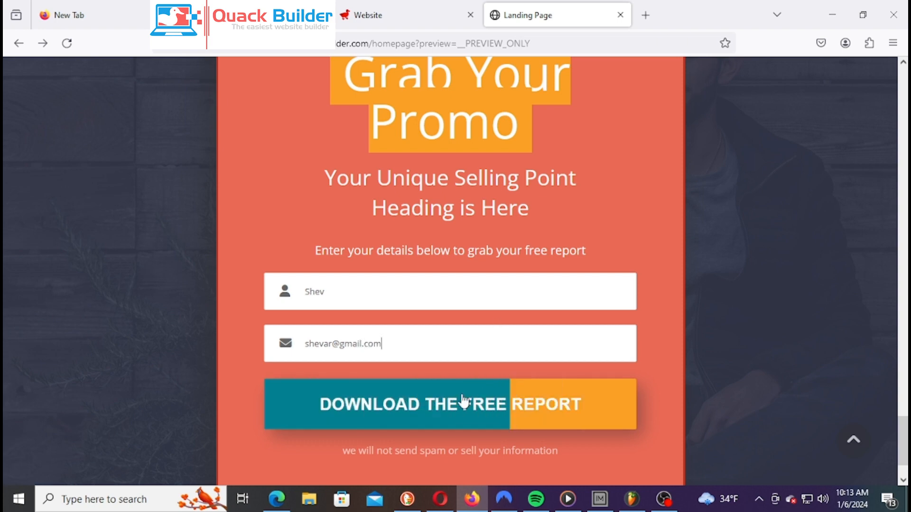
click(569, 418)
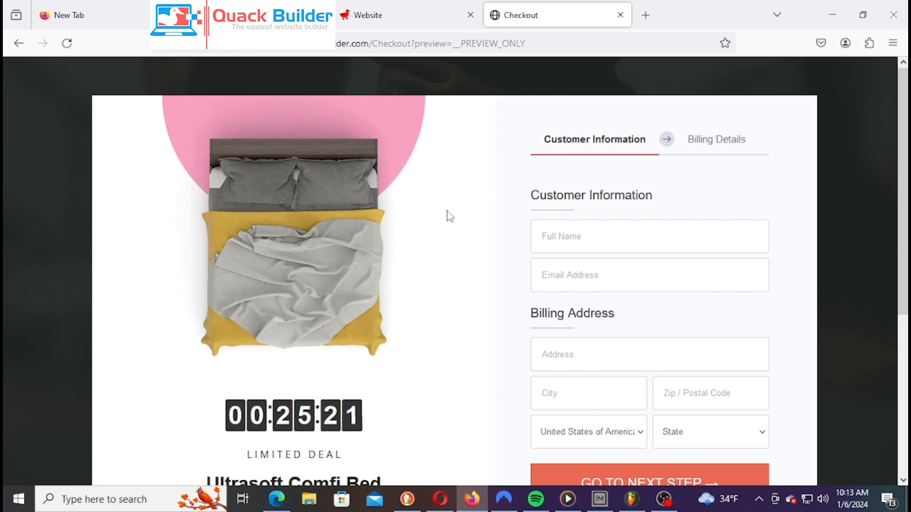
Return to the website editor and bring up the Contacts list showing the single test contact
scroll(555, 242, down, 3)
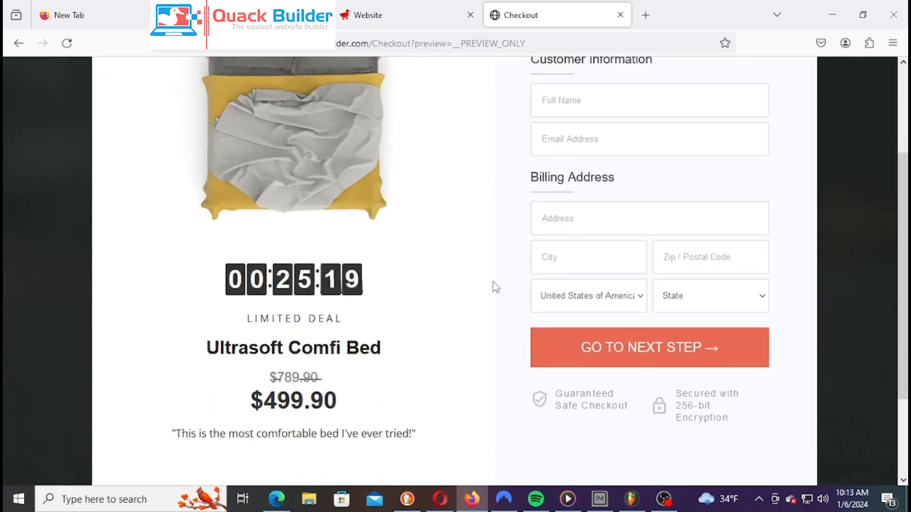
scroll(521, 266, down, 3)
scroll(523, 267, up, 6)
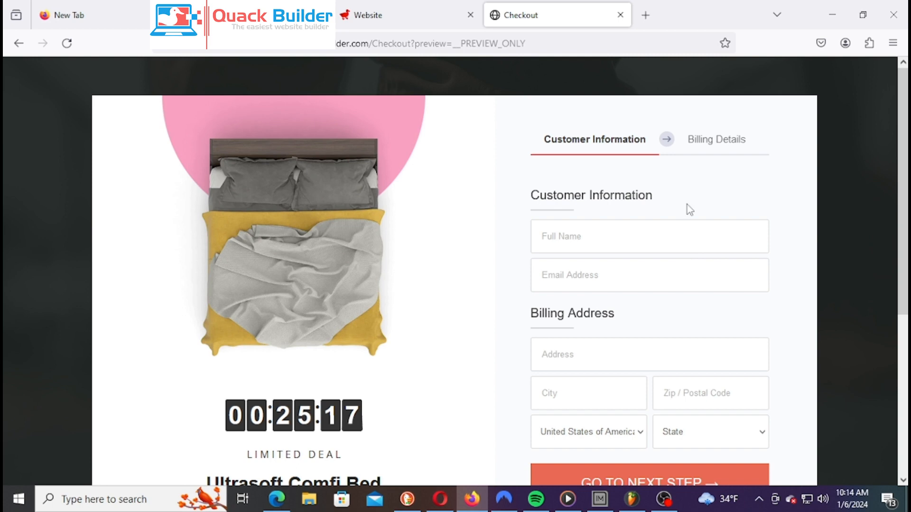
scroll(626, 322, down, 1)
scroll(344, 155, down, 3)
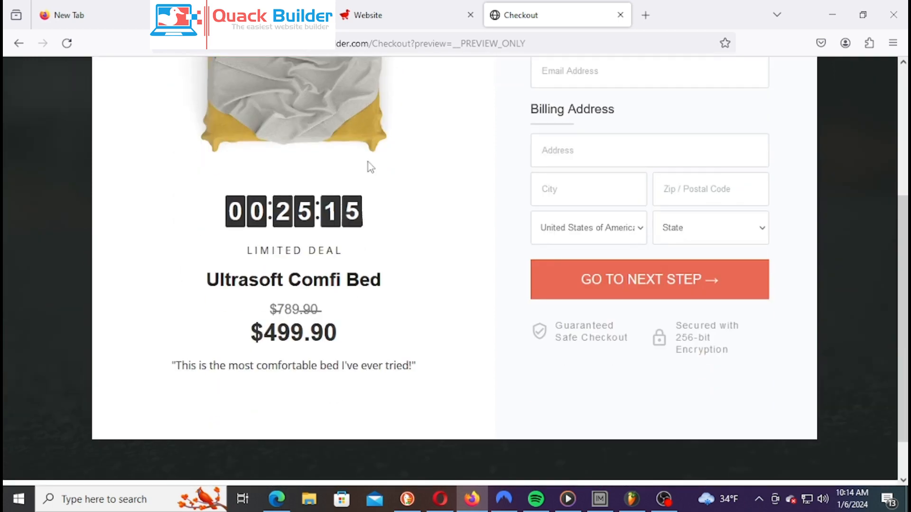
scroll(332, 122, up, 4)
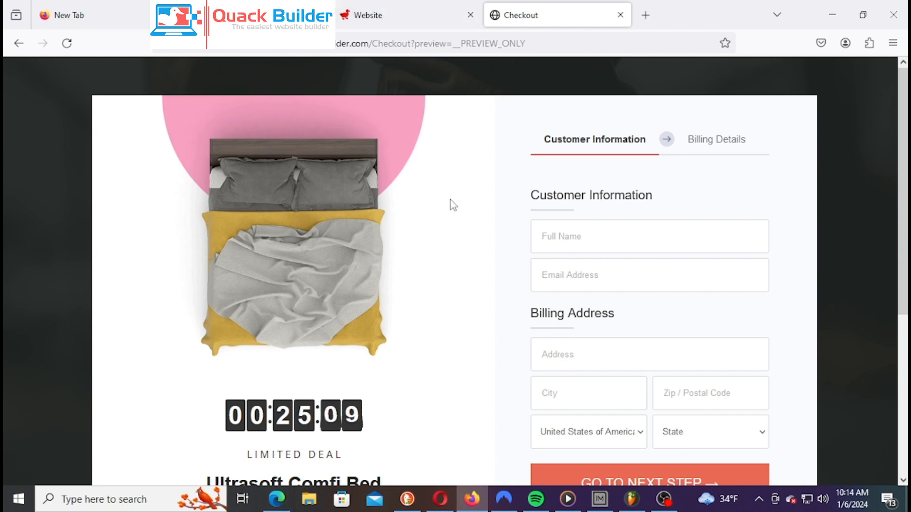
click(396, 8)
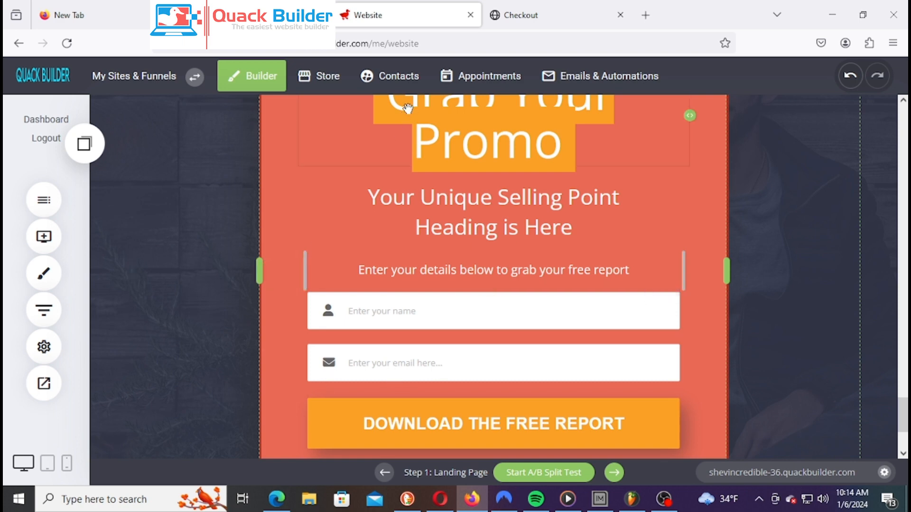
click(403, 86)
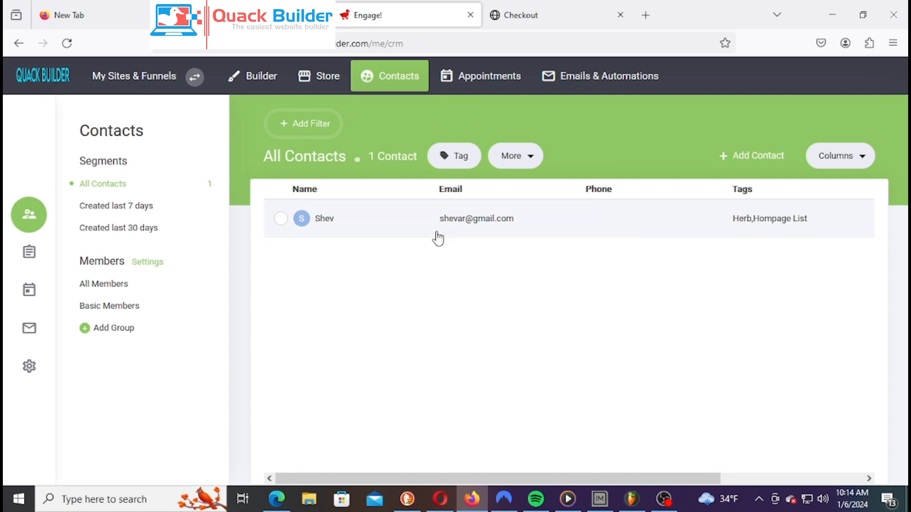
Open the test contact's detail page from their e-mail link in the All Contacts table
drag(436, 219, 553, 214)
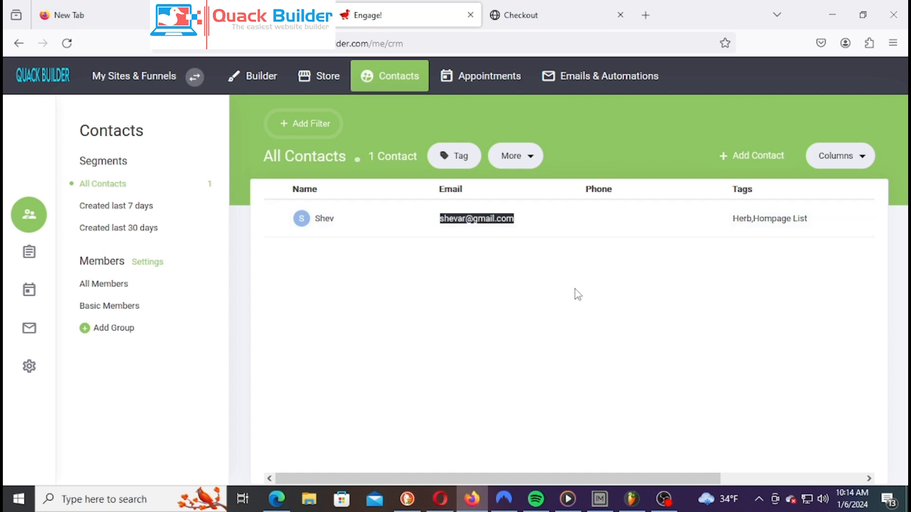
click(784, 295)
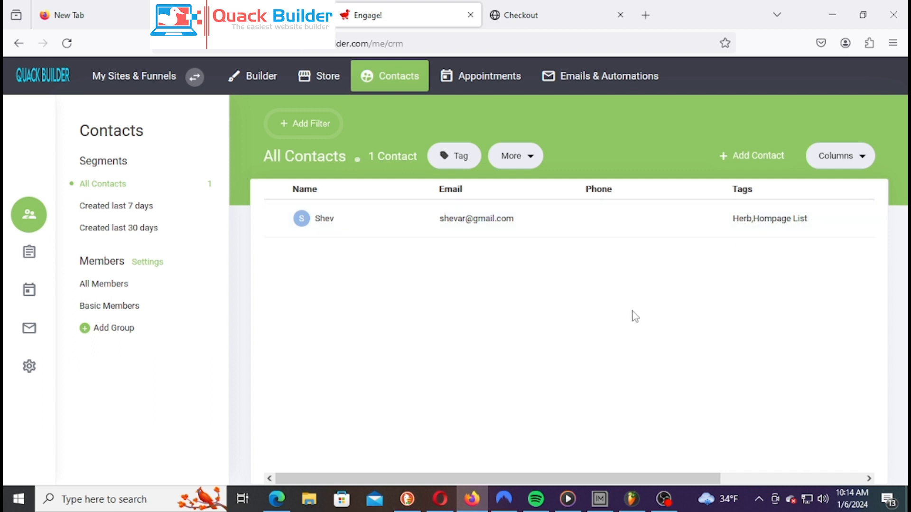
click(496, 221)
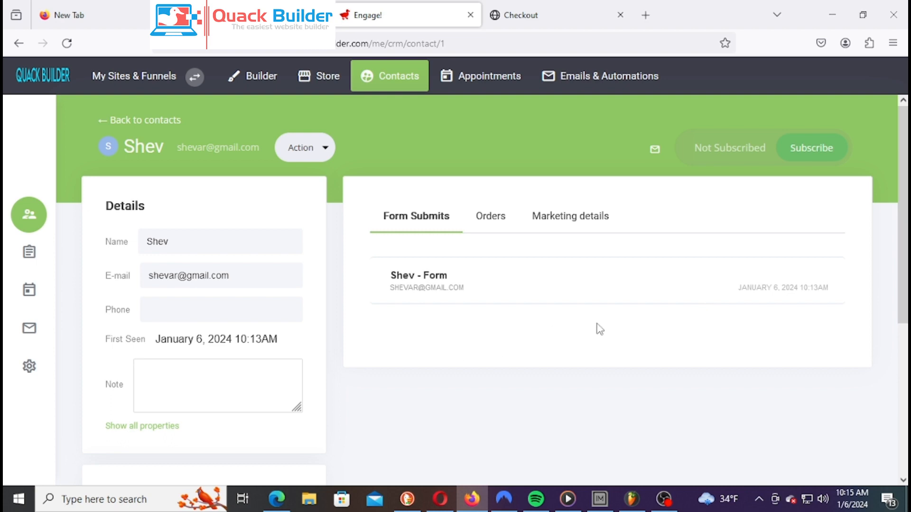
Reopen the contact and try emailing them, dismissing the subscribers-only warning
click(153, 121)
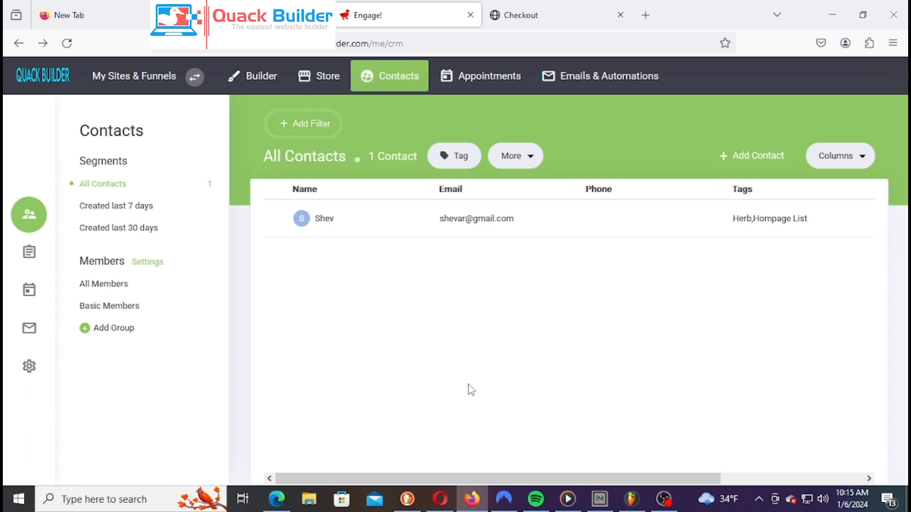
click(473, 223)
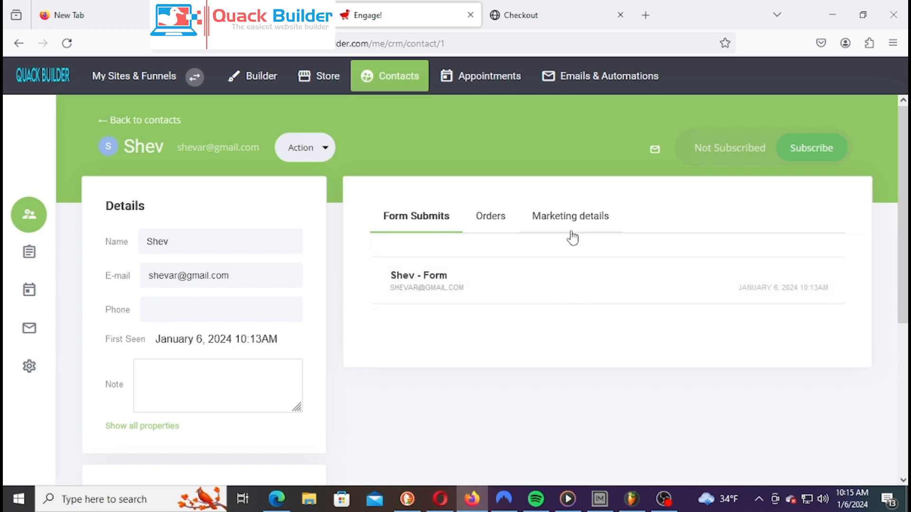
click(655, 149)
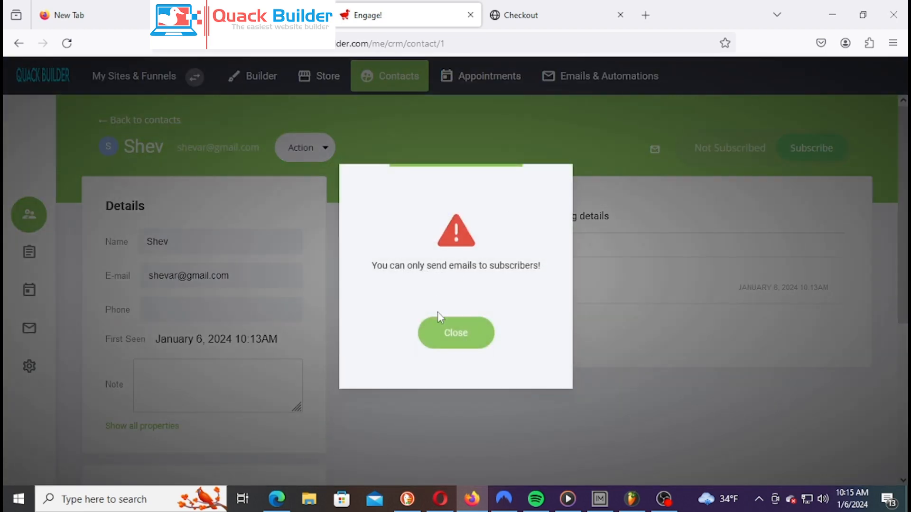
click(457, 345)
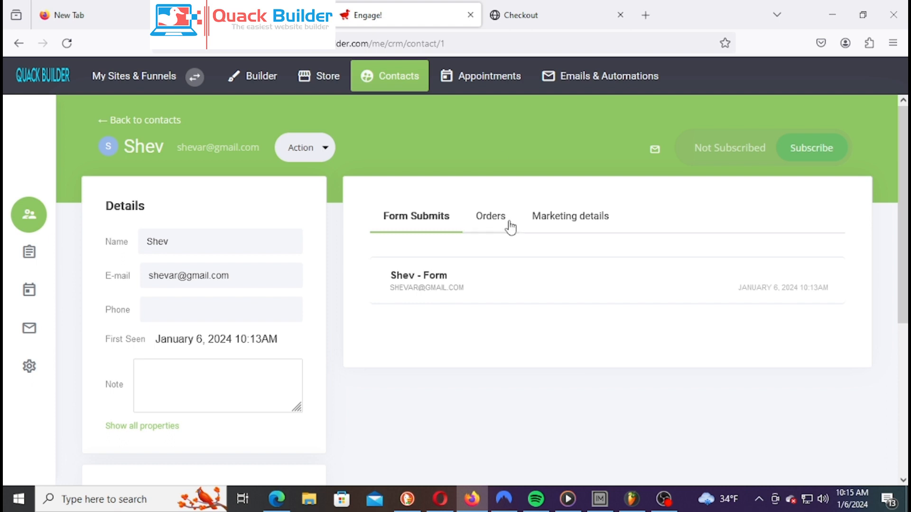
Dismiss a second subscribers-only warning and expand the contact's form submission entry
click(650, 156)
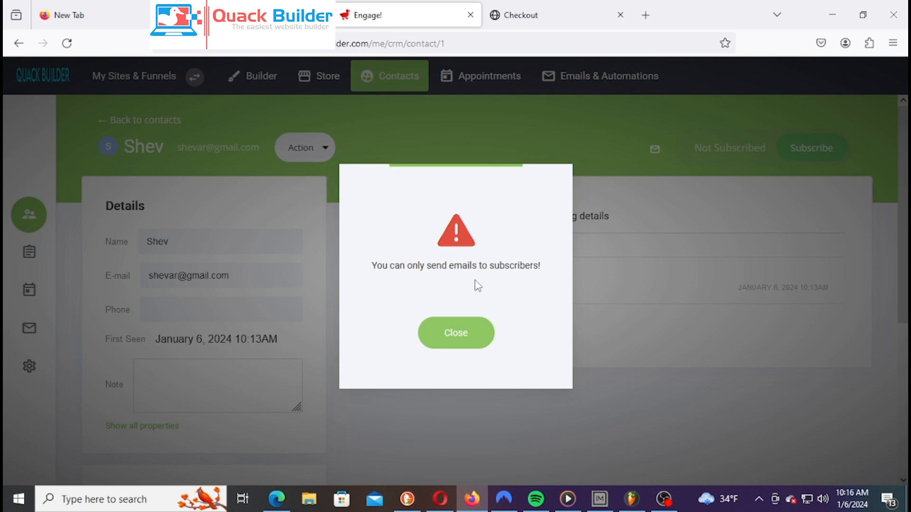
click(434, 334)
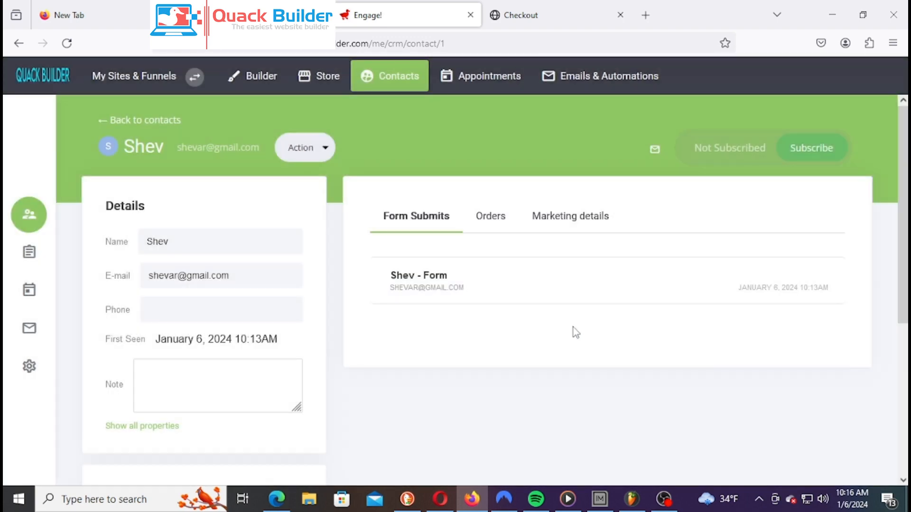
click(431, 291)
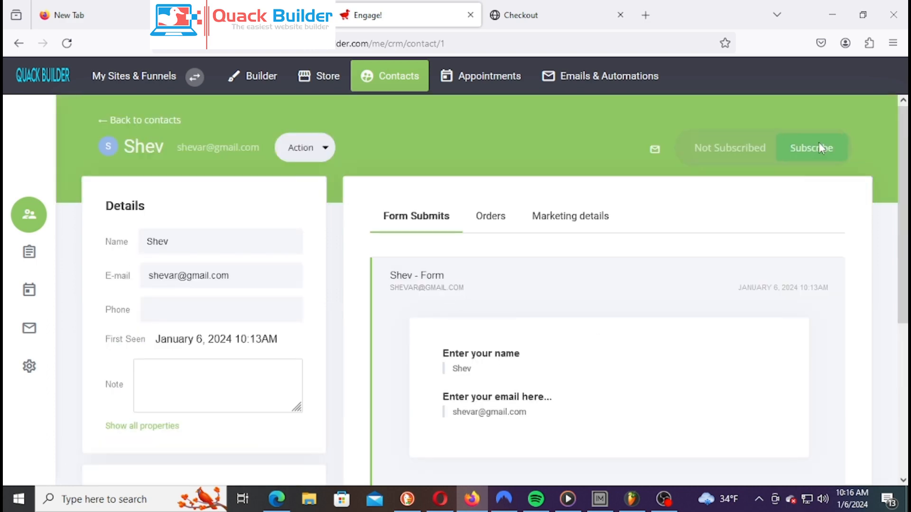
Subscribe the contact, save them into the Herb list, and start a new email to them
click(821, 149)
click(498, 299)
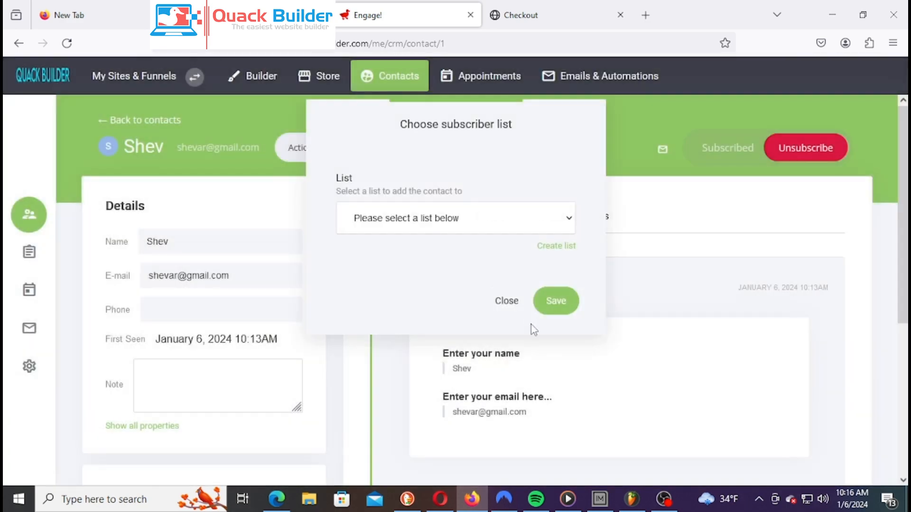
drag(474, 122, 551, 162)
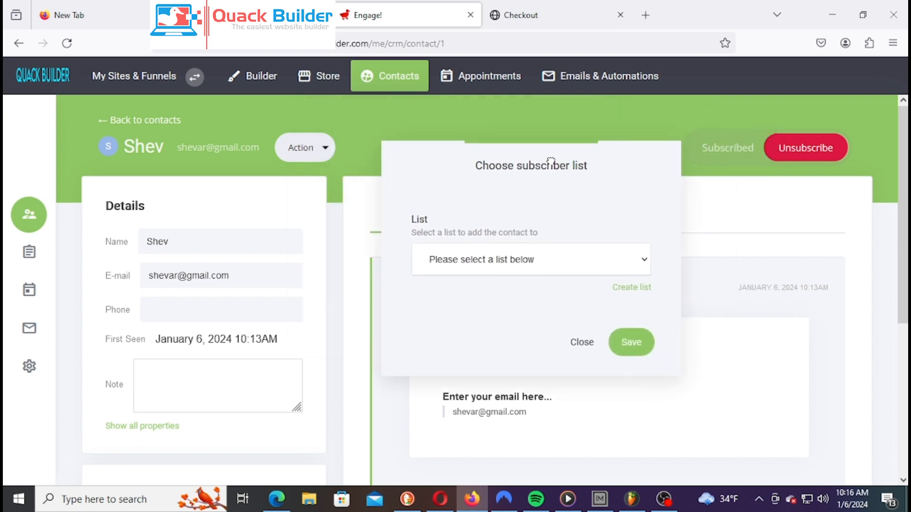
click(599, 266)
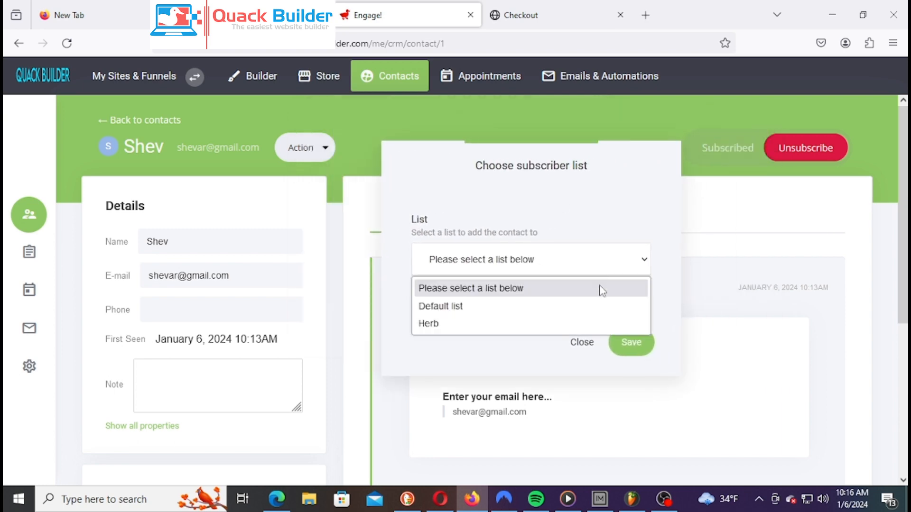
click(470, 323)
click(636, 349)
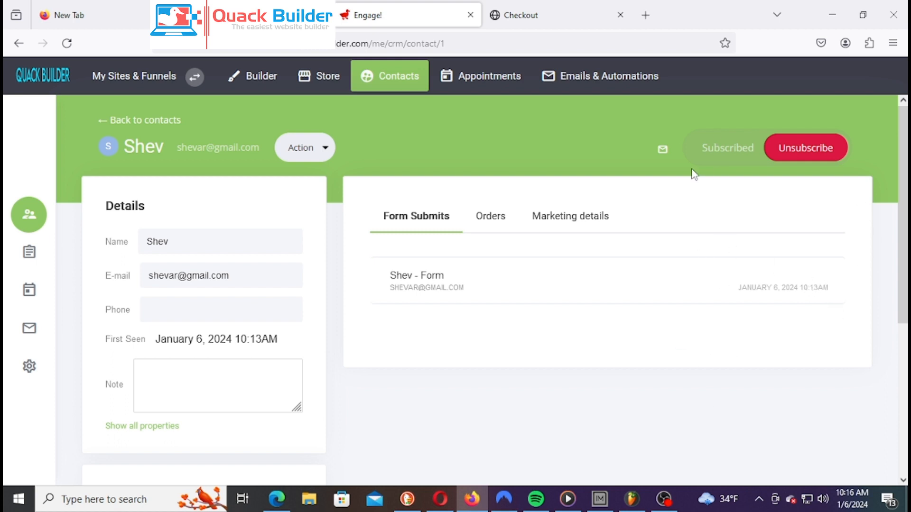
click(662, 149)
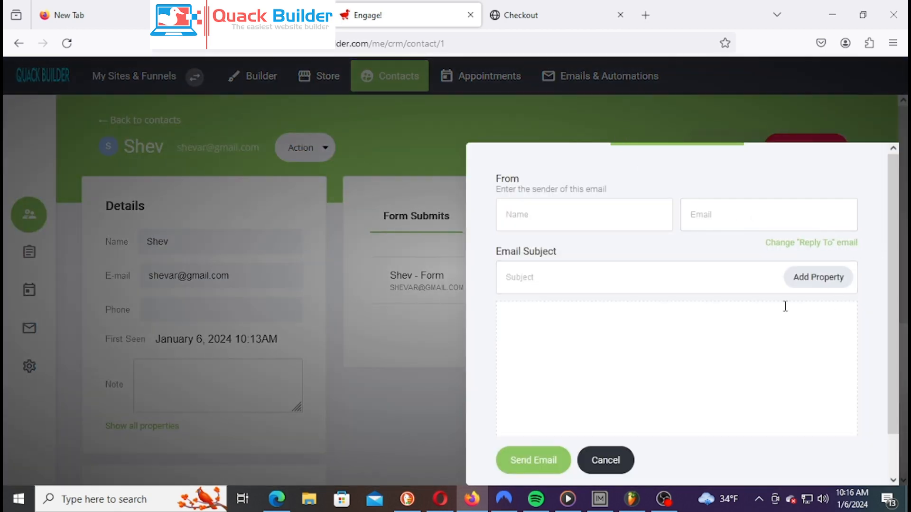
Fill in the sender's name and e-mail address in the From fields
click(617, 208)
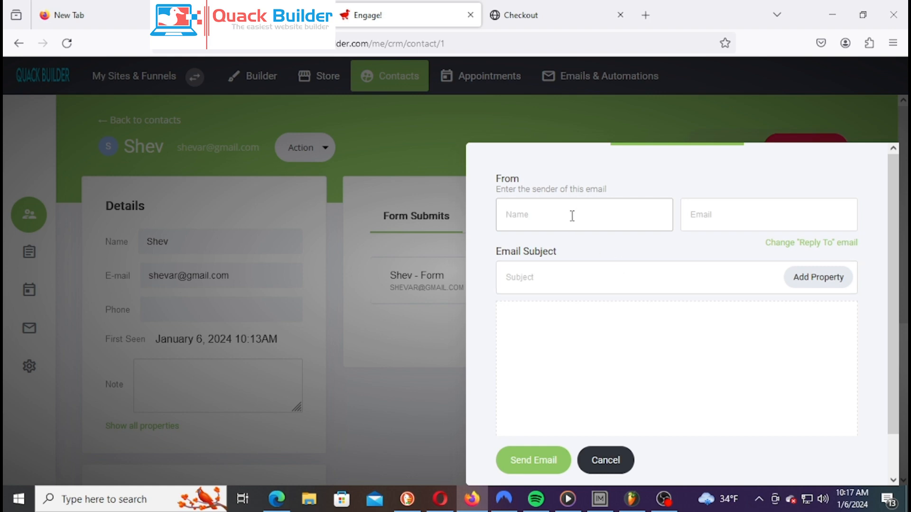
text(Shevar)
click(752, 207)
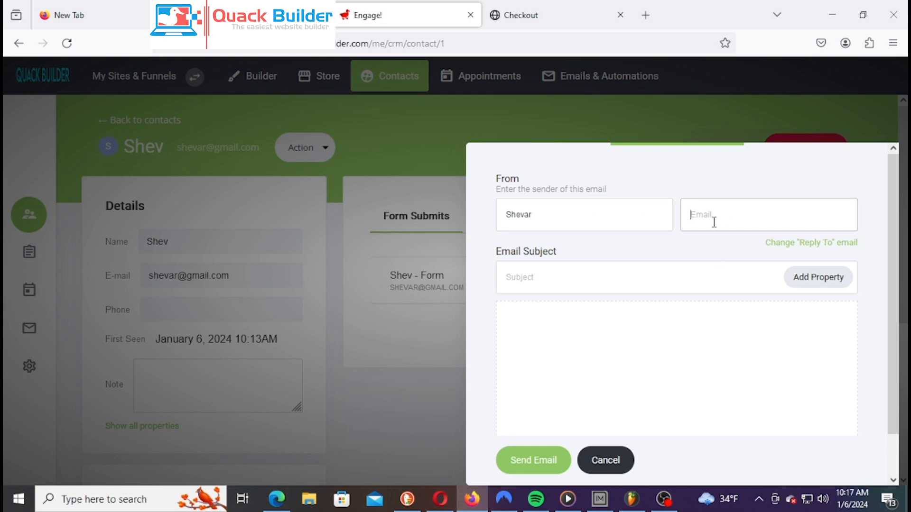
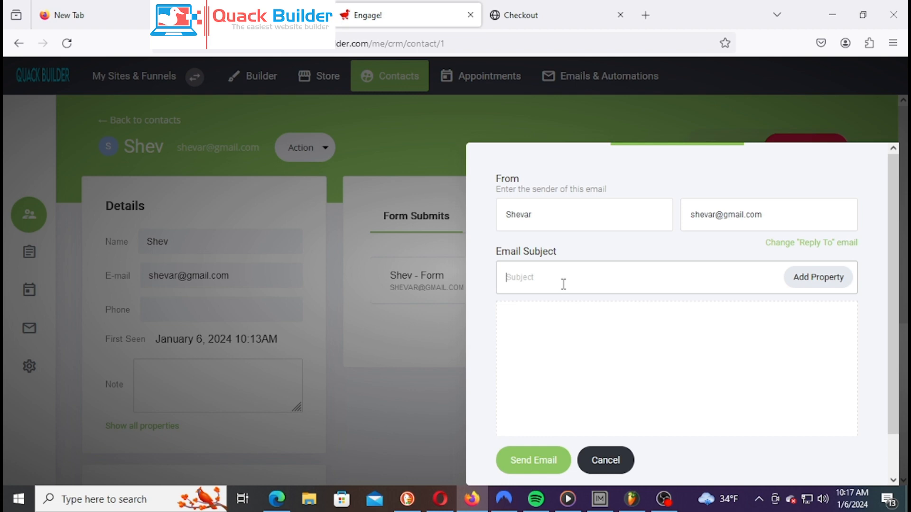
Set the email subject to 'Herbal Product Need Attention'
text(Herbal)
key(BackSpace)
key(BackSpace)
text(al)
text( Produ)
text(ct new)
key(BackSpace)
key(BackSpace)
key(BackSpace)
key(BackSpace)
text(Need Attention)
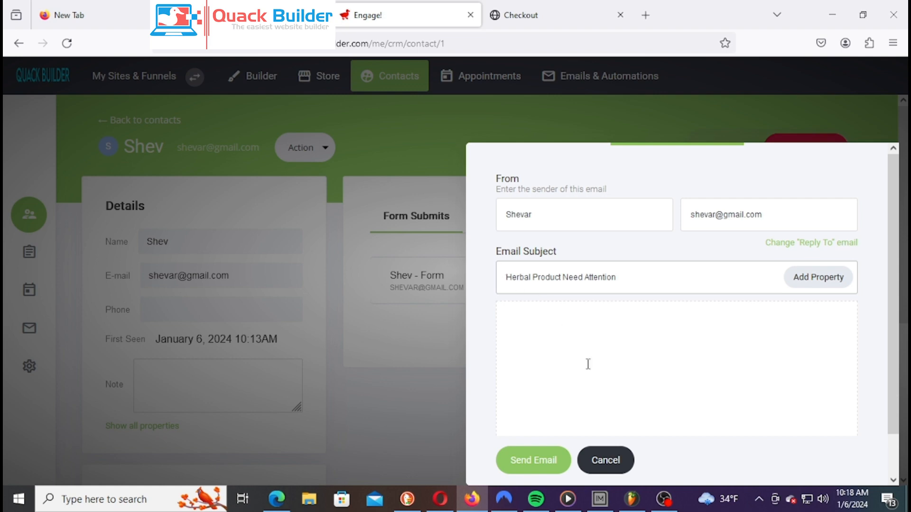
click(641, 337)
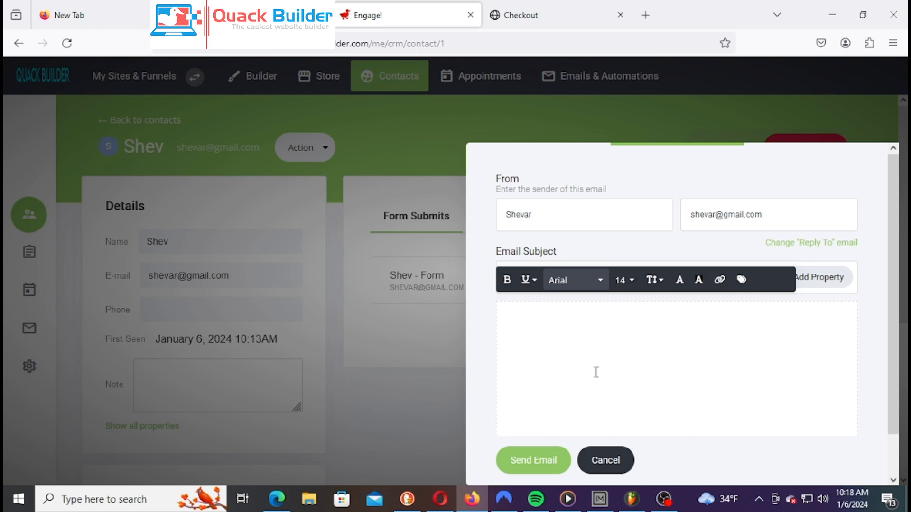
Write the body saying the product is ready and asking them to update their mailing address
text(Hi)
text(e)
text(llo your)
text( pro)
text(duct)
text( is rea)
text(dy )
text(for )
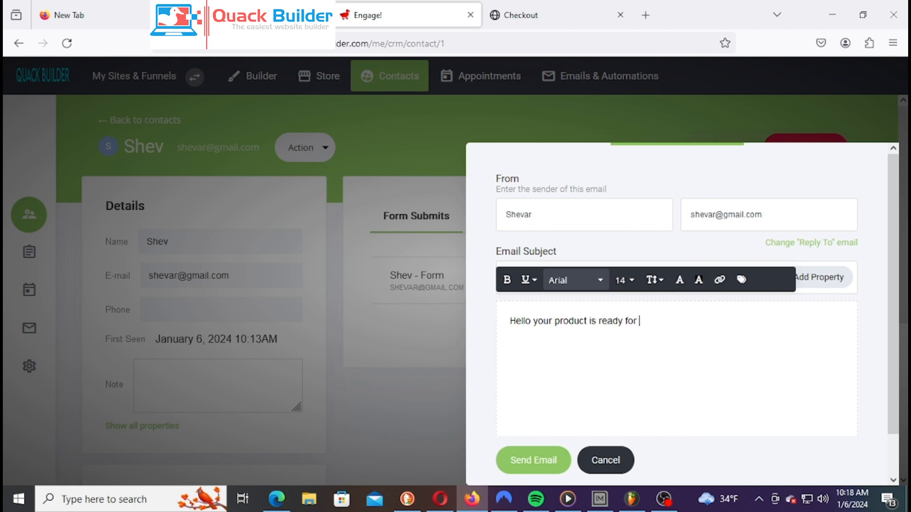
text(you)
key(BackSpace)
text(to)
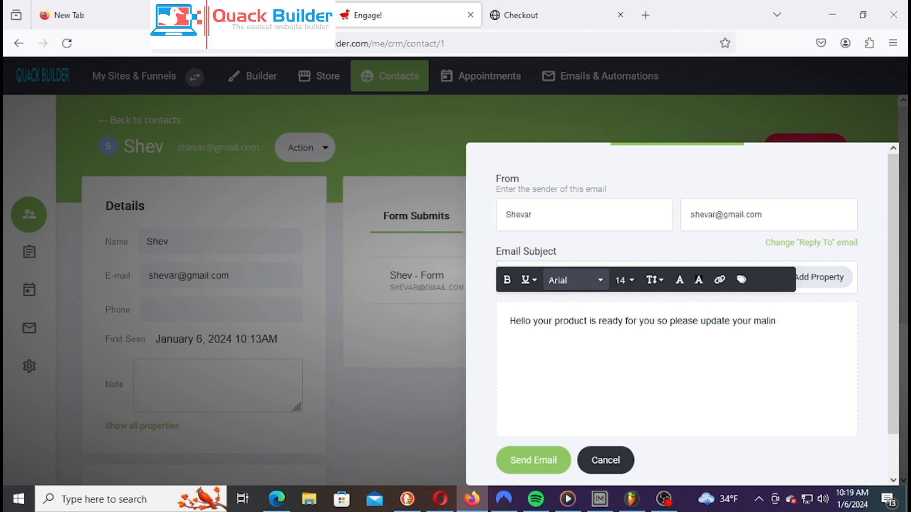
text(ress)
Correct the misspelled 'maling' to 'mailing' in the email body
right_click(769, 322)
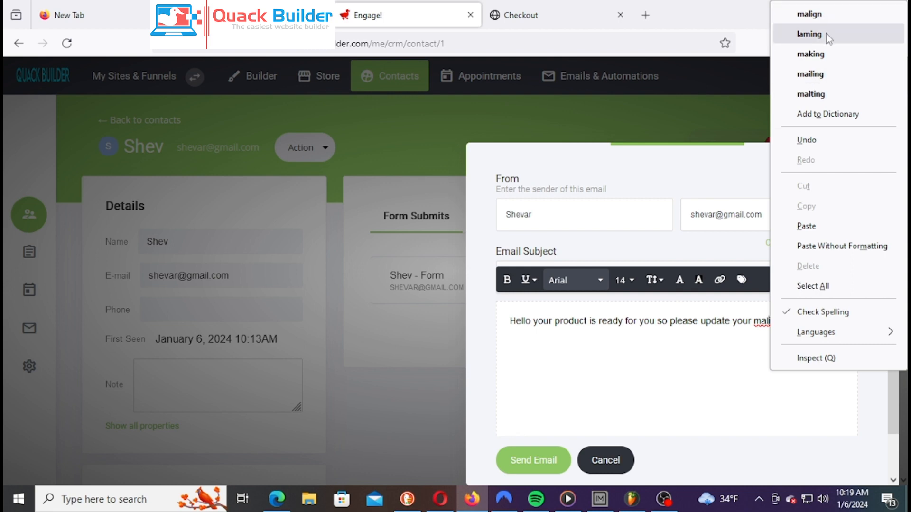
click(760, 324)
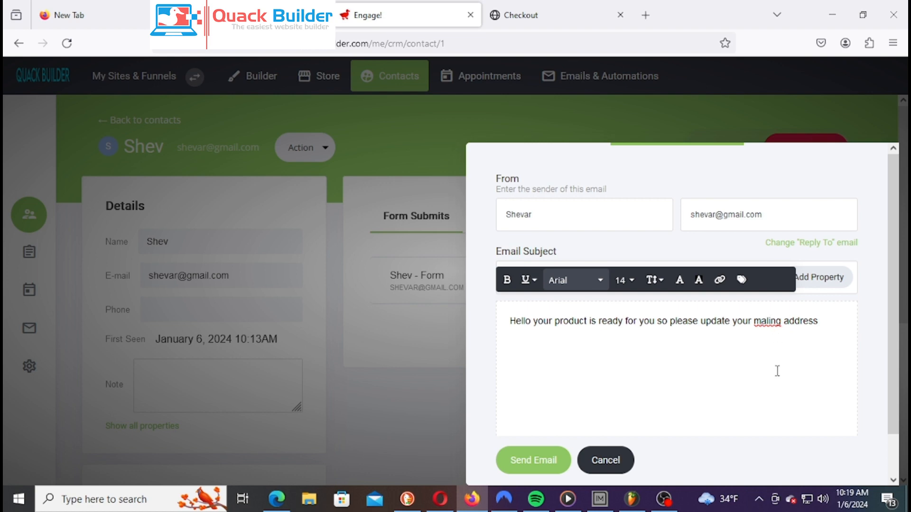
key(BackSpace)
key(BackSpace)
text(in)
key(BackSpace)
text(l)
text(i)
text( we can ship it to you.)
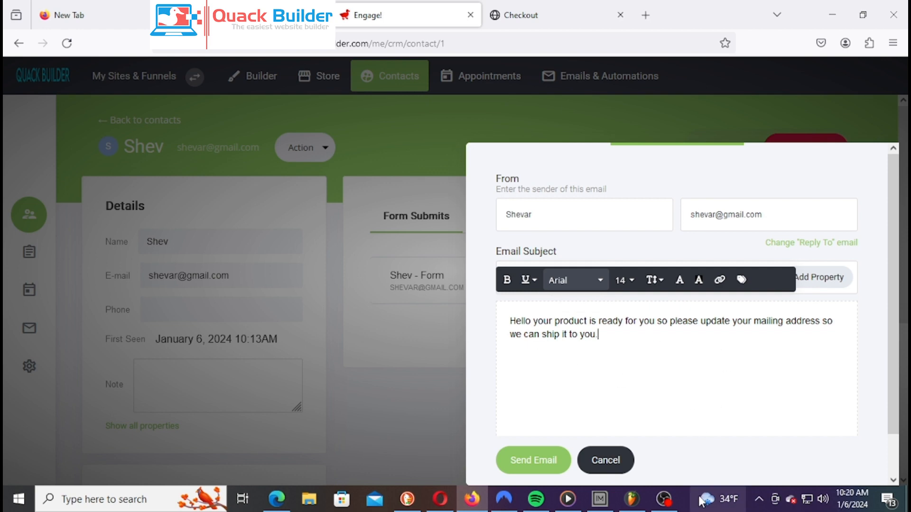
scroll(738, 351, down, 1)
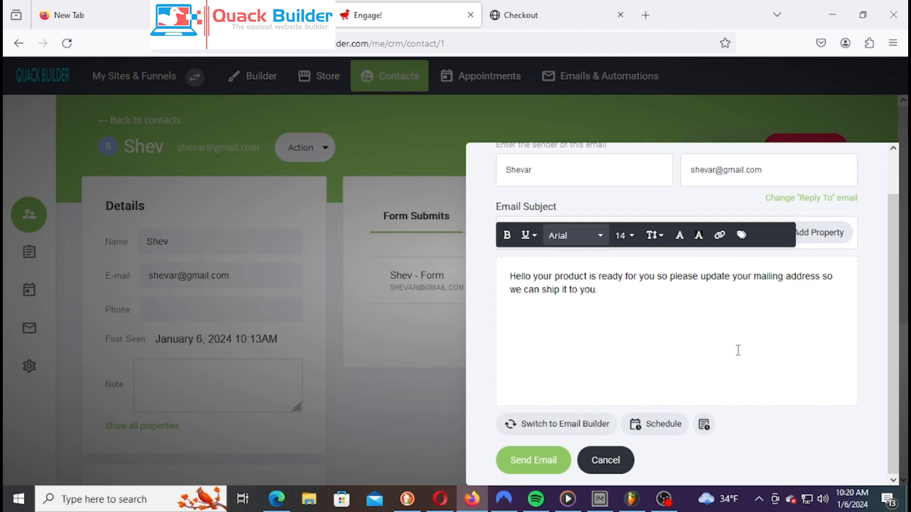
Schedule the email for 09/01/2024 10:20 instead of sending it immediately
click(541, 467)
click(649, 435)
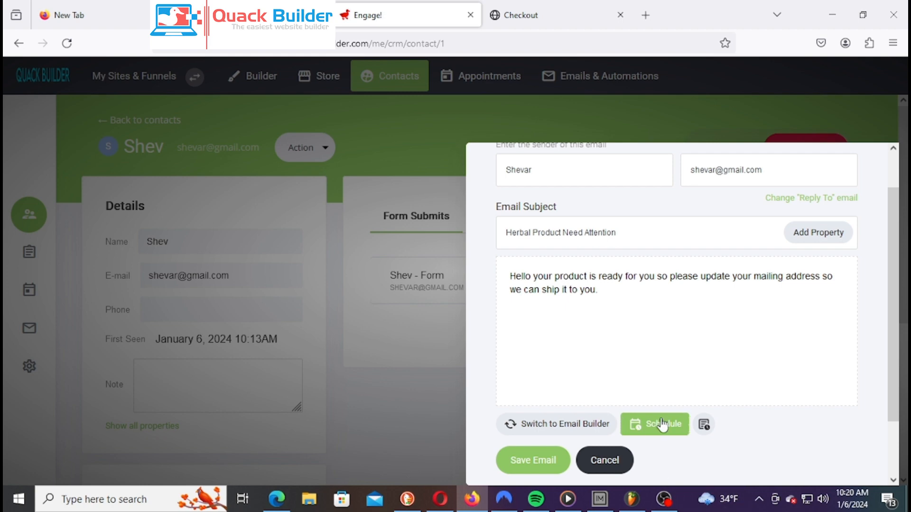
click(662, 422)
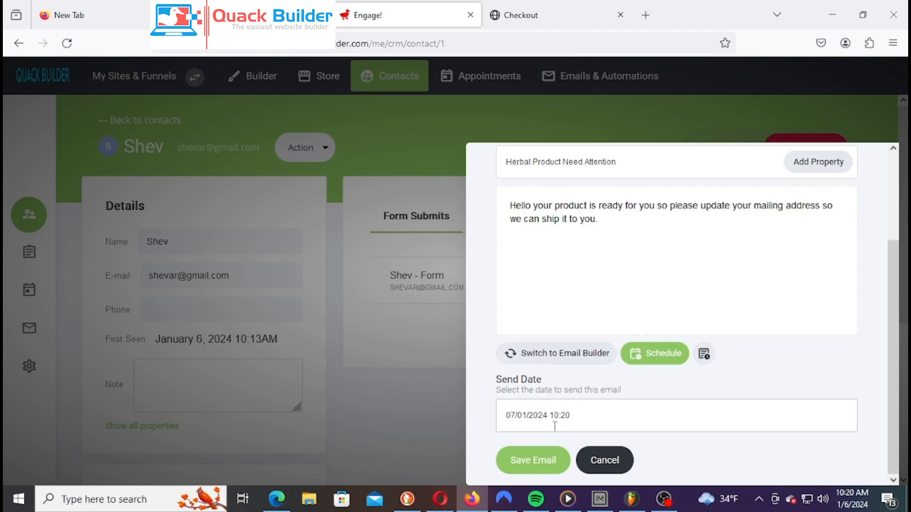
click(570, 415)
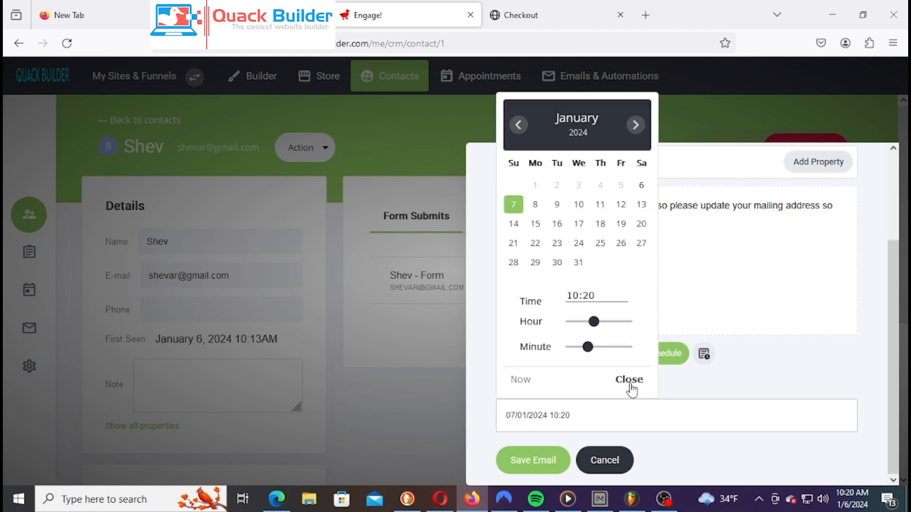
click(556, 213)
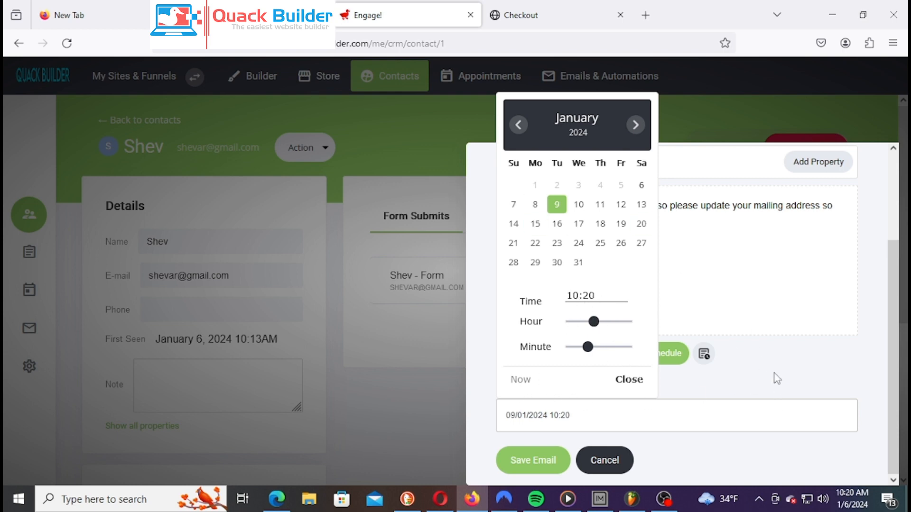
click(648, 379)
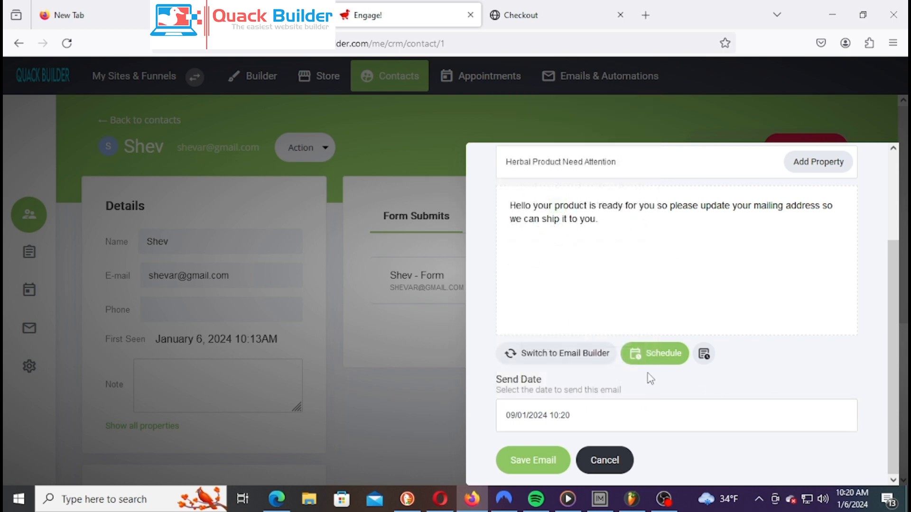
click(703, 354)
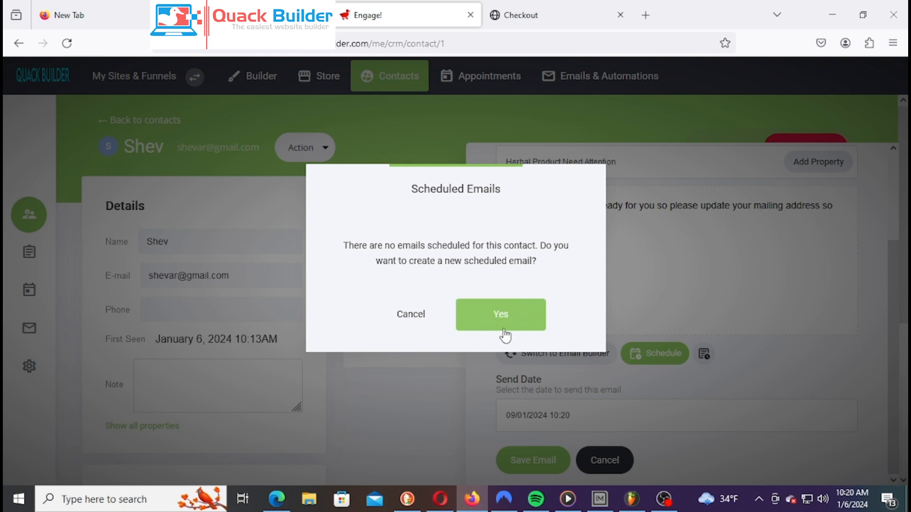
drag(478, 177, 580, 205)
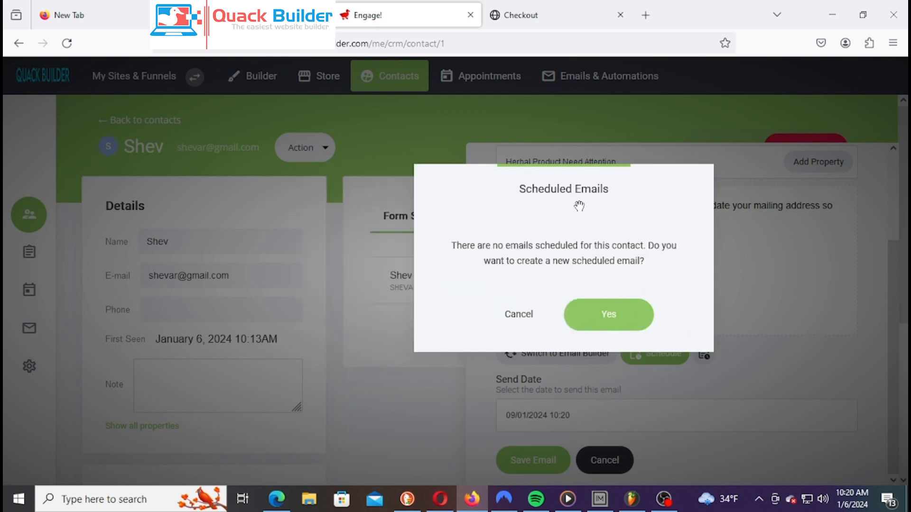
click(522, 313)
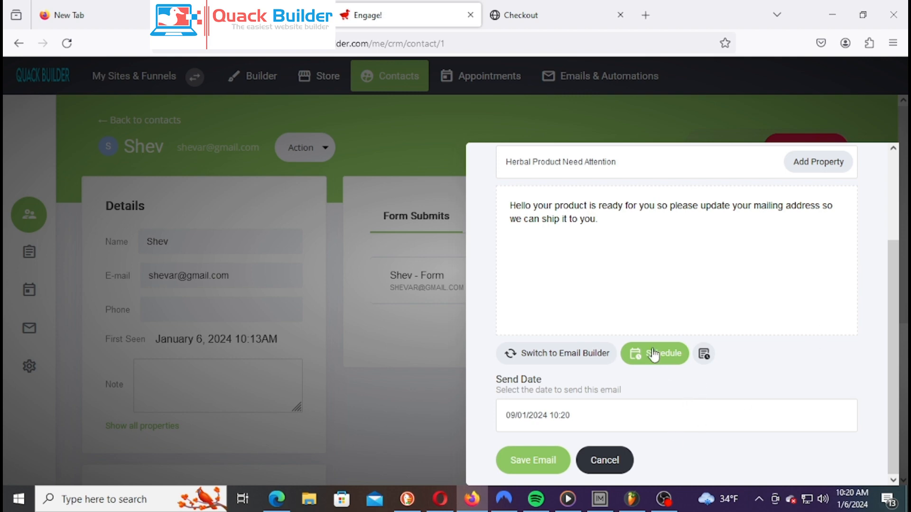
Reset the scheduled send date to the current time, 07/01/2024 10:21
click(536, 422)
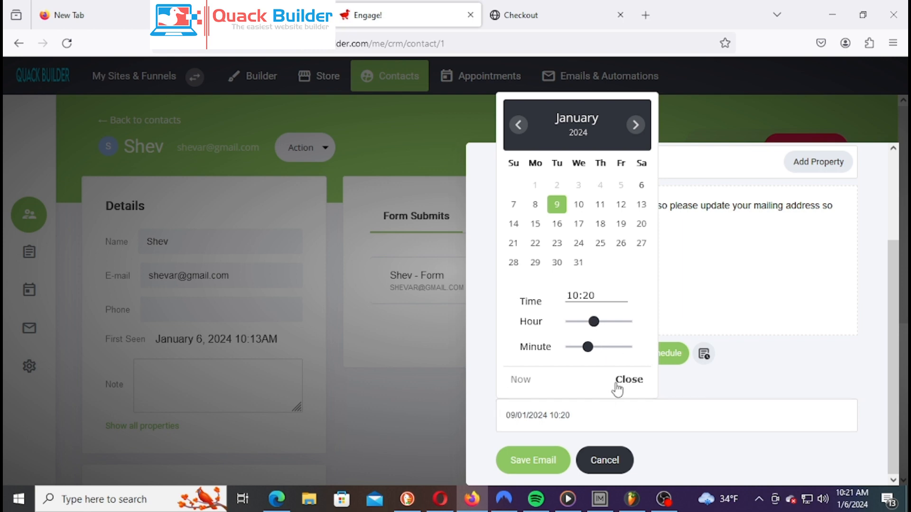
click(521, 379)
click(833, 376)
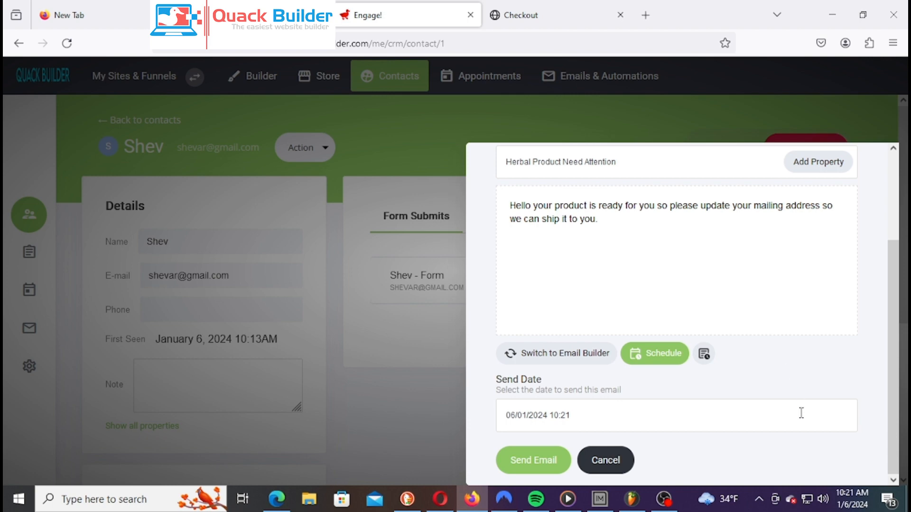
click(663, 355)
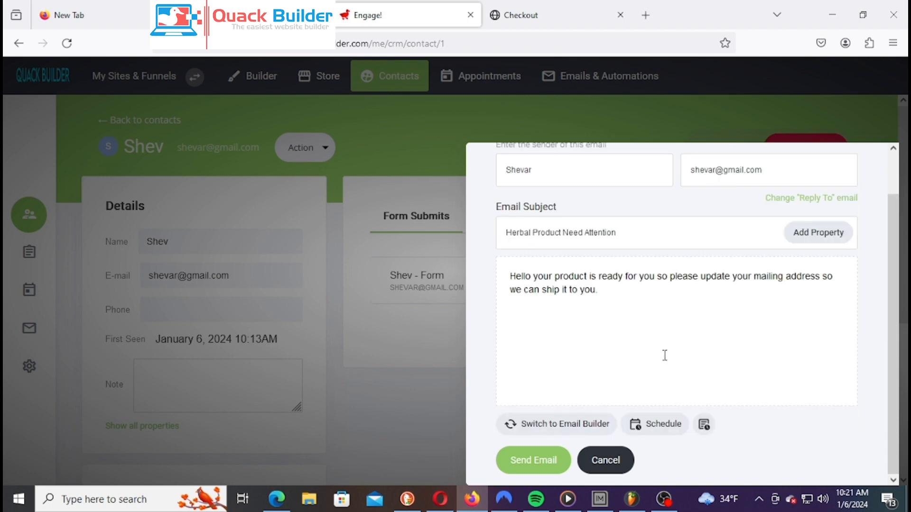
click(653, 426)
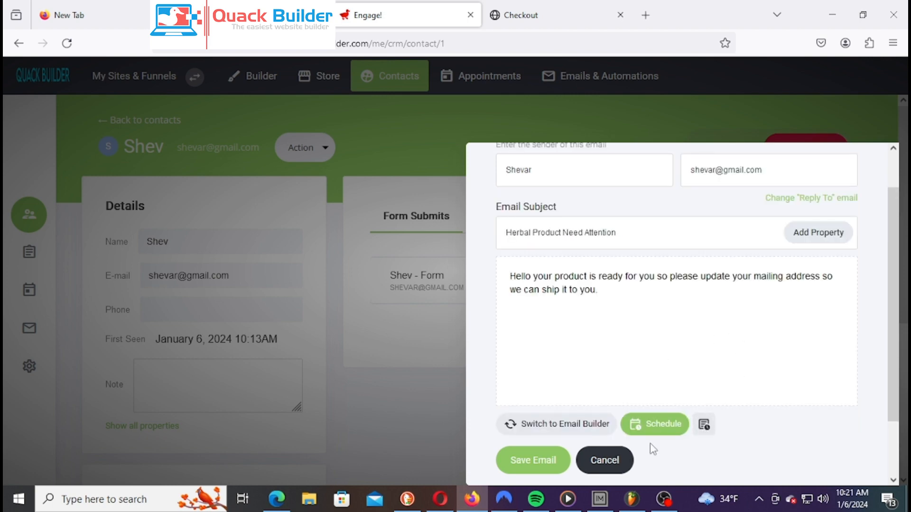
scroll(806, 265, down, 3)
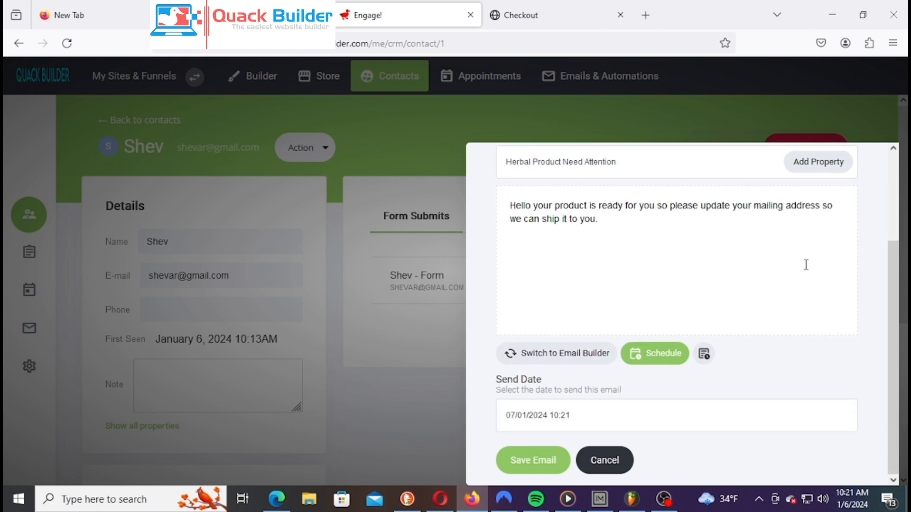
scroll(815, 309, up, 3)
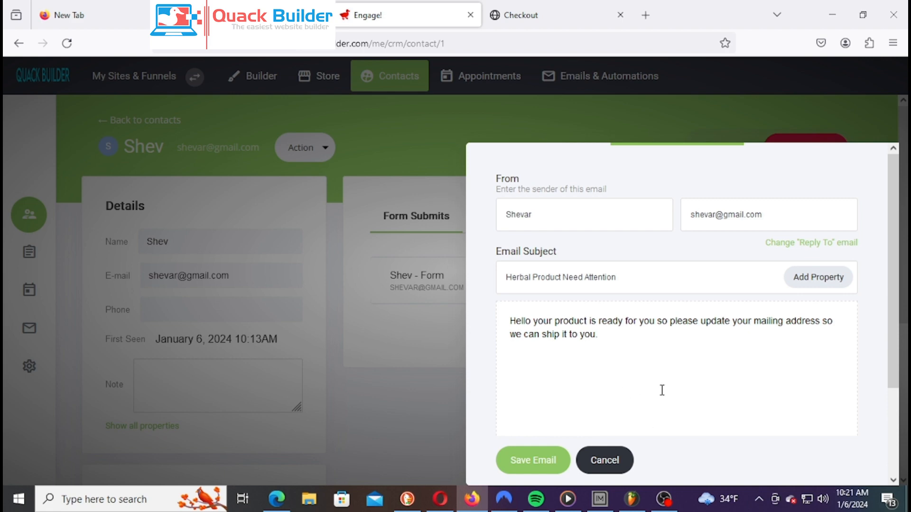
scroll(659, 319, down, 3)
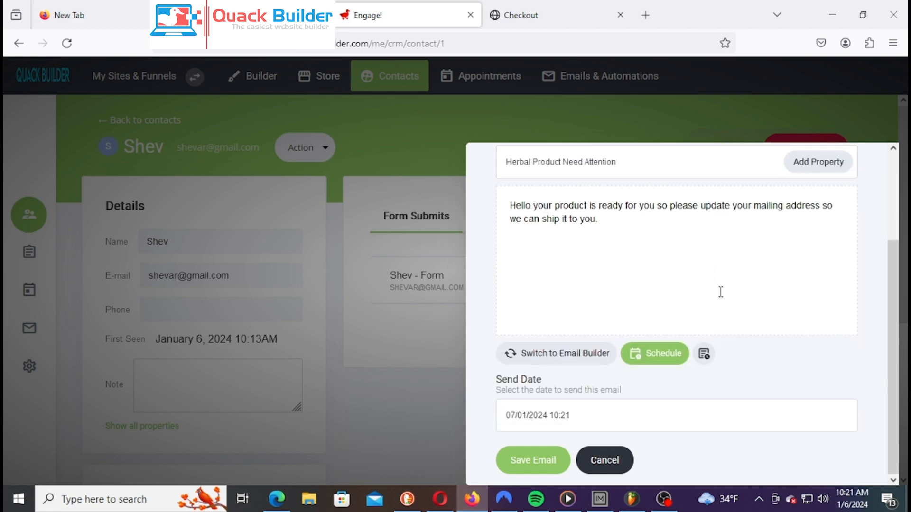
Switch to the Email Builder and scroll through the Templates List
click(580, 362)
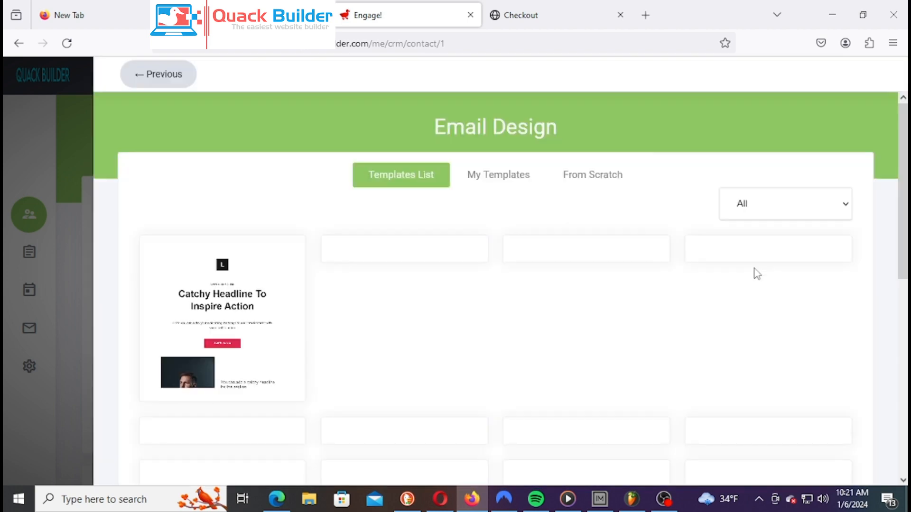
scroll(753, 289, down, 6)
scroll(753, 288, up, 4)
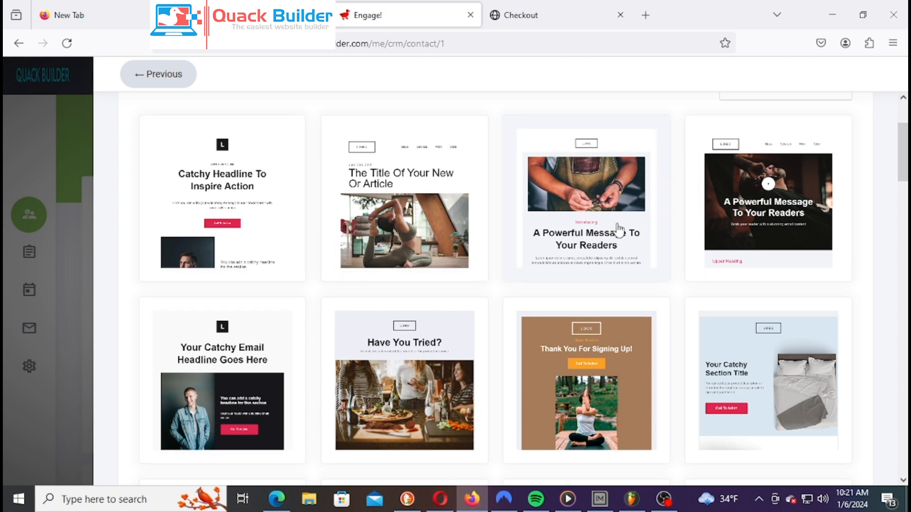
scroll(619, 229, down, 4)
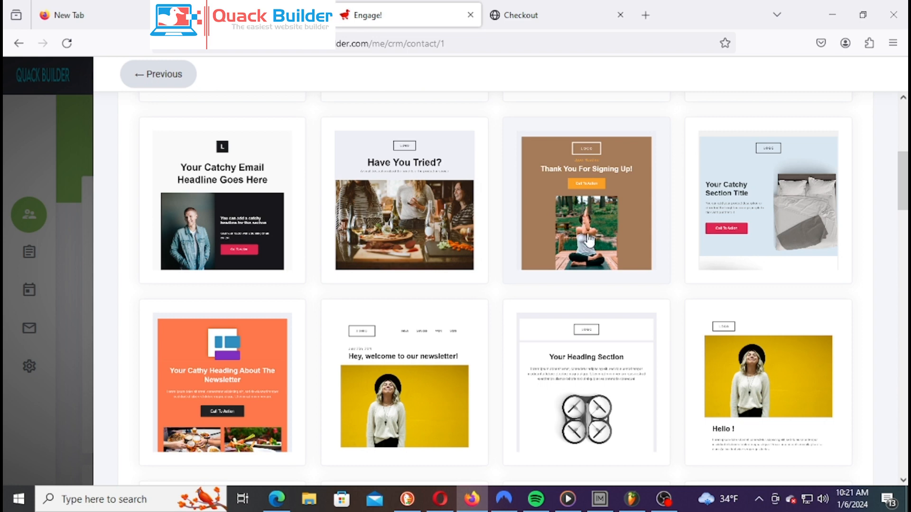
scroll(596, 232, up, 7)
scroll(694, 270, down, 2)
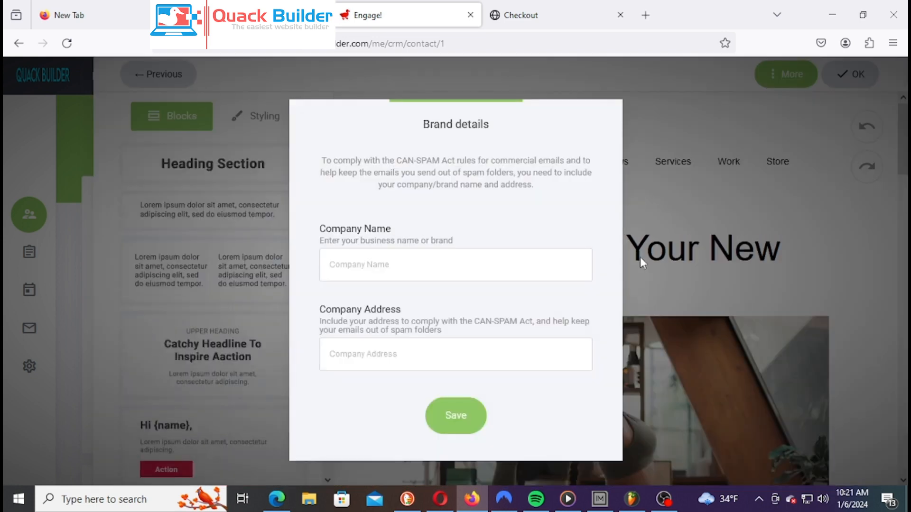
Use 'The Title Of Your New Or Article' template and save Herb as company name and address
click(406, 272)
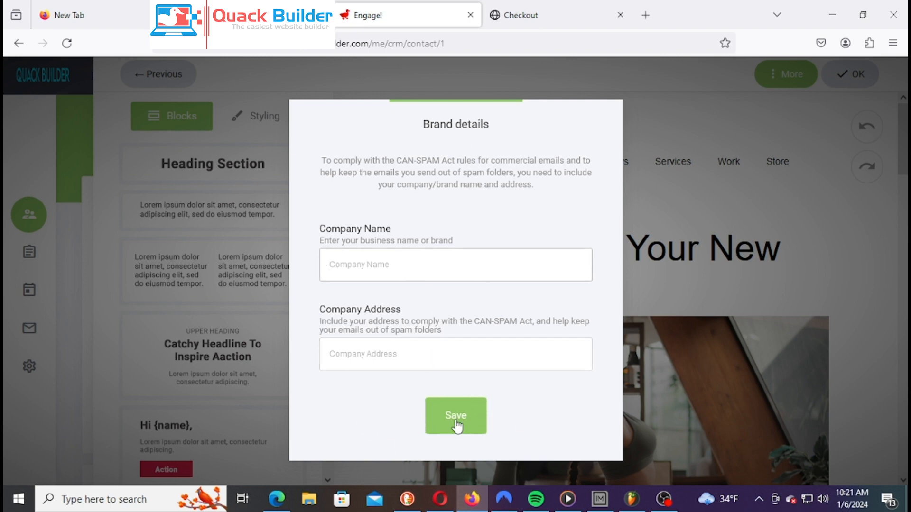
text(Hert)
key(BackSpace)
text(b)
click(394, 366)
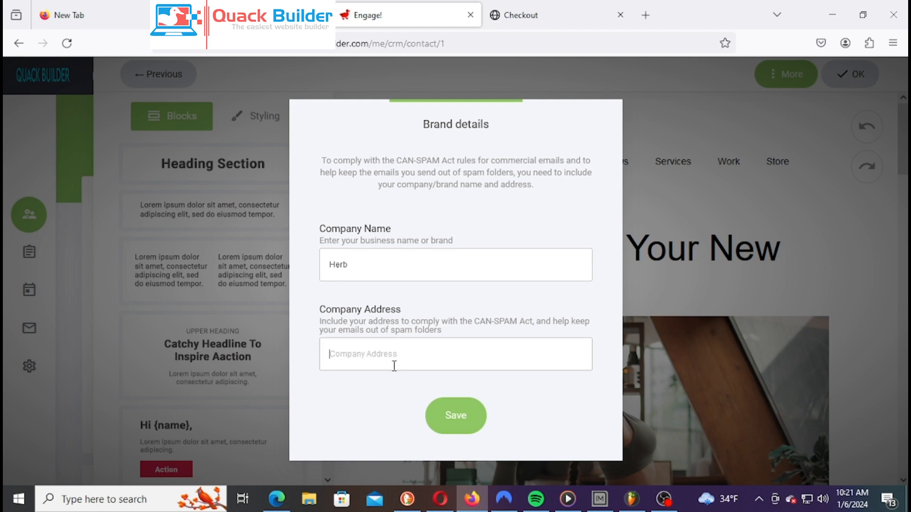
click(464, 430)
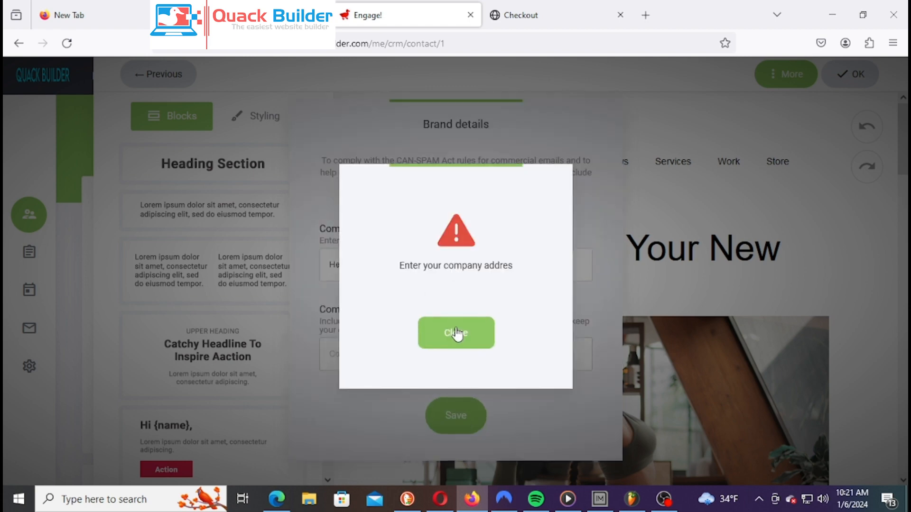
click(456, 334)
text(Herb)
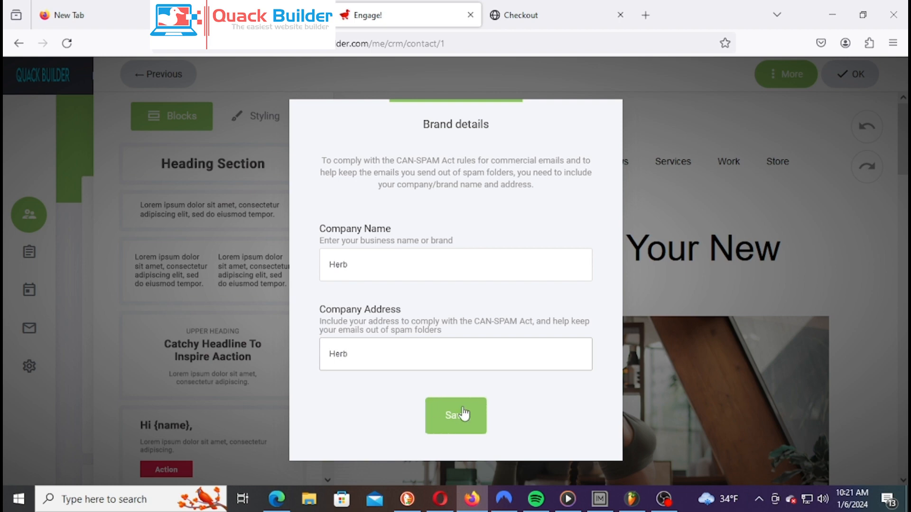
click(464, 414)
Select the entire existing article title text in the template
scroll(822, 283, down, 2)
scroll(681, 317, down, 3)
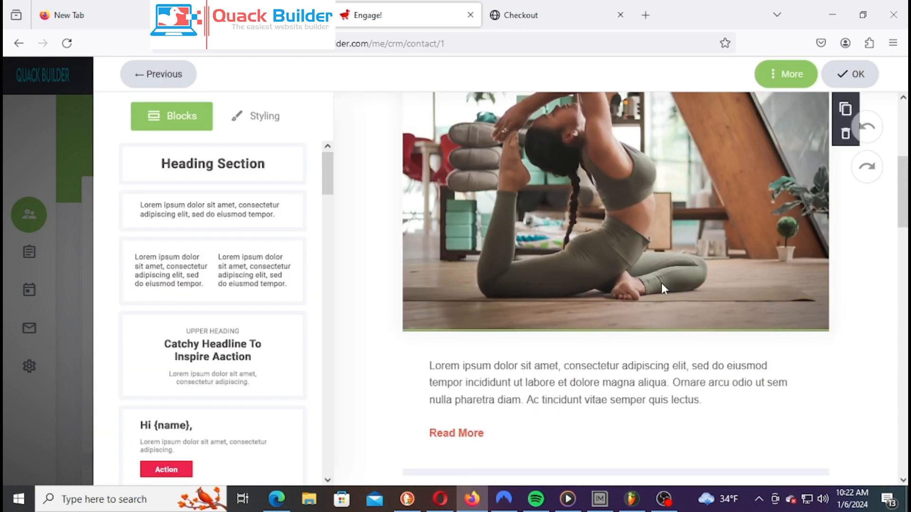
scroll(664, 289, up, 5)
double_click(551, 275)
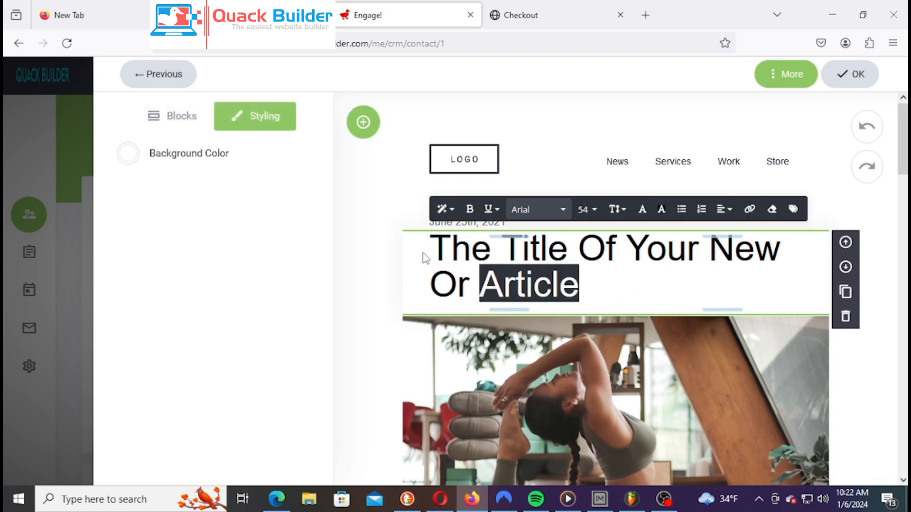
click(437, 245)
drag(438, 245, 606, 297)
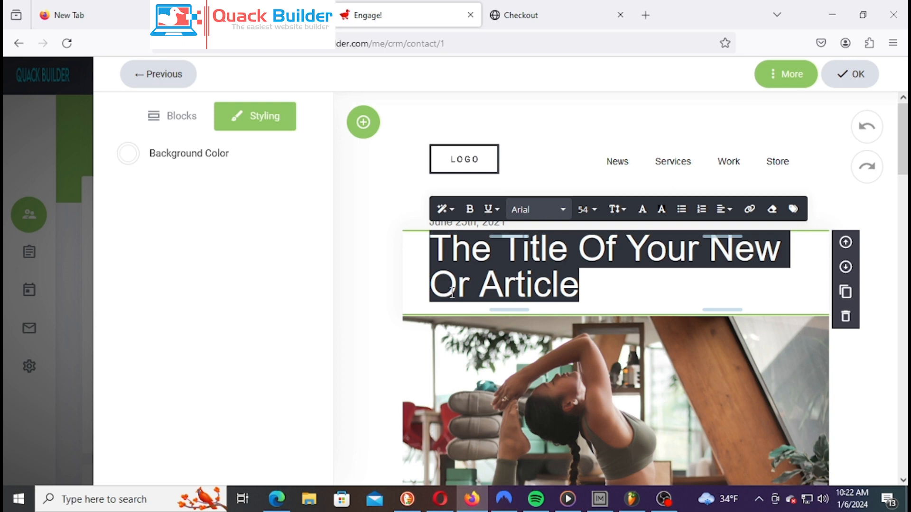
Type the headline 'Get Your Herb Now Before Time Run Out.' in place of the title
text(Get)
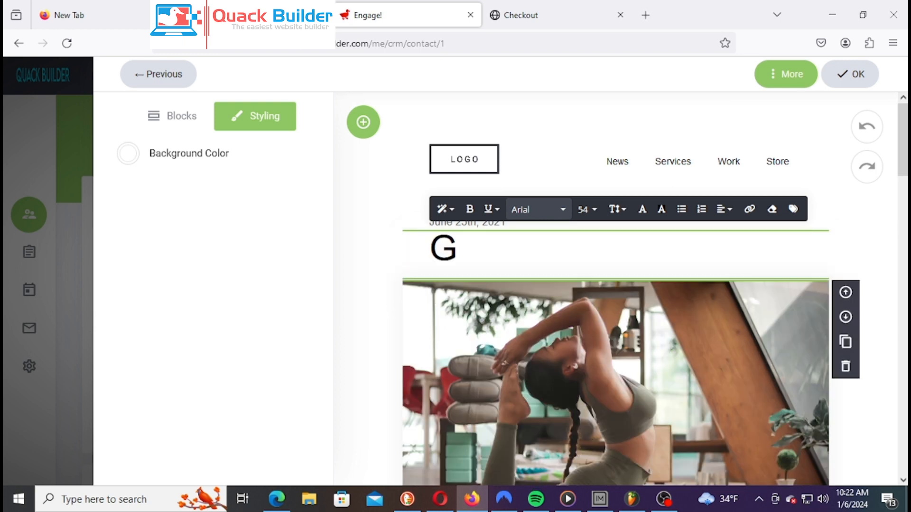
text(Y)
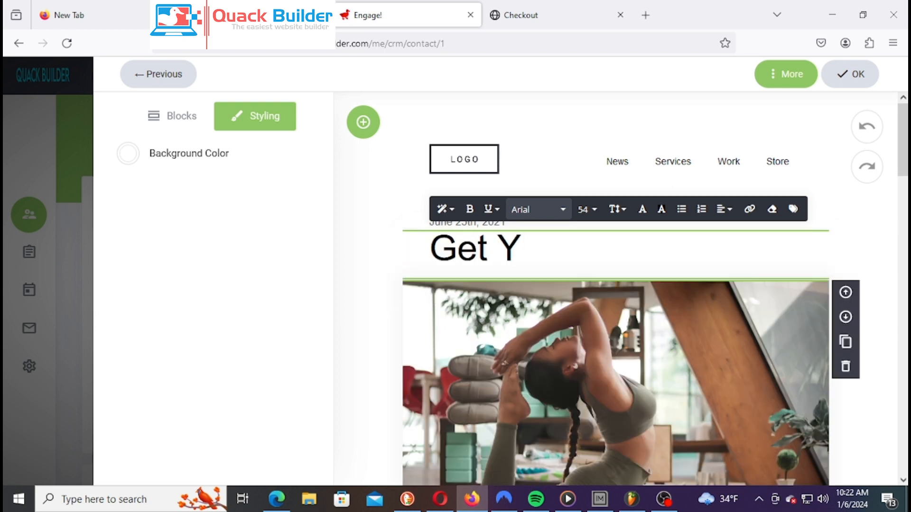
text(our He)
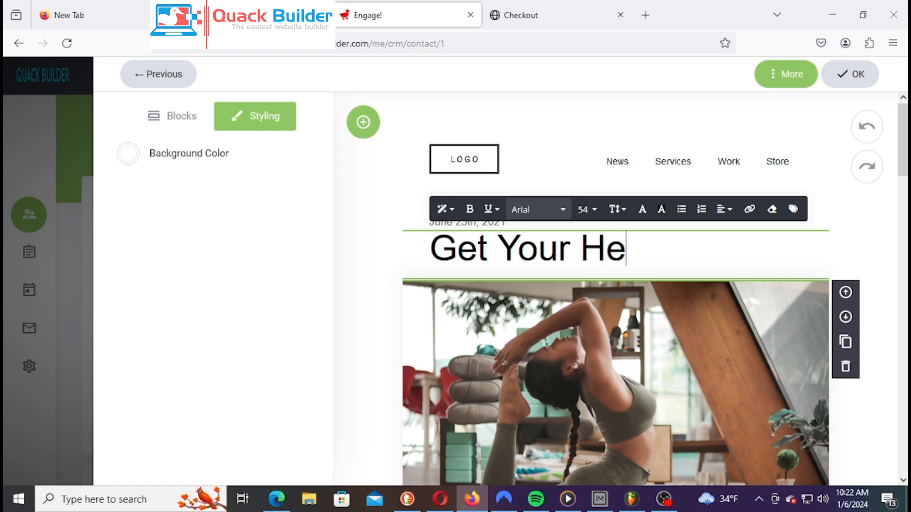
text(rb Now)
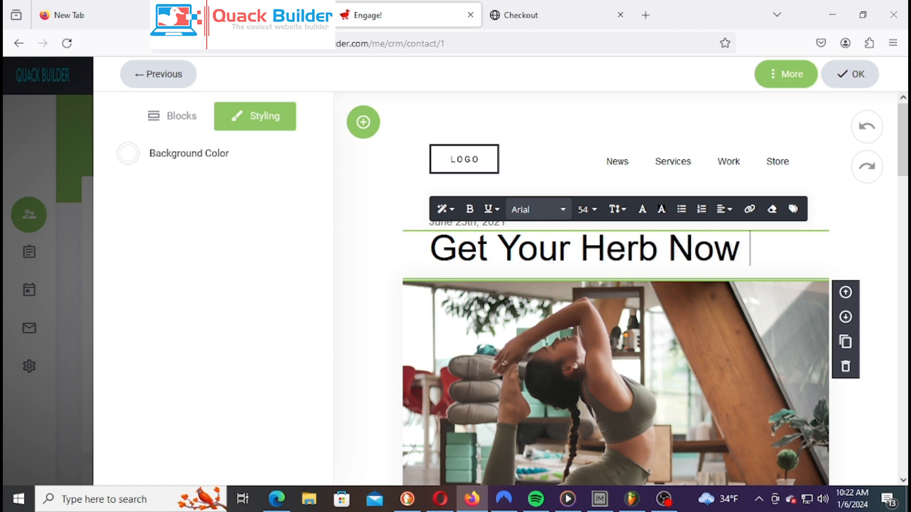
text( Be)
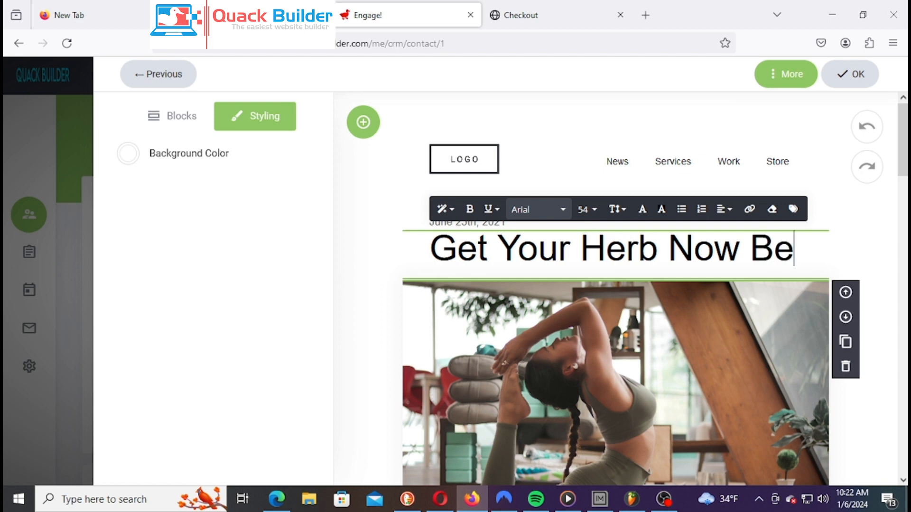
text(fo)
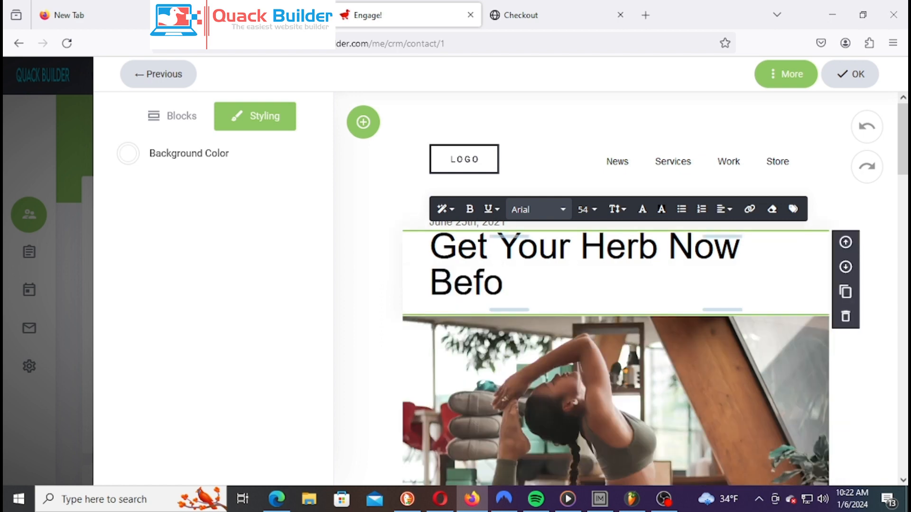
text(re)
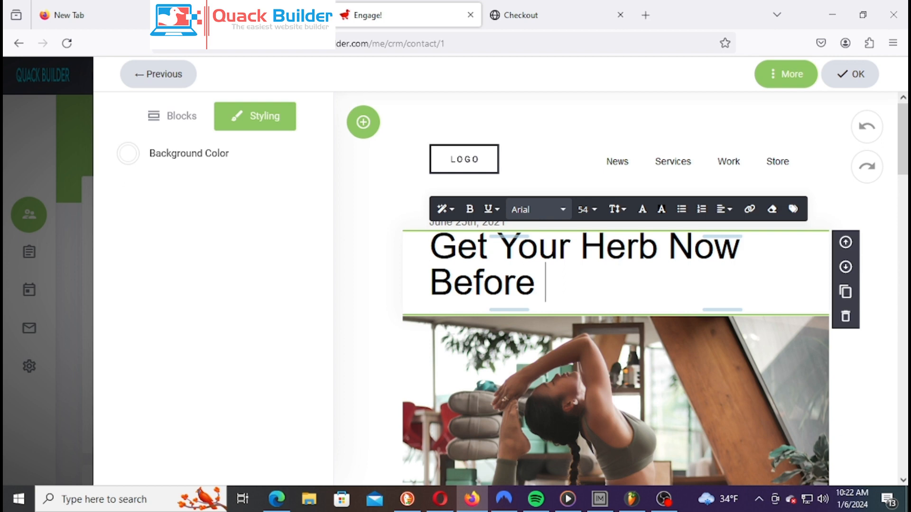
text( Time)
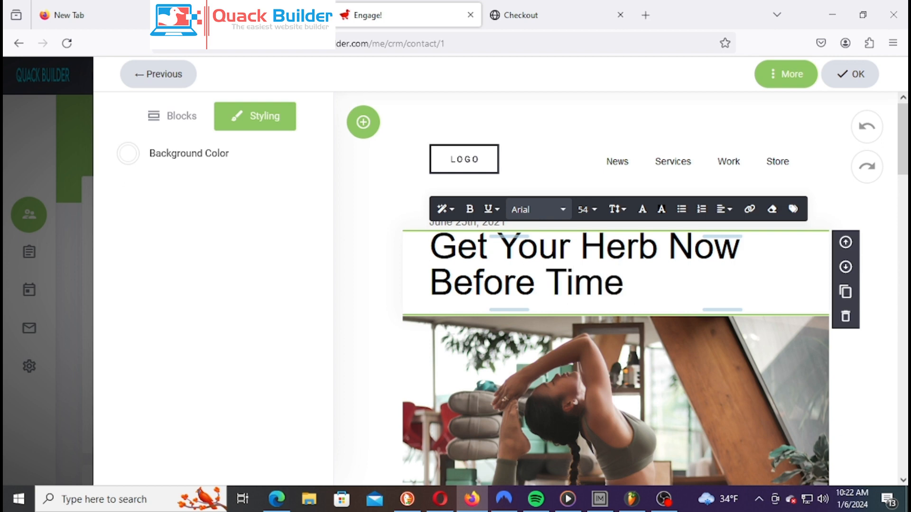
text(Yo)
key(BackSpace)
key(BackSpace)
text(Run n)
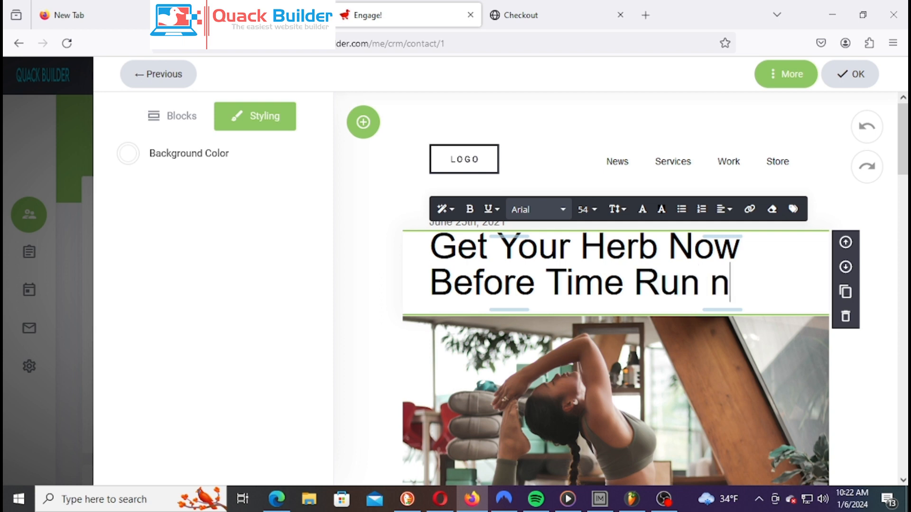
key(BackSpace)
text(Out)
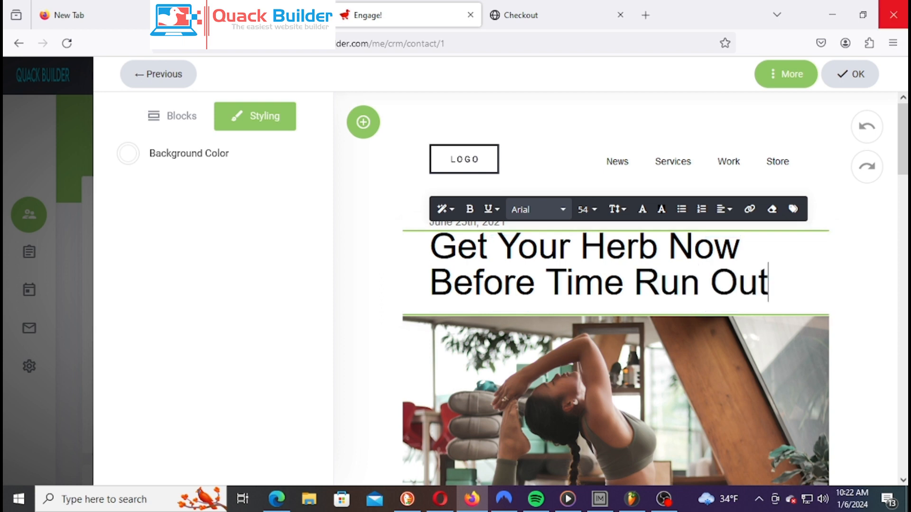
text(.)
click(870, 198)
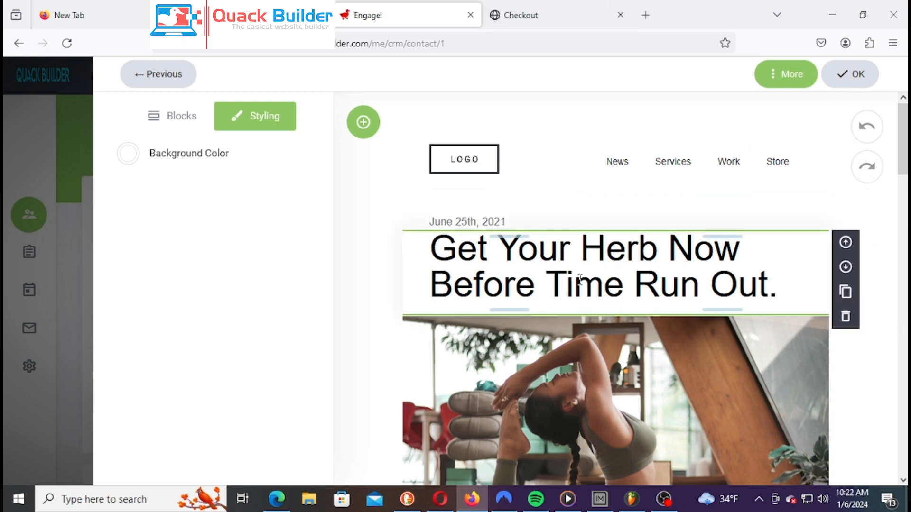
scroll(626, 323, down, 6)
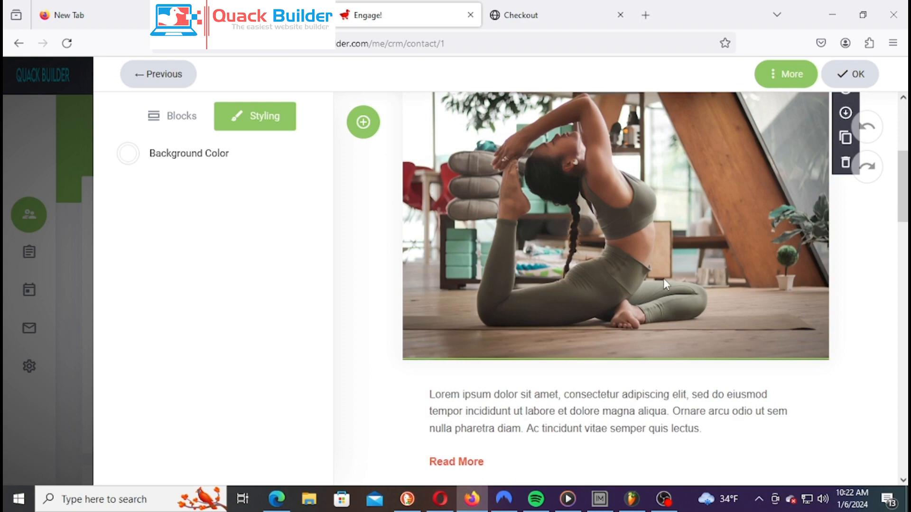
scroll(667, 279, up, 5)
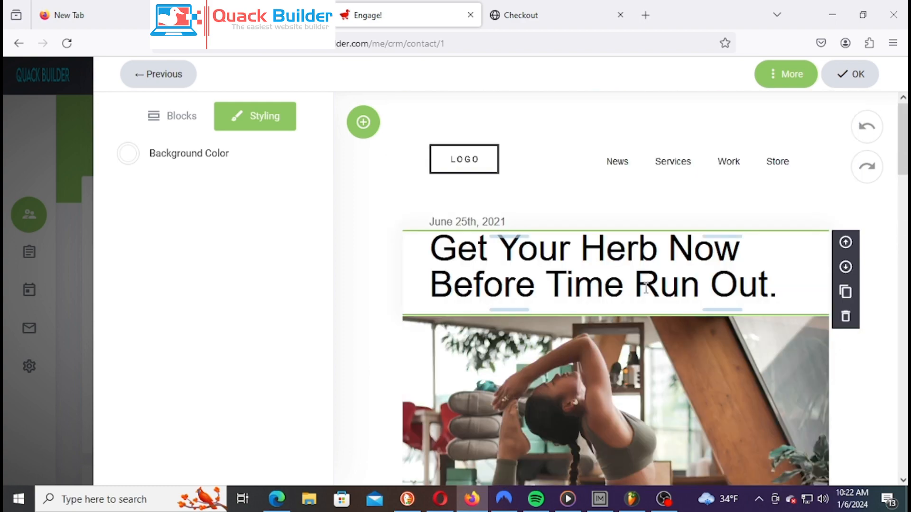
scroll(645, 288, down, 4)
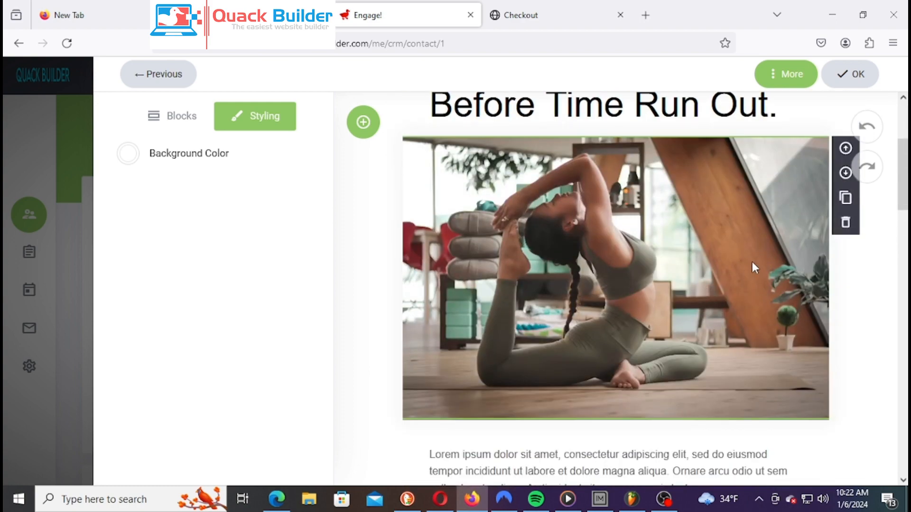
scroll(753, 263, up, 2)
scroll(548, 306, down, 1)
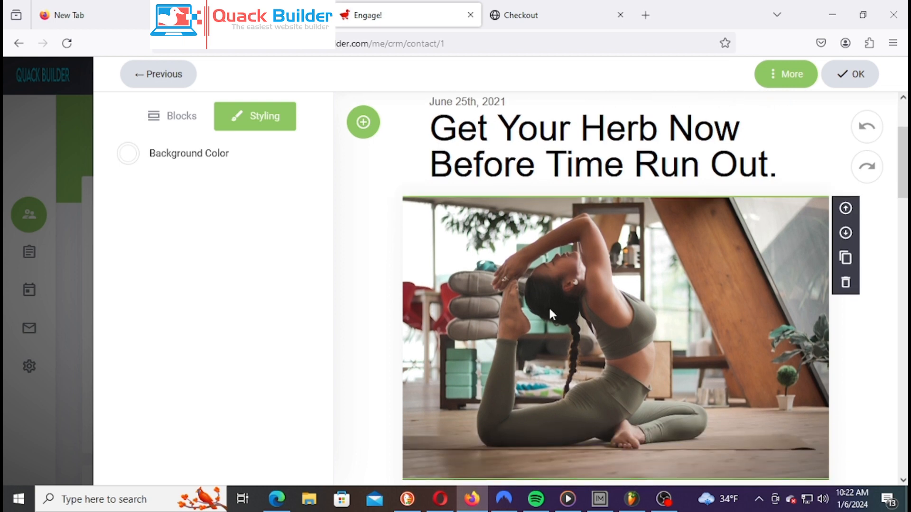
scroll(503, 247, up, 3)
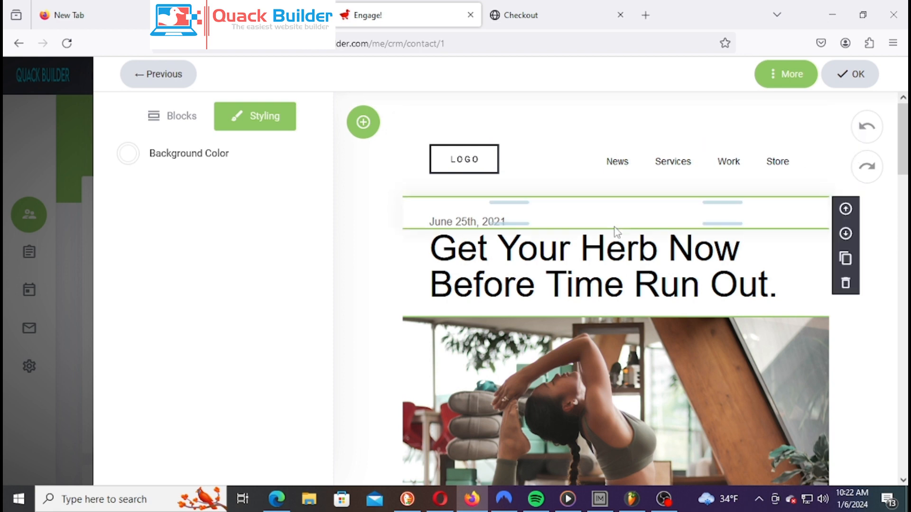
scroll(782, 321, down, 5)
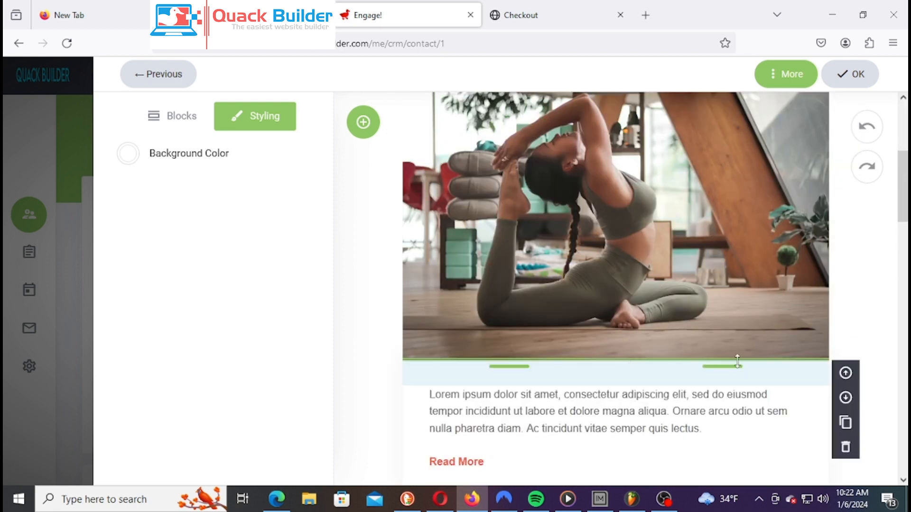
scroll(667, 250, up, 3)
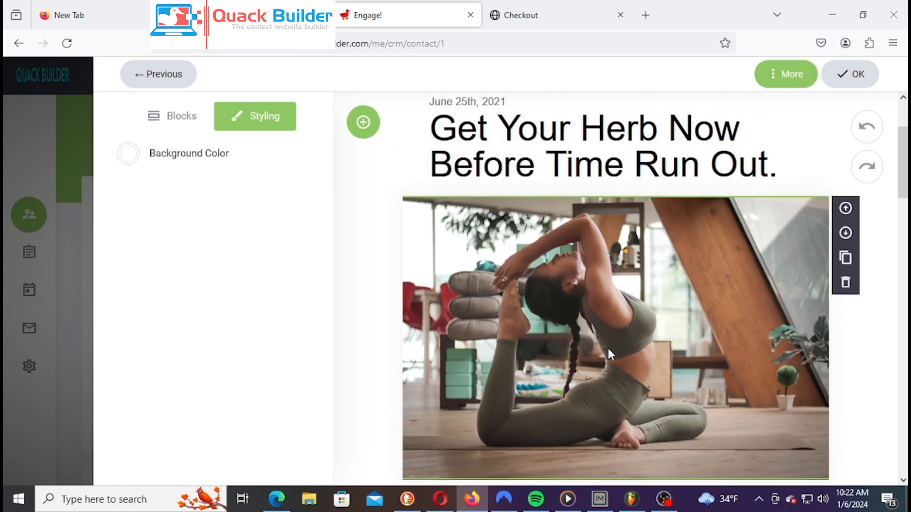
scroll(608, 350, down, 7)
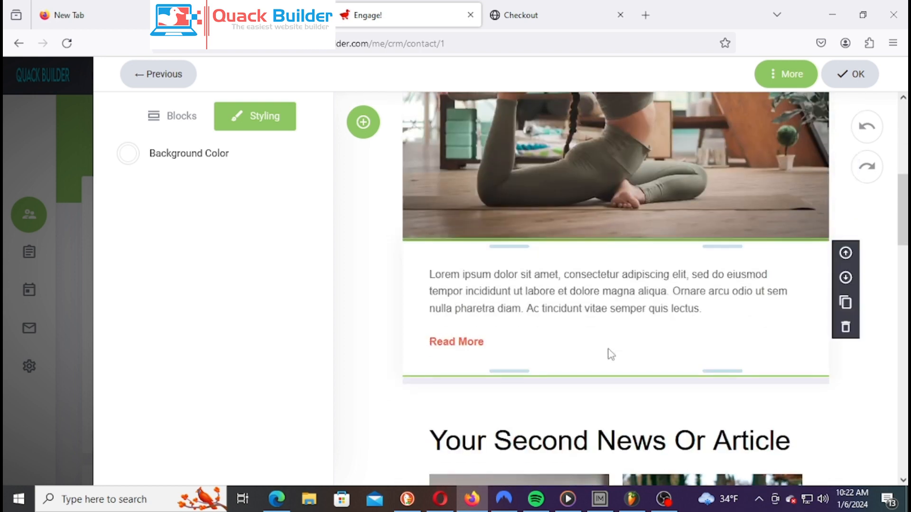
scroll(528, 397, down, 5)
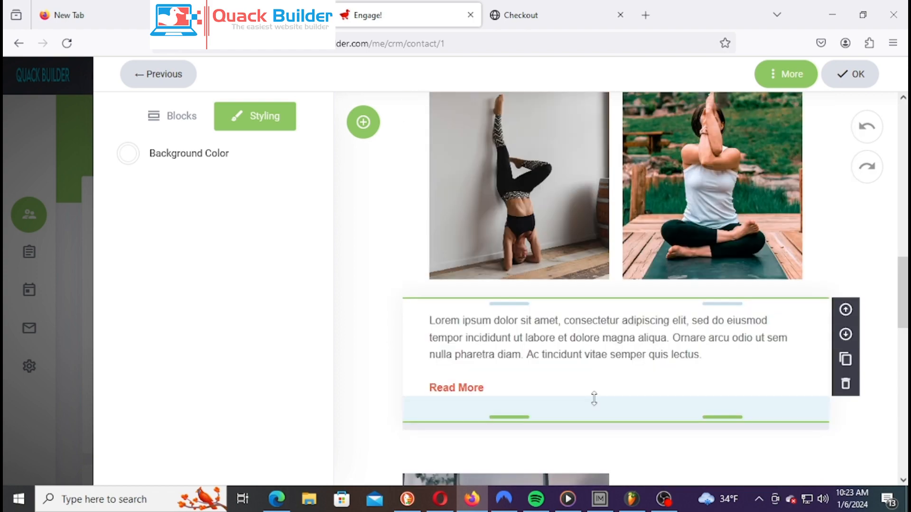
scroll(742, 227, down, 8)
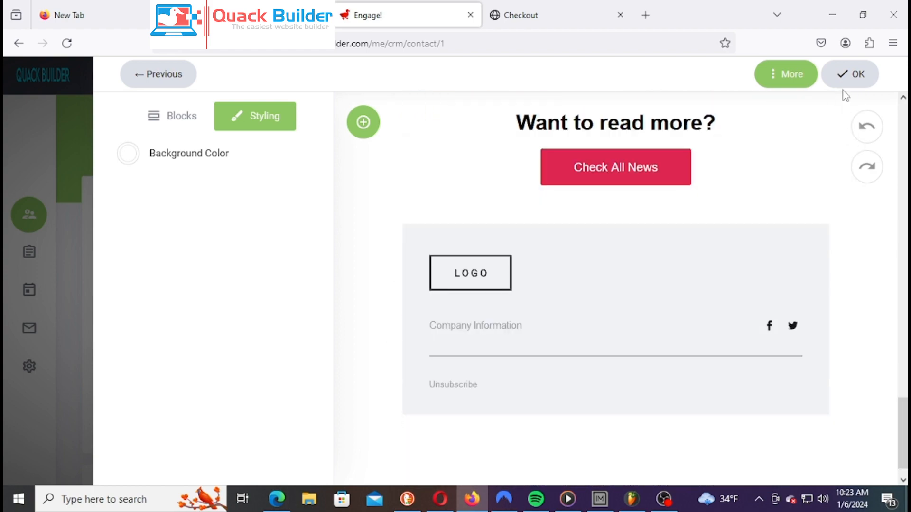
scroll(738, 342, up, 12)
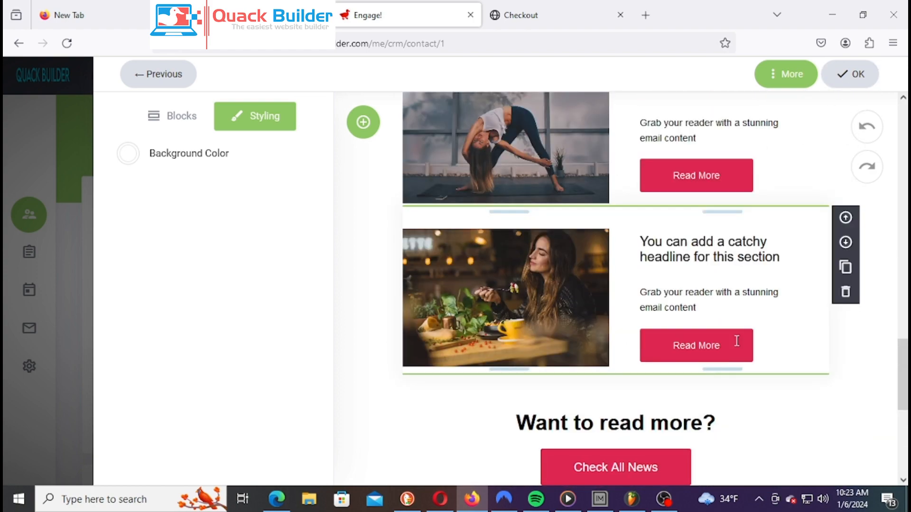
scroll(707, 315, up, 10)
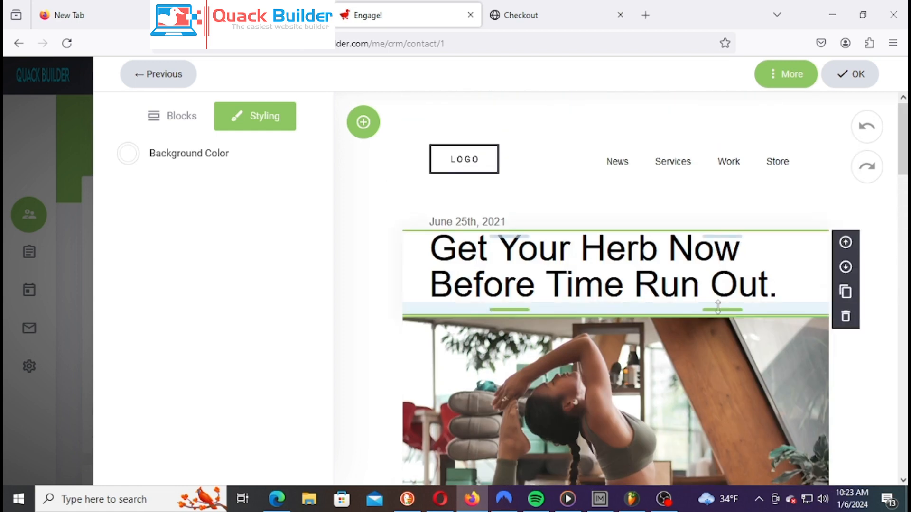
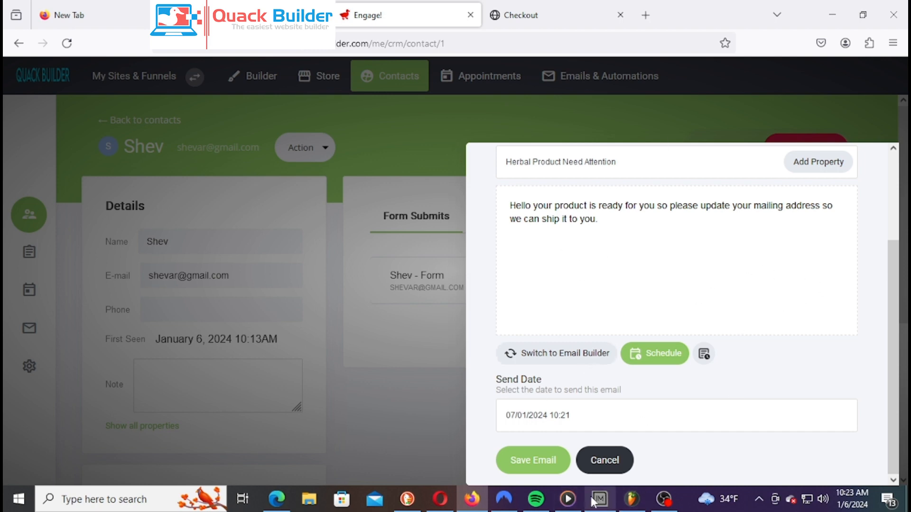
Save the email and confirm scheduling it for 07/01/2024 at 10:21
click(549, 463)
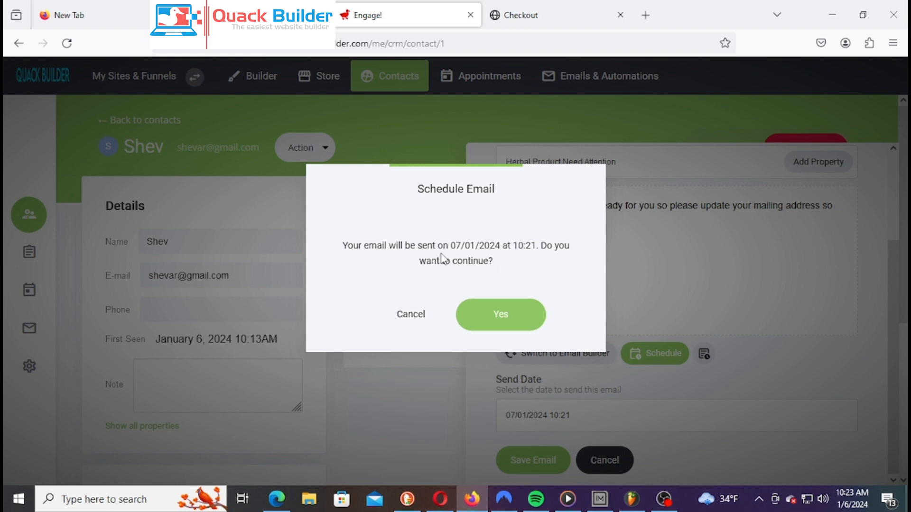
drag(555, 244, 578, 266)
click(532, 242)
click(513, 327)
scroll(689, 397, down, 3)
scroll(689, 397, up, 3)
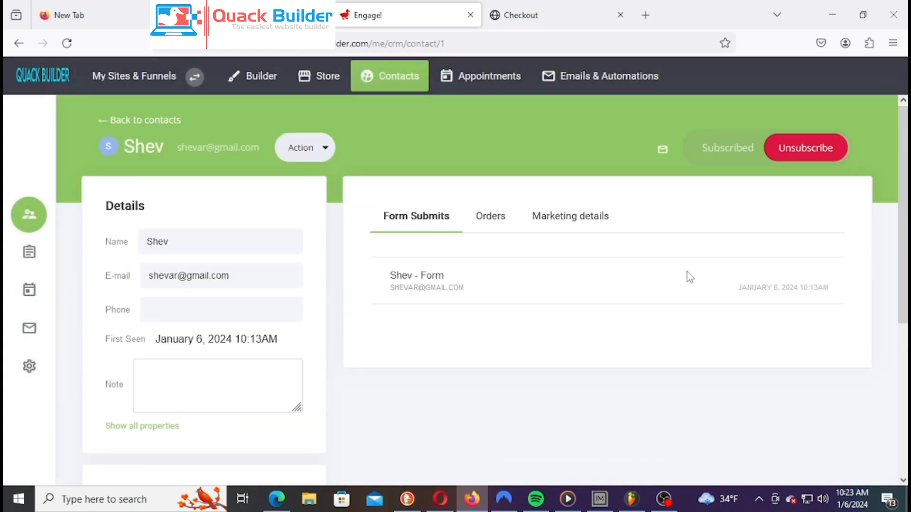
Reopen 'Herbal Product Need Attention' from the contact's scheduled emails and review its content
click(662, 150)
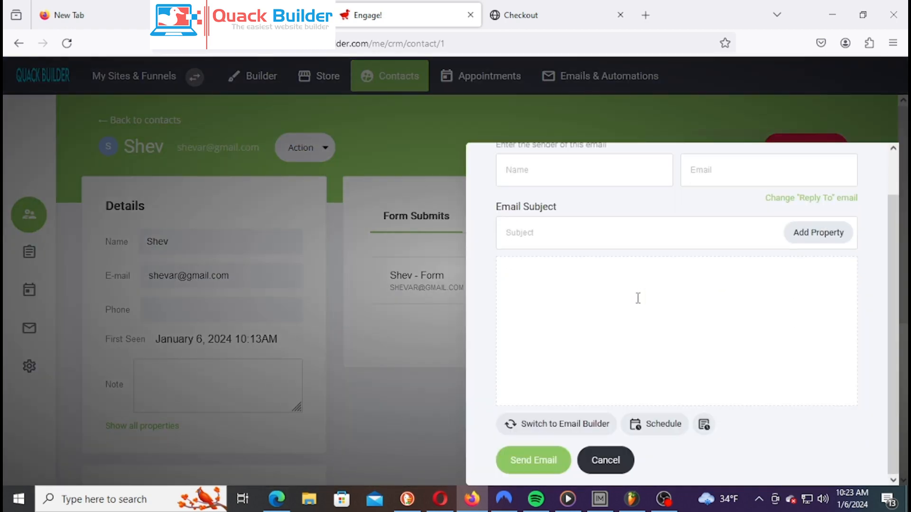
click(705, 423)
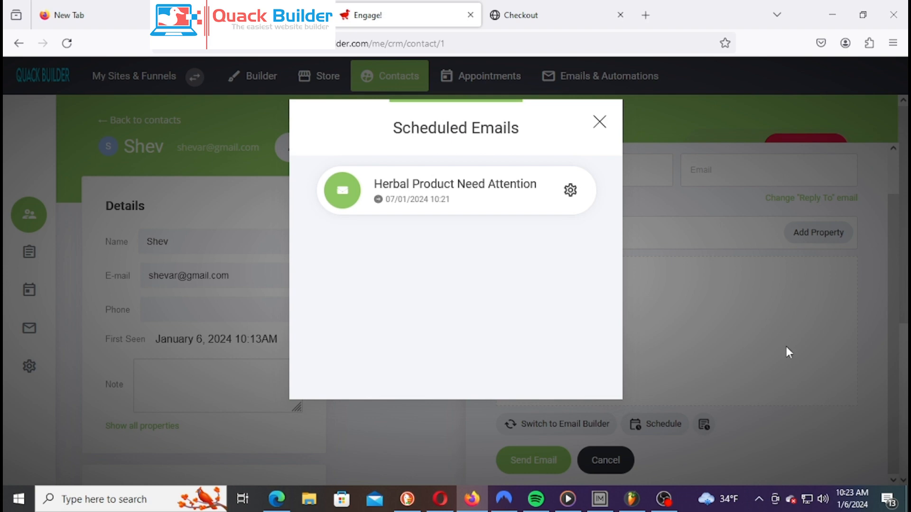
click(457, 200)
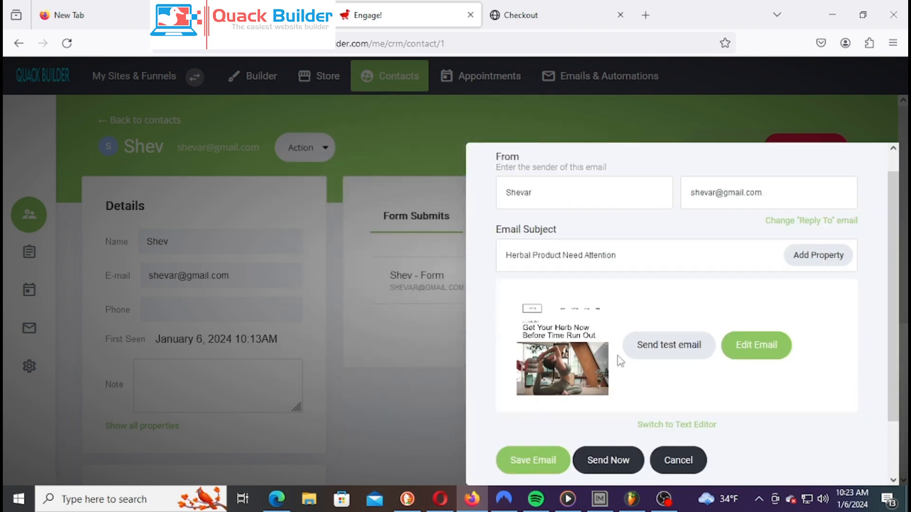
scroll(608, 425, down, 2)
scroll(604, 422, up, 3)
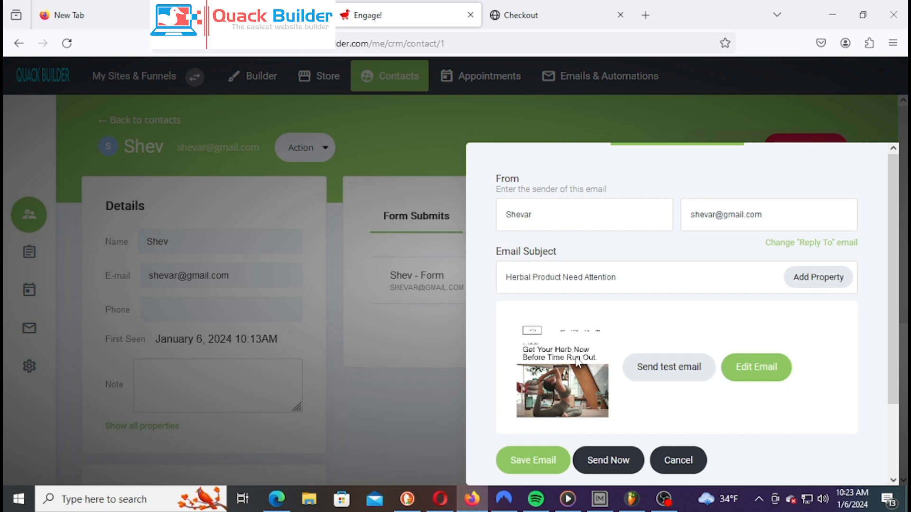
scroll(577, 362, down, 2)
scroll(584, 362, up, 2)
scroll(613, 352, down, 1)
scroll(616, 356, down, 1)
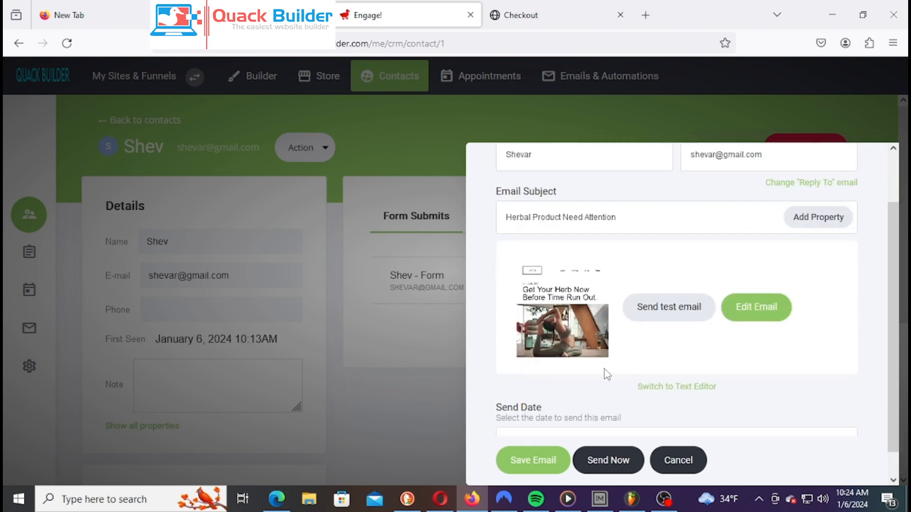
In the email designer, select the yoga photo and search Unsplash stock images for 'Herb'
click(759, 308)
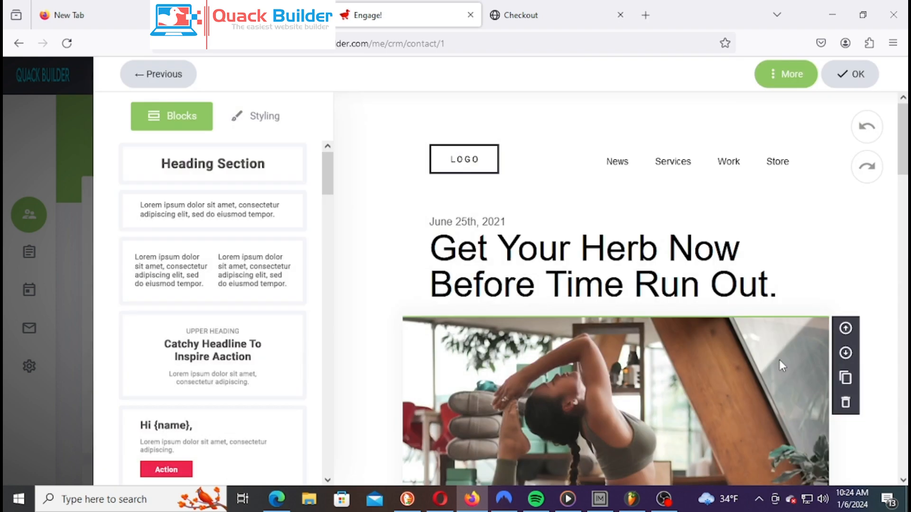
scroll(779, 360, down, 4)
click(605, 327)
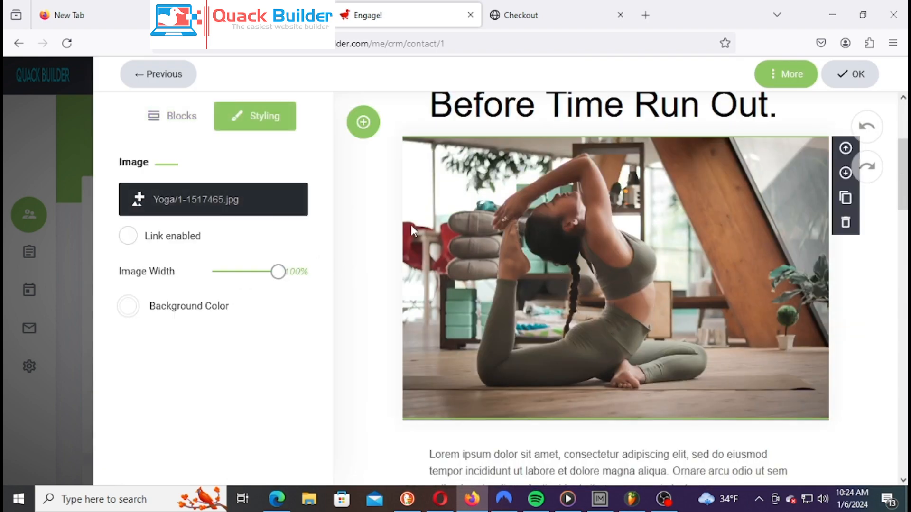
click(213, 200)
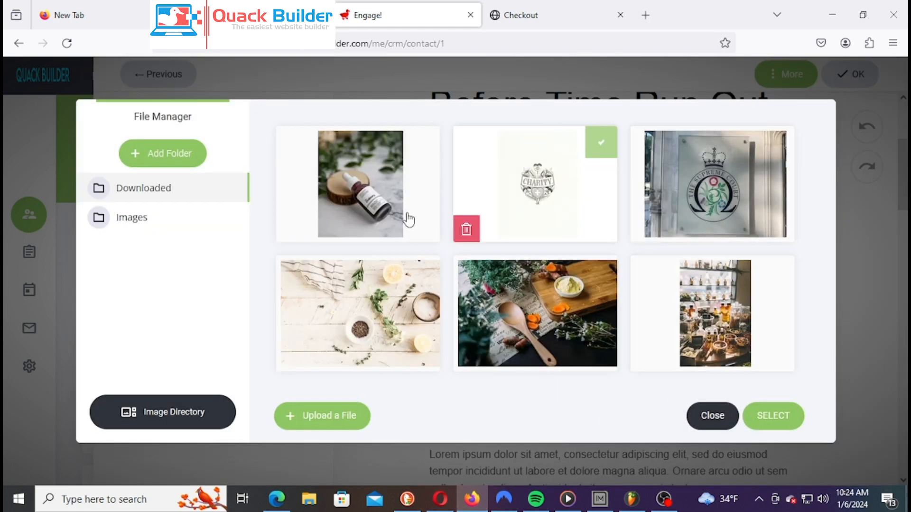
click(174, 422)
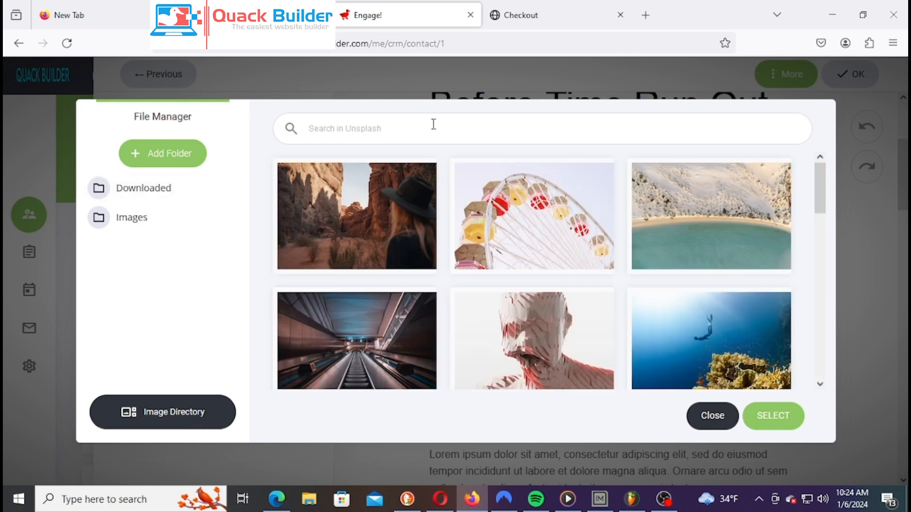
click(507, 242)
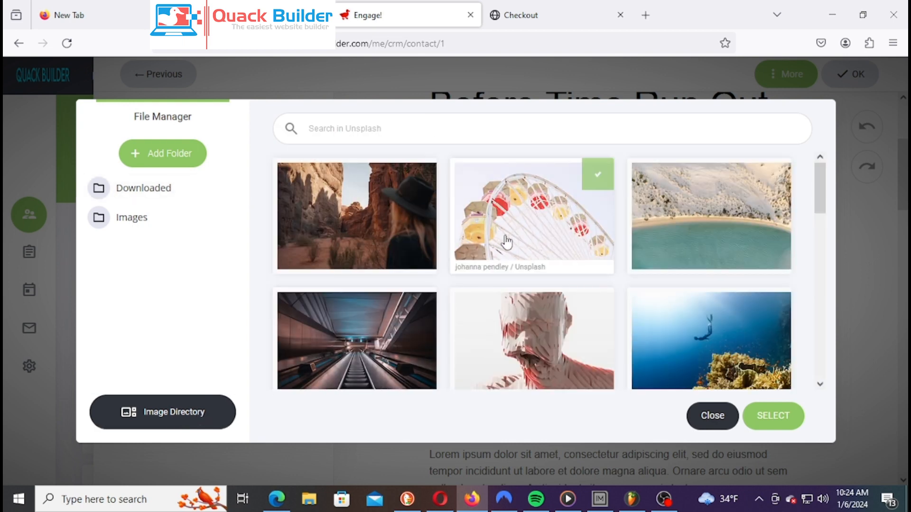
text(Herb)
key(Return)
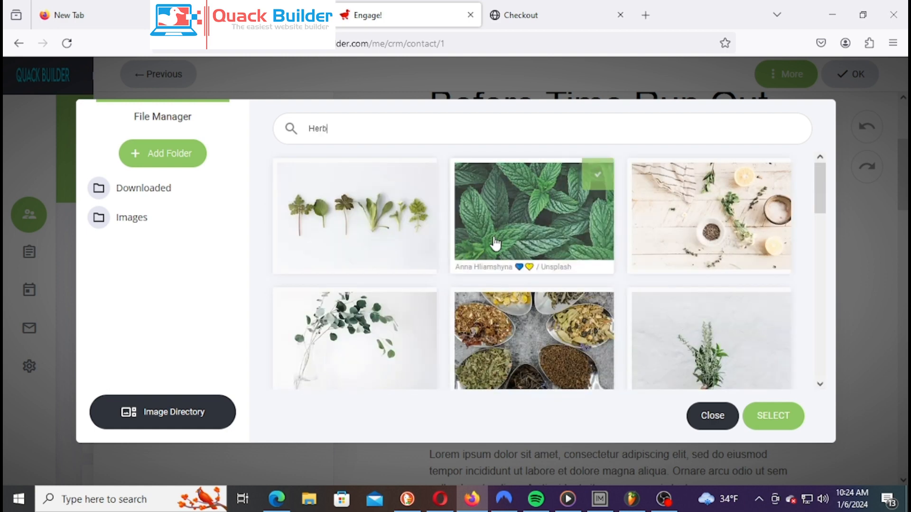
Choose the dried-herb photo from the results as the header image
scroll(719, 252, down, 5)
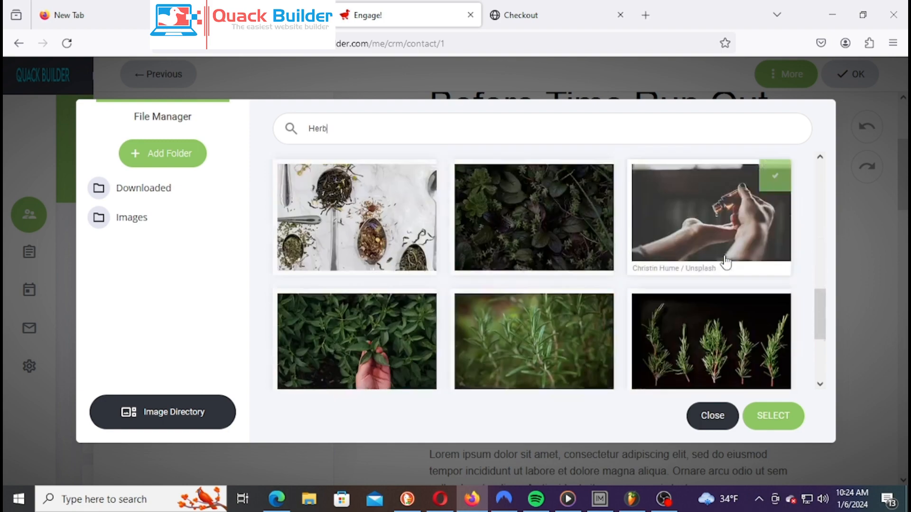
scroll(665, 281, up, 5)
scroll(682, 297, down, 3)
scroll(683, 297, down, 3)
scroll(684, 300, down, 3)
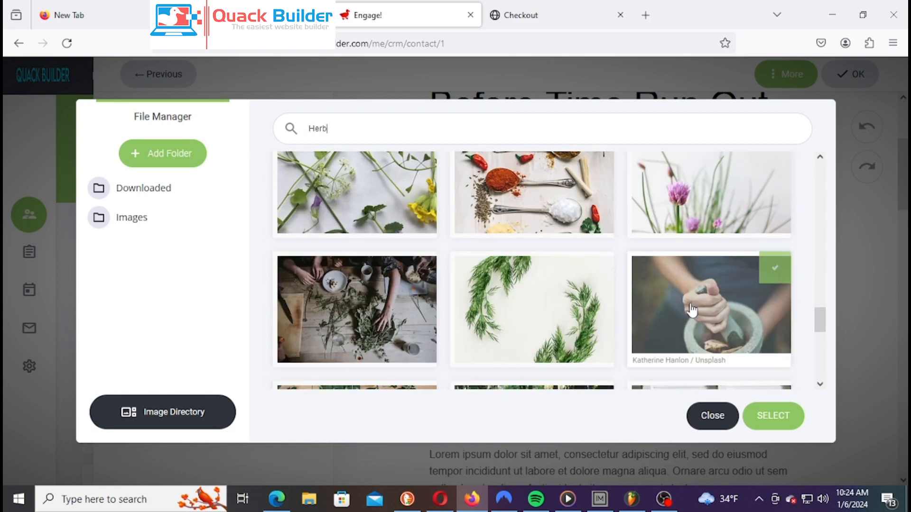
scroll(686, 306, up, 5)
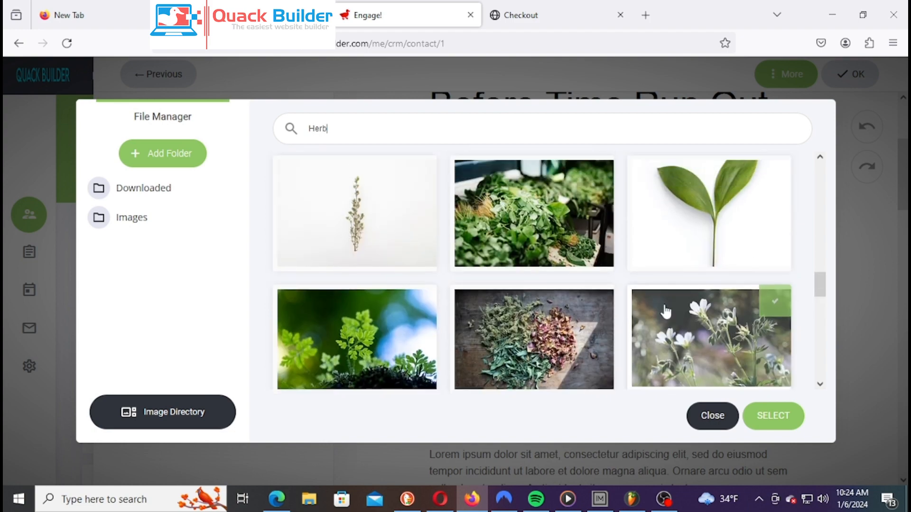
scroll(681, 310, down, 3)
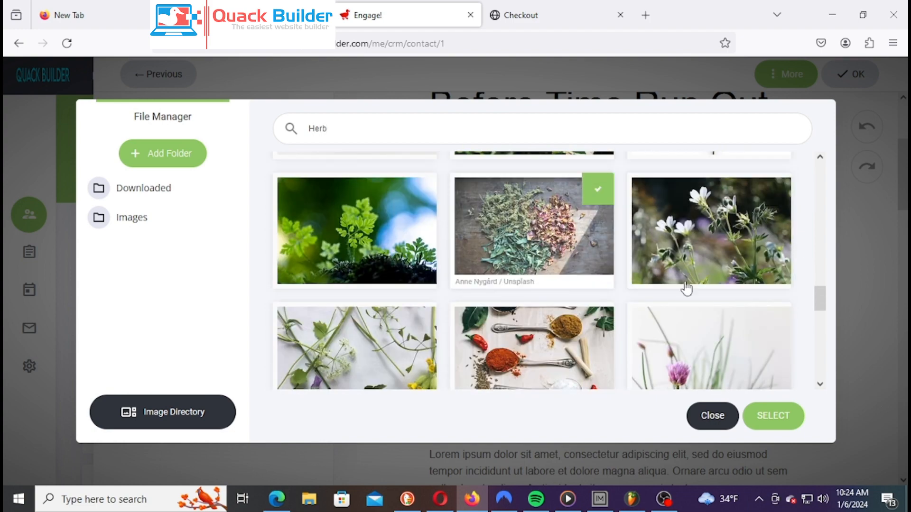
scroll(692, 288, down, 2)
click(790, 417)
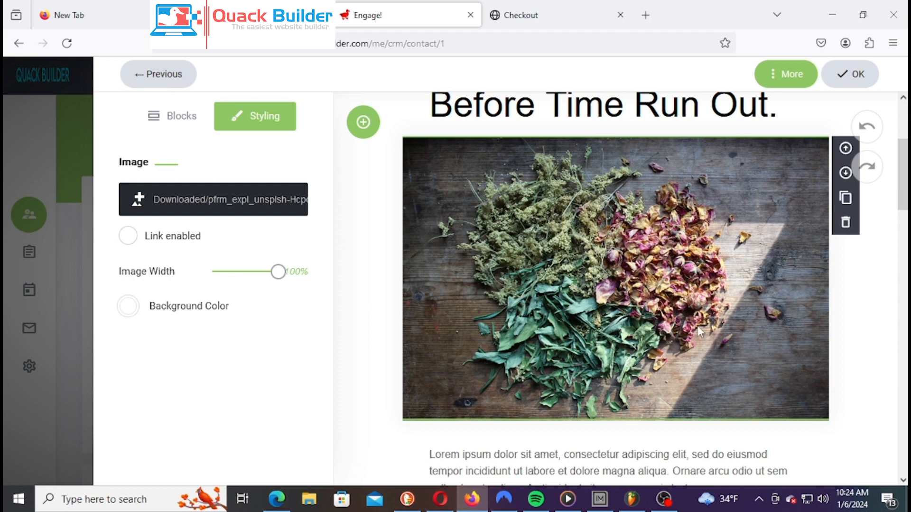
click(864, 326)
Undo the last edit, then close the designer and return to the email form
scroll(824, 361, up, 4)
scroll(803, 366, down, 4)
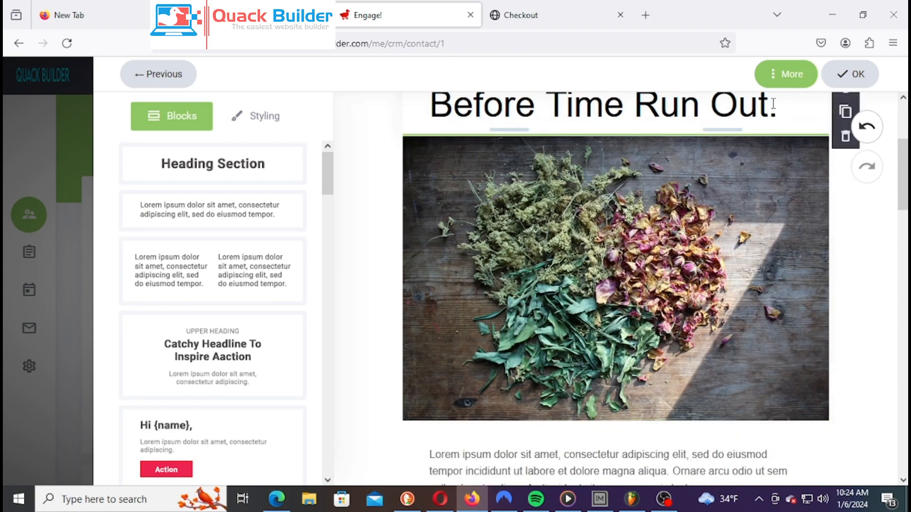
scroll(752, 192, down, 4)
scroll(759, 207, down, 4)
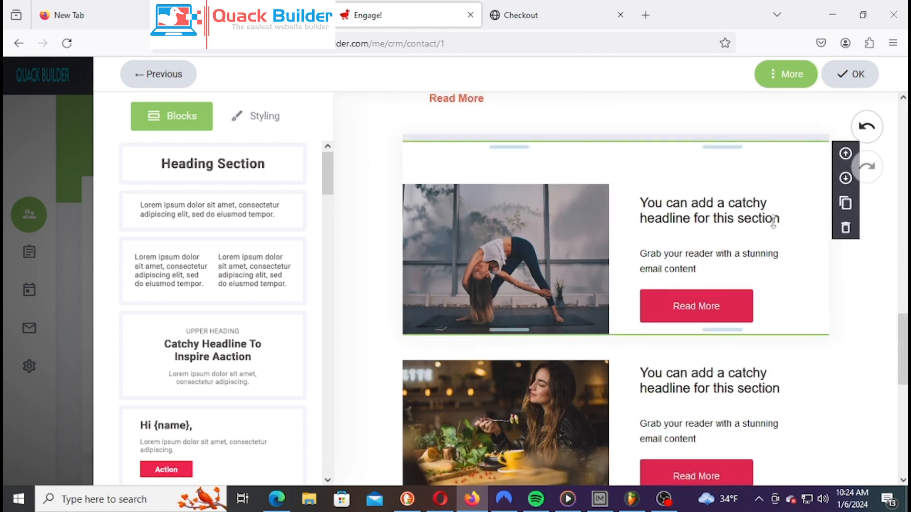
scroll(788, 238, up, 8)
scroll(680, 428, down, 10)
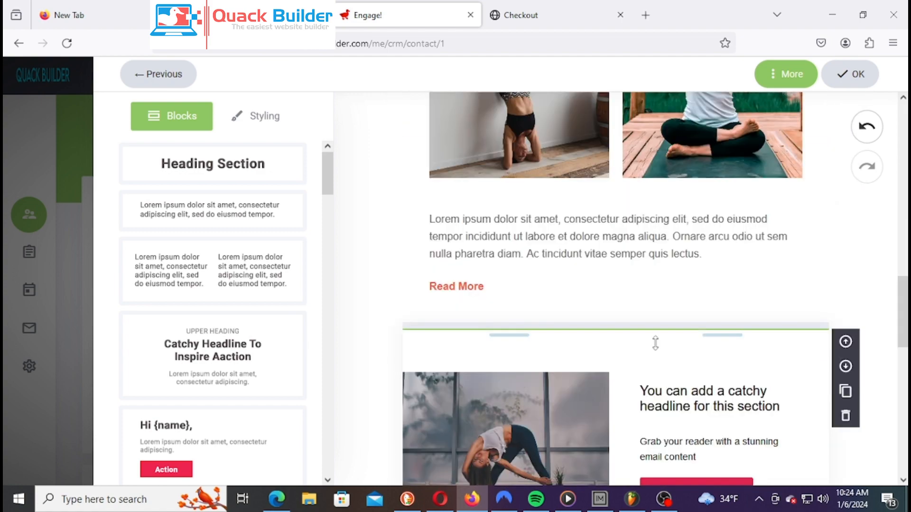
scroll(761, 351, up, 1)
click(867, 127)
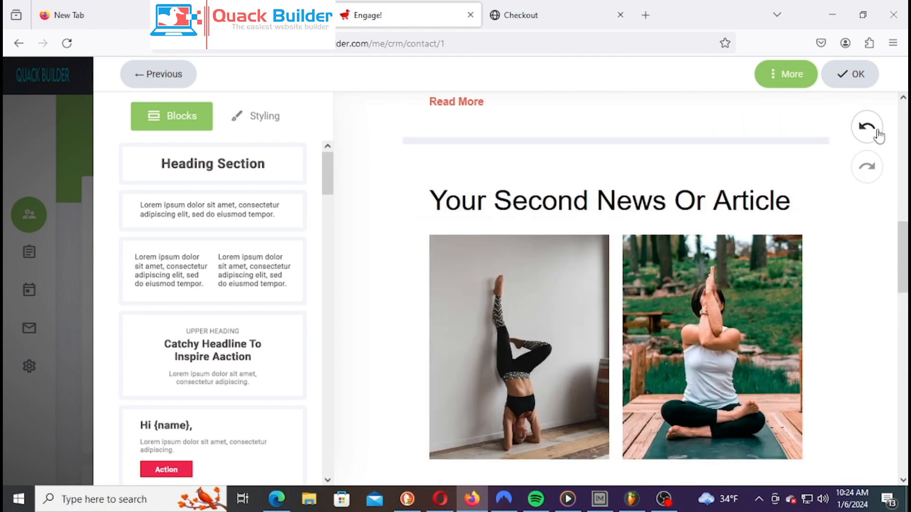
click(847, 78)
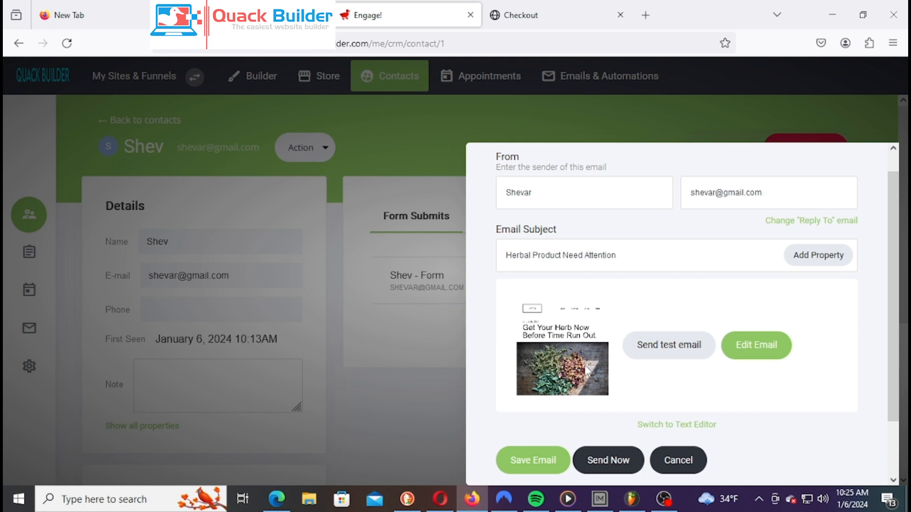
Submit the herb email and confirm it will send on 07/01/2024 at 10:21
scroll(565, 366, down, 2)
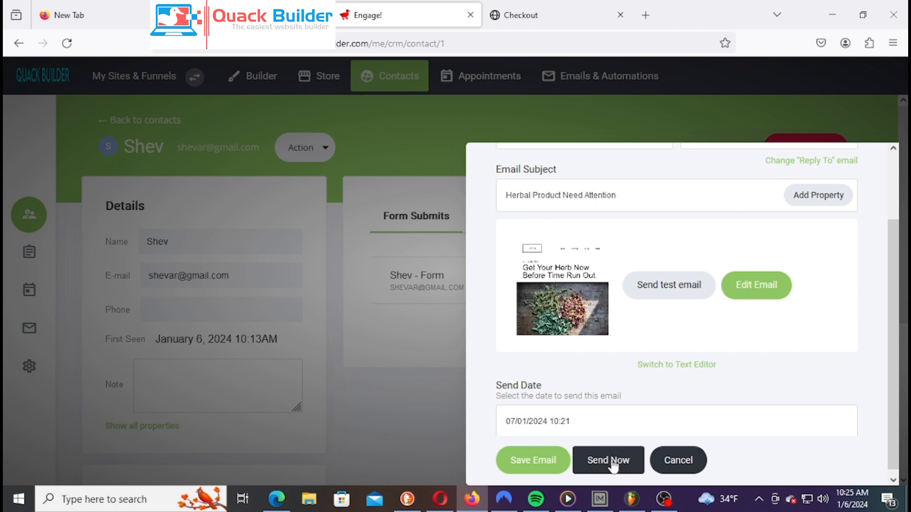
scroll(721, 408, down, 1)
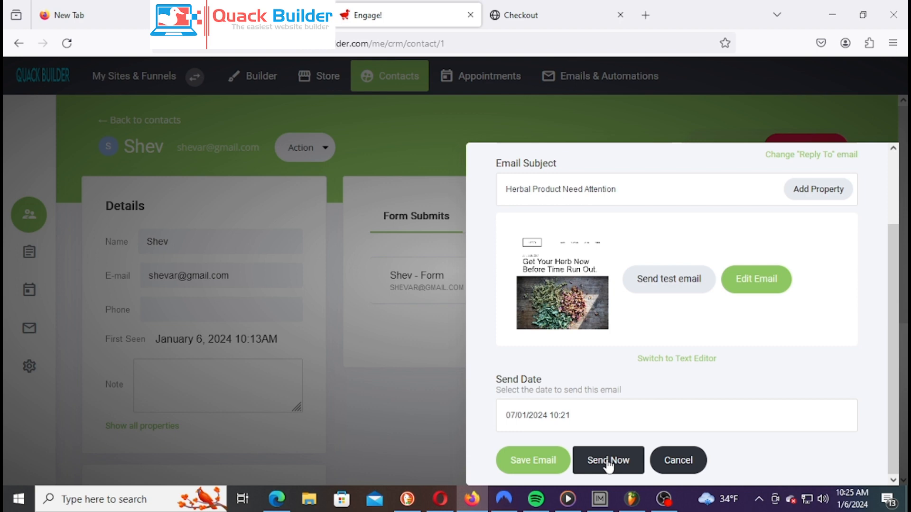
click(529, 461)
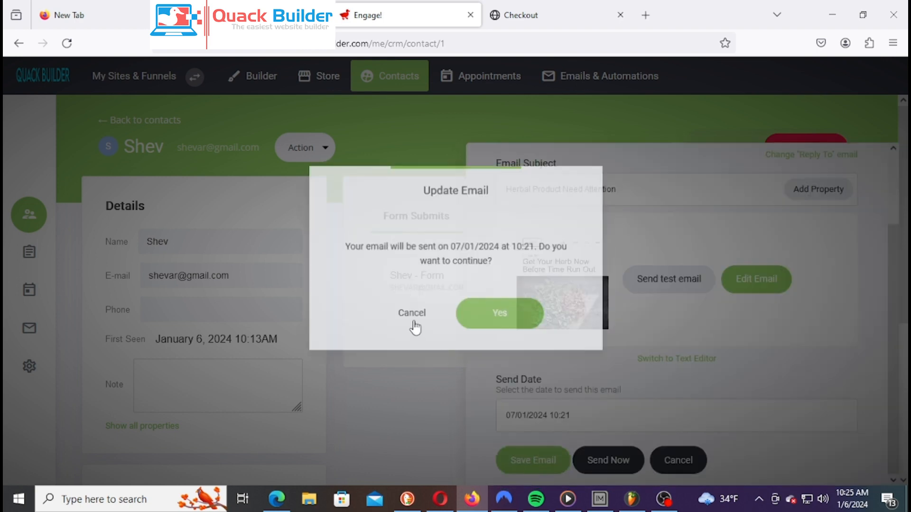
click(516, 318)
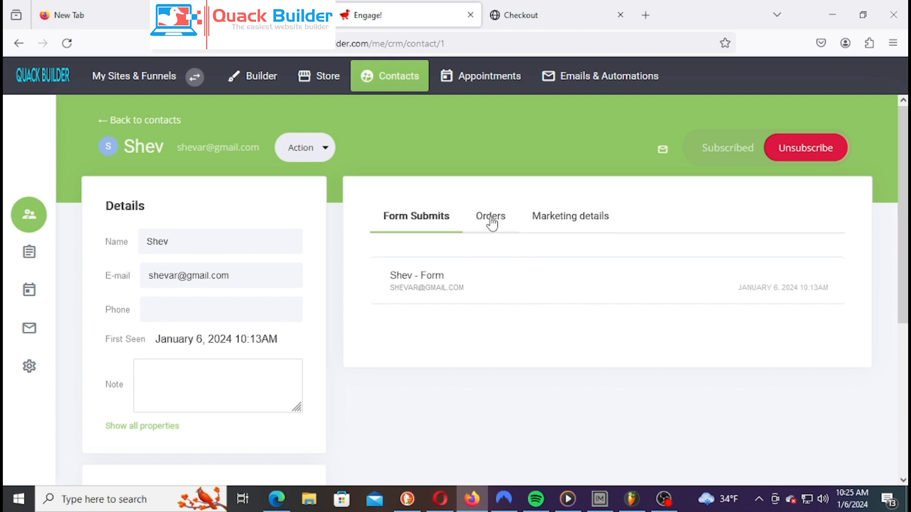
Expand the contact's form submission details, then return to the contacts list
click(505, 289)
scroll(531, 362, down, 5)
scroll(530, 360, up, 5)
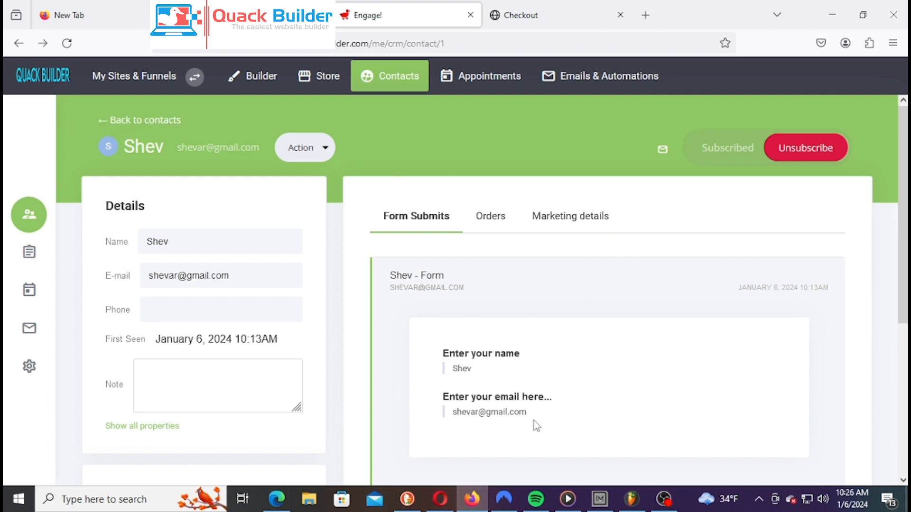
click(121, 121)
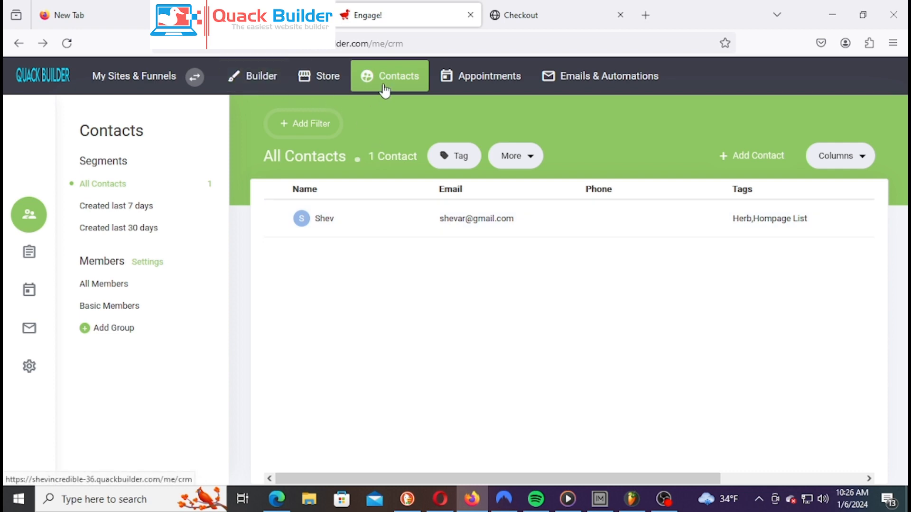
Compare the Store setup page with the Email Marketing & Automation dashboard's subscriber statistics
click(318, 85)
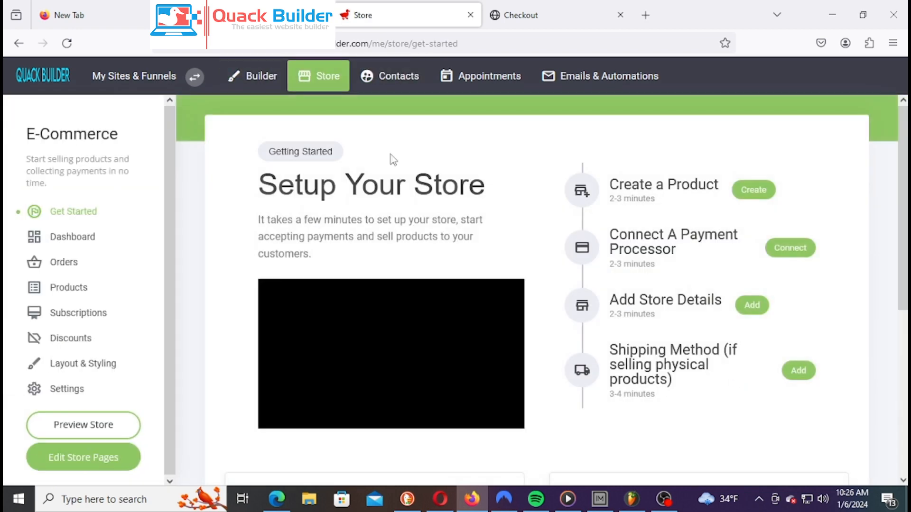
click(618, 81)
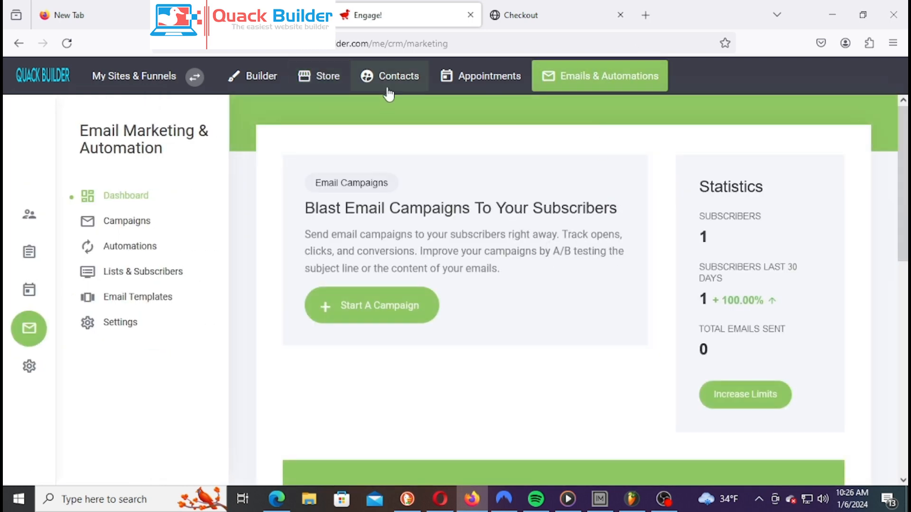
click(319, 85)
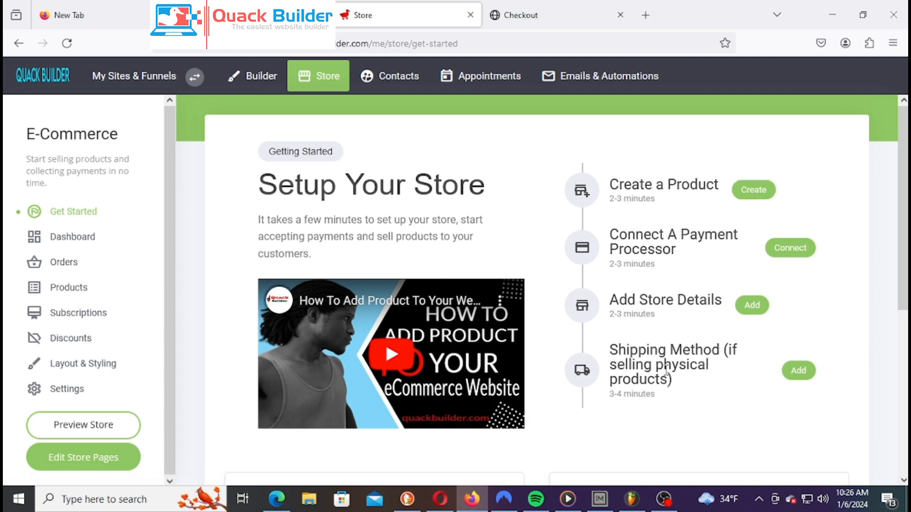
scroll(661, 290, down, 5)
scroll(664, 294, up, 5)
click(576, 85)
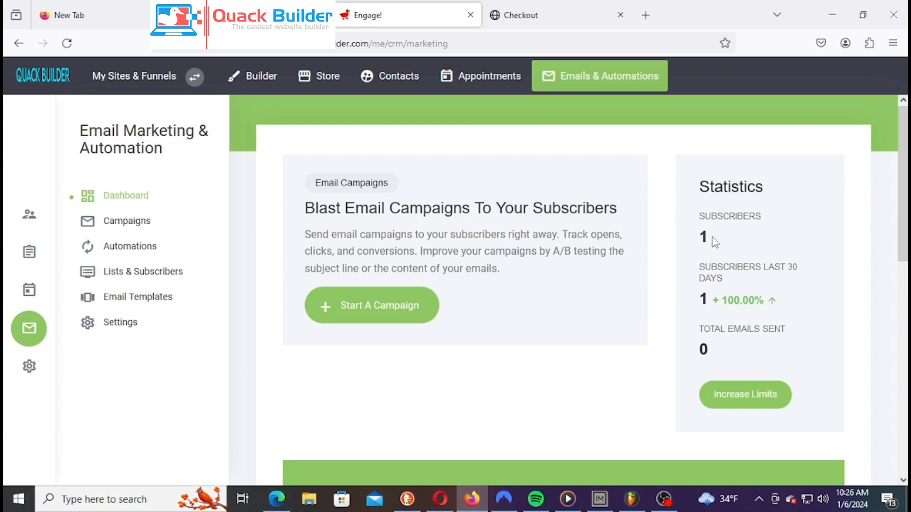
drag(725, 244, 697, 180)
click(701, 307)
click(254, 76)
Return from the Checkout preview to the Landing Page and scroll from 'Welcome To My Herbal Store' to the promo form
click(524, 17)
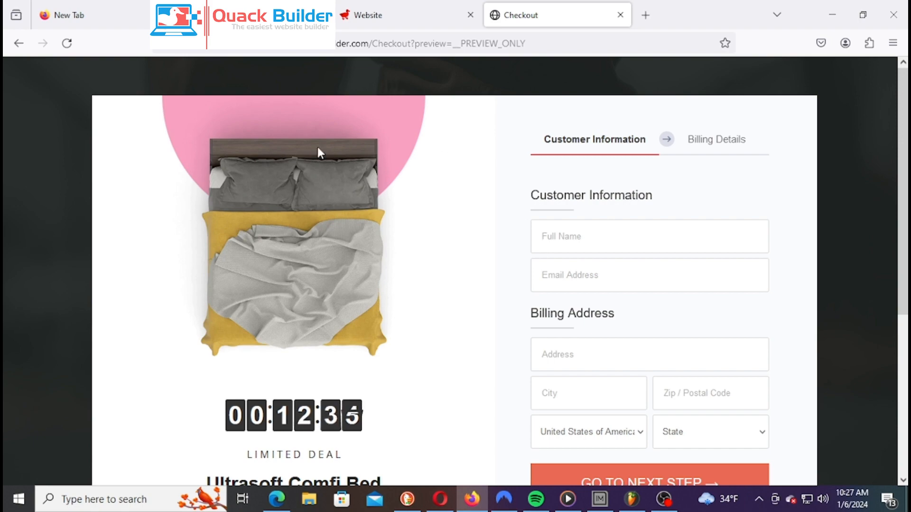
click(19, 44)
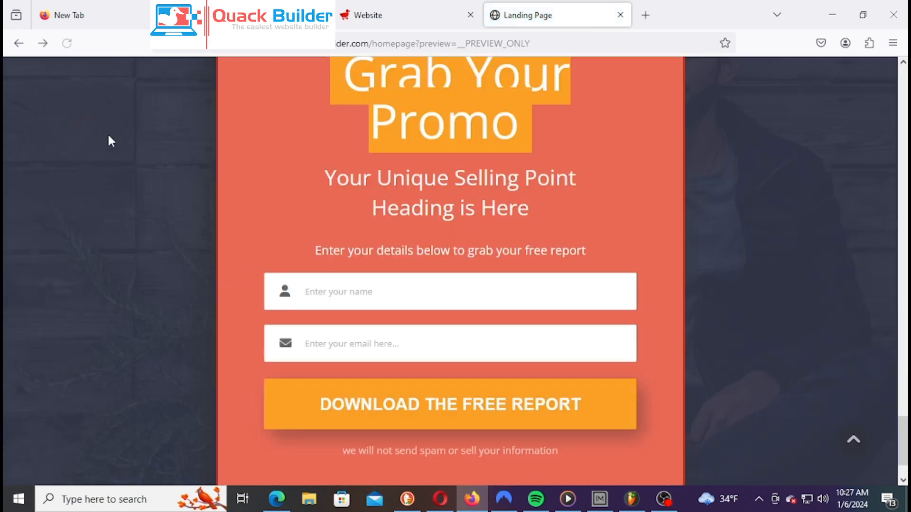
scroll(184, 207, up, 10)
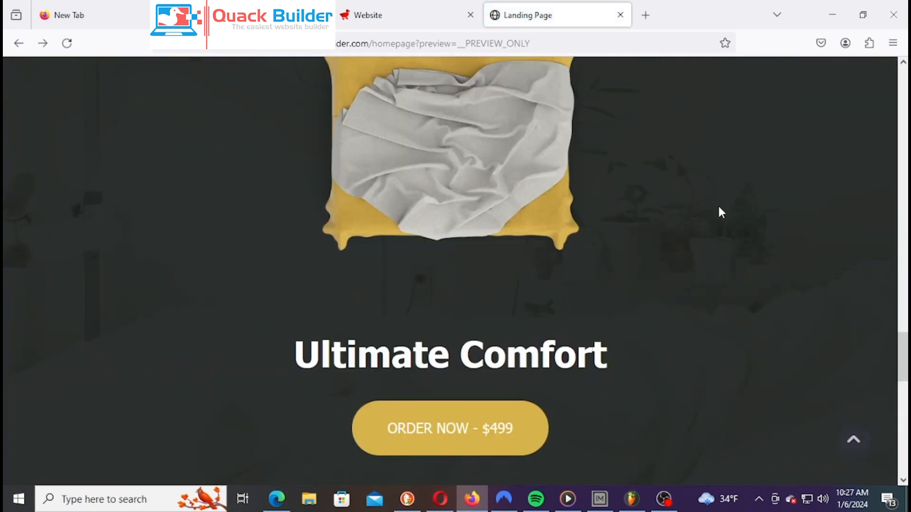
scroll(718, 204, up, 10)
scroll(717, 209, up, 15)
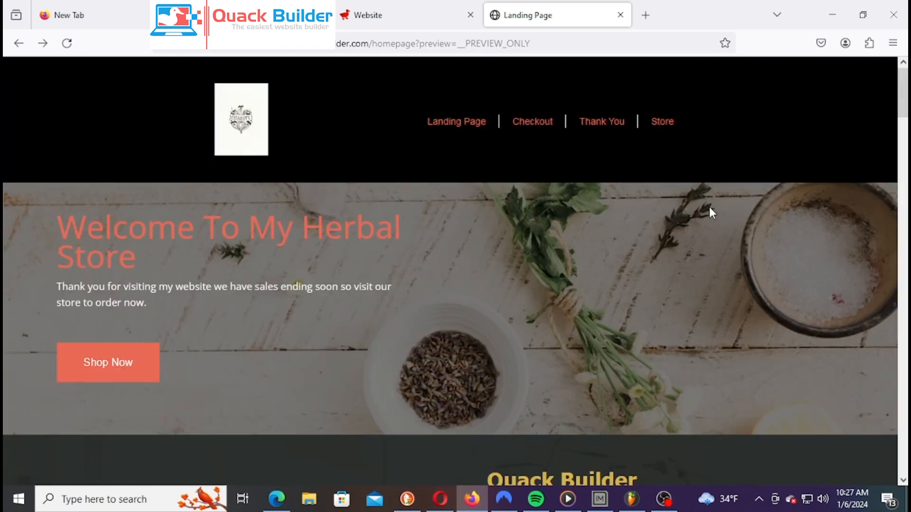
scroll(710, 212, down, 6)
scroll(719, 214, up, 6)
scroll(544, 270, down, 5)
scroll(547, 277, up, 5)
scroll(259, 351, down, 3)
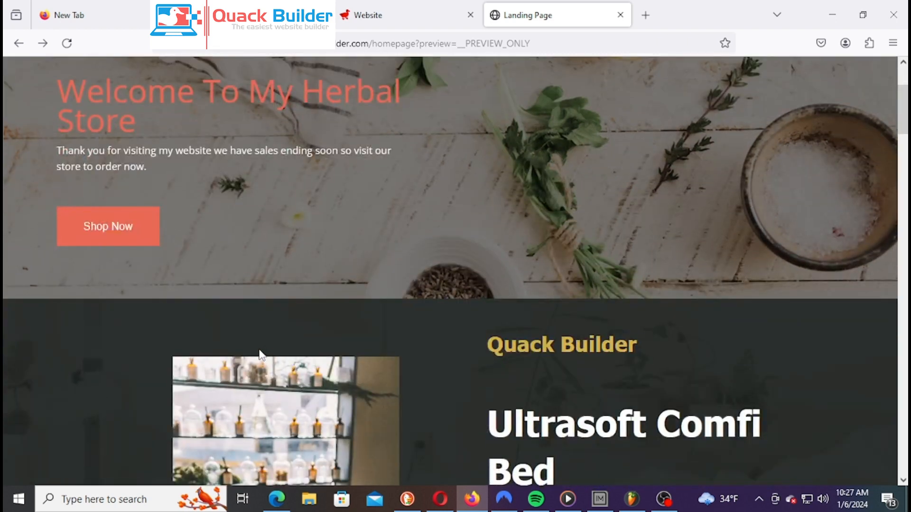
scroll(357, 292, down, 15)
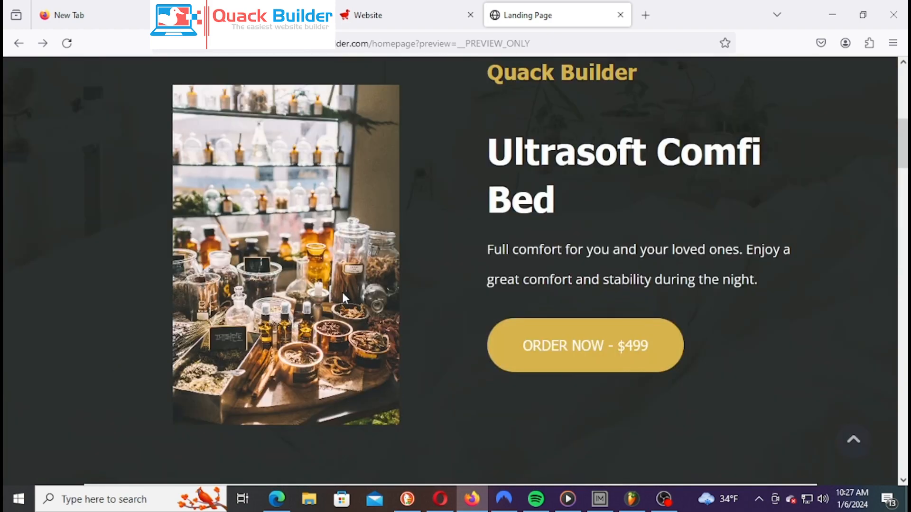
scroll(337, 311, up, 20)
scroll(232, 382, down, 3)
scroll(232, 377, up, 3)
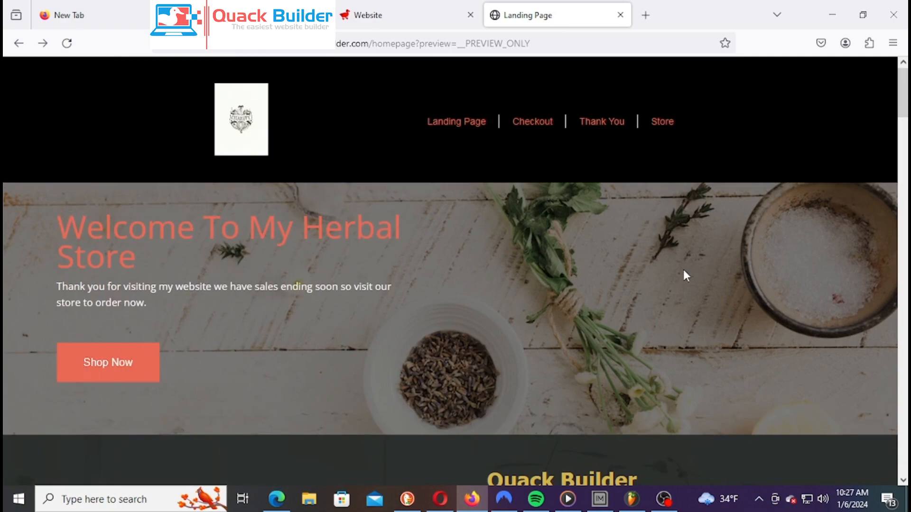
scroll(683, 271, down, 15)
scroll(677, 283, down, 15)
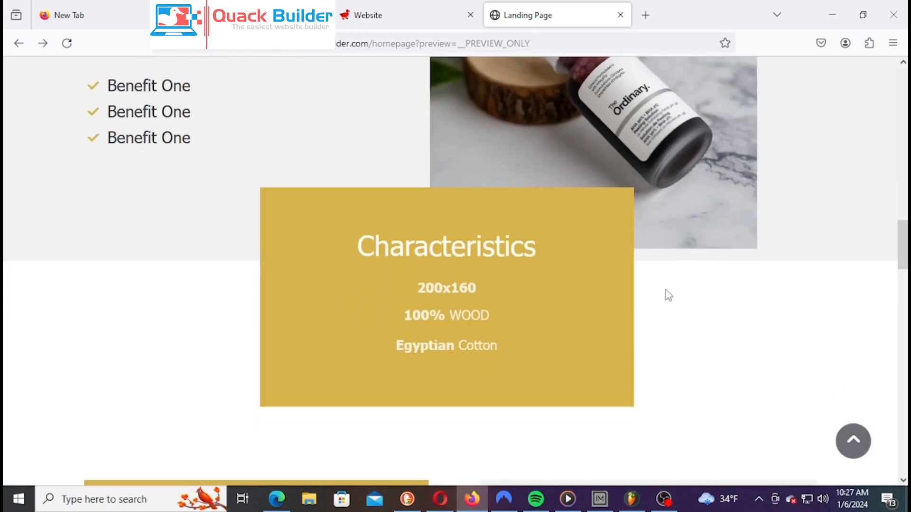
scroll(421, 329, down, 15)
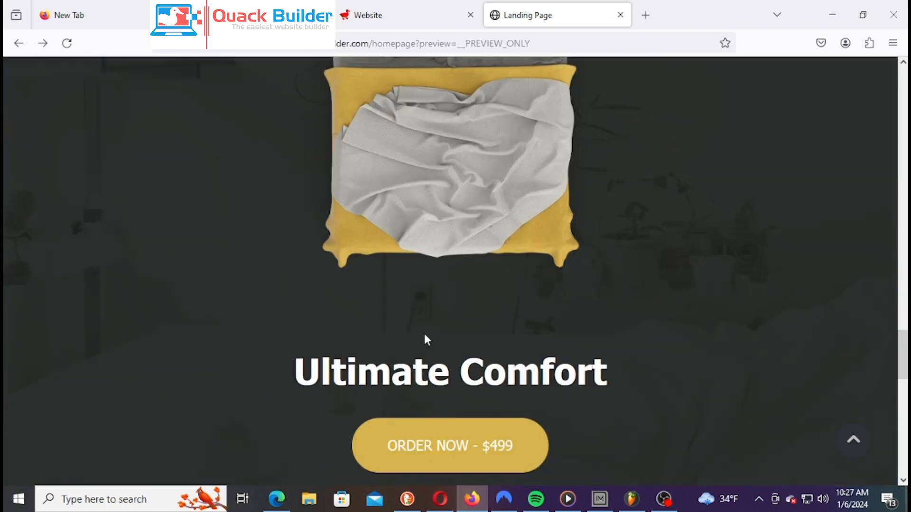
scroll(426, 339, down, 2)
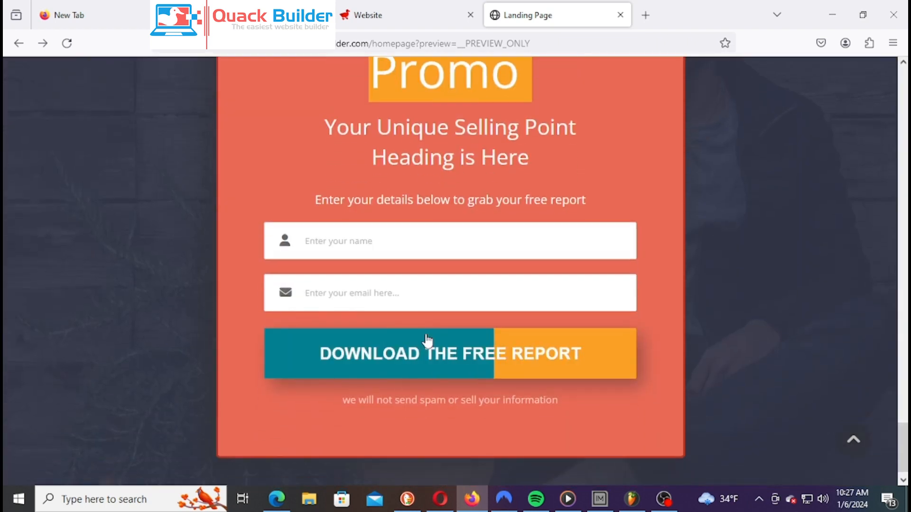
scroll(426, 338, up, 20)
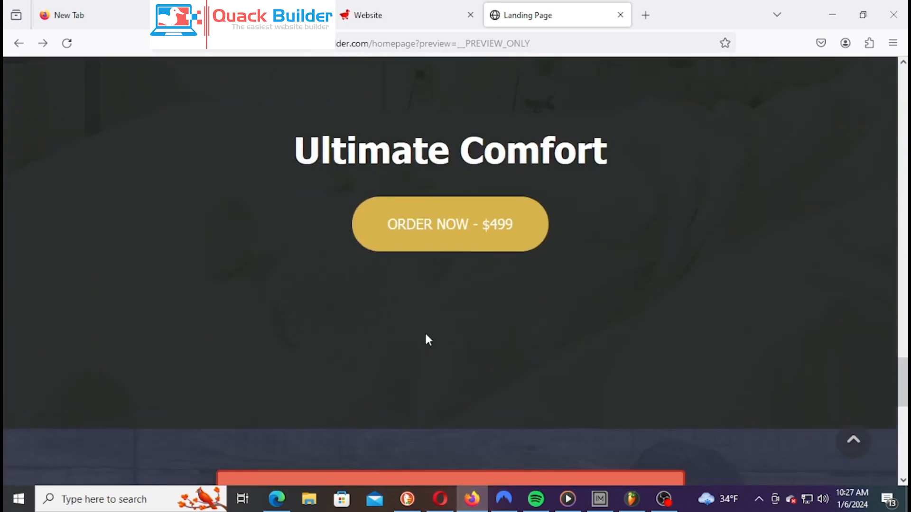
scroll(448, 345, up, 8)
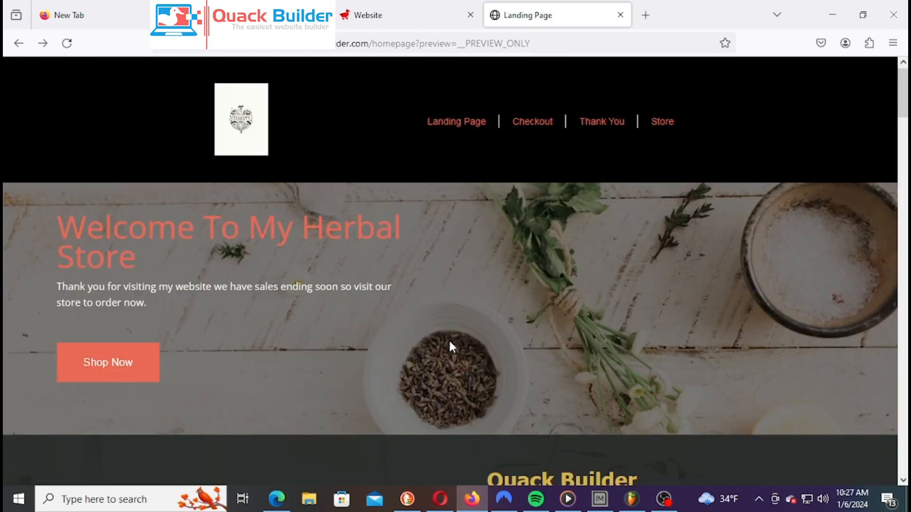